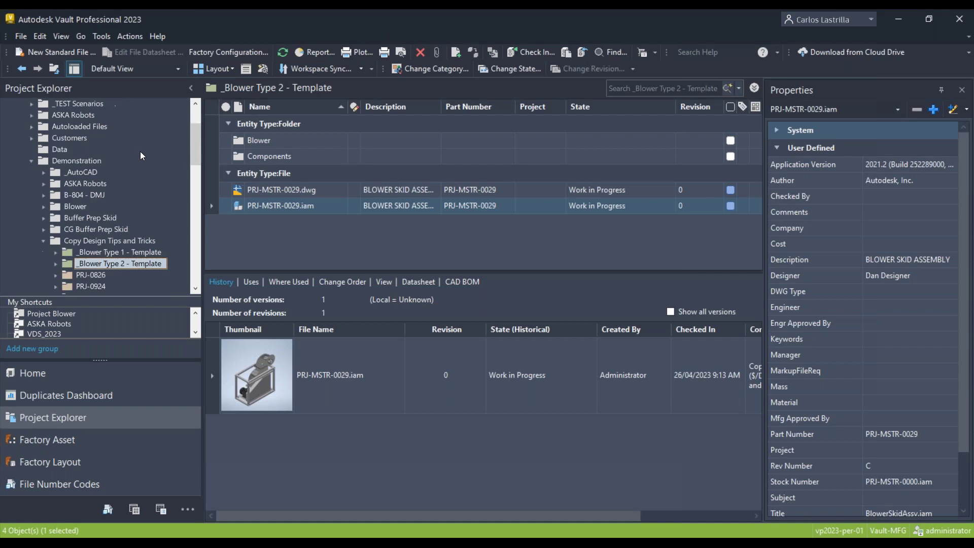
# Step: Browse to the _Blower Type 1 - Template folder and inspect its PRJ-MSTR-0000 assembly and drawing details
pyautogui.click(125, 205)
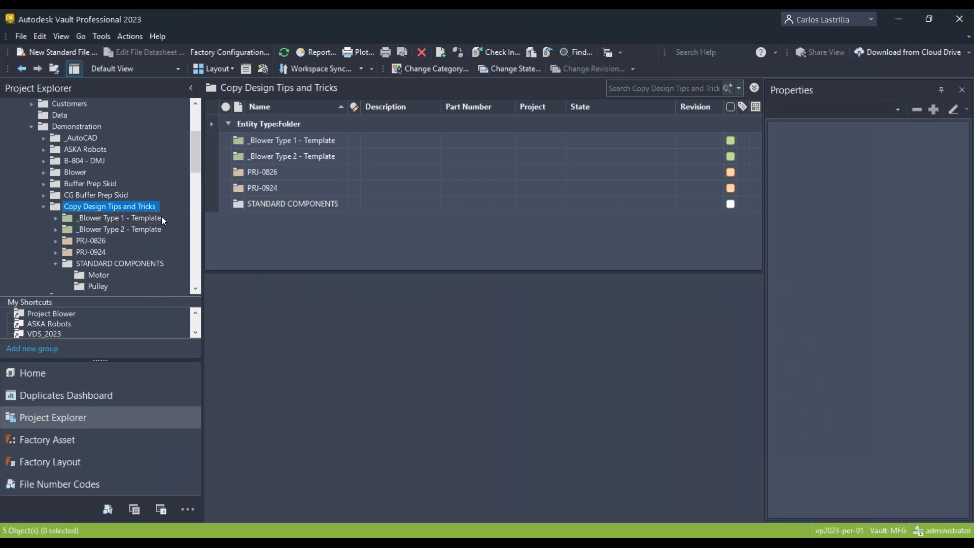
pyautogui.click(74, 221)
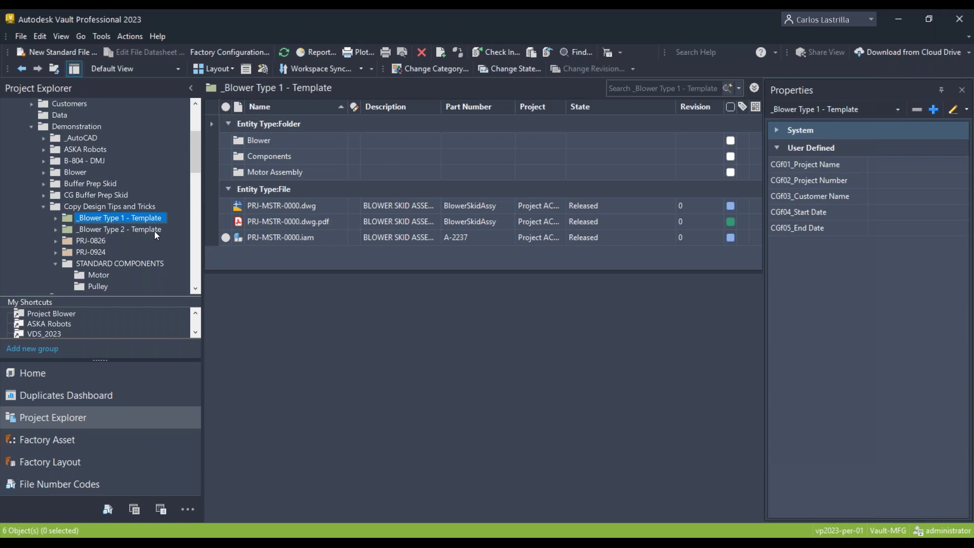
pyautogui.click(294, 239)
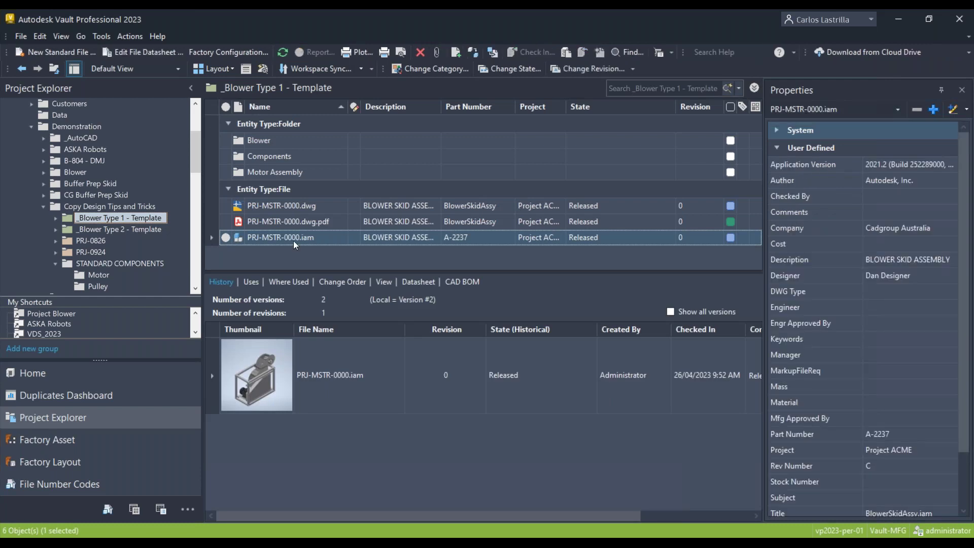
pyautogui.click(304, 208)
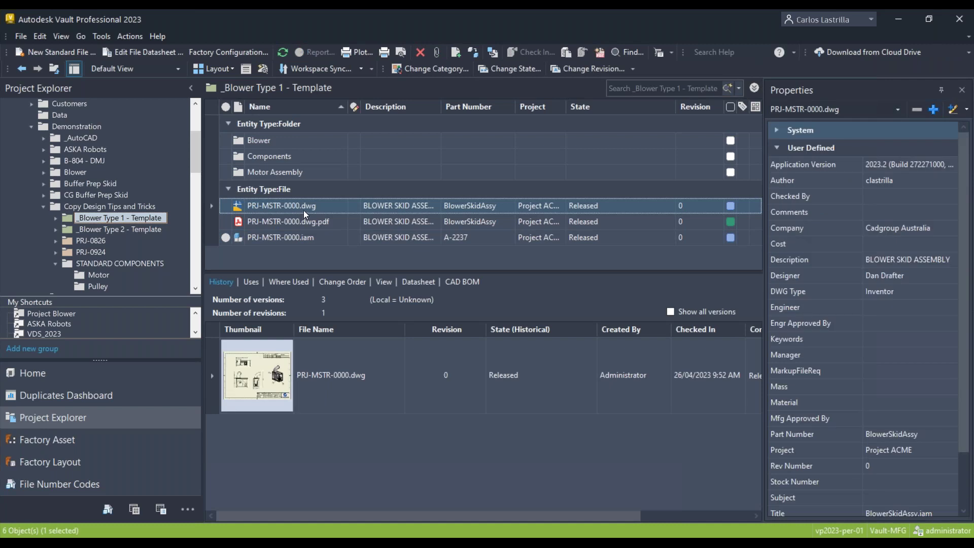
# Step: Open Copy Design for PRJ-MSTR-0000.iam to view its file list, and close it without copying
pyautogui.click(311, 239)
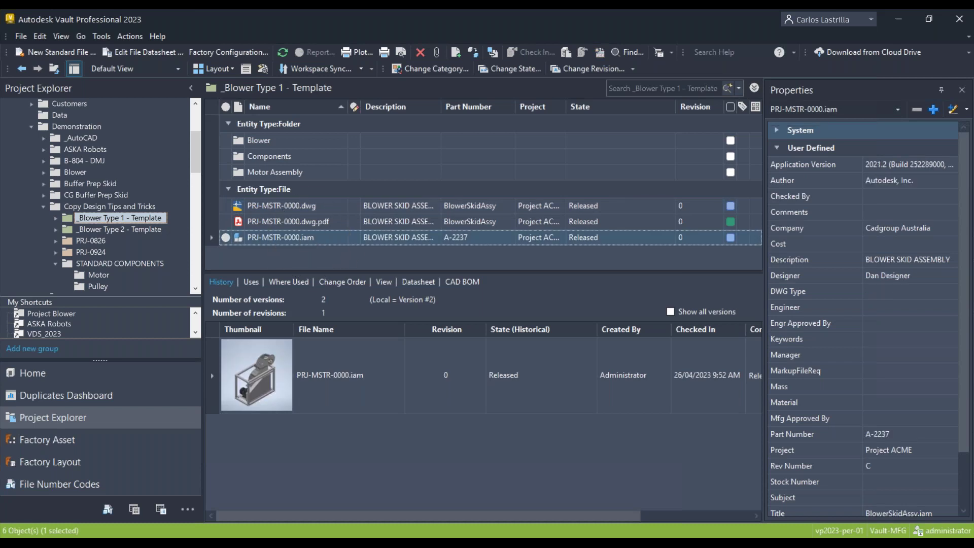
pyautogui.rightClick(311, 239)
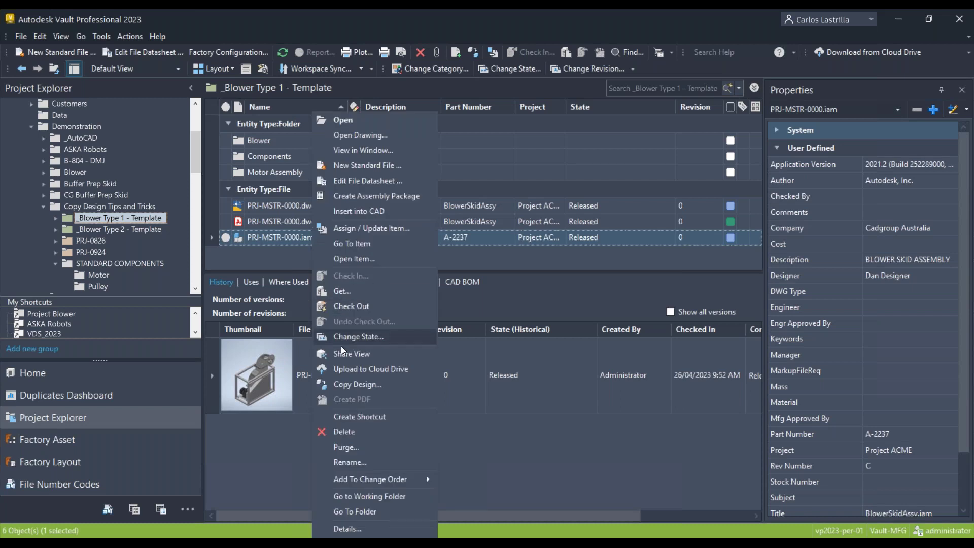
pyautogui.click(355, 388)
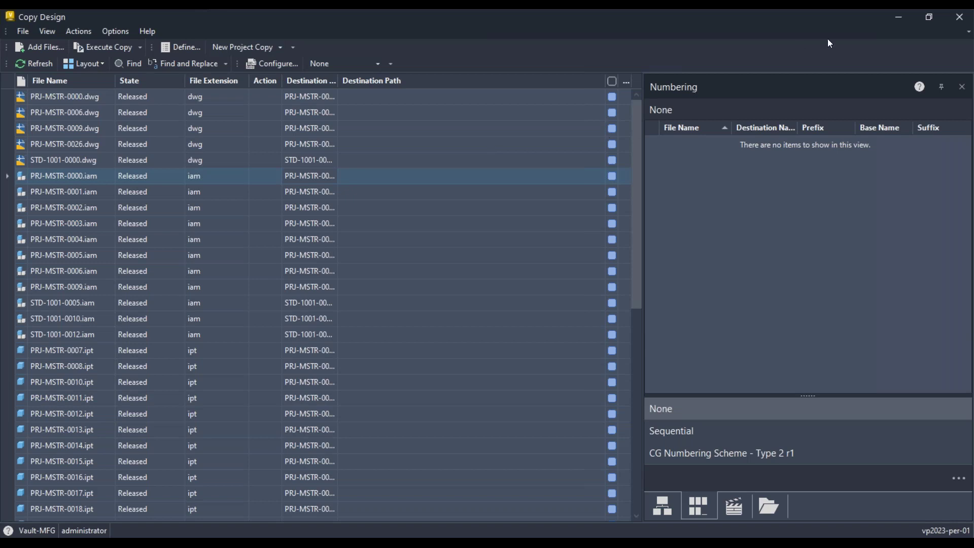
pyautogui.click(957, 17)
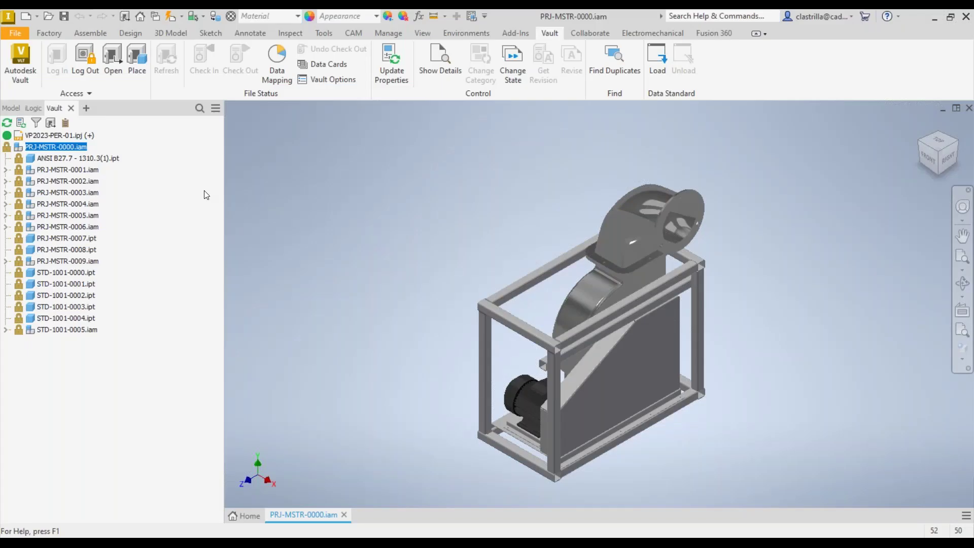
# Step: In Inventor, narrow the browser and compare the Model and Vault listings of PRJ-MSTR-0000.iam
pyautogui.moveTo(222, 188); pyautogui.dragTo(170, 193)
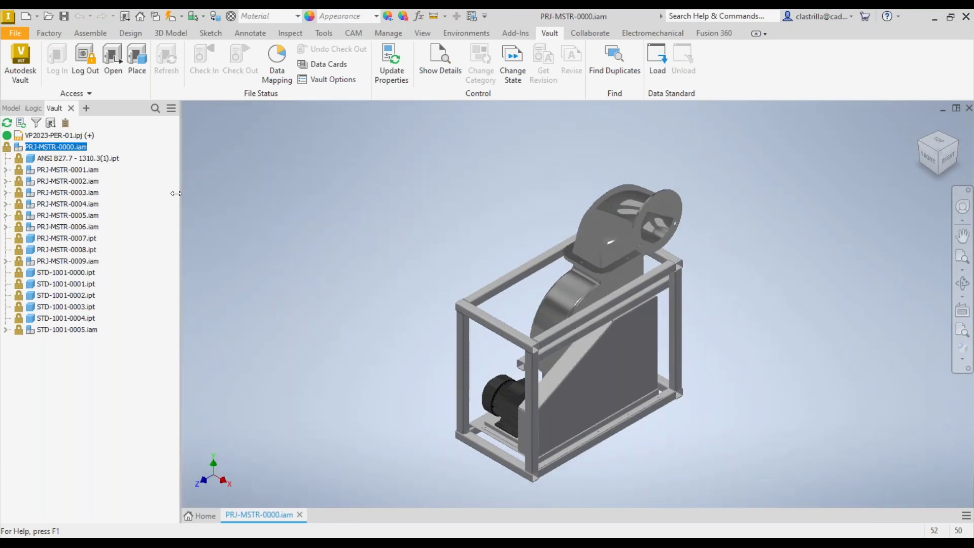
pyautogui.click(14, 108)
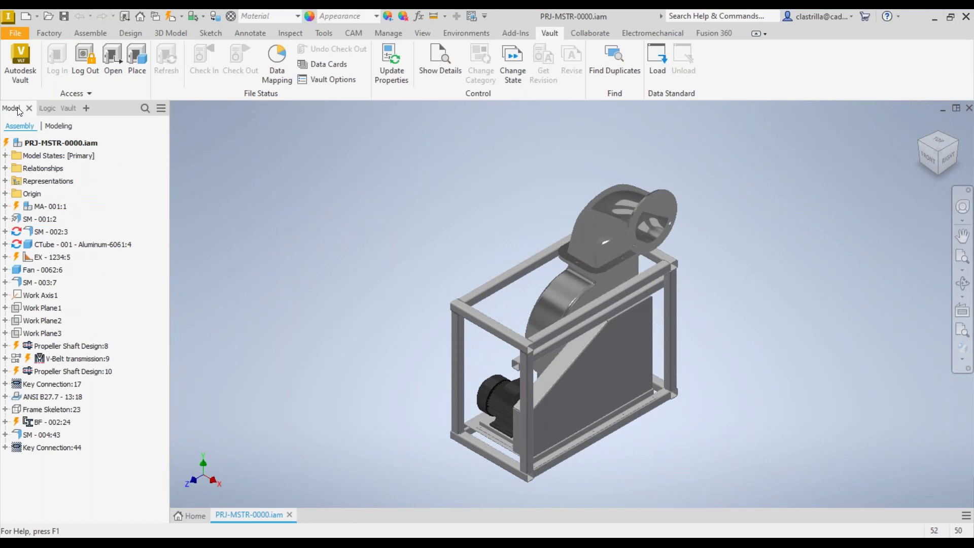
pyautogui.click(72, 108)
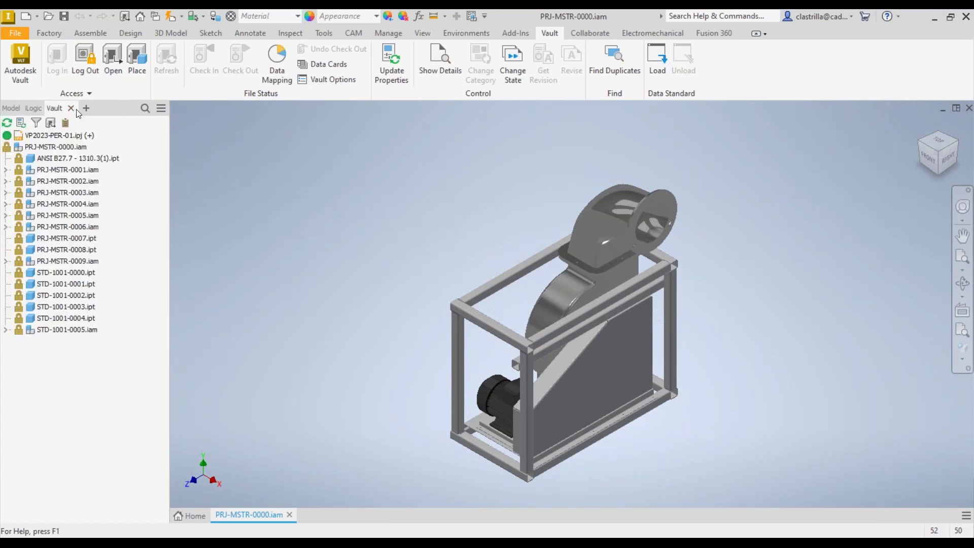
# Step: Close the Vault browser and add it back beside the Model and iLogic browsers
pyautogui.click(75, 109)
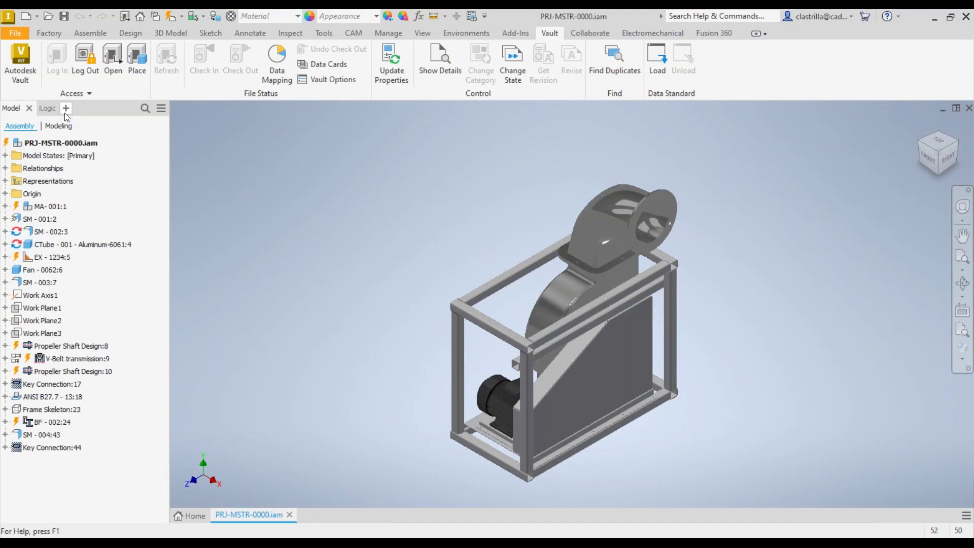
pyautogui.click(66, 109)
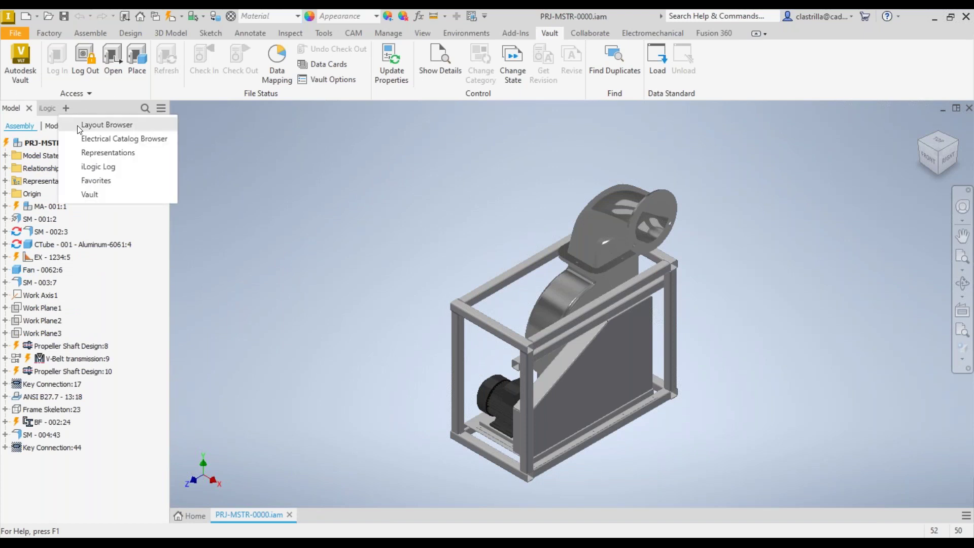
pyautogui.click(90, 195)
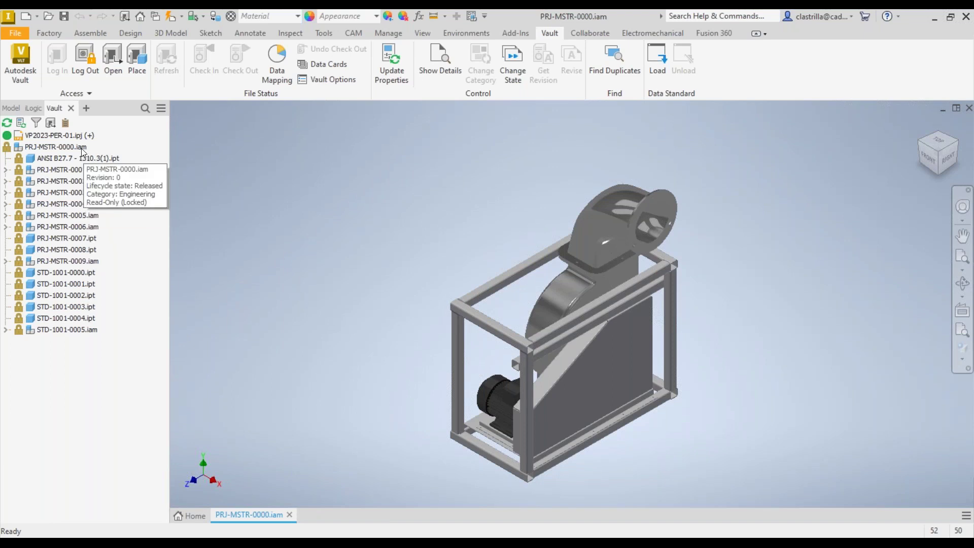
# Step: Open Copy Design for PRJ-MSTR-0000.iam from Inventor, view its structure with full destination names, and close it
pyautogui.rightClick(81, 148)
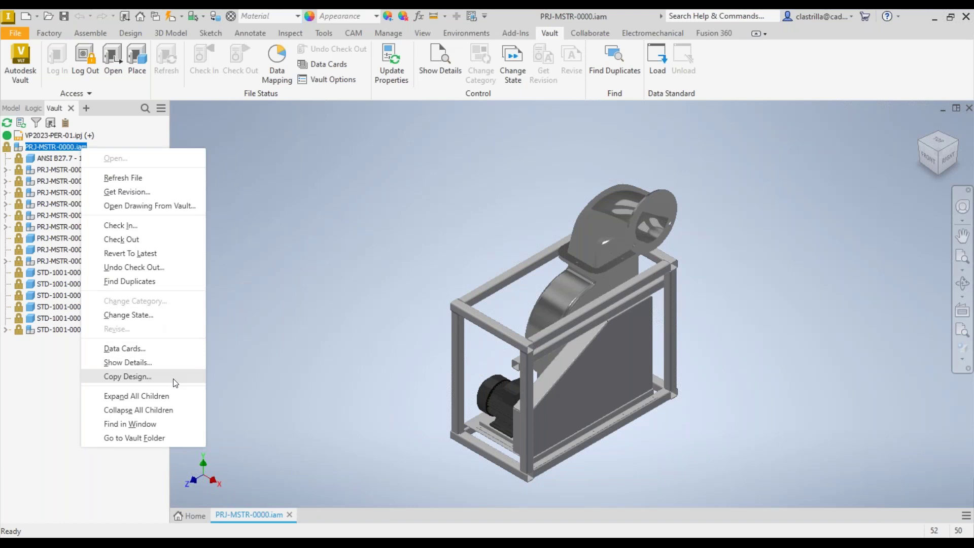
pyautogui.click(174, 382)
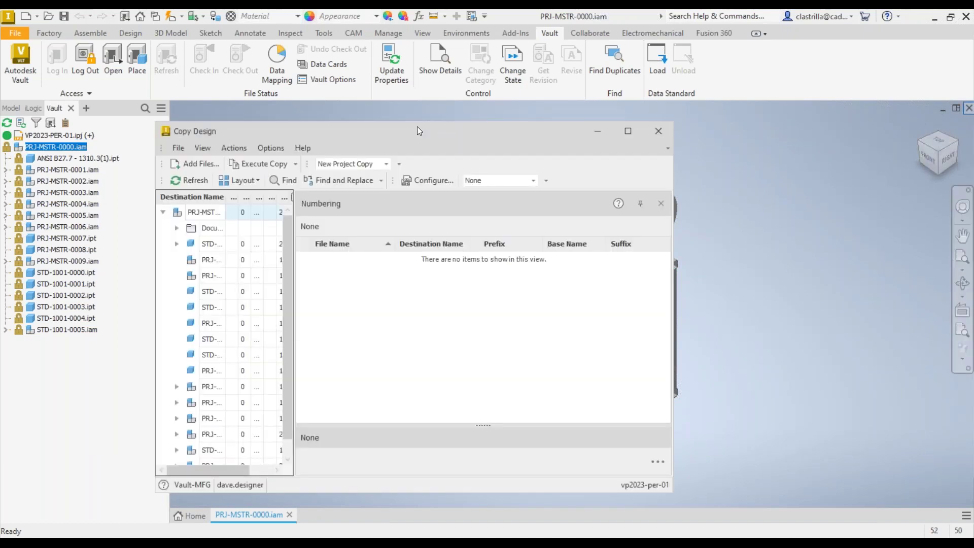
pyautogui.moveTo(417, 127); pyautogui.dragTo(381, 50)
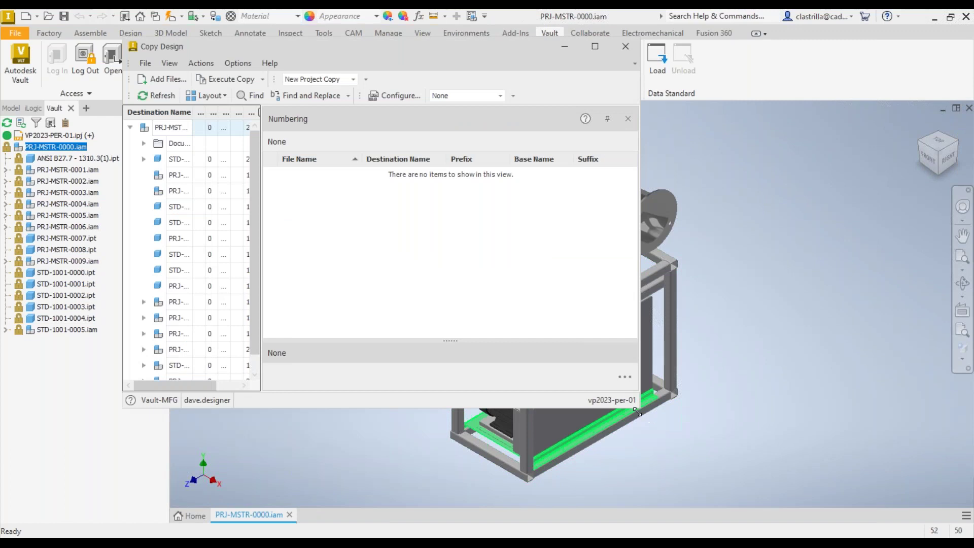
pyautogui.moveTo(639, 413); pyautogui.dragTo(858, 461)
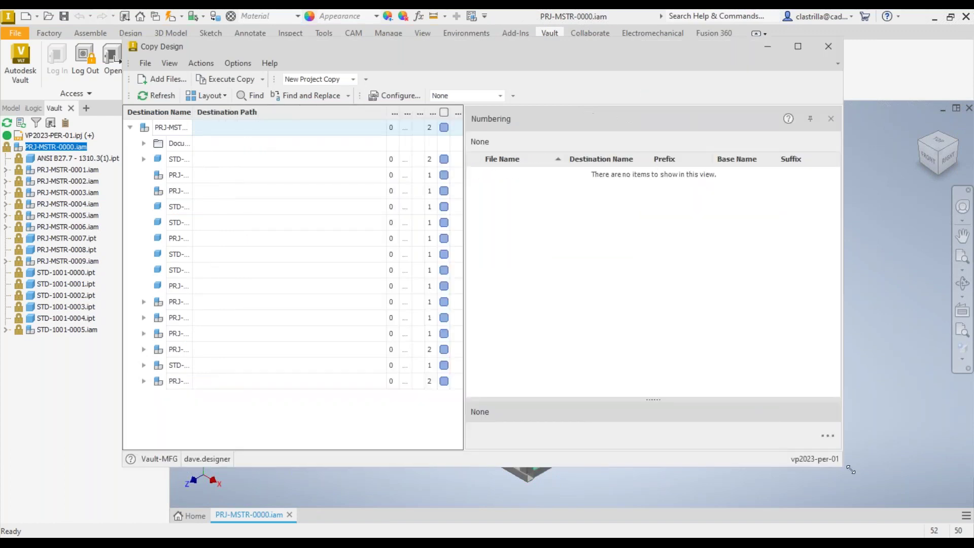
pyautogui.moveTo(192, 115); pyautogui.dragTo(266, 115)
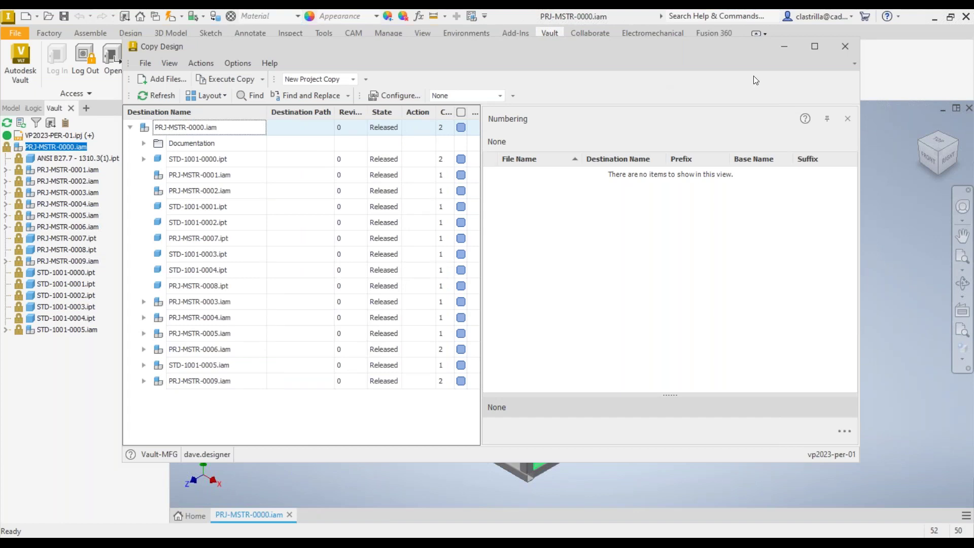
pyautogui.click(850, 50)
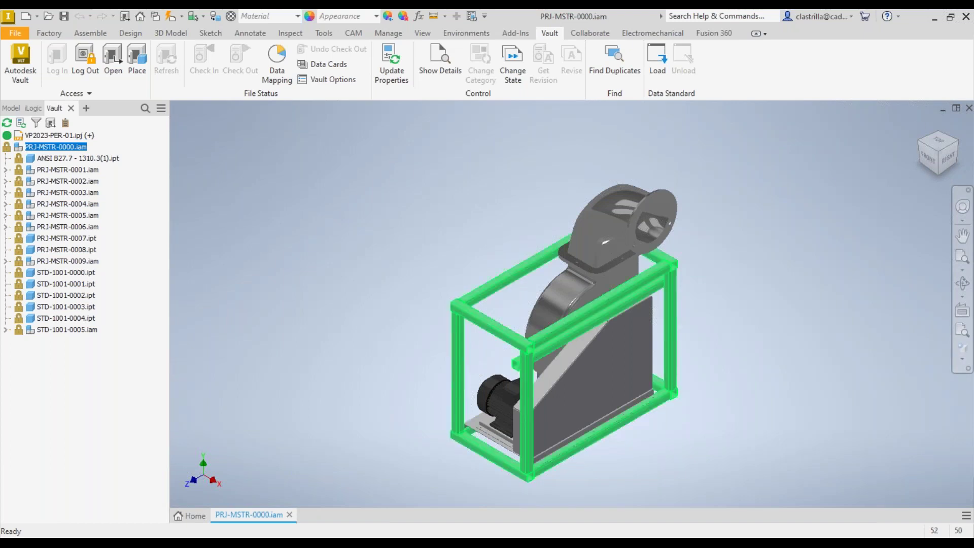
# Step: Check the Copy Design command for the top assembly, PRJ-MSTR-0001.iam and the ANSI B27.7 - 1310.3(1).ipt part
pyautogui.rightClick(68, 148)
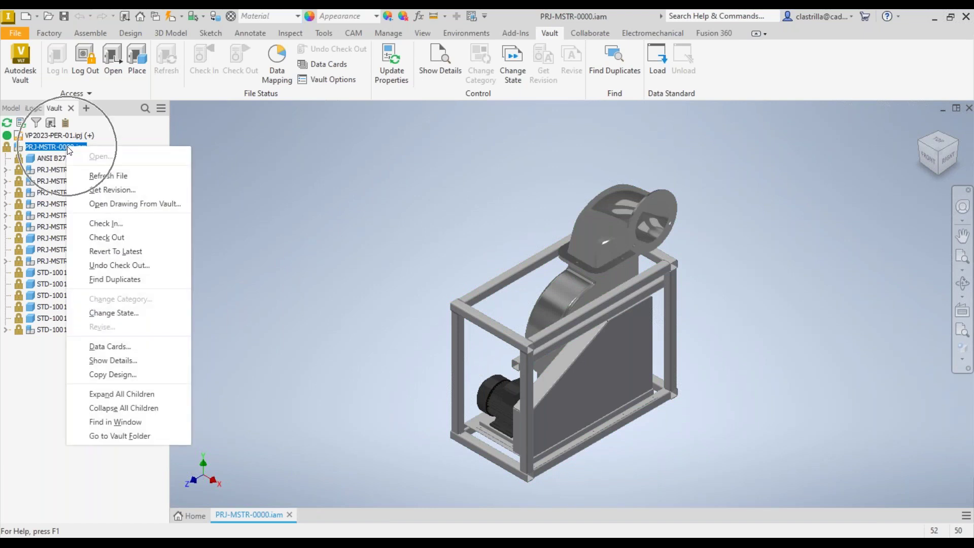
pyautogui.rightClick(54, 175)
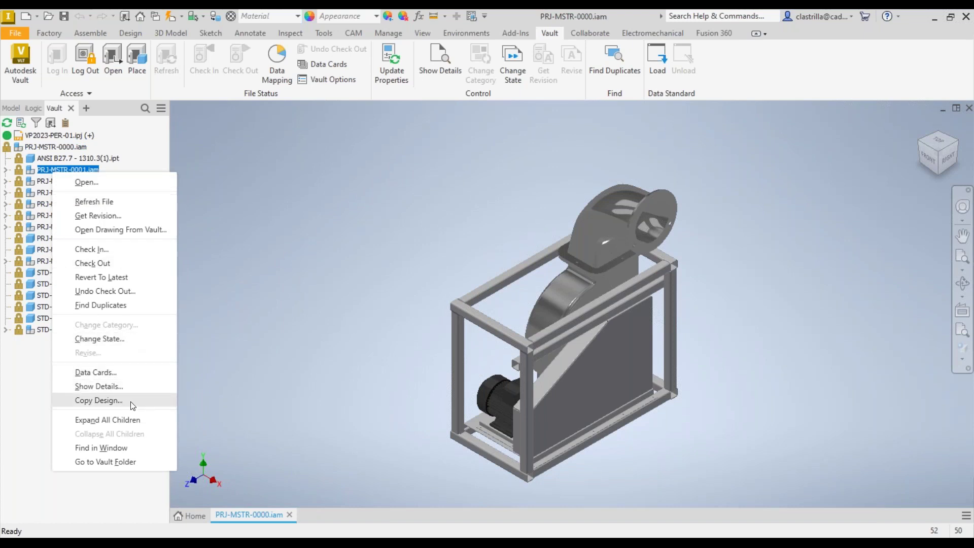
pyautogui.click(96, 161)
pyautogui.rightClick(96, 158)
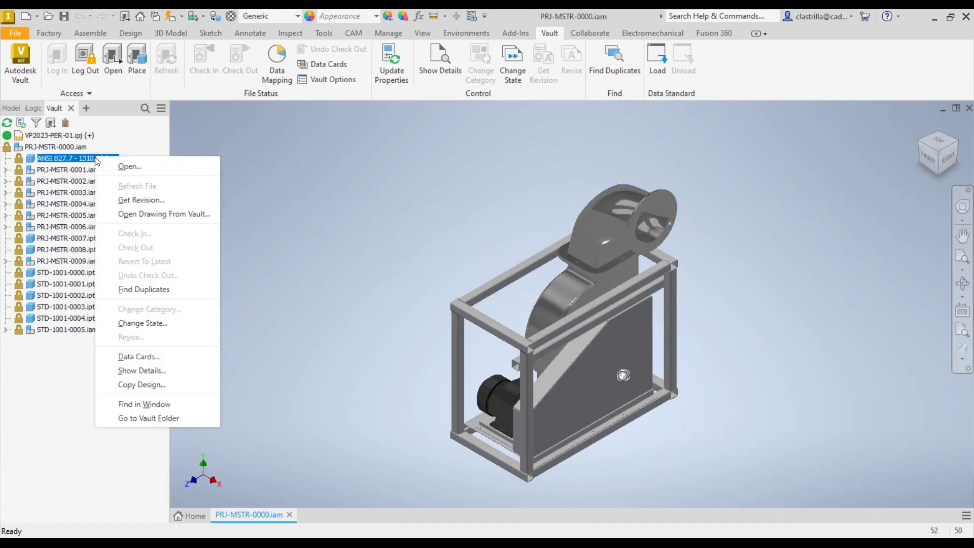
pyautogui.click(183, 385)
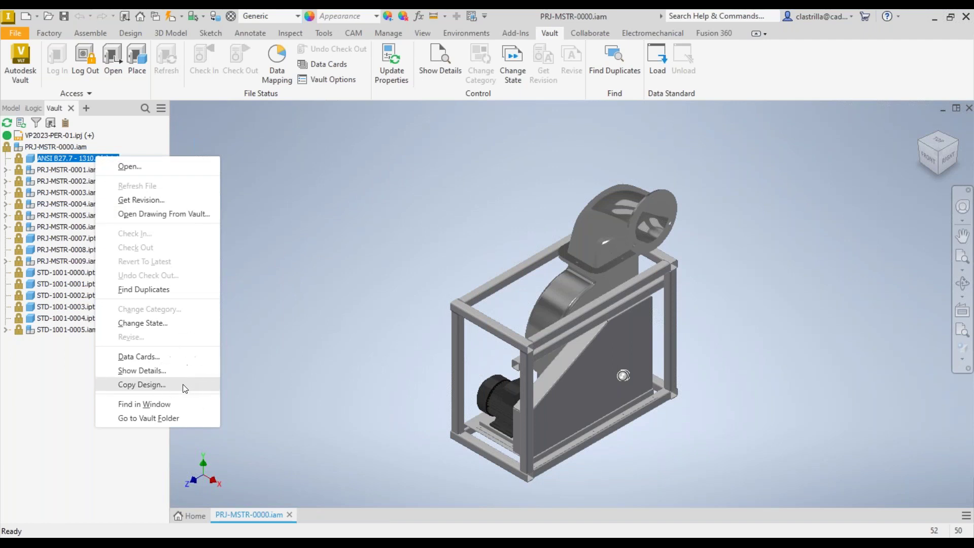
pyautogui.click(65, 403)
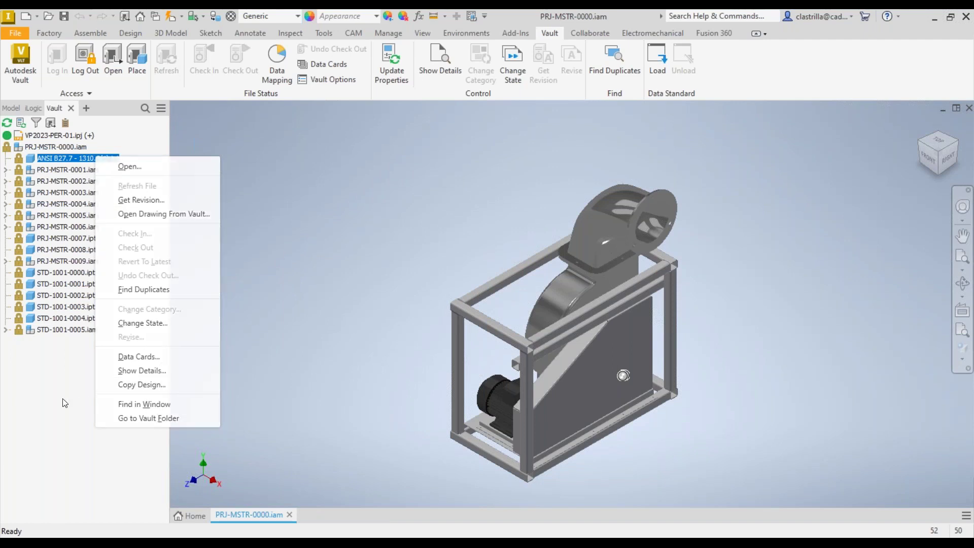
# Step: Select the ANSI B27.7 - 1310.3(1).ipt part, and open Vault's Show Details as a floating window over the model
pyautogui.click(81, 156)
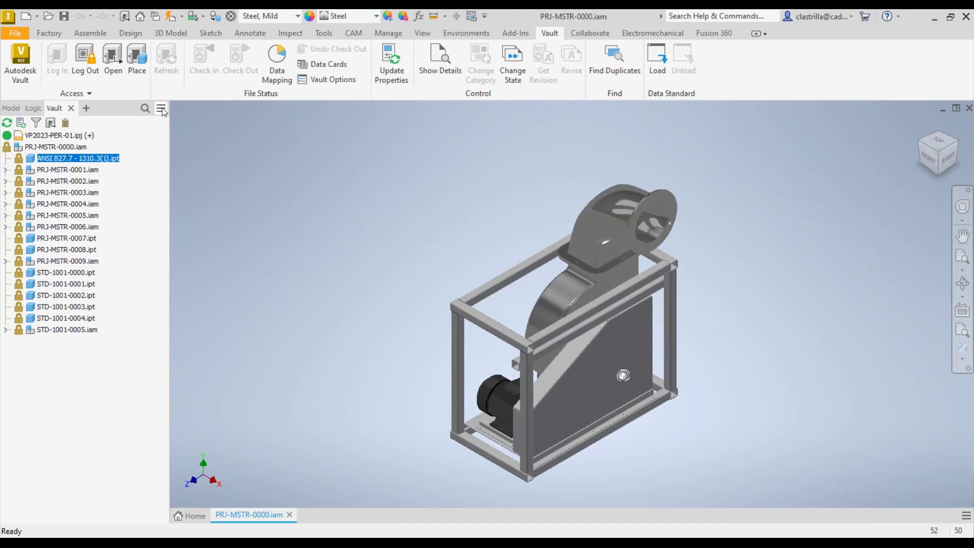
pyautogui.click(120, 155)
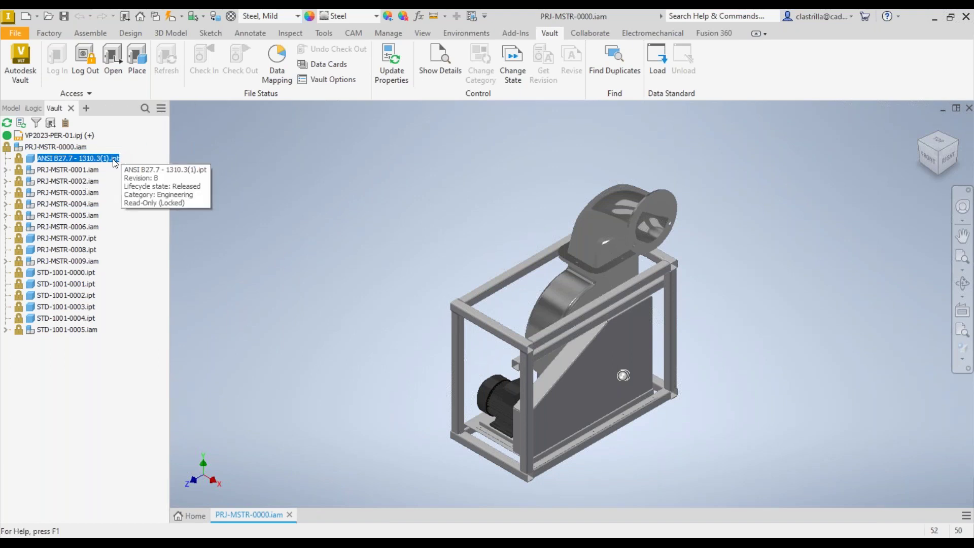
pyautogui.click(113, 160)
pyautogui.click(114, 160)
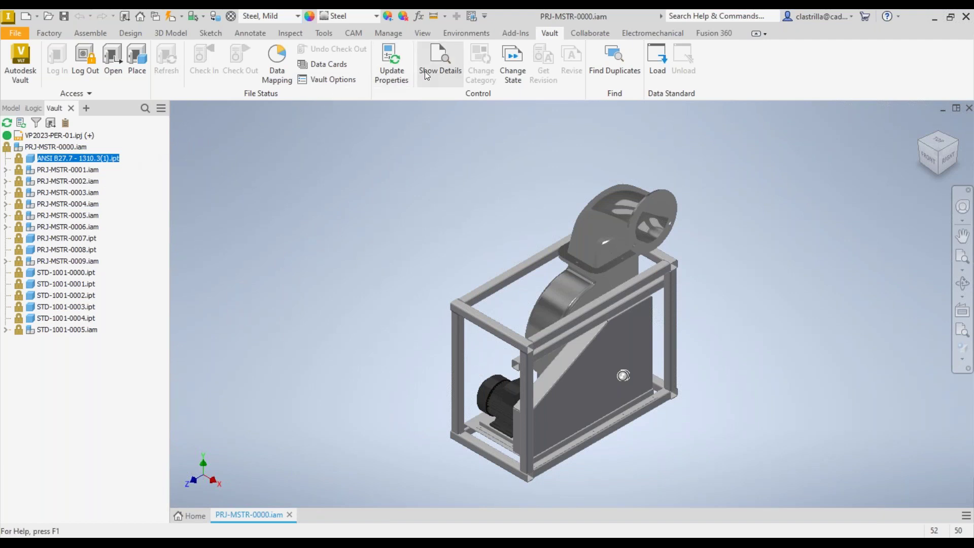
pyautogui.click(549, 34)
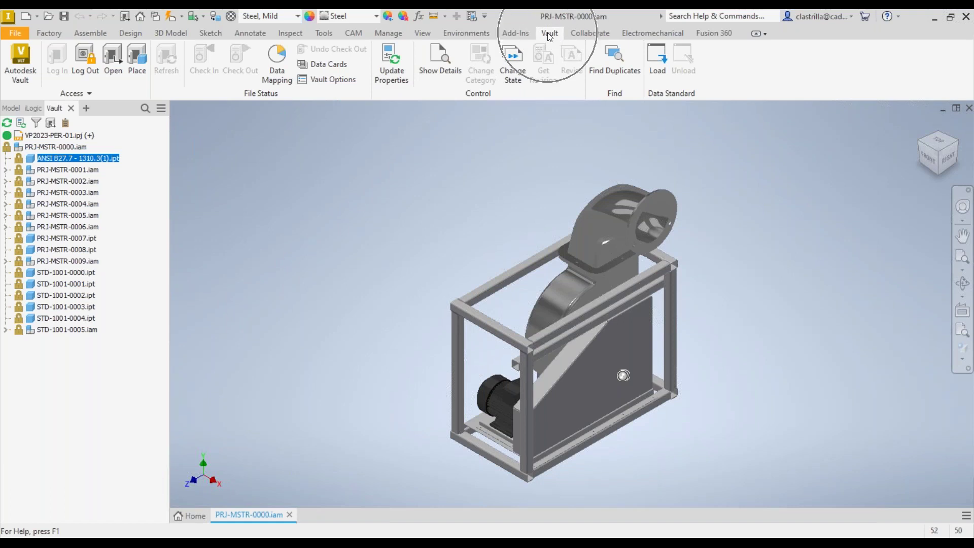
pyautogui.click(443, 64)
pyautogui.click(443, 63)
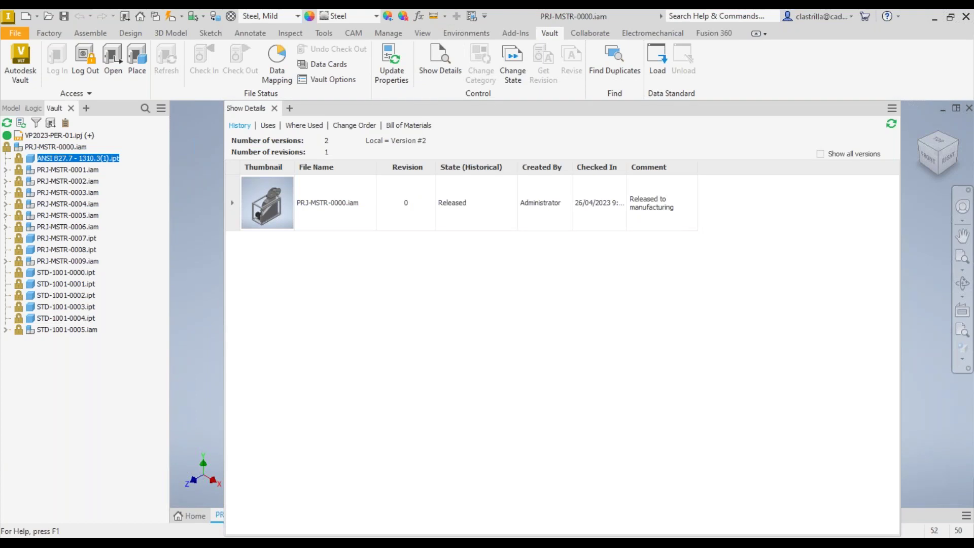
pyautogui.moveTo(422, 101); pyautogui.dragTo(383, 141)
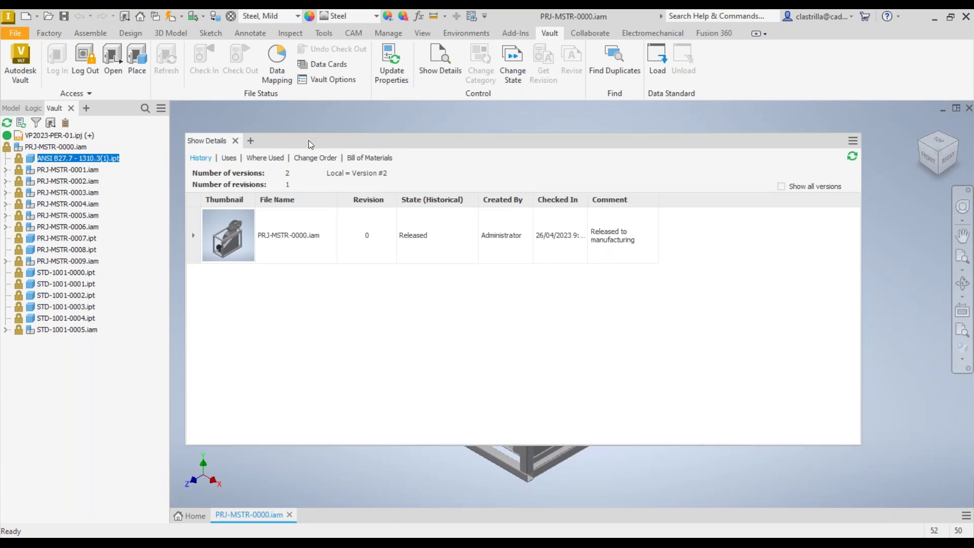
# Step: View the Uses of PRJ-MSTR-0000.iam in Show Details, expanding the assembly and its PRJ-MSTR-0001 subassembly
pyautogui.click(69, 147)
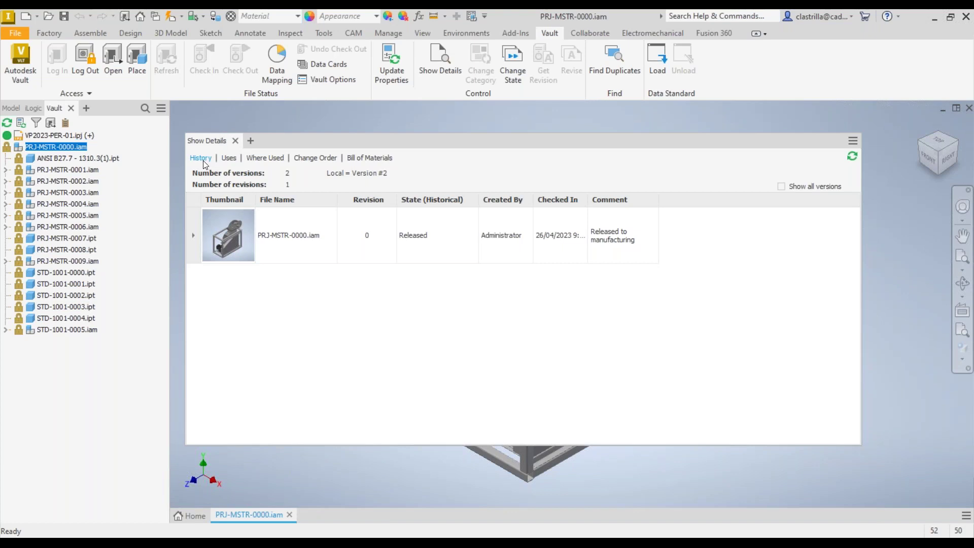
pyautogui.click(228, 159)
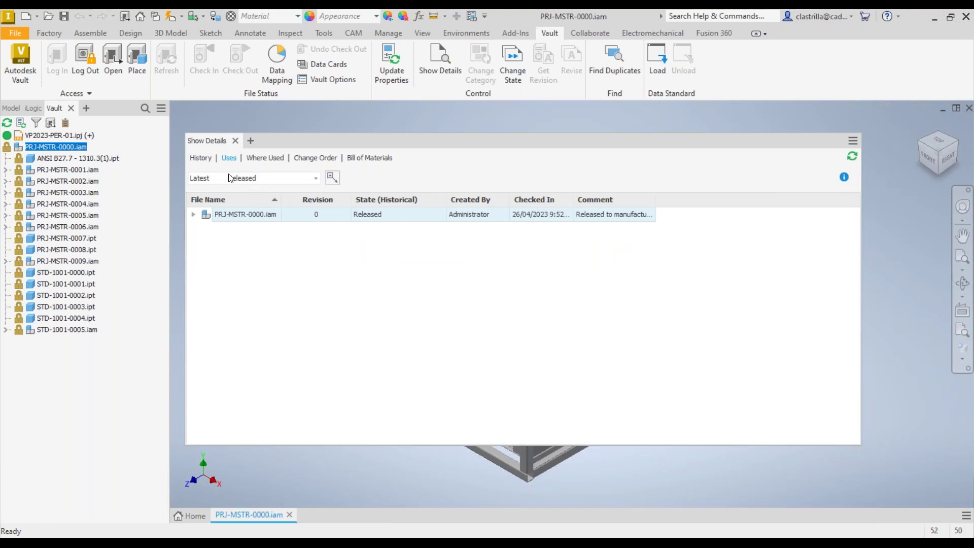
pyautogui.click(193, 214)
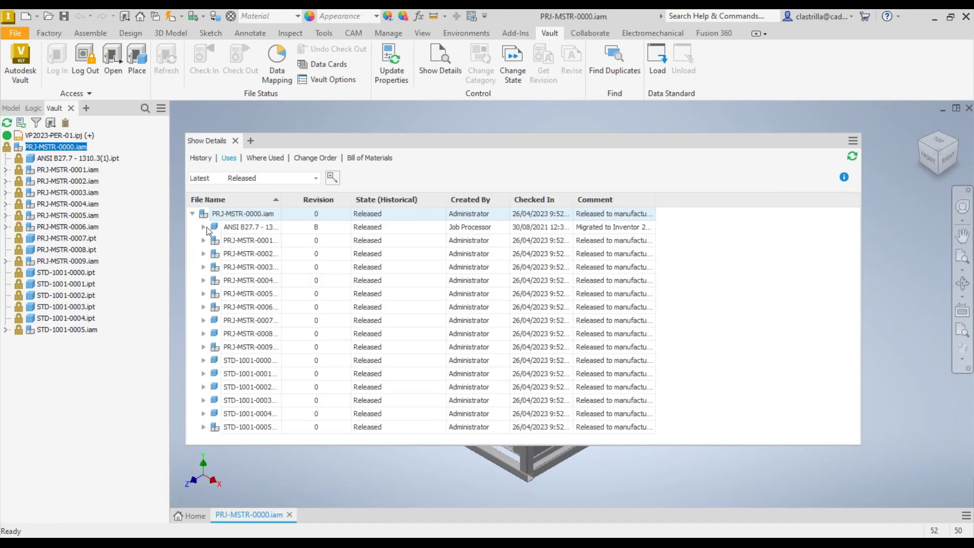
pyautogui.click(204, 239)
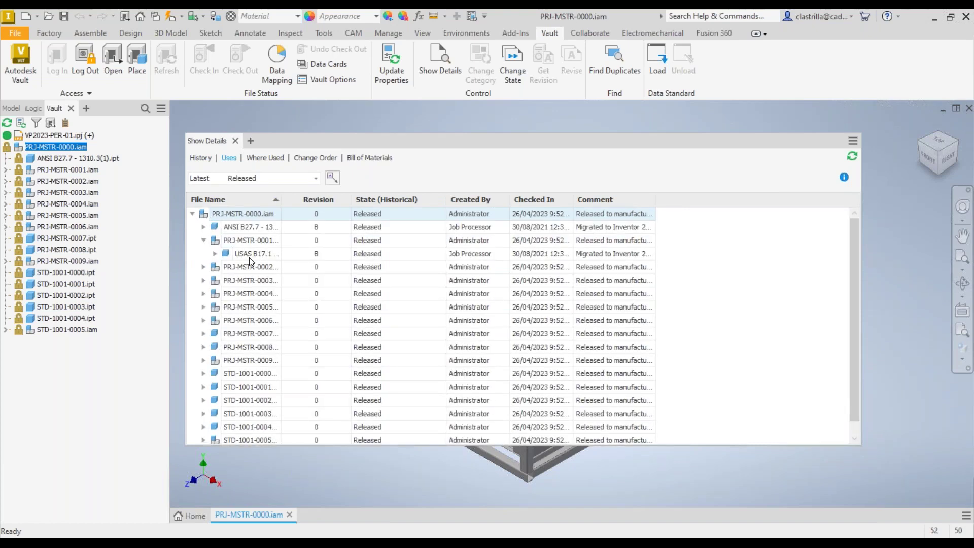
# Step: Review the Where Used, Change Order, Bill of Materials and History details of PRJ-MSTR-0000.iam, expanding the assembly under Where Used
pyautogui.click(261, 160)
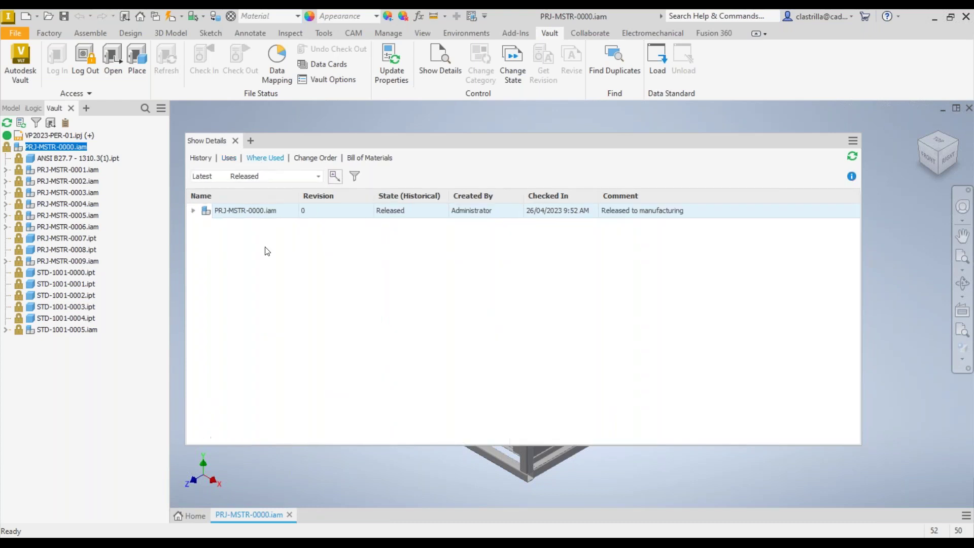
pyautogui.click(194, 210)
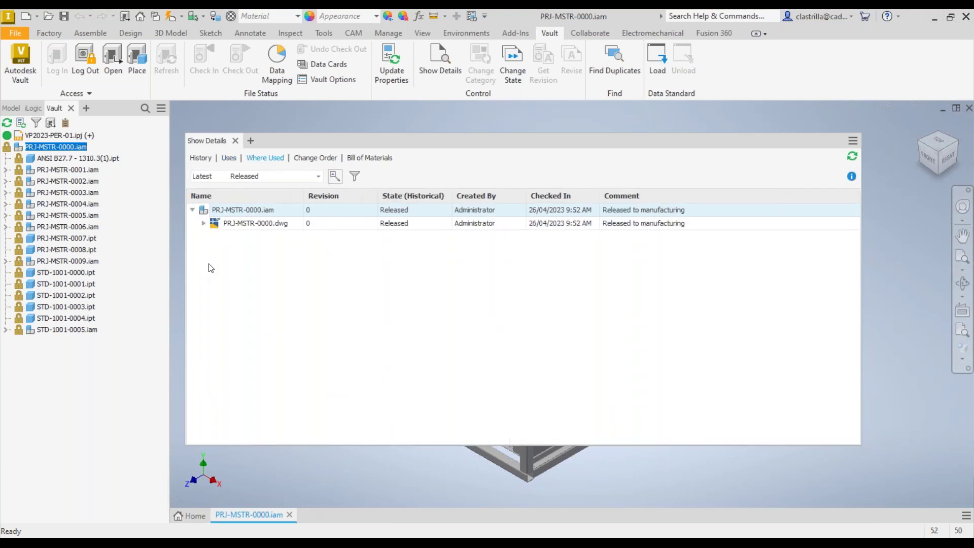
pyautogui.click(319, 160)
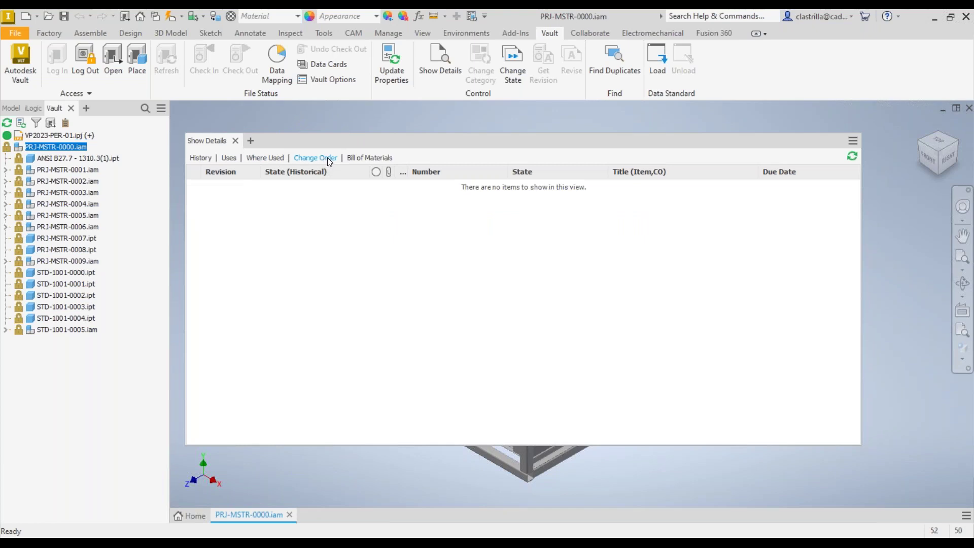
pyautogui.click(355, 159)
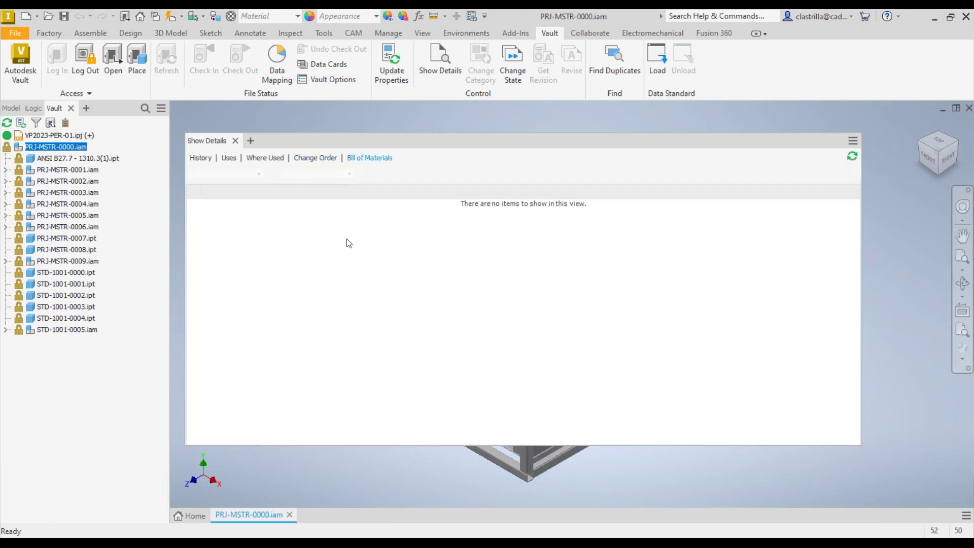
pyautogui.click(369, 157)
pyautogui.click(201, 159)
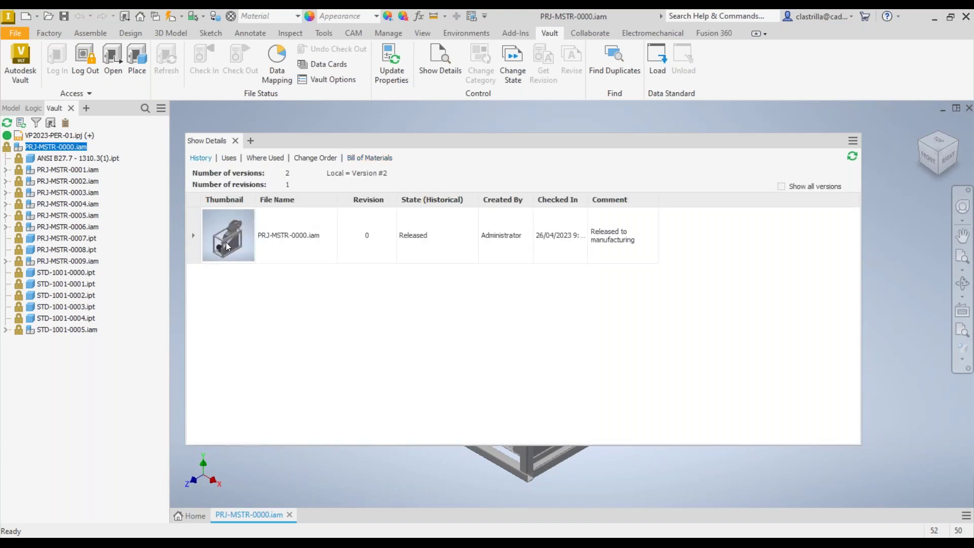
# Step: Add the Description field from All Version Fields to the Uses view, placing its column right after File Name and widening it
pyautogui.click(229, 159)
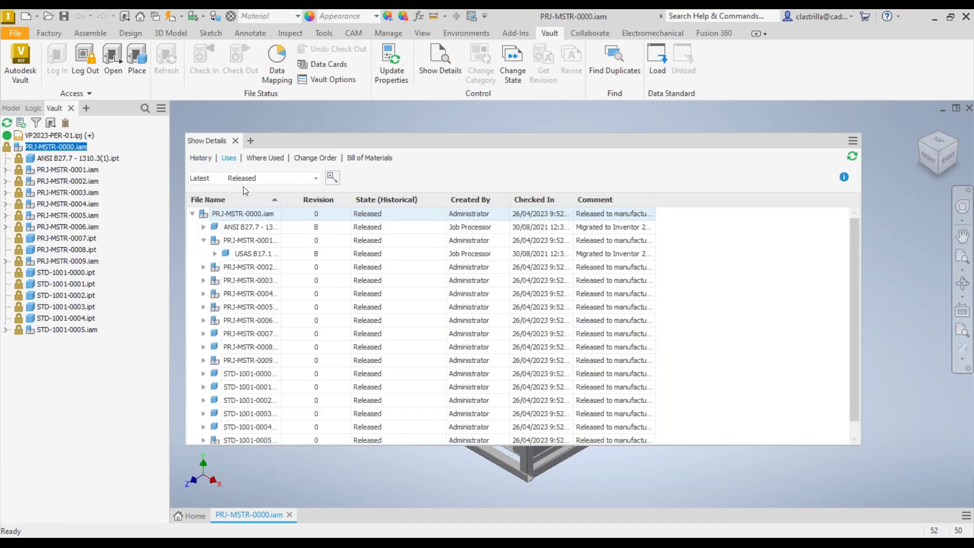
pyautogui.rightClick(292, 201)
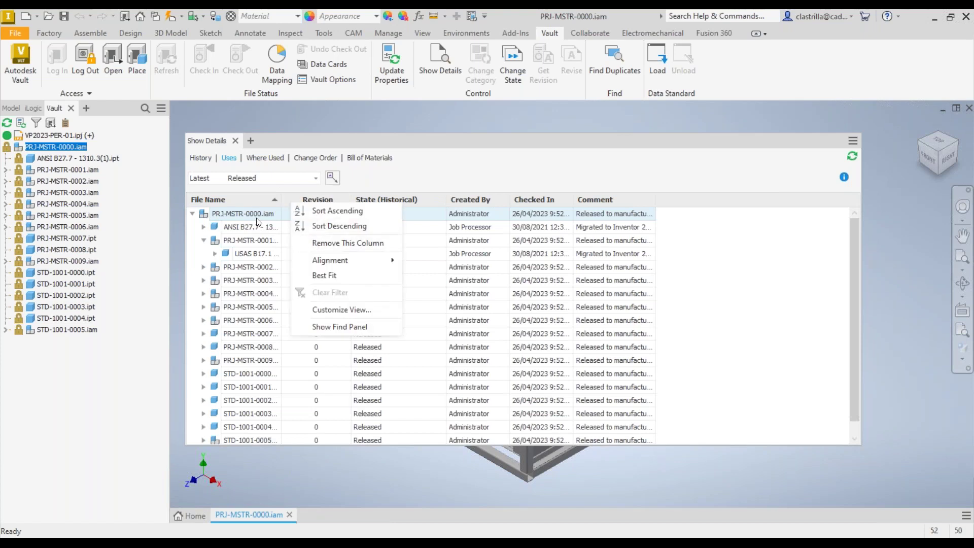
pyautogui.rightClick(279, 216)
pyautogui.press('Escape')
pyautogui.rightClick(296, 205)
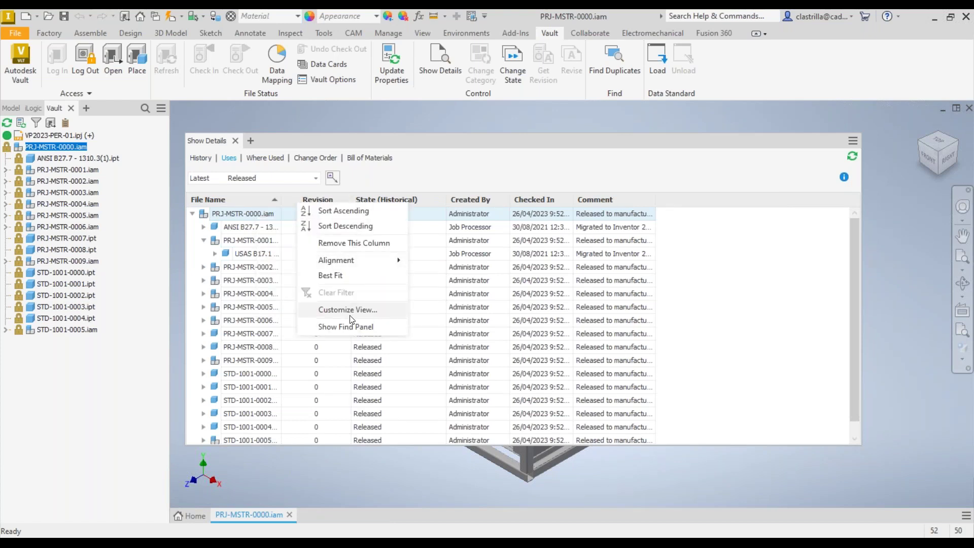
pyautogui.click(388, 308)
pyautogui.click(429, 240)
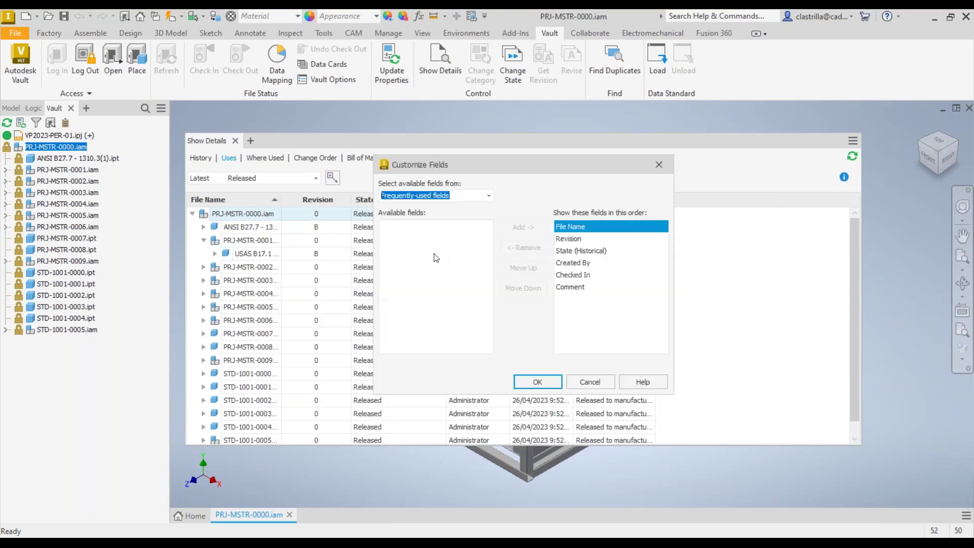
pyautogui.click(459, 195)
pyautogui.click(475, 221)
pyautogui.scroll(-5, 472, 271)
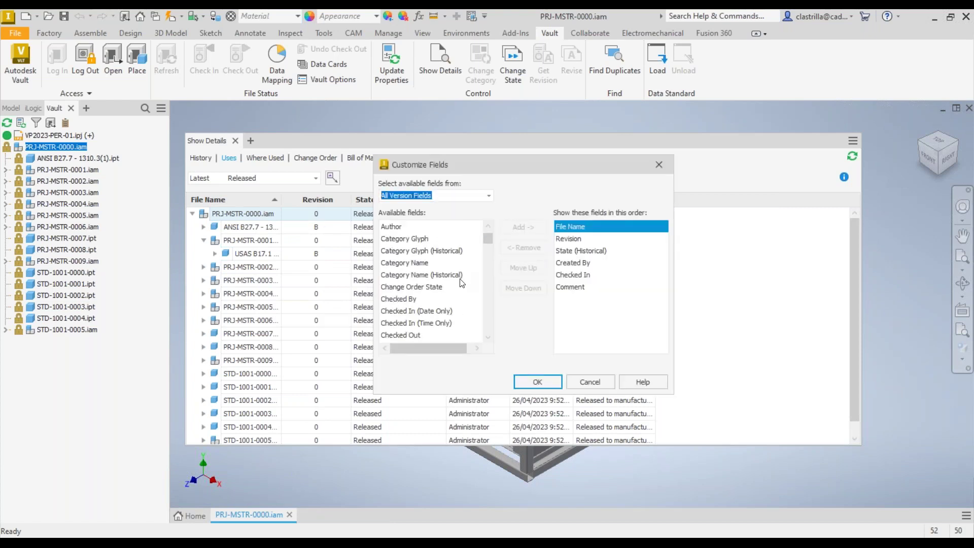
pyautogui.scroll(-2, 426, 310)
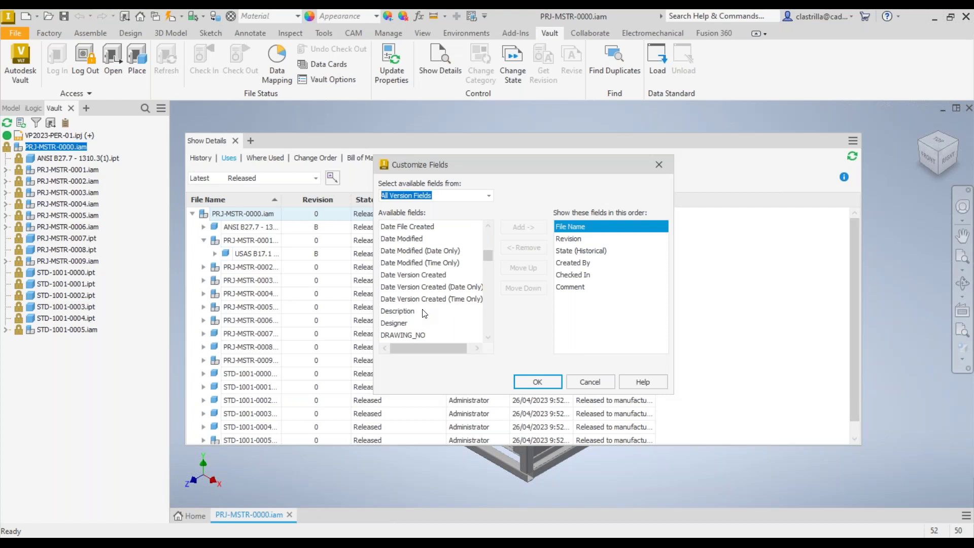
pyautogui.click(424, 311)
pyautogui.click(524, 225)
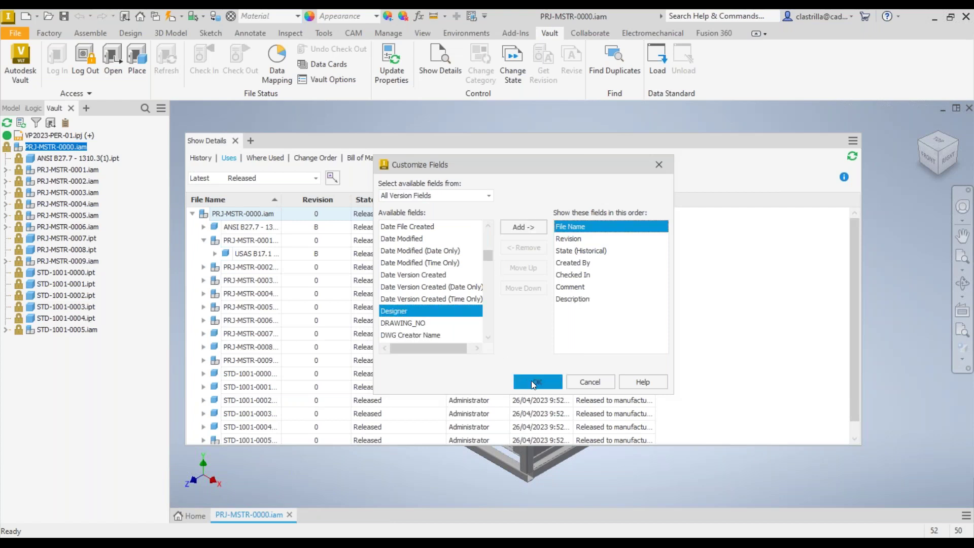
pyautogui.click(531, 382)
pyautogui.click(578, 337)
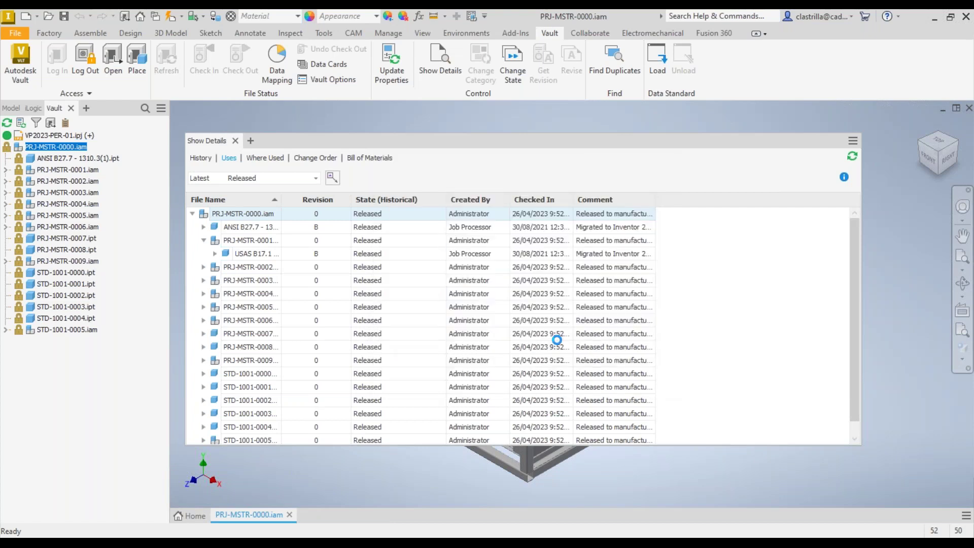
pyautogui.moveTo(337, 202); pyautogui.dragTo(467, 201)
# Step: Customize the Uses view by adding the Thumbnail field from All Version Fields
pyautogui.rightClick(381, 201)
pyautogui.click(437, 304)
pyautogui.click(458, 244)
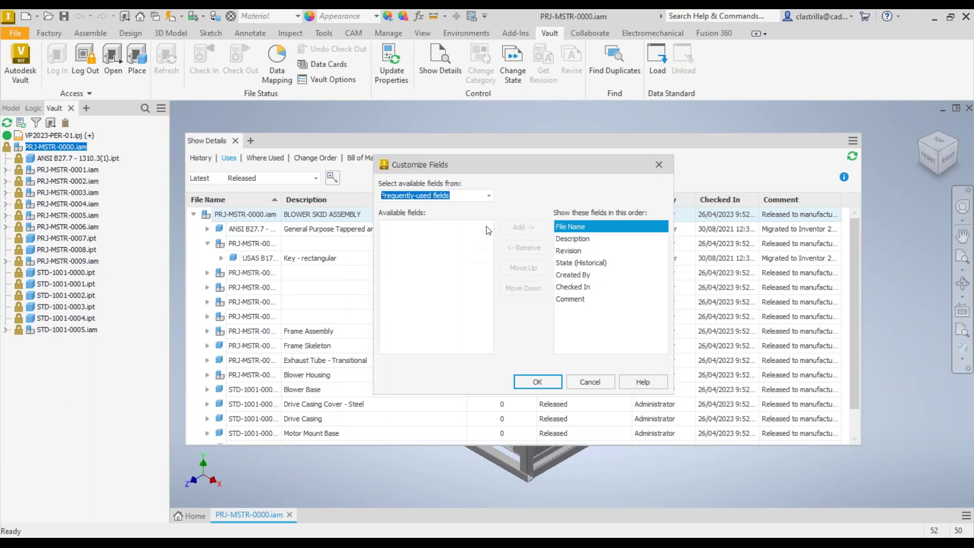
pyautogui.click(486, 195)
pyautogui.click(465, 216)
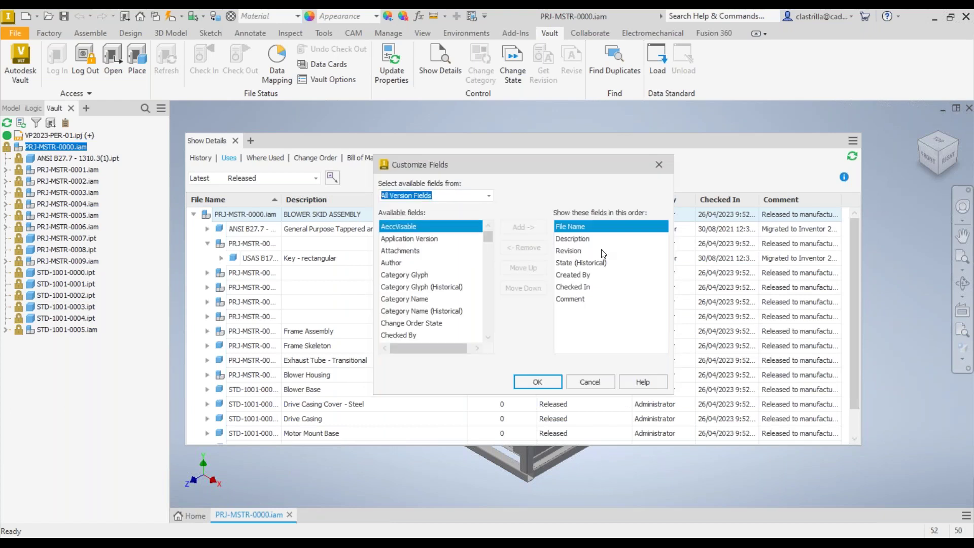
pyautogui.moveTo(488, 238); pyautogui.dragTo(491, 349)
pyautogui.scroll(1, 414, 284)
pyautogui.click(420, 252)
pyautogui.click(524, 229)
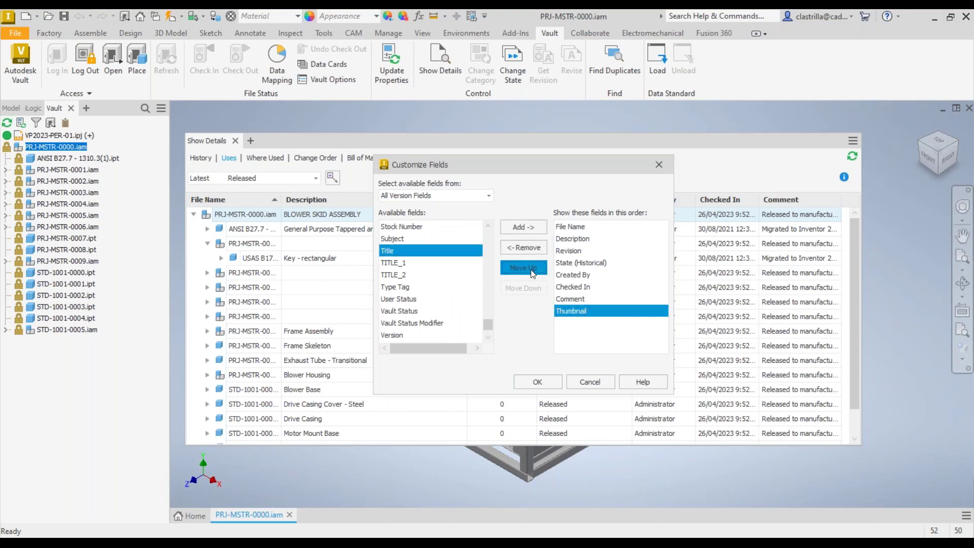
# Step: Move the Thumbnail field to the first place in the field order and apply the customized view
pyautogui.click(523, 267)
pyautogui.click(523, 268)
pyautogui.click(523, 267)
pyautogui.click(524, 267)
pyautogui.click(523, 268)
pyautogui.click(524, 267)
pyautogui.click(523, 267)
pyautogui.click(538, 383)
pyautogui.click(566, 336)
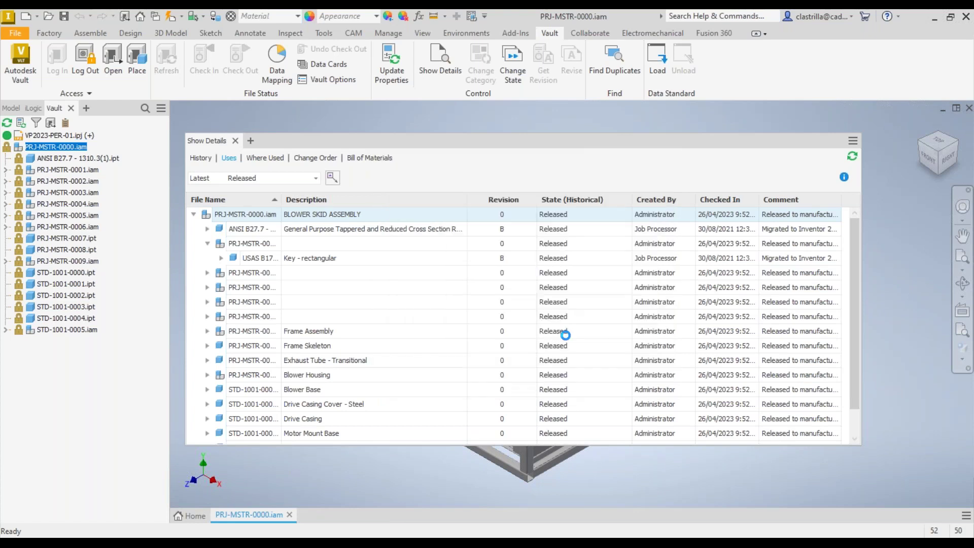
# Step: Browse the Uses thumbnails and check the commands and Go To options for the ANSI B27.7 - 1310.3(1).ipt part
pyautogui.scroll(-3, 311, 295)
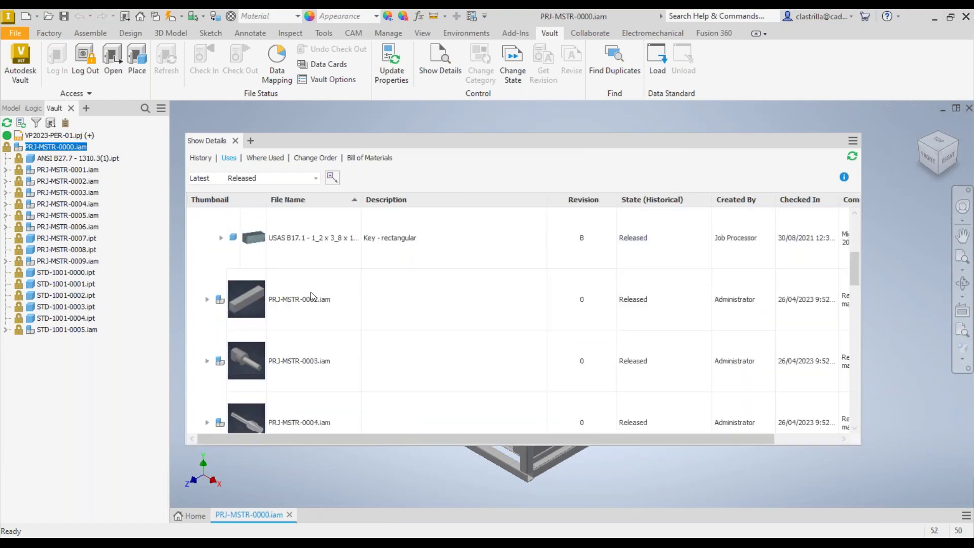
pyautogui.scroll(3, 311, 296)
pyautogui.click(313, 293)
pyautogui.rightClick(320, 259)
pyautogui.click(293, 300)
pyautogui.rightClick(294, 301)
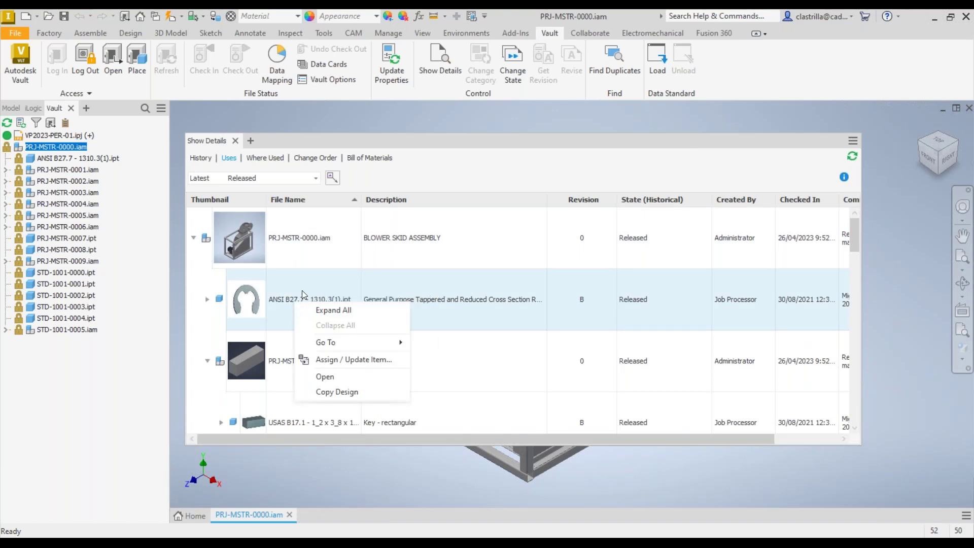
pyautogui.moveTo(345, 344)
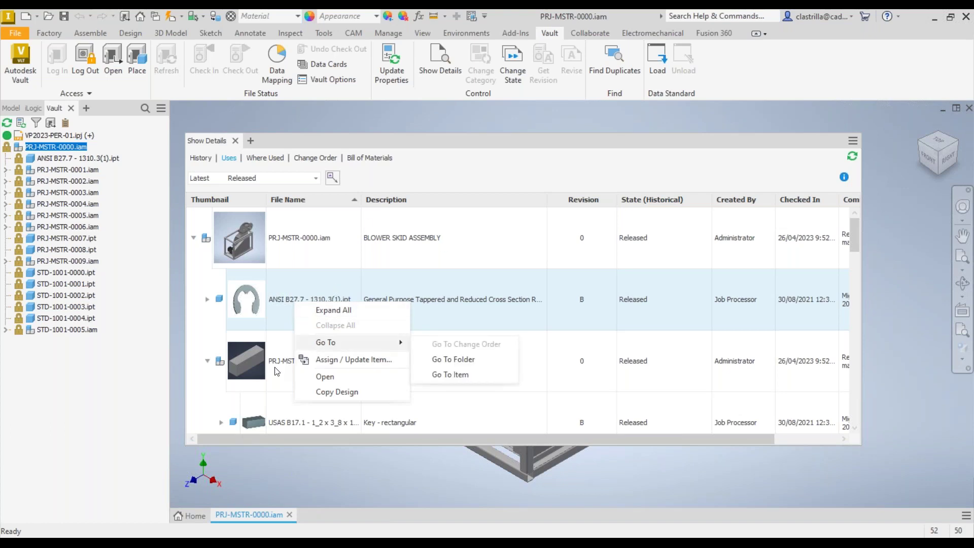
# Step: Find the PRJ-MSTR-0009.iam blower housing in the Uses list and go to its folder in Vault
pyautogui.scroll(-1, 330, 336)
pyautogui.click(321, 363)
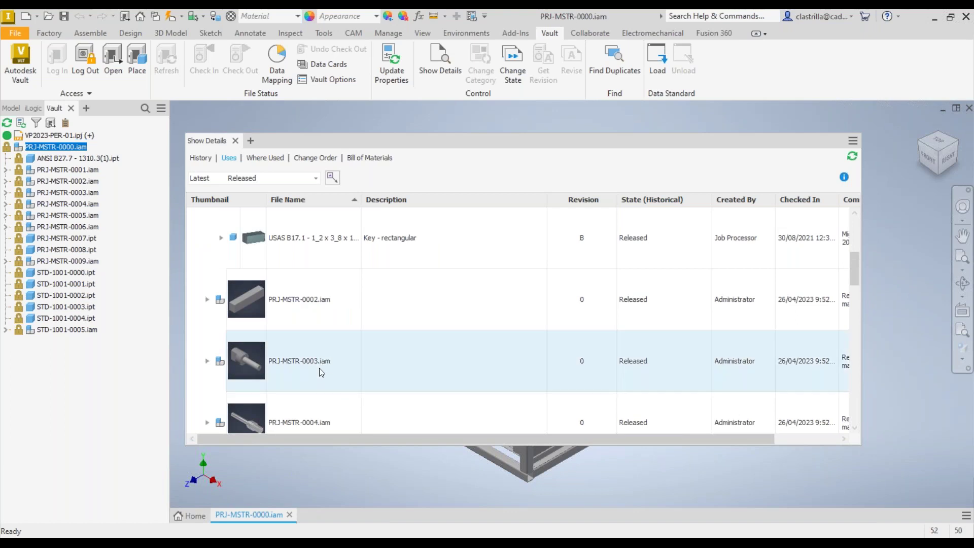
pyautogui.scroll(-2, 277, 362)
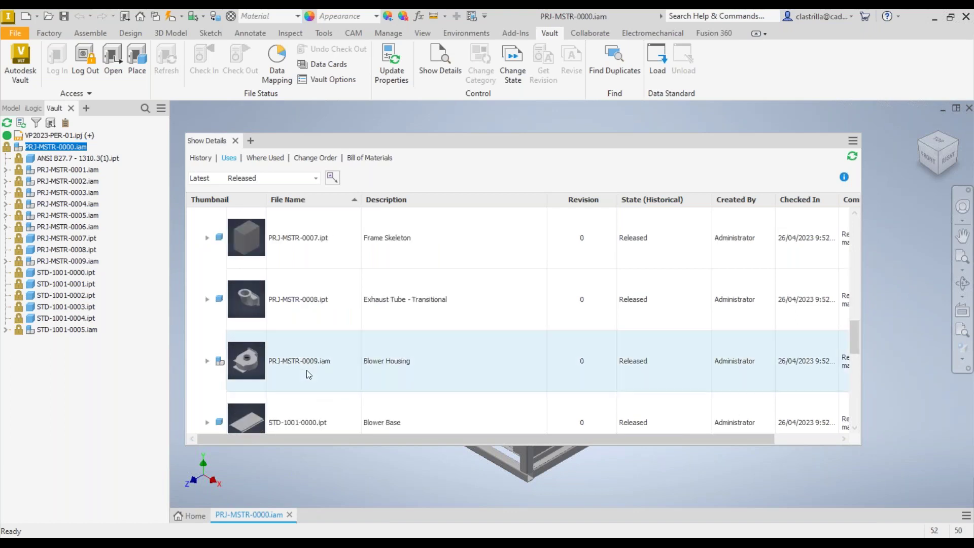
pyautogui.rightClick(326, 368)
pyautogui.moveTo(402, 405)
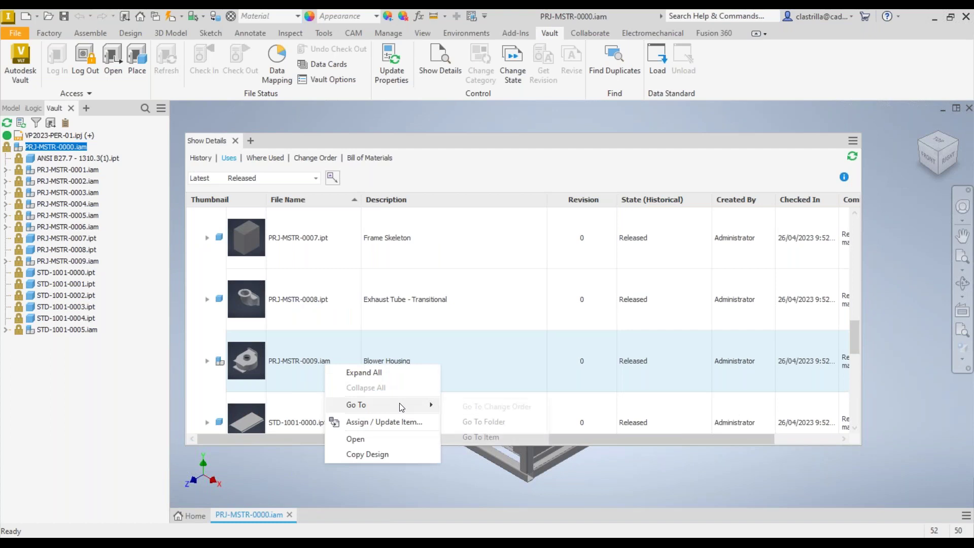
pyautogui.click(484, 421)
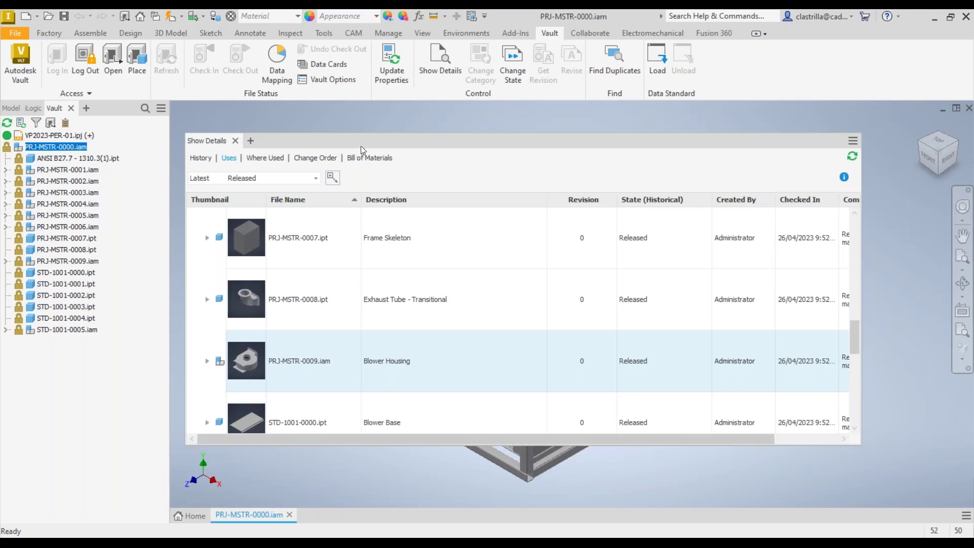
# Step: Try docking the floating Show Details window beneath the model, and close the window
pyautogui.moveTo(361, 143); pyautogui.dragTo(354, 139)
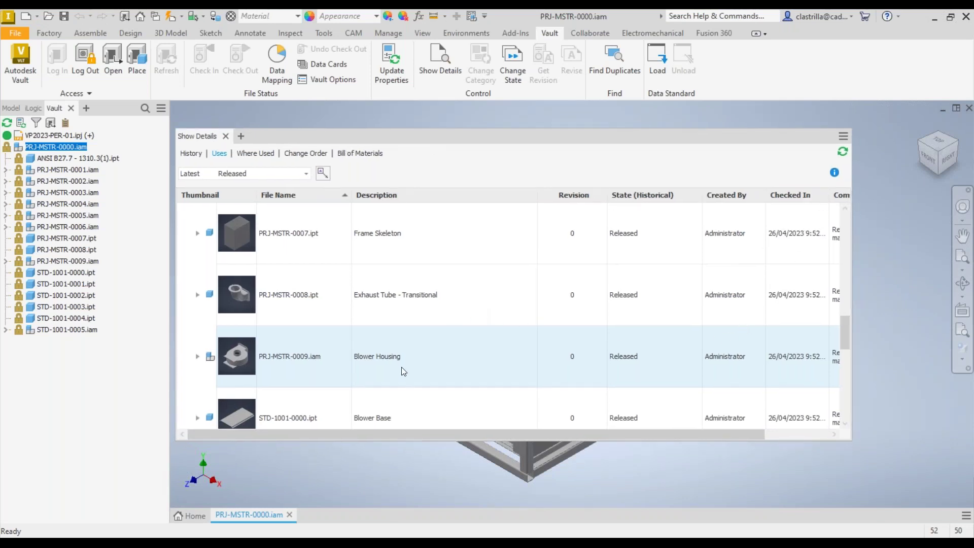
pyautogui.scroll(-3, 401, 358)
pyautogui.scroll(3, 404, 355)
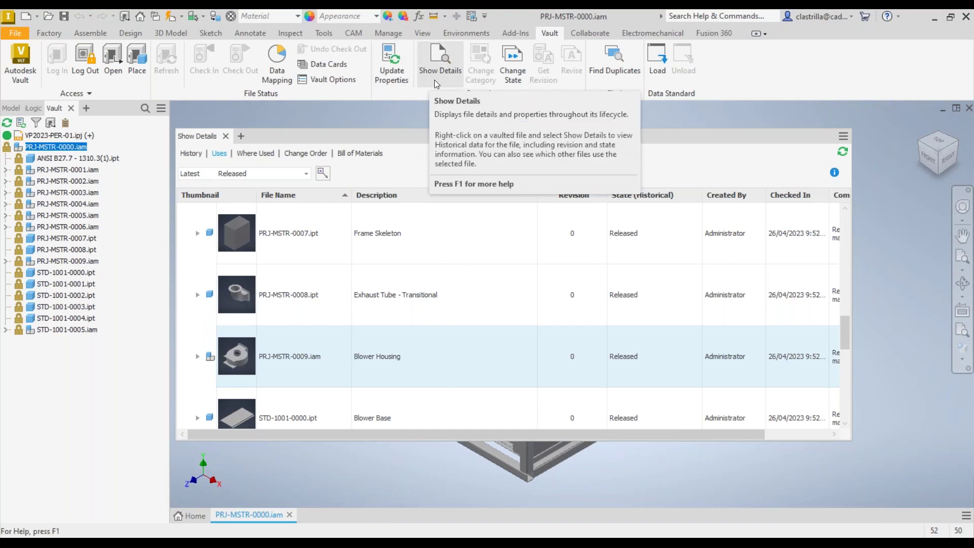
pyautogui.moveTo(379, 133); pyautogui.dragTo(165, 153)
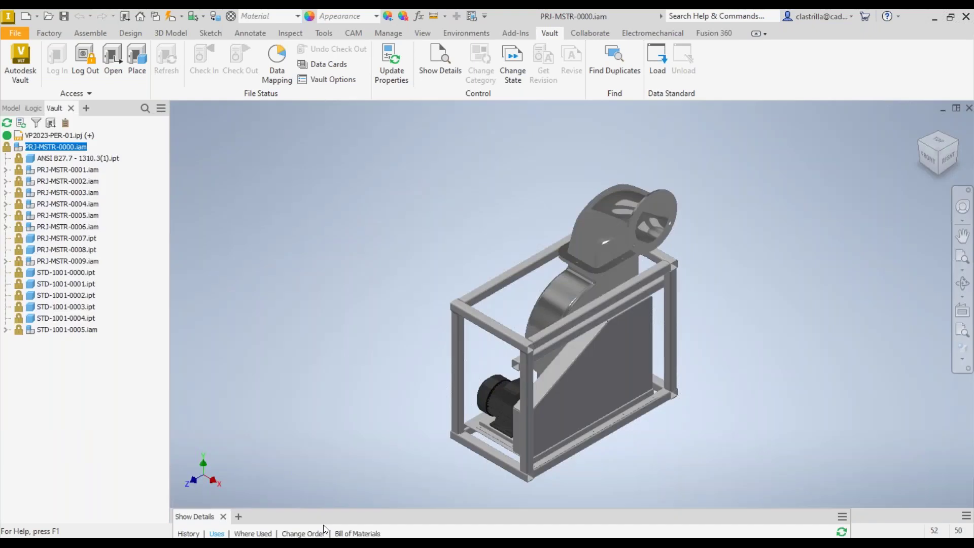
pyautogui.moveTo(331, 516); pyautogui.dragTo(513, 388)
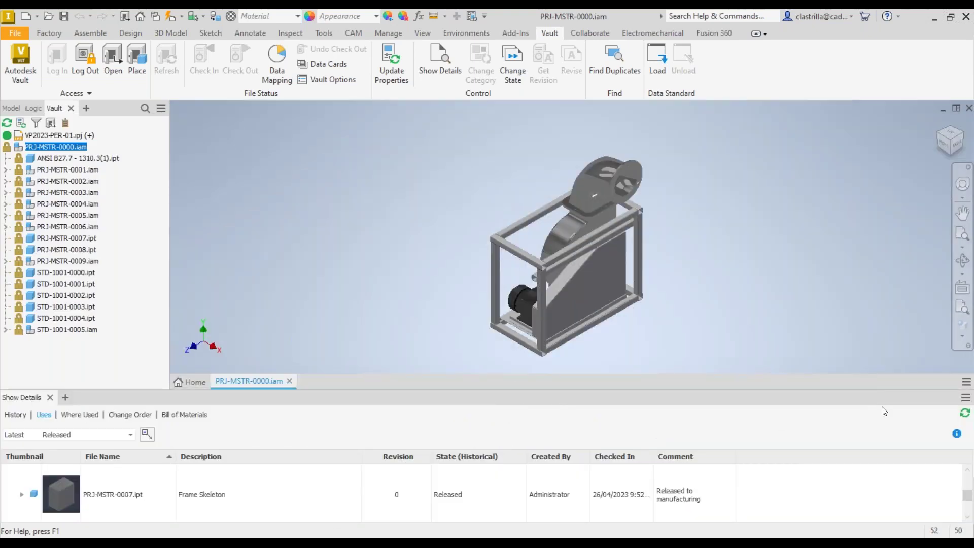
pyautogui.moveTo(806, 255); pyautogui.dragTo(187, 135)
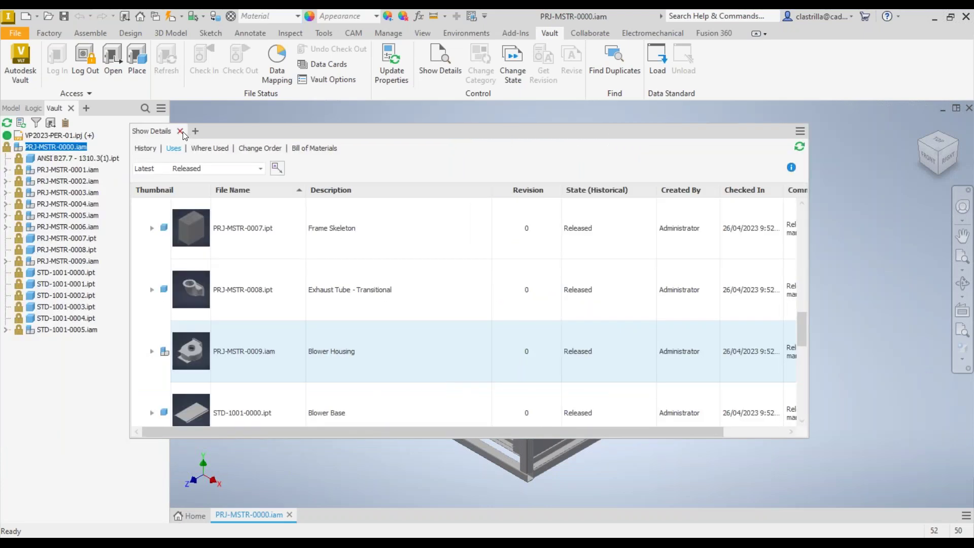
pyautogui.click(180, 131)
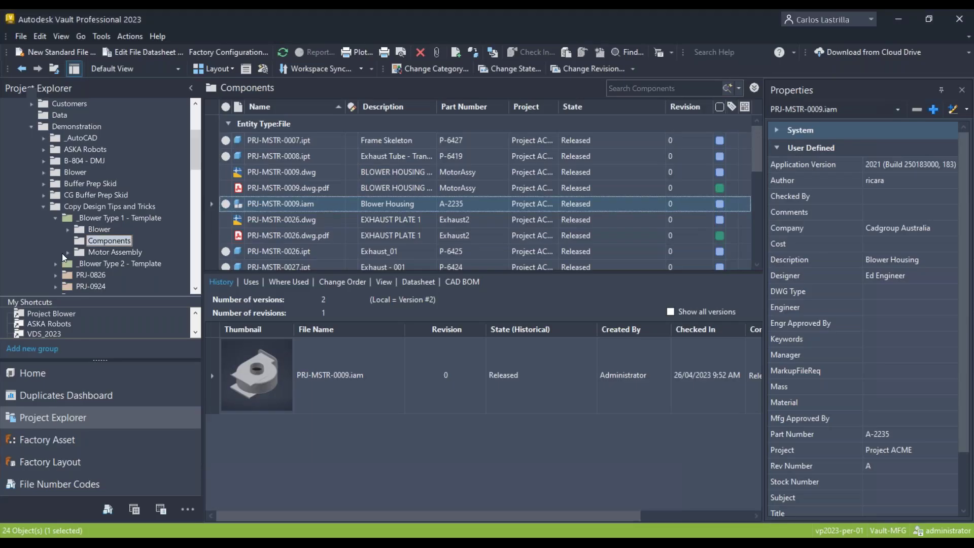
# Step: Switch to Vault, view the _Blower Type 1 and _Blower Type 2 template folders, and enlarge the Type 1 file list with a narrower Description column
pyautogui.click(55, 218)
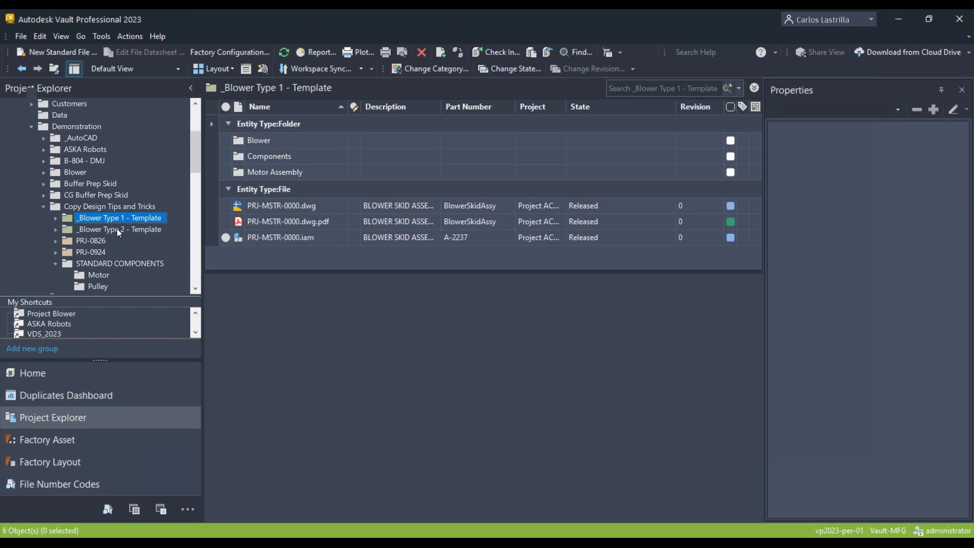
pyautogui.click(117, 230)
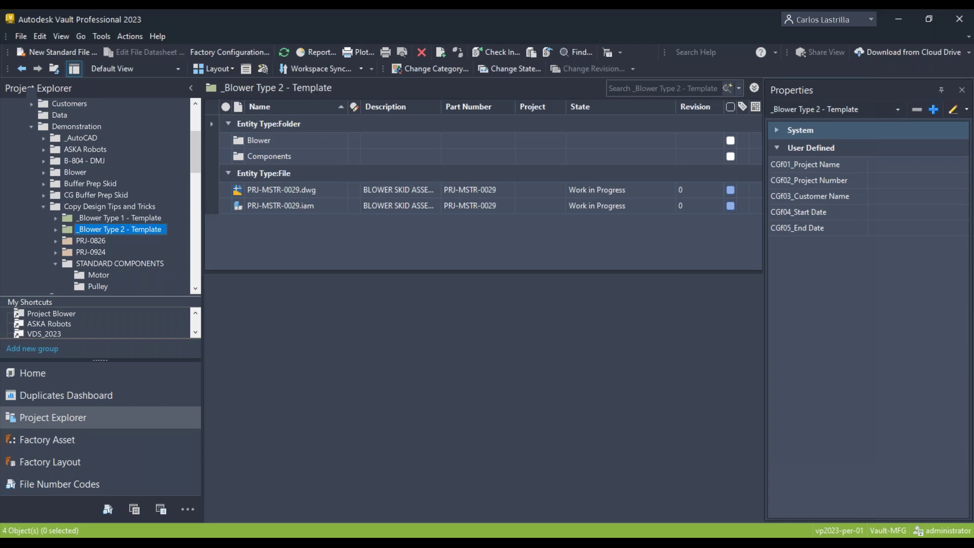
pyautogui.click(151, 219)
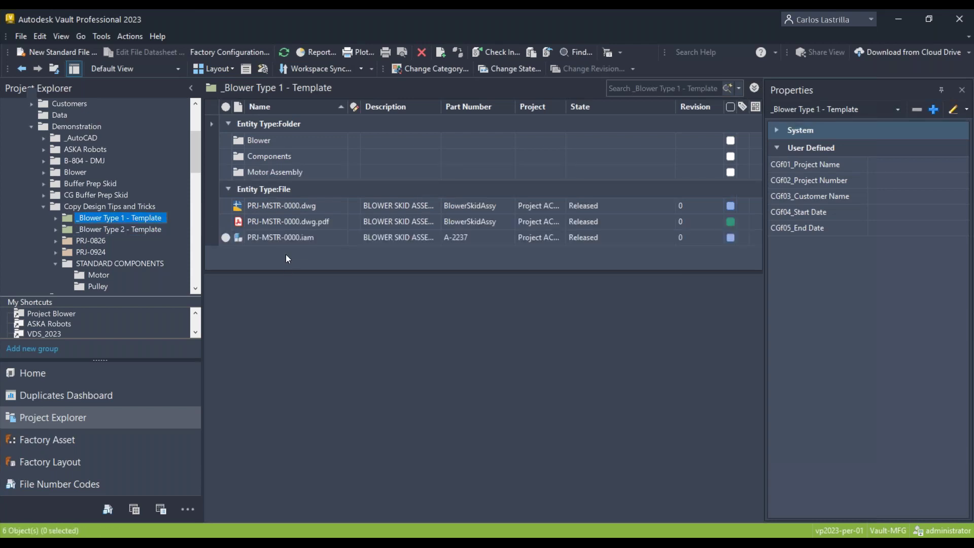
pyautogui.moveTo(286, 272); pyautogui.dragTo(286, 306)
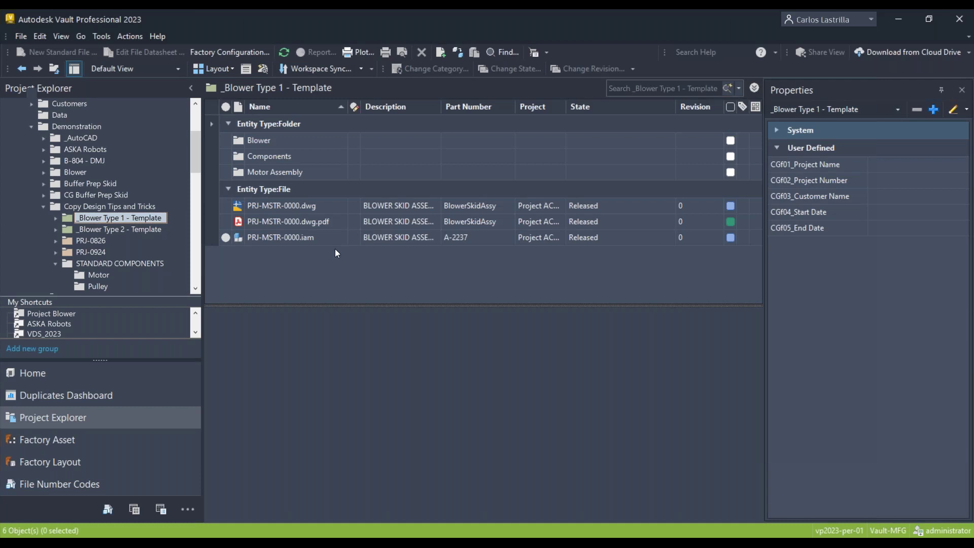
pyautogui.moveTo(441, 107)
pyautogui.mouseDown()
pyautogui.moveTo(473, 107)
pyautogui.moveTo(431, 107)
pyautogui.mouseUp()
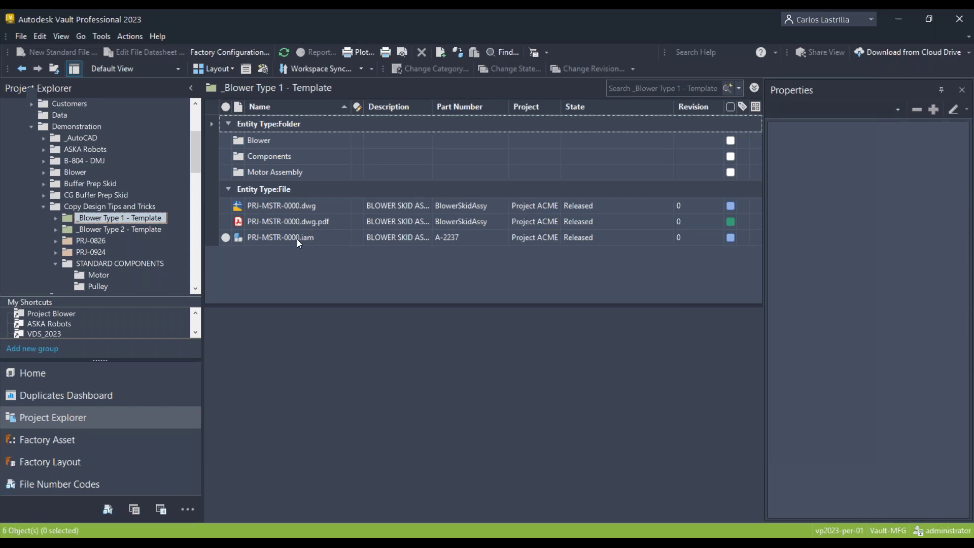
# Step: Check the details of PRJ-MSTR-0000.iam, and browse the Components folder, viewing the STD-1001-0000.ipt blower base
pyautogui.click(255, 239)
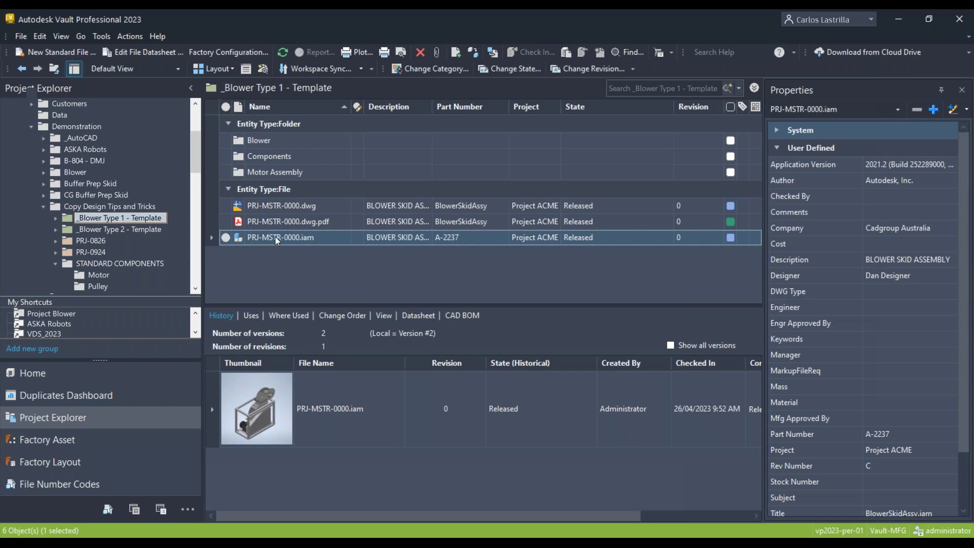
pyautogui.doubleClick(270, 160)
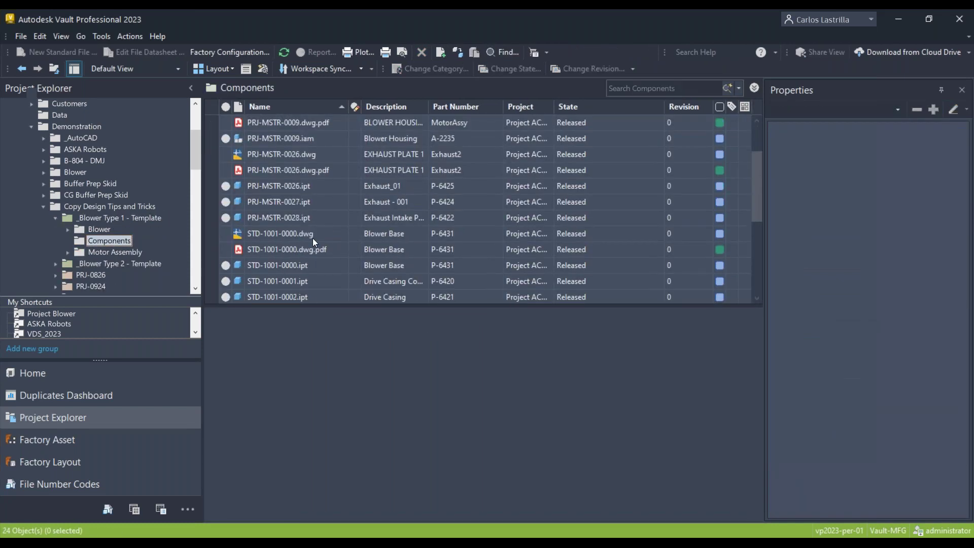
pyautogui.scroll(-1, 278, 211)
pyautogui.click(278, 203)
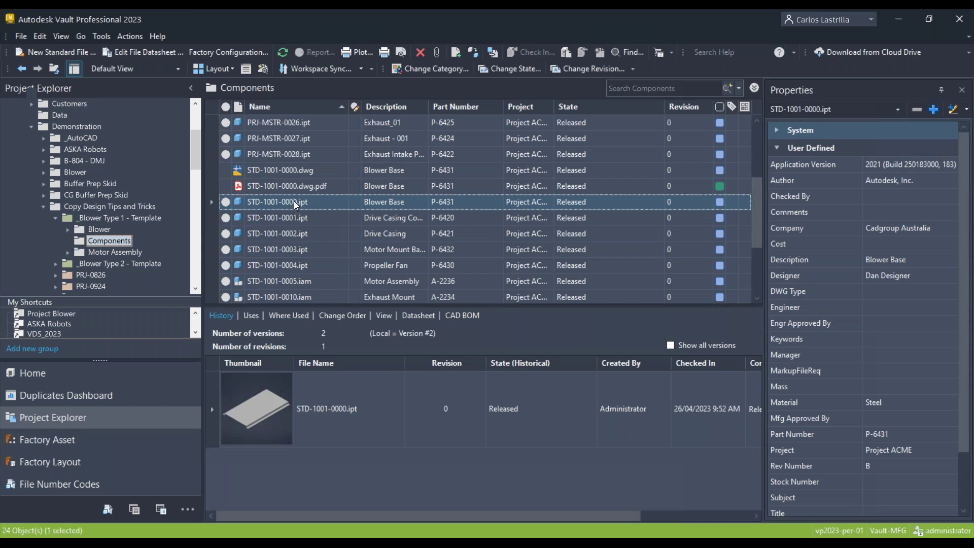
pyautogui.scroll(-2, 294, 201)
pyautogui.scroll(4, 294, 201)
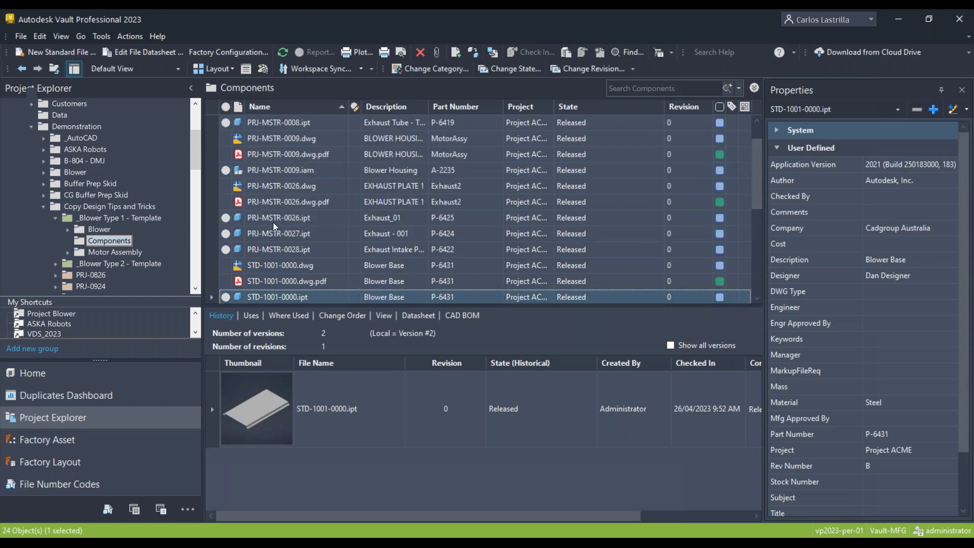
pyautogui.scroll(2, 273, 222)
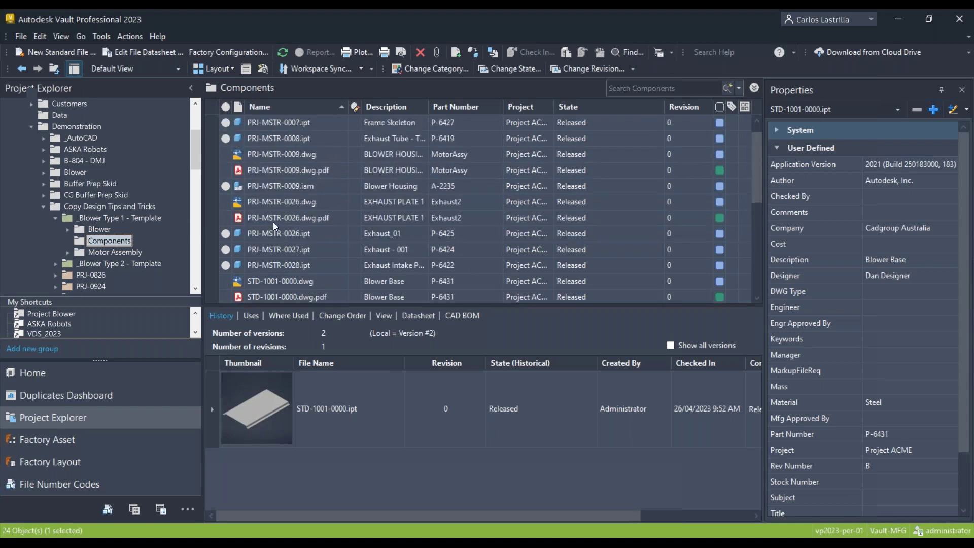
# Step: Return to the _Blower Type 1 template folder, and review the Components files again around STD-1001-0000.ipt
pyautogui.click(120, 219)
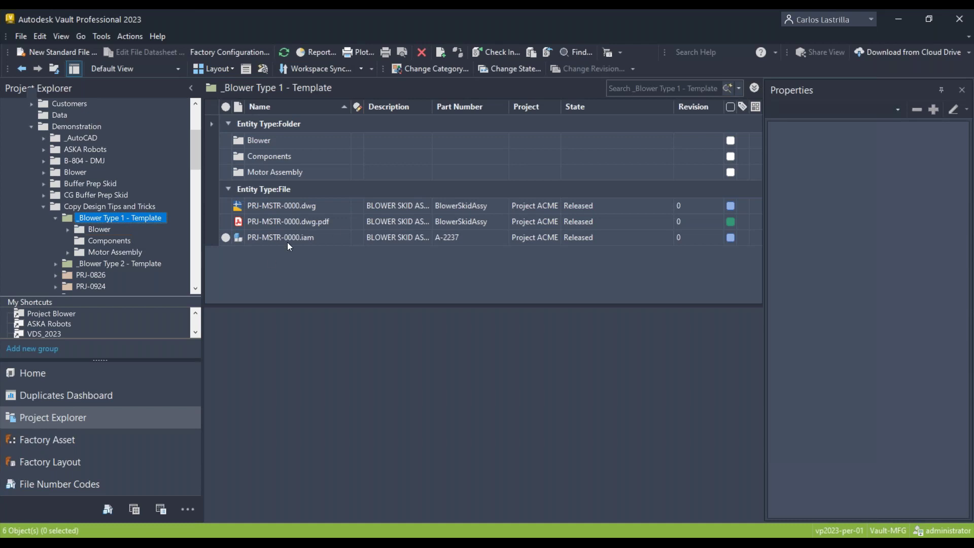
pyautogui.click(109, 240)
pyautogui.press('F2')
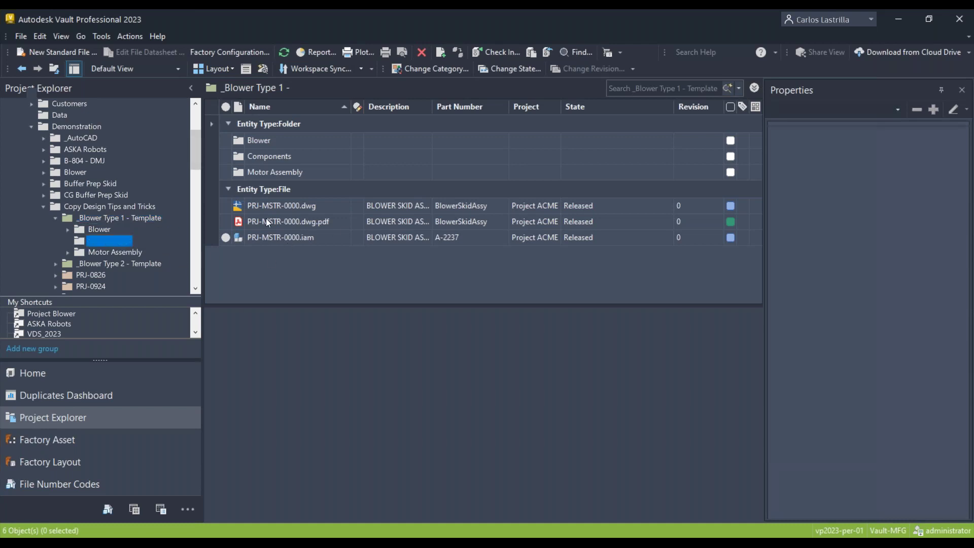
pyautogui.scroll(-2, 275, 217)
pyautogui.click(280, 265)
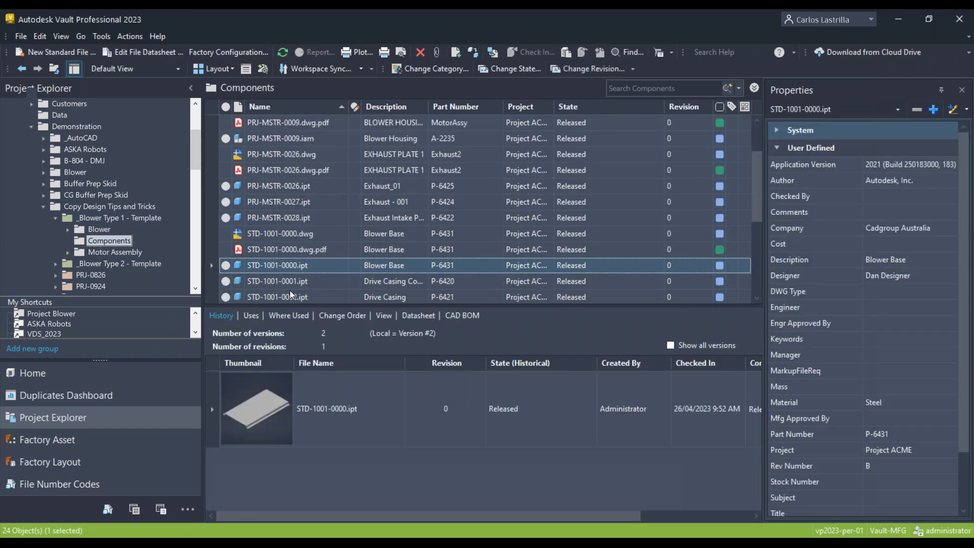
pyautogui.scroll(-1, 297, 231)
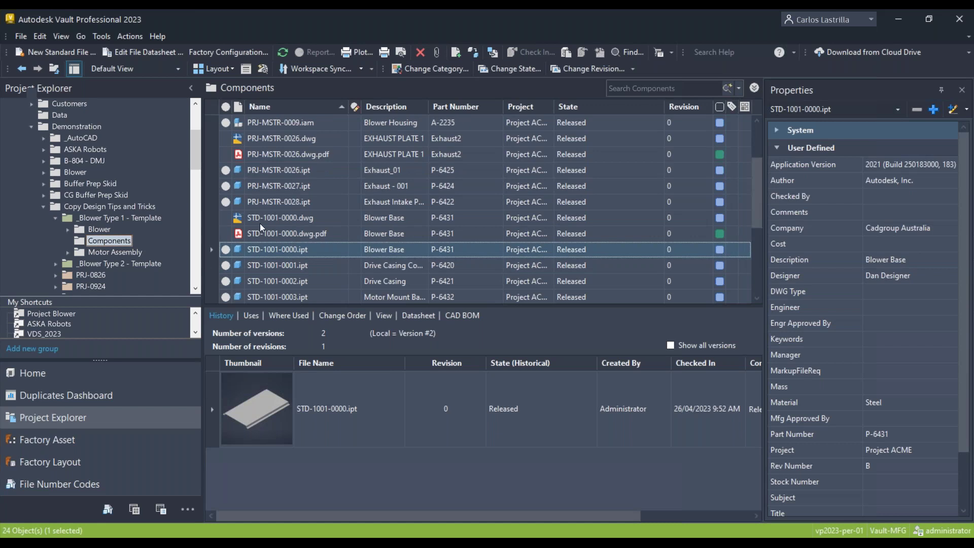
# Step: Start Copy Design on the PRJ-MSTR-0000.iam assembly from the _Blower Type 1 - Template folder
pyautogui.click(120, 219)
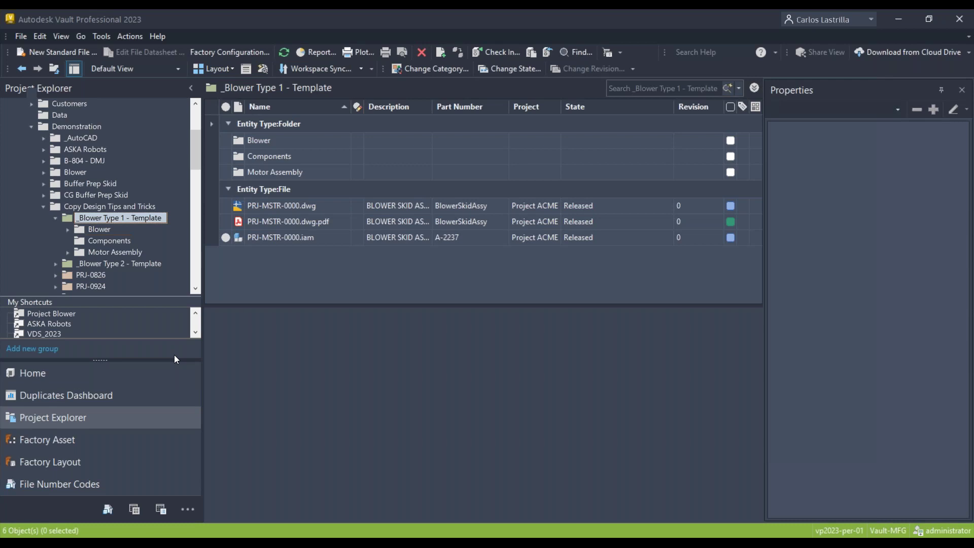
pyautogui.click(303, 237)
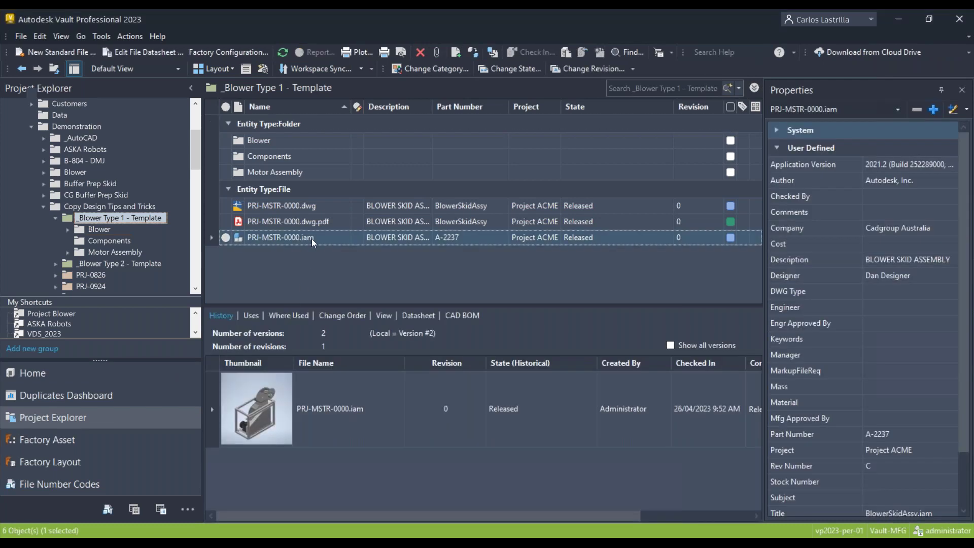
pyautogui.rightClick(311, 238)
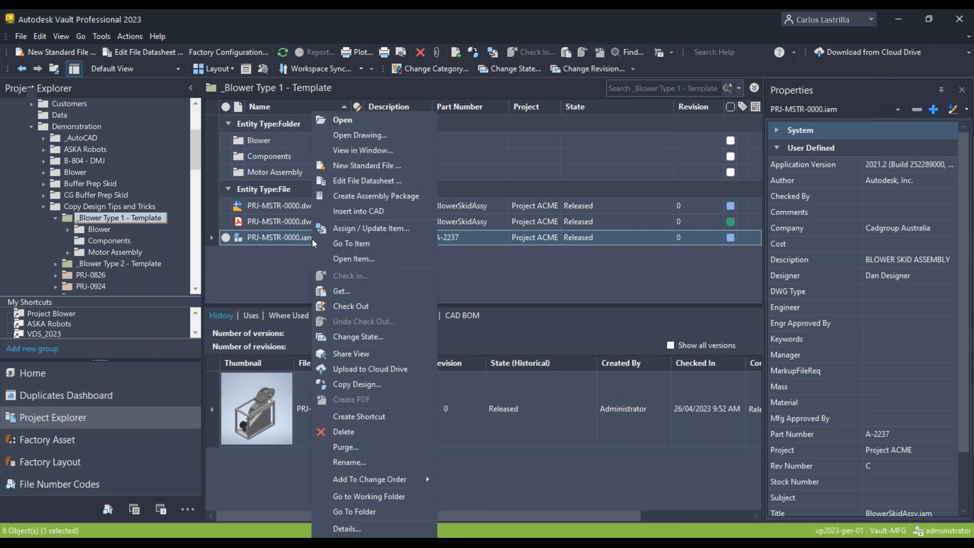
pyautogui.click(391, 383)
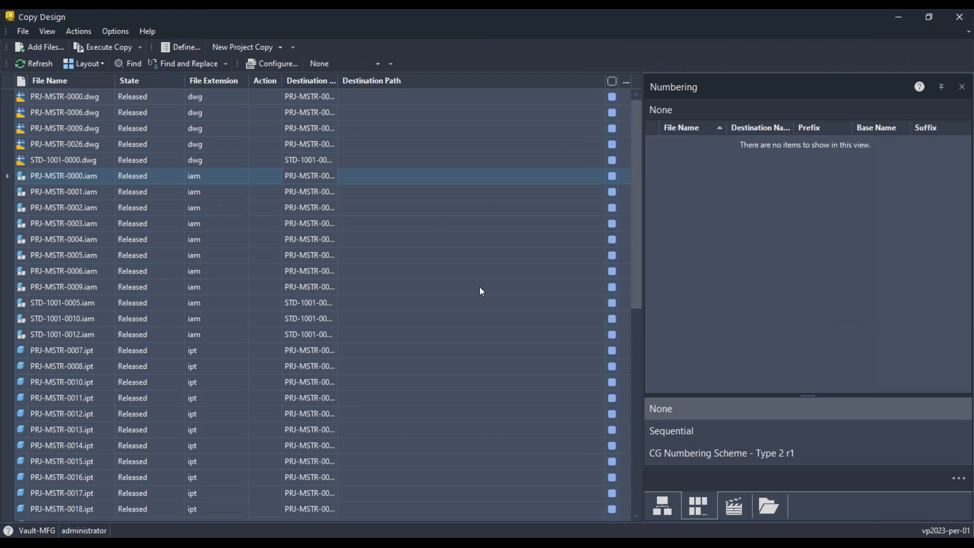
# Step: Move the Copy Design window aside to view the template's drawing and folders in Vault, and bring it back maximized
pyautogui.doubleClick(428, 24)
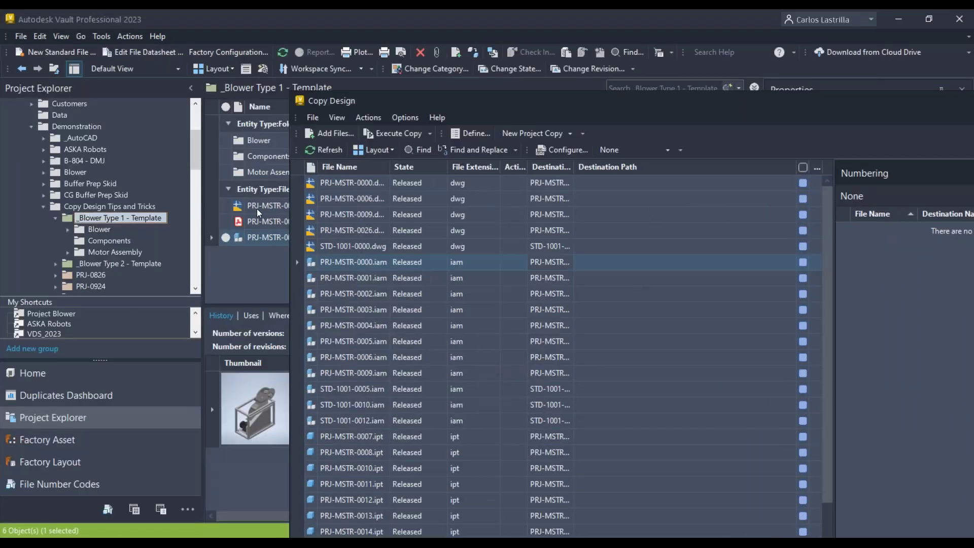
pyautogui.moveTo(369, 98); pyautogui.dragTo(973, 66)
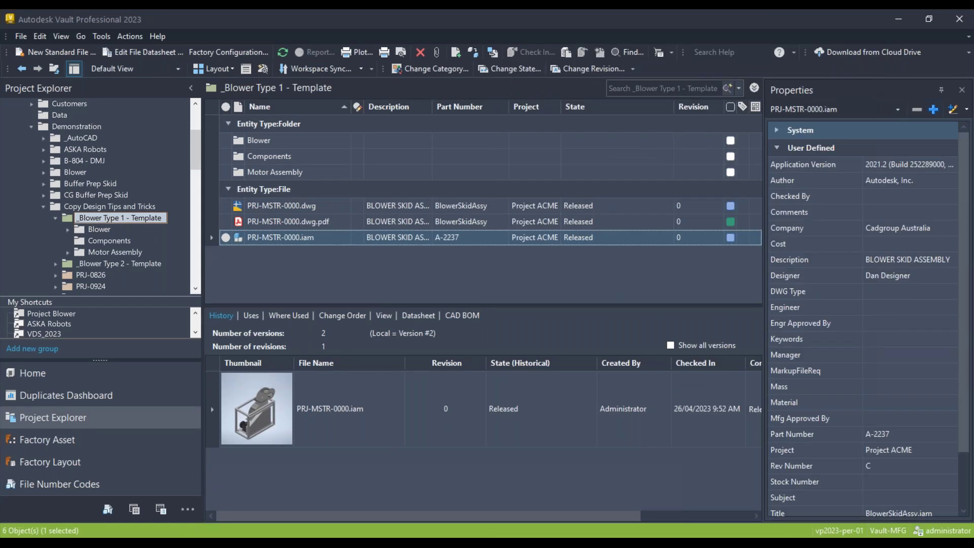
pyautogui.press('Up')
pyautogui.press('Up')
pyautogui.click(245, 173)
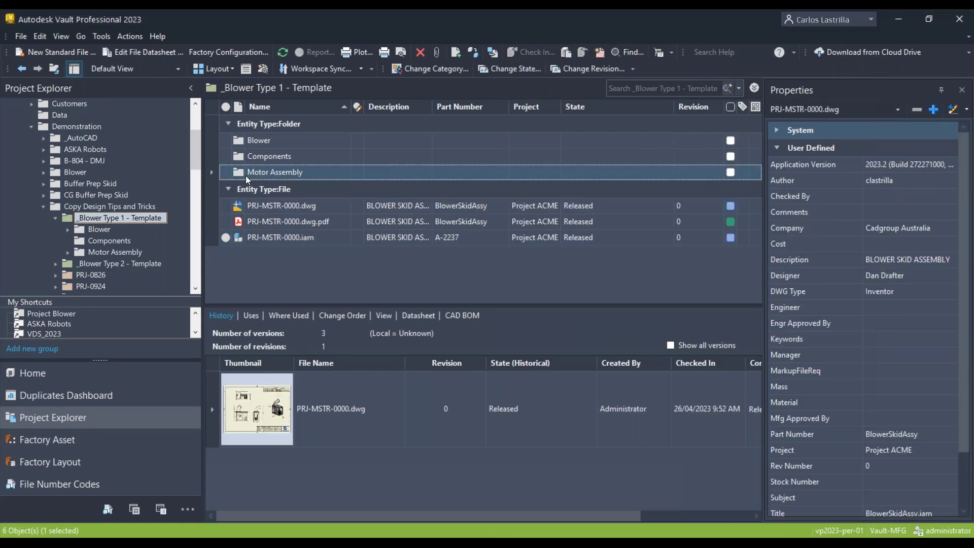
pyautogui.click(130, 543)
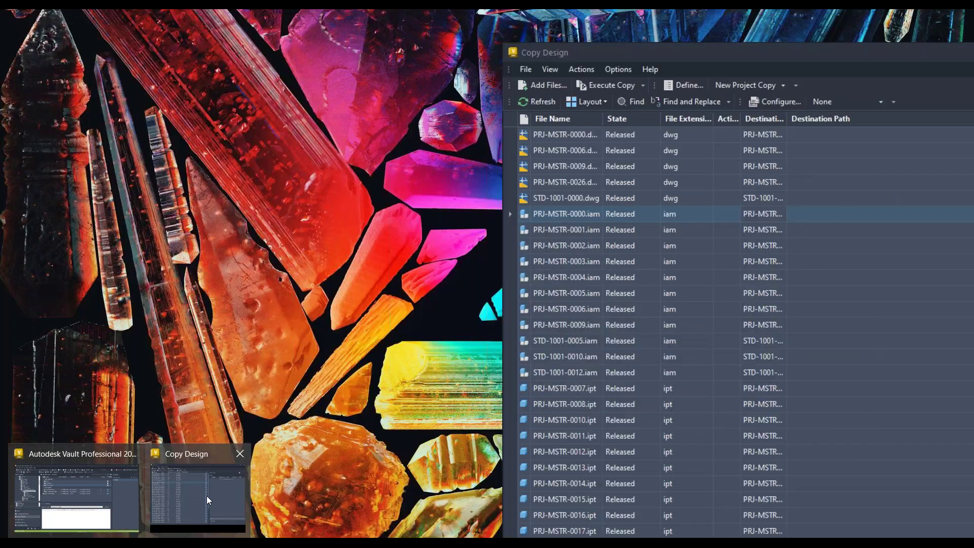
pyautogui.click(206, 495)
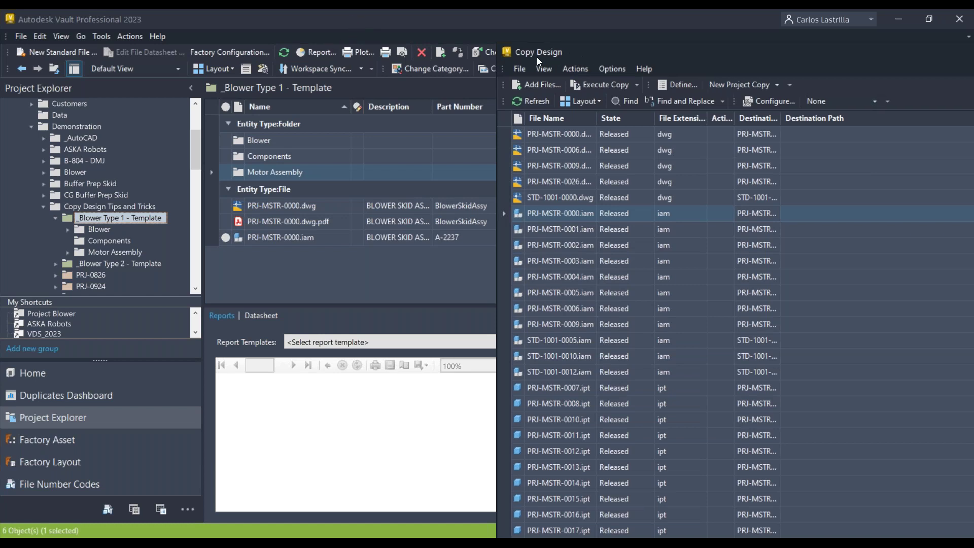
pyautogui.moveTo(536, 57); pyautogui.dragTo(314, 10)
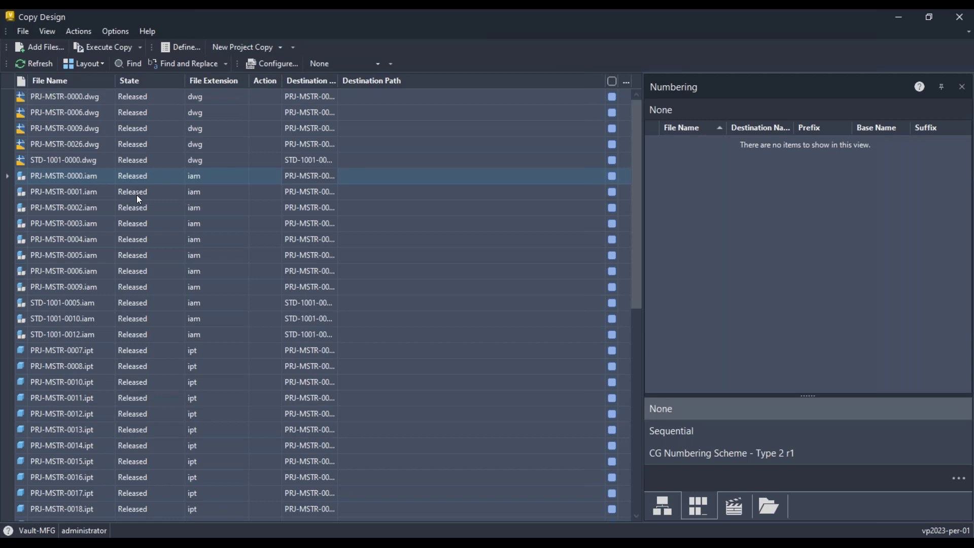
# Step: Examine the full list of drawings, assemblies and parts in Copy Design, comparing it with the Vault folder behind
pyautogui.scroll(-7, 138, 198)
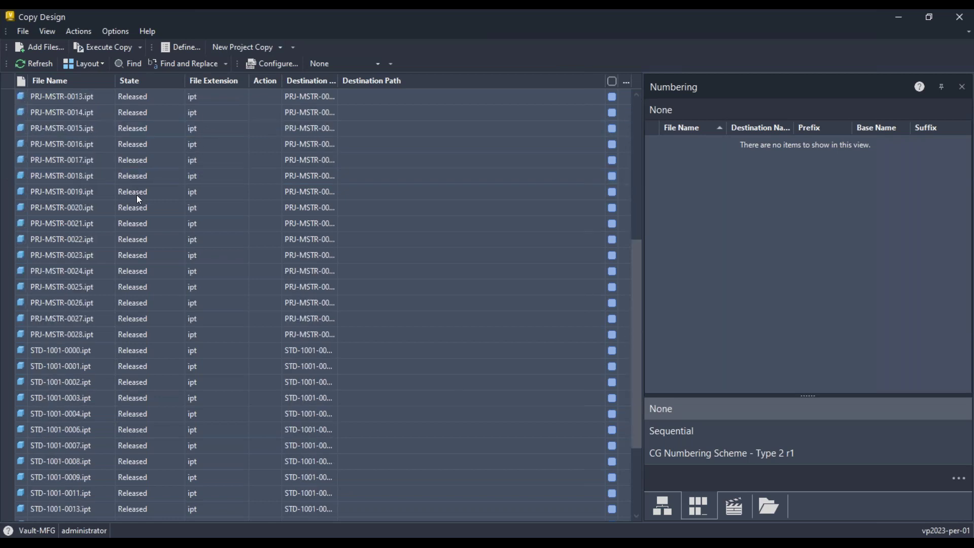
pyautogui.scroll(6, 136, 198)
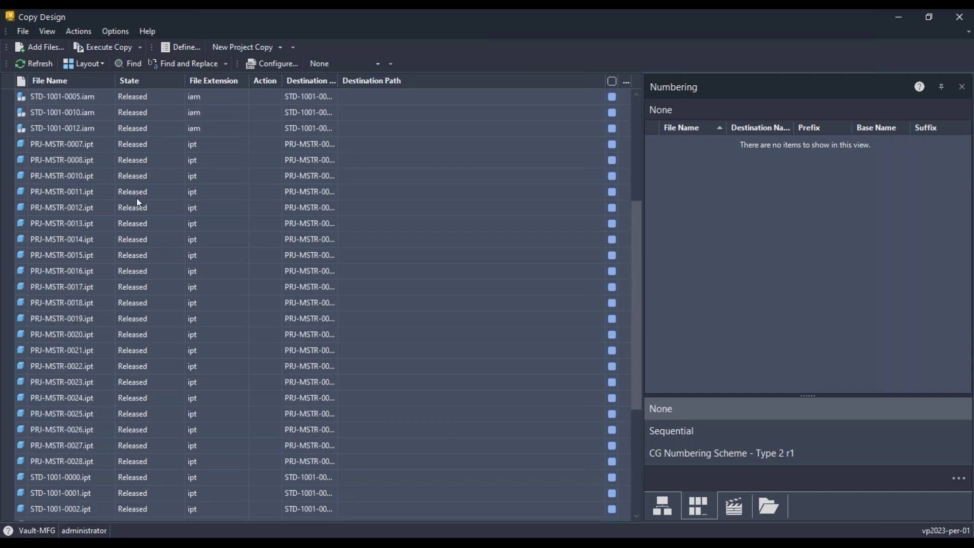
pyautogui.moveTo(288, 39); pyautogui.dragTo(519, 42)
pyautogui.click(280, 238)
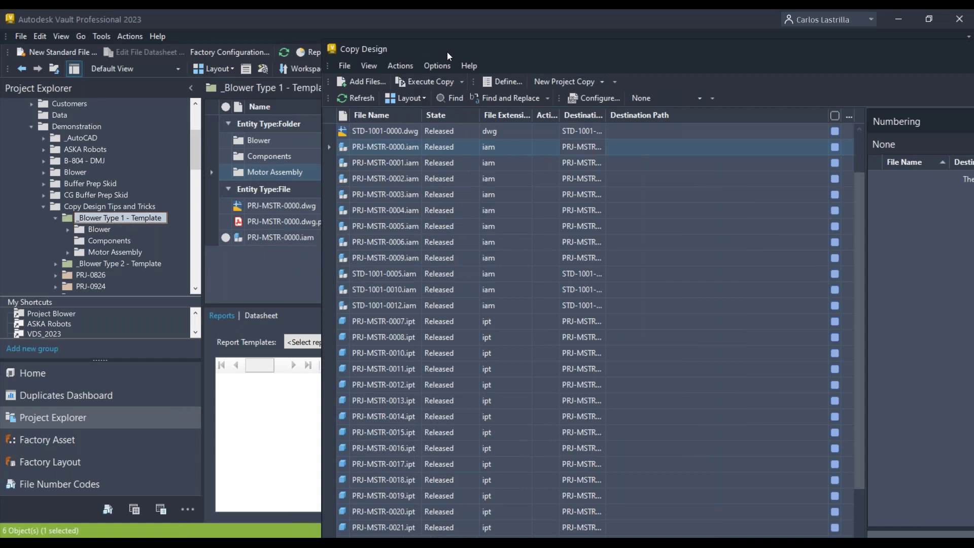
pyautogui.moveTo(393, 48); pyautogui.dragTo(193, 22)
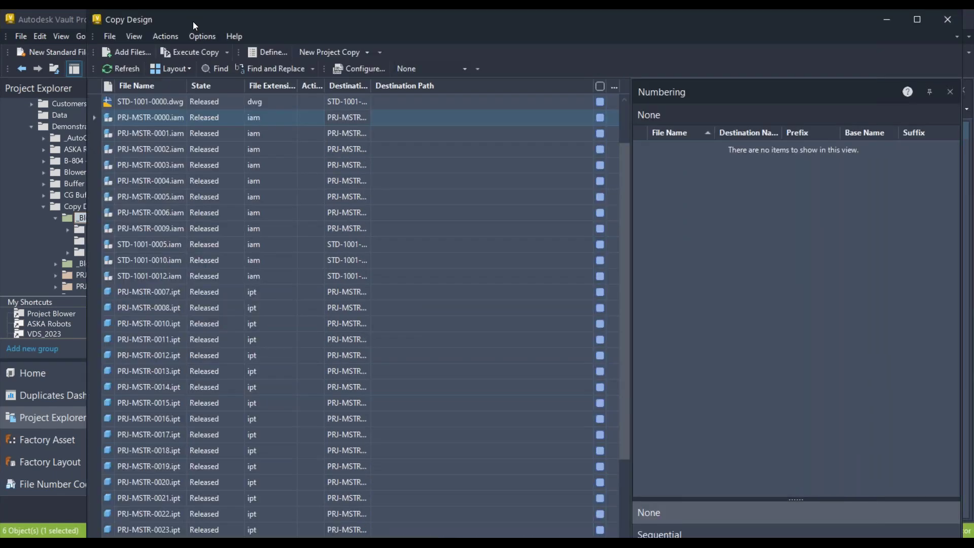
pyautogui.doubleClick(193, 21)
pyautogui.scroll(-6, 130, 218)
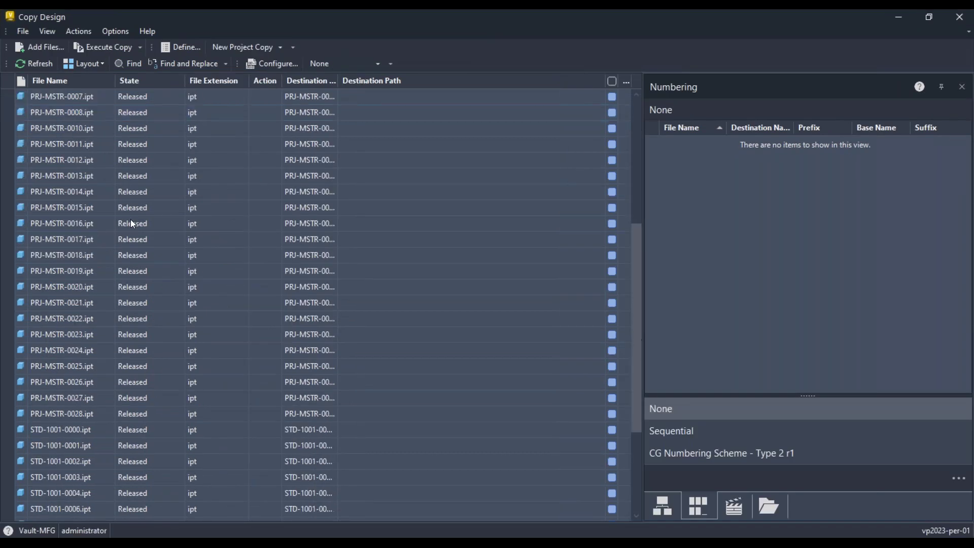
pyautogui.scroll(6, 130, 220)
pyautogui.scroll(2, 130, 221)
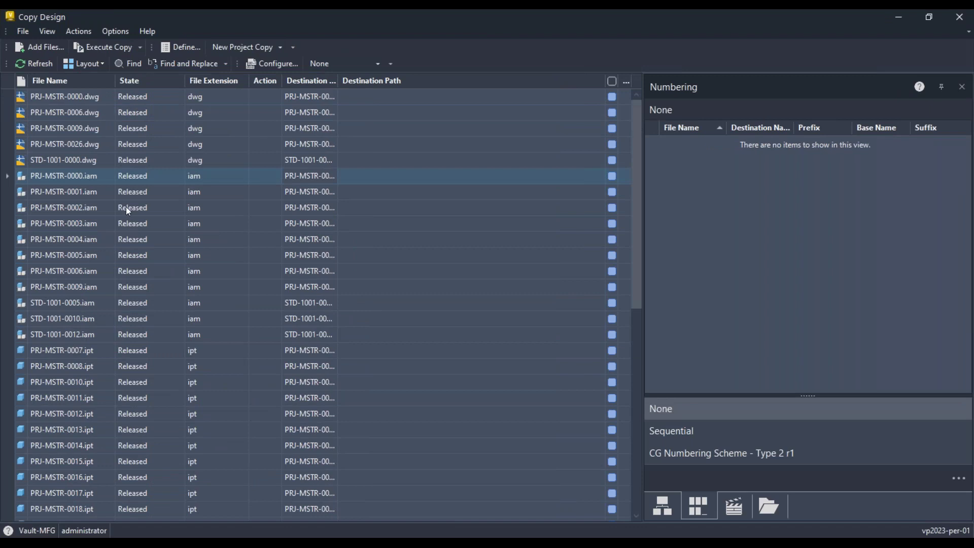
# Step: Show the Copy Design files in Tree View, and expand STD-1001-0000.ipt, PRJ-MSTR-0003.iam, PRJ-MSTR-0004.iam and PRJ-MSTR-0005.iam
pyautogui.click(102, 66)
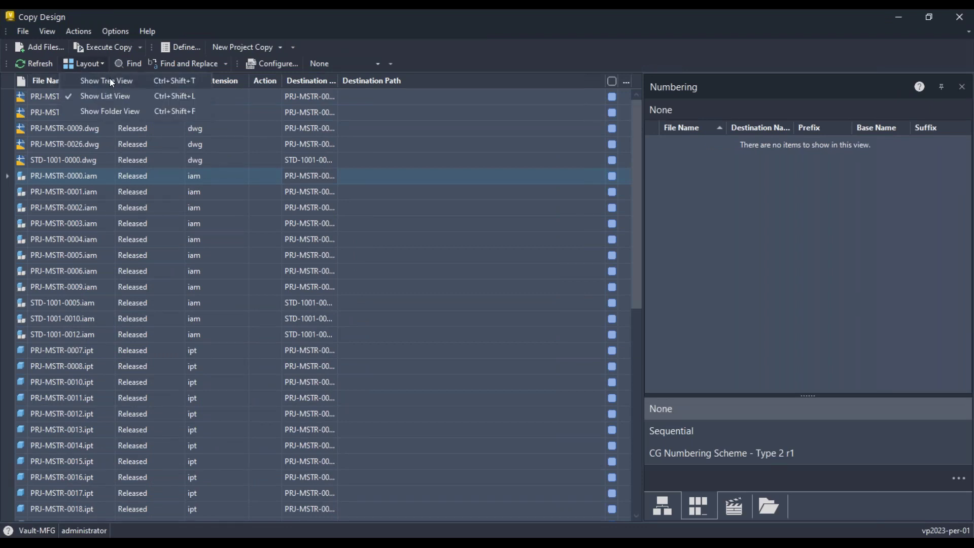
pyautogui.click(111, 81)
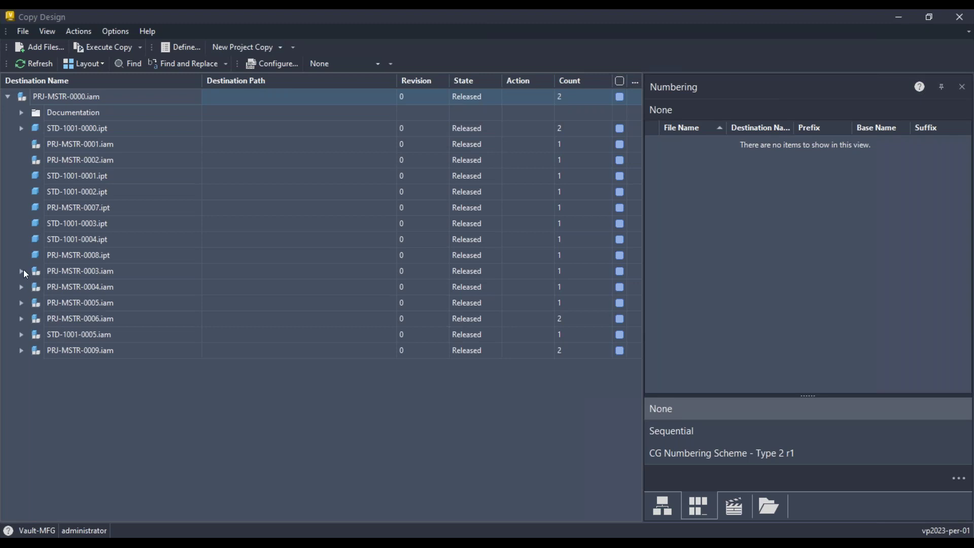
pyautogui.click(104, 95)
pyautogui.click(21, 128)
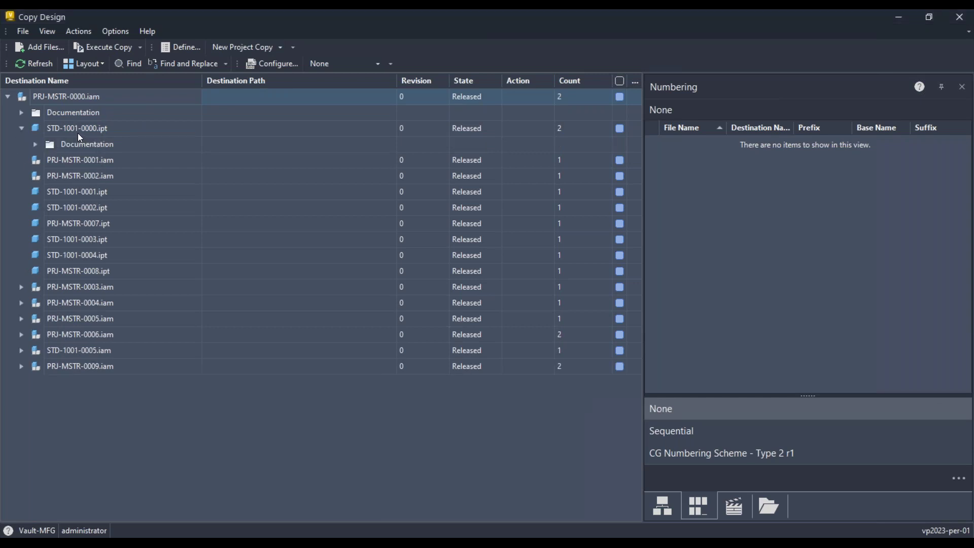
pyautogui.click(21, 287)
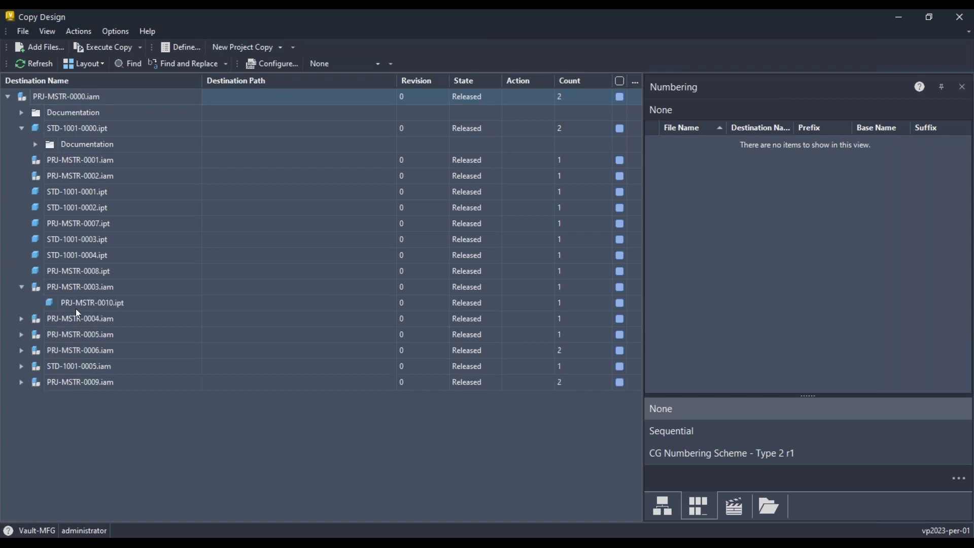
pyautogui.click(21, 319)
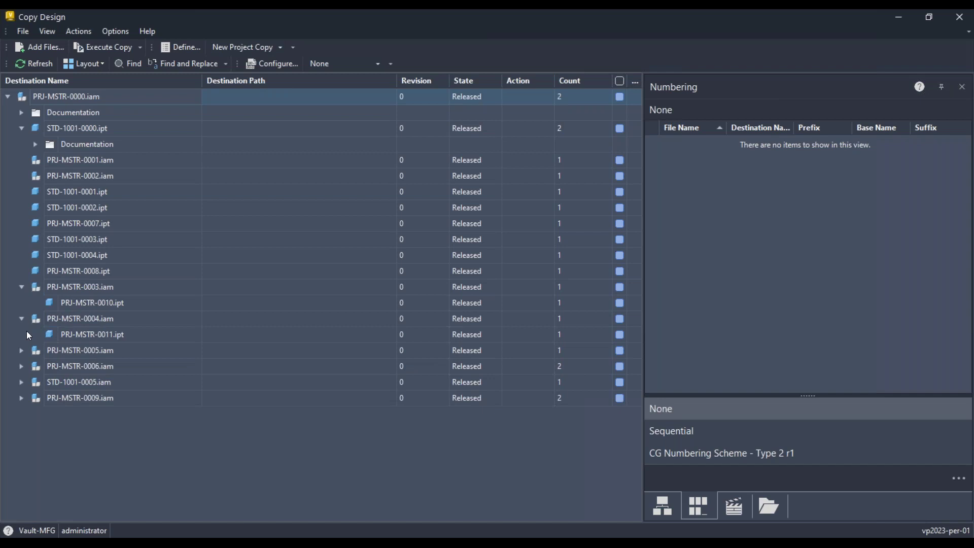
pyautogui.click(22, 350)
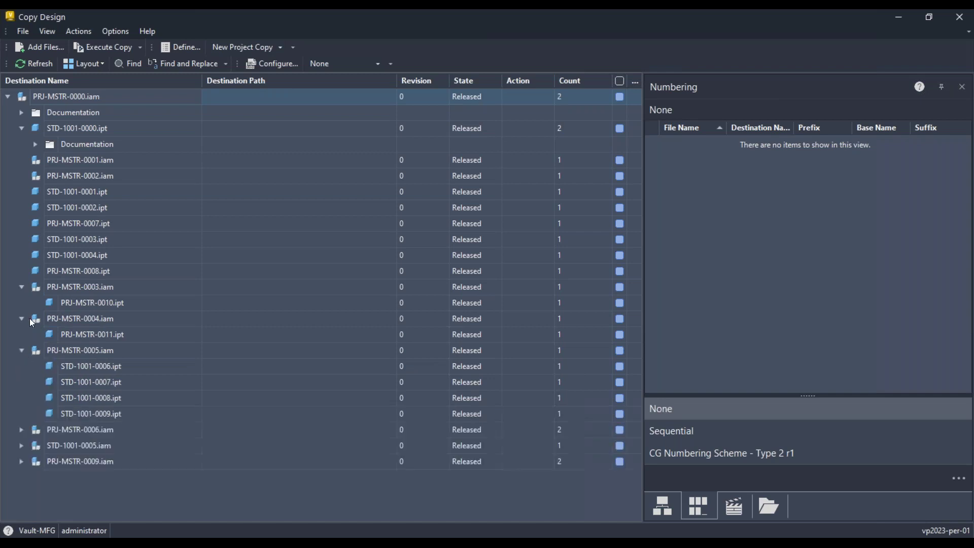
# Step: Expand the top assembly's Documentation folder and select the PRJ-MSTR-0000.dwg drawing
pyautogui.click(68, 114)
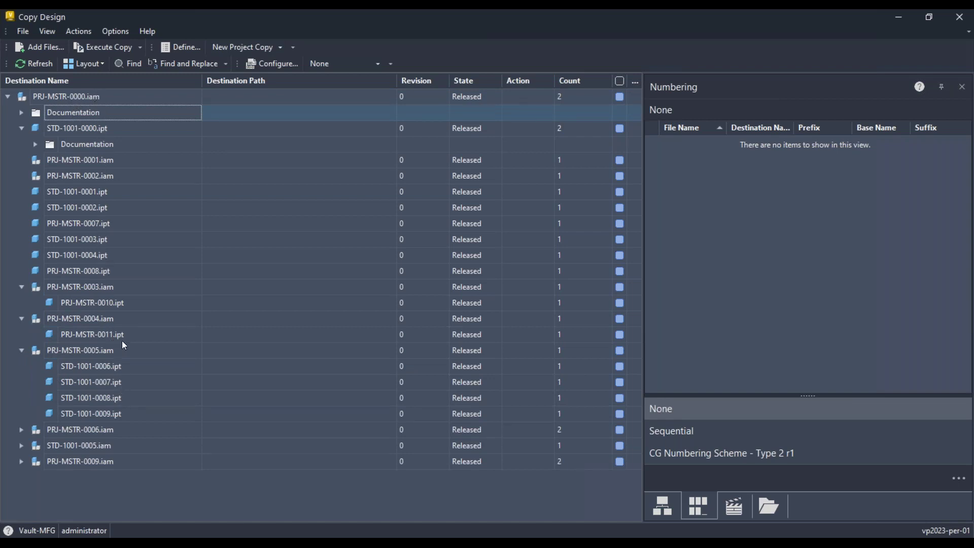
pyautogui.click(99, 63)
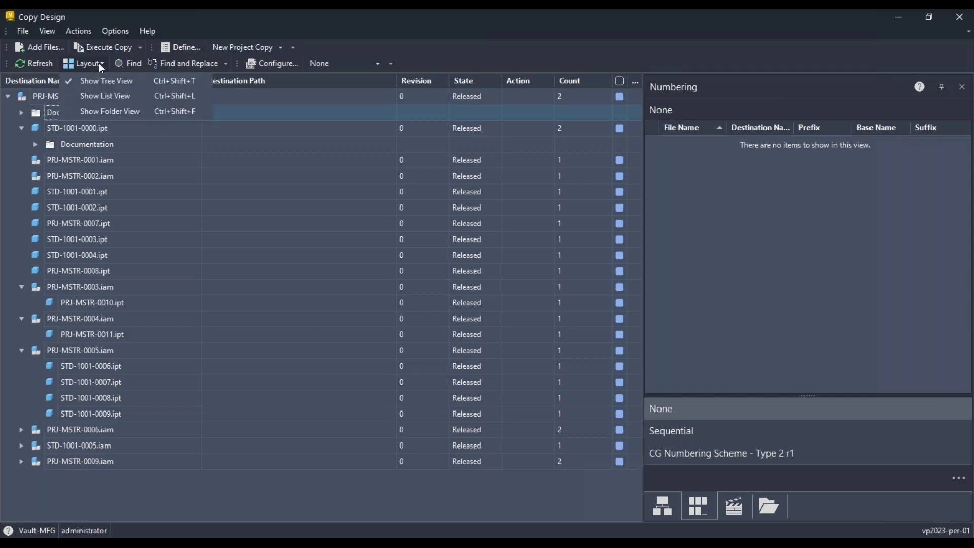
pyautogui.click(99, 63)
pyautogui.click(21, 111)
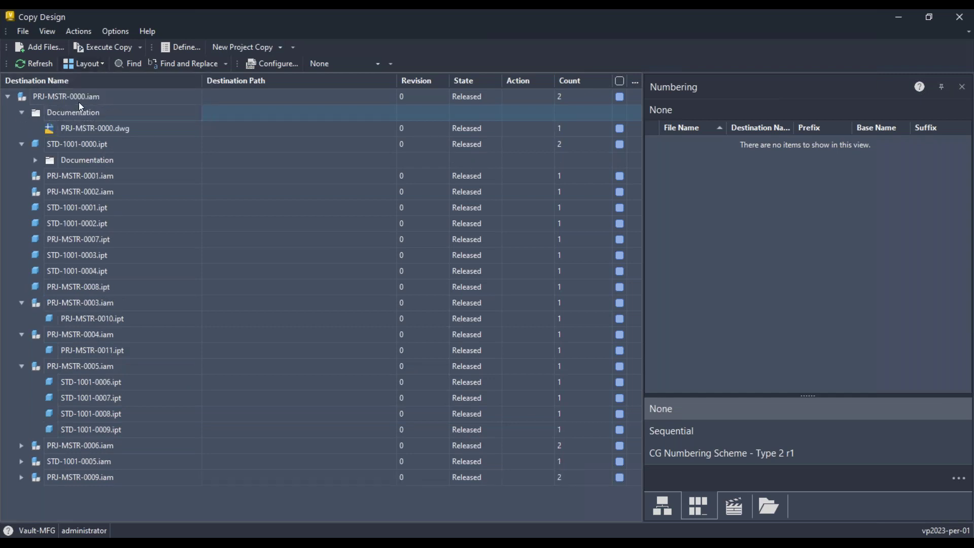
pyautogui.click(86, 128)
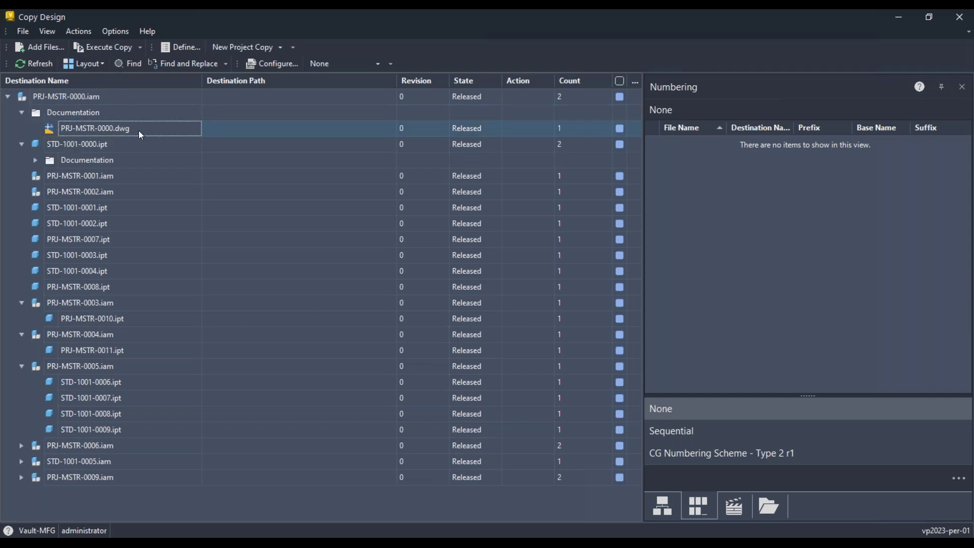
# Step: Expand the Documentation folder under STD-1001-0000.ipt to reveal its drawing
pyautogui.press('ctrl')
pyautogui.press('ctrl')
pyautogui.press('ctrl')
pyautogui.press('ctrl')
pyautogui.click(35, 160)
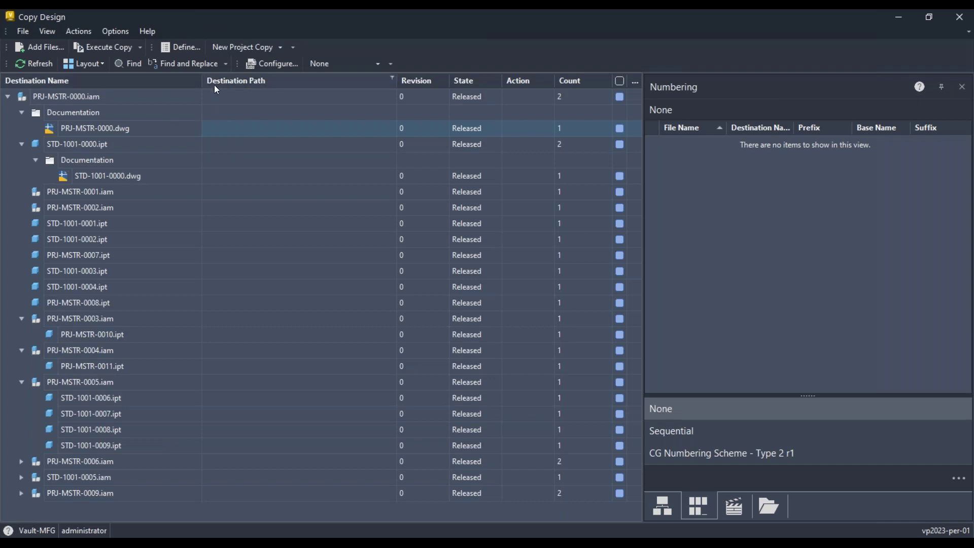
# Step: Add the Description column between Destination Name and Destination Path, and widen it to fit the full descriptions
pyautogui.rightClick(171, 85)
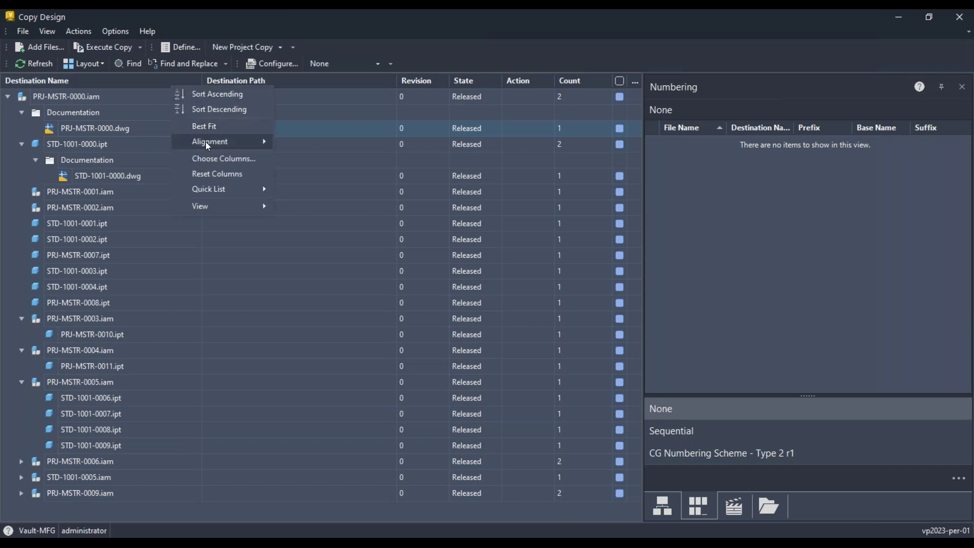
pyautogui.click(205, 157)
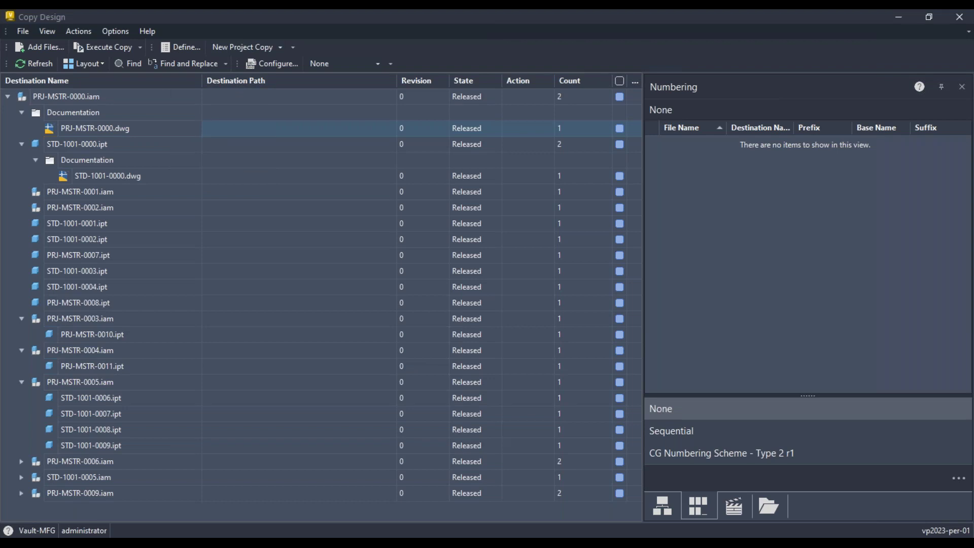
pyautogui.moveTo(424, 40); pyautogui.dragTo(625, 78)
pyautogui.scroll(-1, 611, 199)
pyautogui.scroll(-5, 611, 201)
pyautogui.scroll(-1, 618, 205)
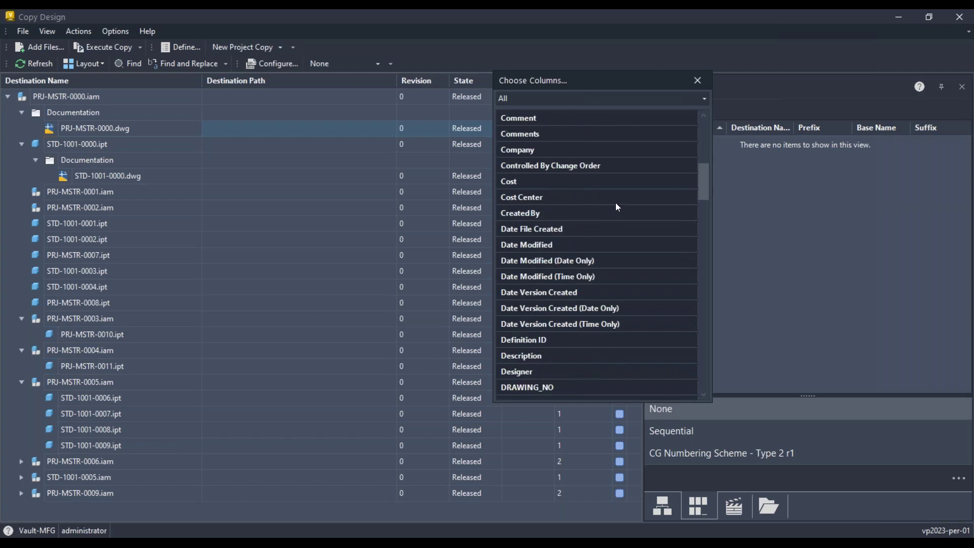
pyautogui.moveTo(553, 355); pyautogui.dragTo(245, 105)
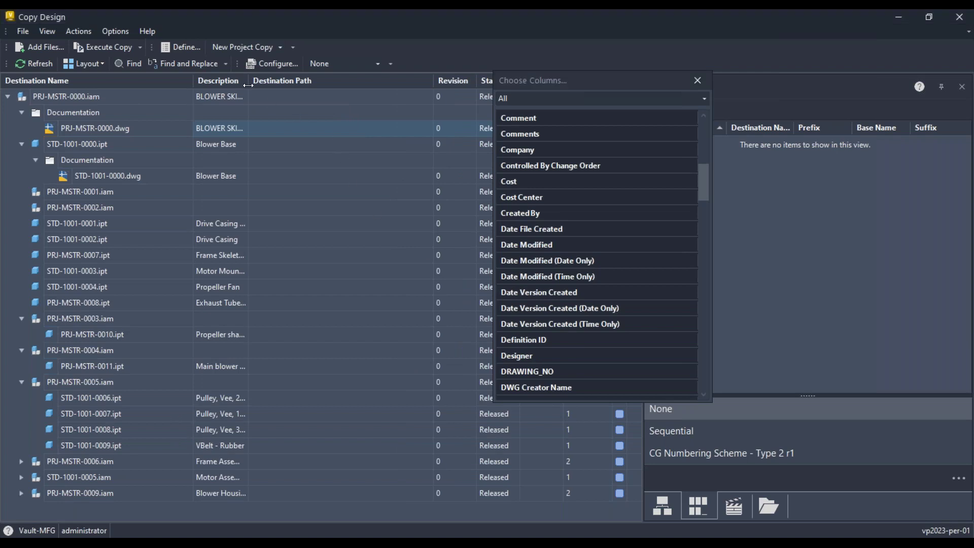
pyautogui.moveTo(248, 84); pyautogui.dragTo(349, 84)
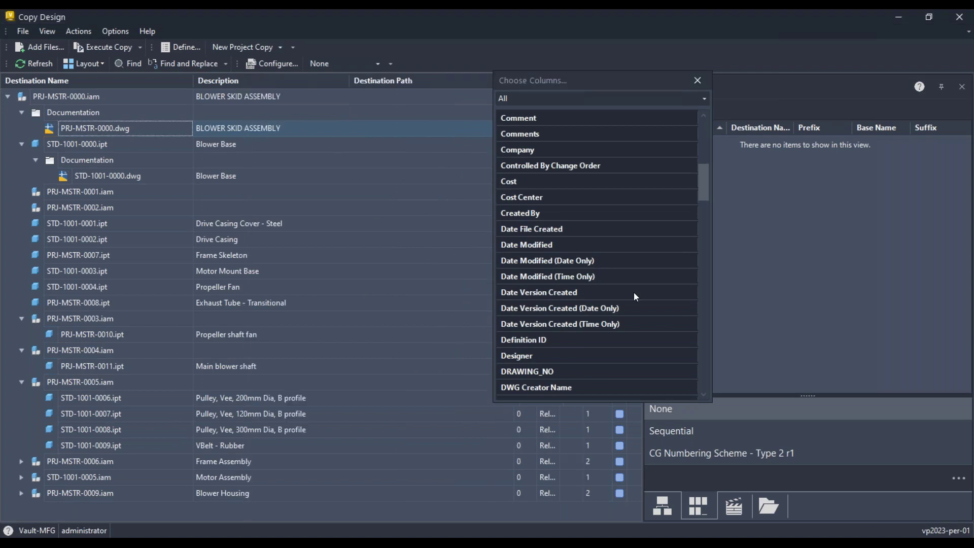
# Step: Look through the remaining properties available as columns, down to User Status, and close the column chooser
pyautogui.scroll(-4, 634, 292)
pyautogui.scroll(-4, 634, 296)
pyautogui.scroll(-3, 634, 297)
pyautogui.scroll(-11, 634, 296)
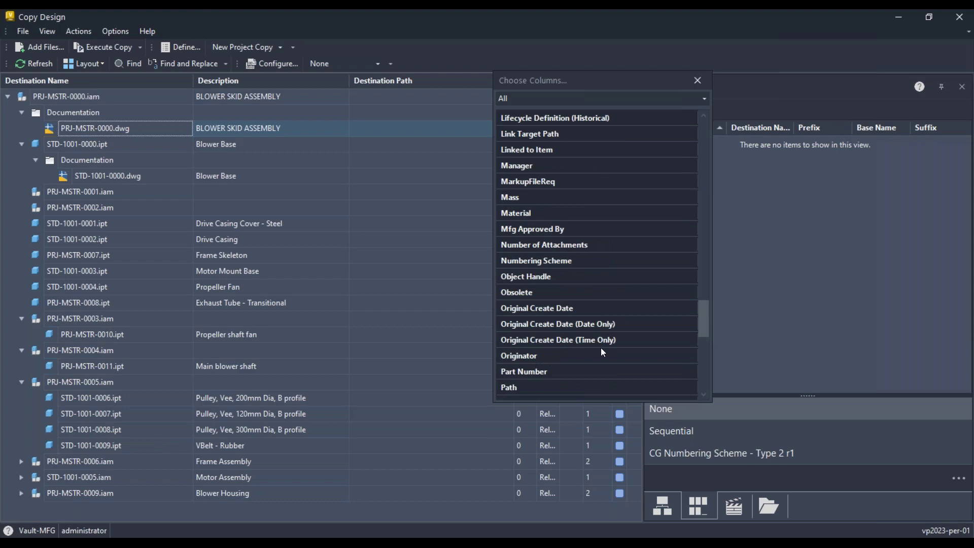
pyautogui.scroll(-1, 602, 350)
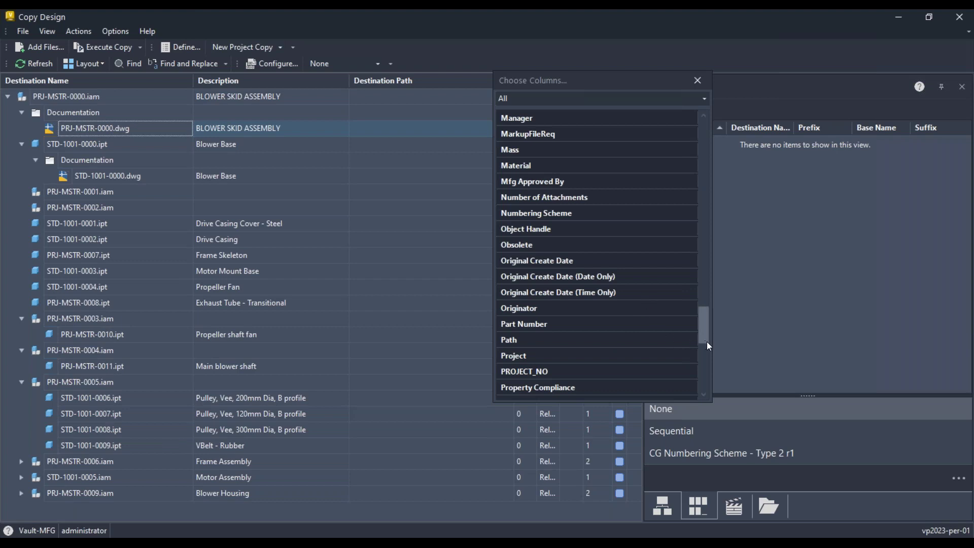
pyautogui.moveTo(707, 342)
pyautogui.mouseDown()
pyautogui.moveTo(705, 357)
pyautogui.moveTo(704, 345)
pyautogui.mouseUp()
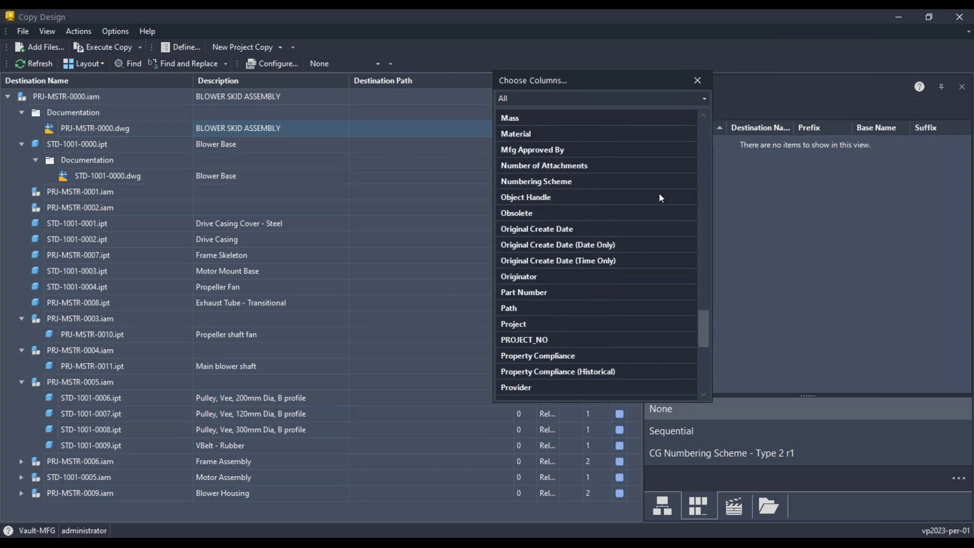
pyautogui.scroll(-5, 661, 197)
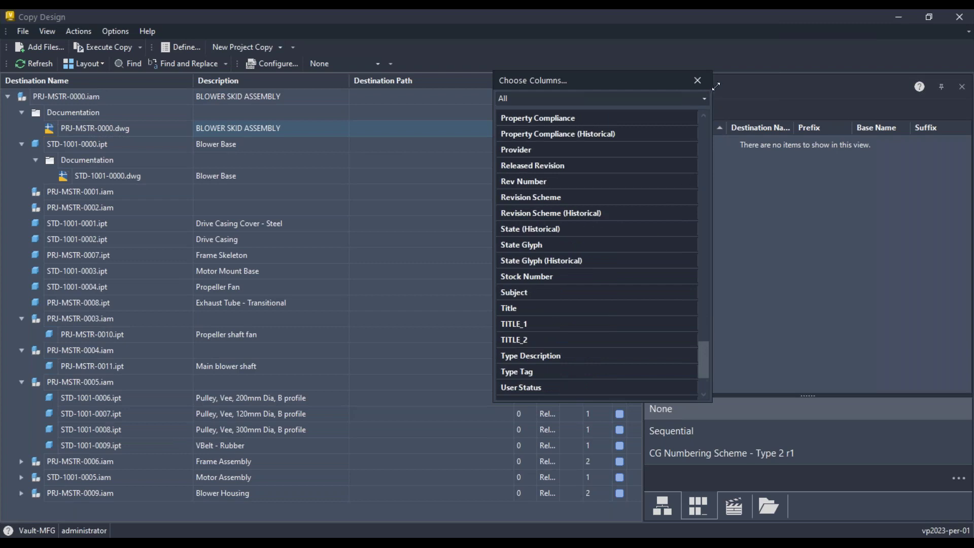
pyautogui.click(698, 80)
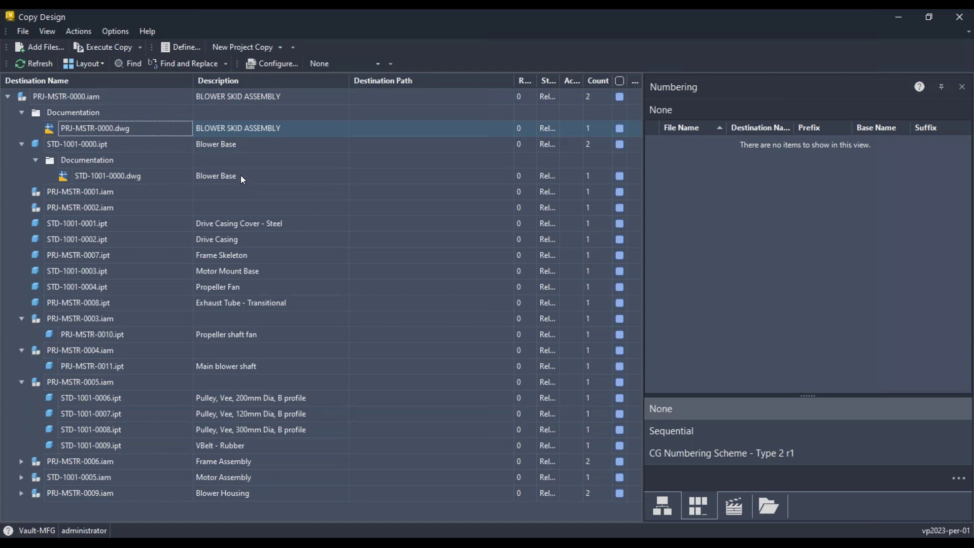
# Step: Show the files in Folder View and expand Demonstration, Copy Design Tips and Tricks, and _Blower Type 1 - Template
pyautogui.click(101, 65)
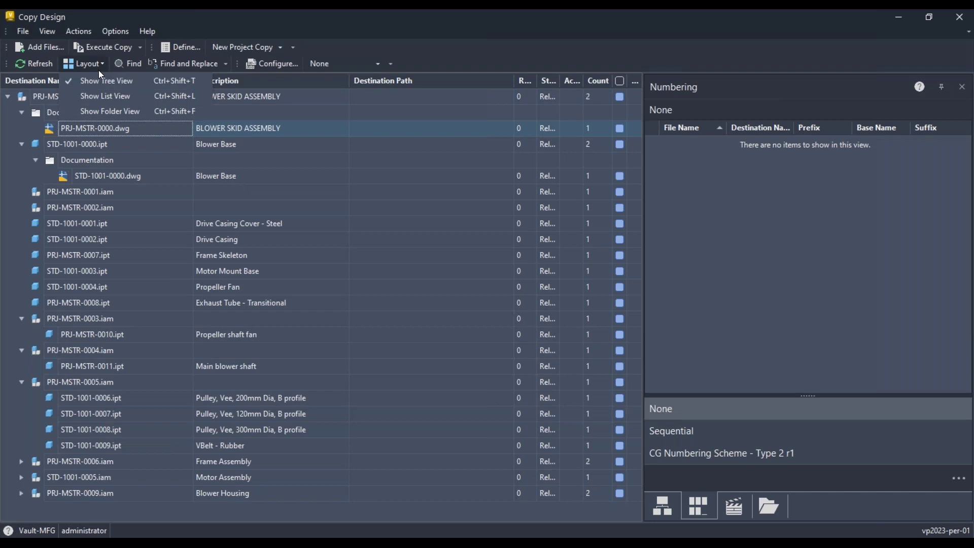
pyautogui.click(106, 111)
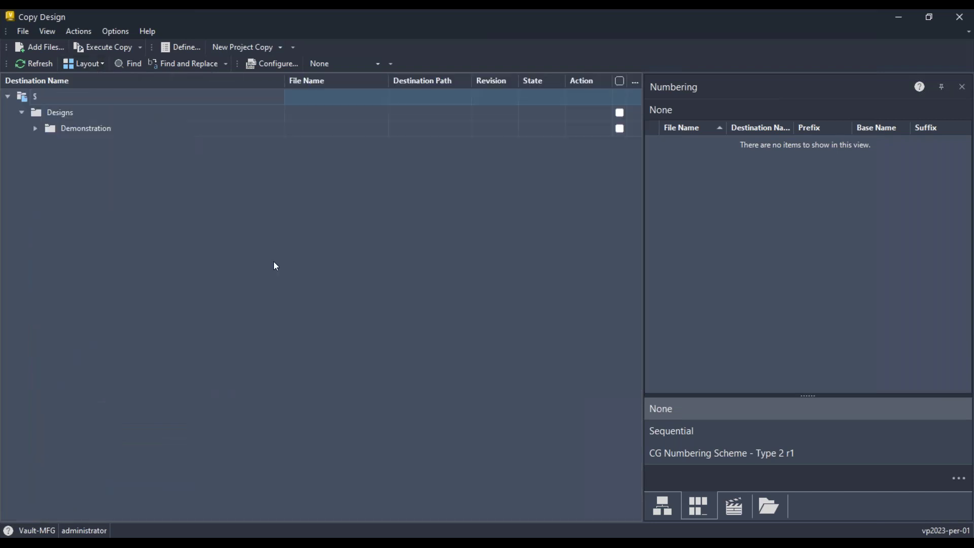
pyautogui.click(35, 128)
pyautogui.click(50, 145)
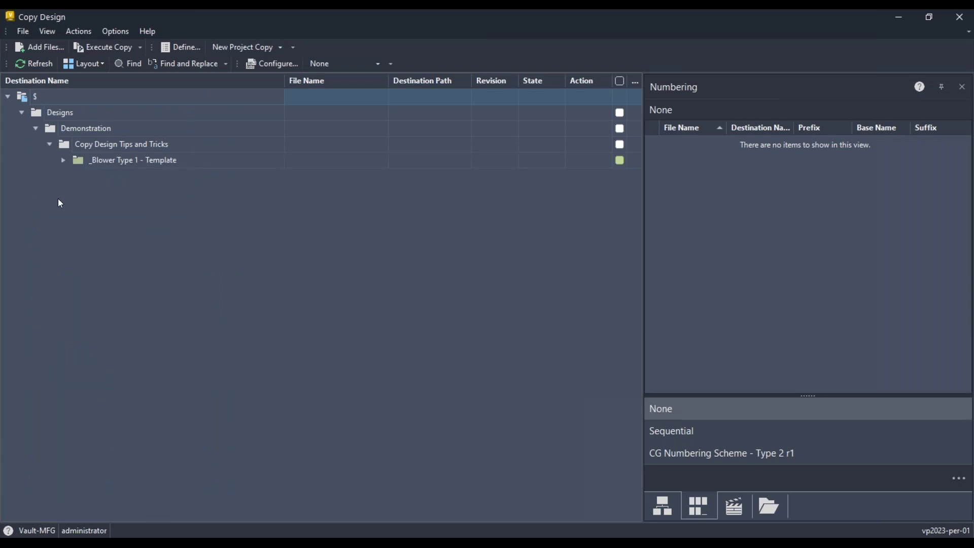
pyautogui.click(63, 161)
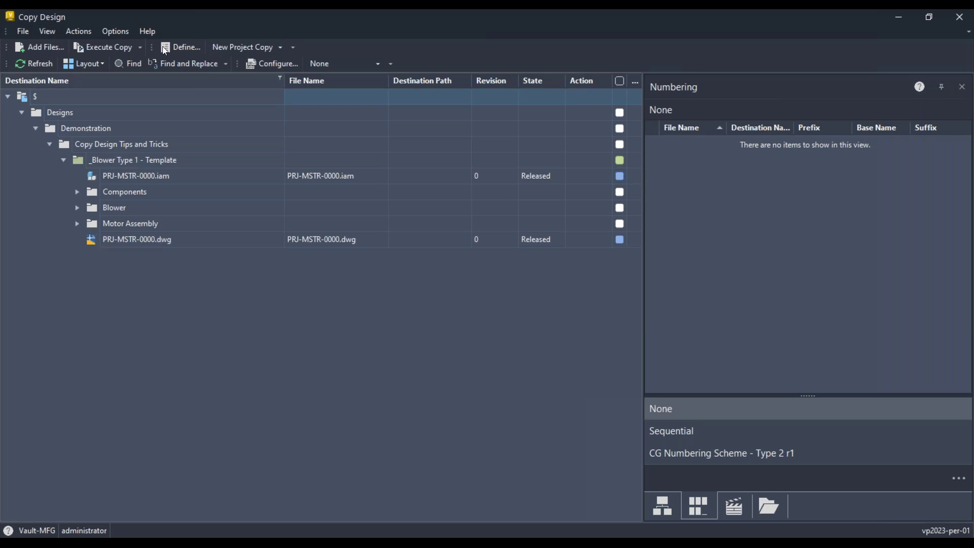
# Step: Move the Copy Design window aside to compare its folder structure with the Vault project folders, and maximize it again
pyautogui.doubleClick(325, 17)
pyautogui.moveTo(498, 44); pyautogui.dragTo(522, 43)
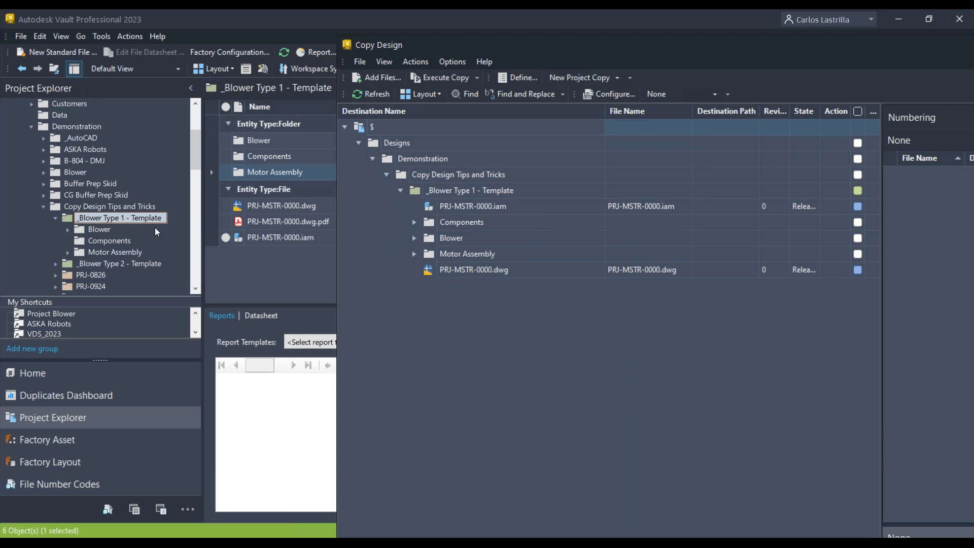
pyautogui.doubleClick(411, 45)
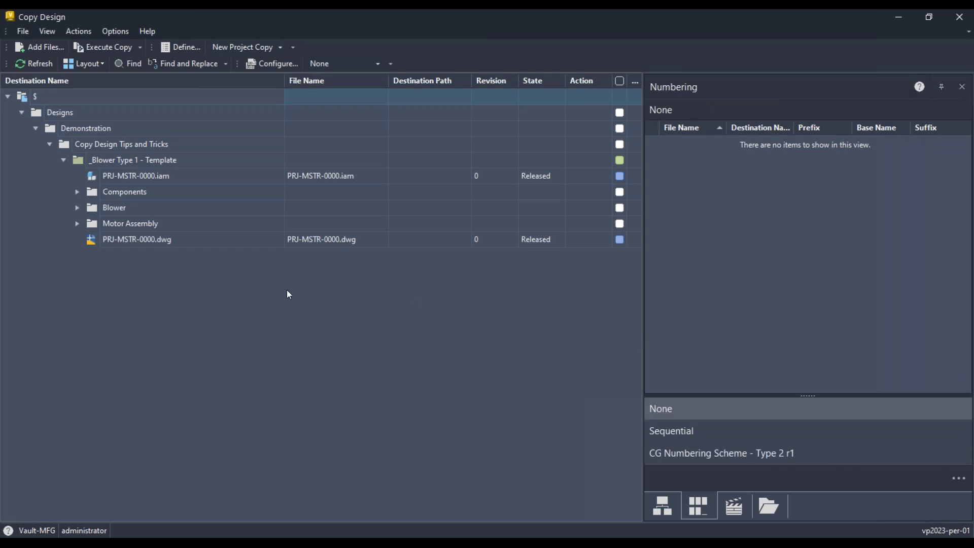
# Step: Show the Where Used information and check it for PRJ-MSTR-0000.dwg and for STD-1001-0000.ipt in the Components folder
pyautogui.click(668, 515)
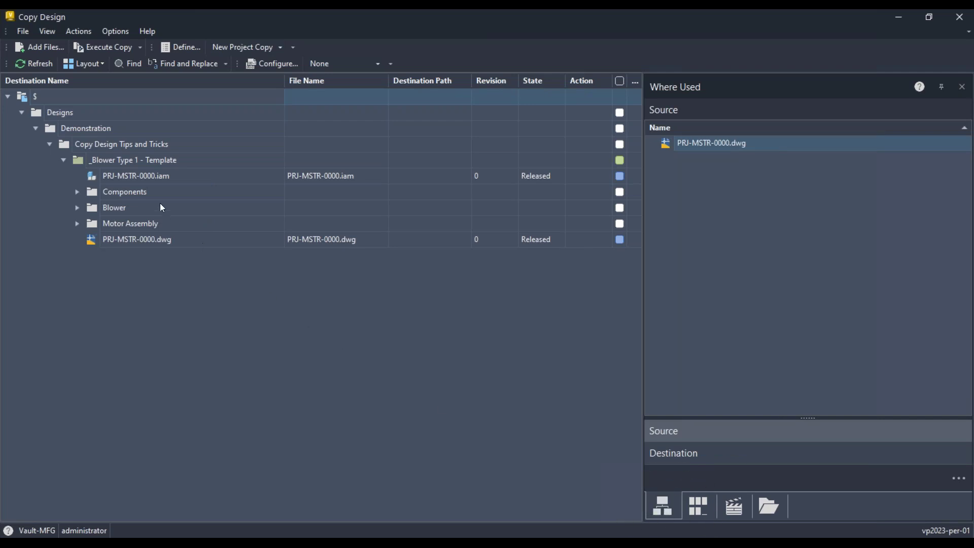
pyautogui.click(156, 238)
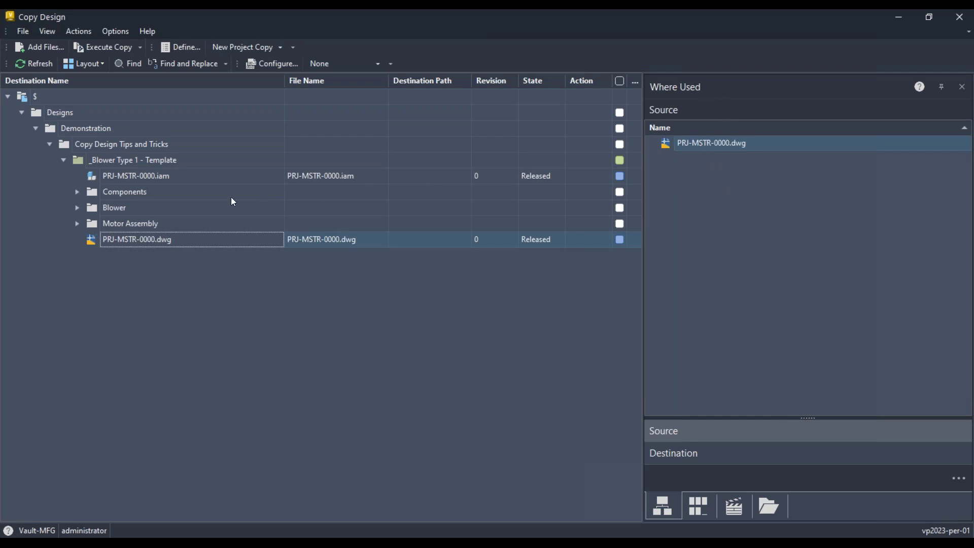
pyautogui.click(77, 191)
pyautogui.click(133, 207)
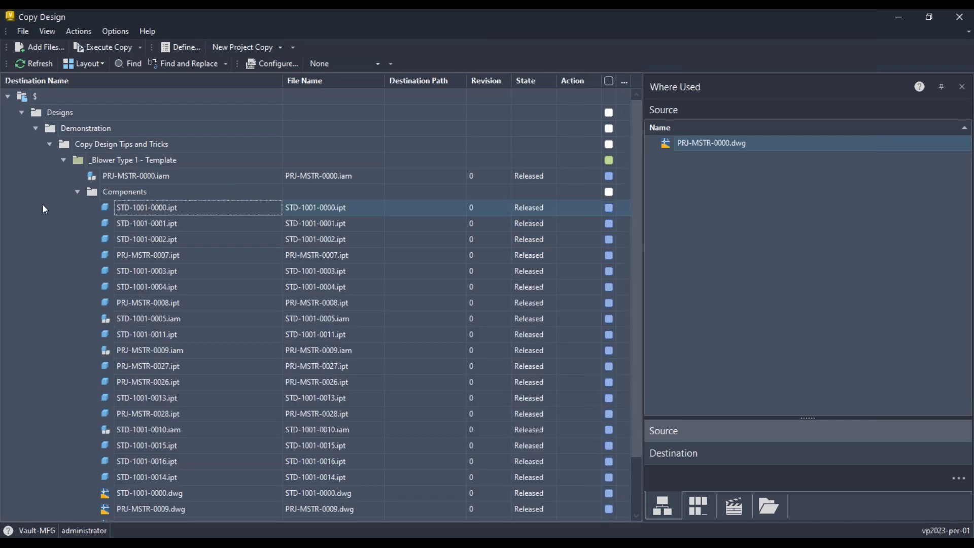
pyautogui.click(395, 210)
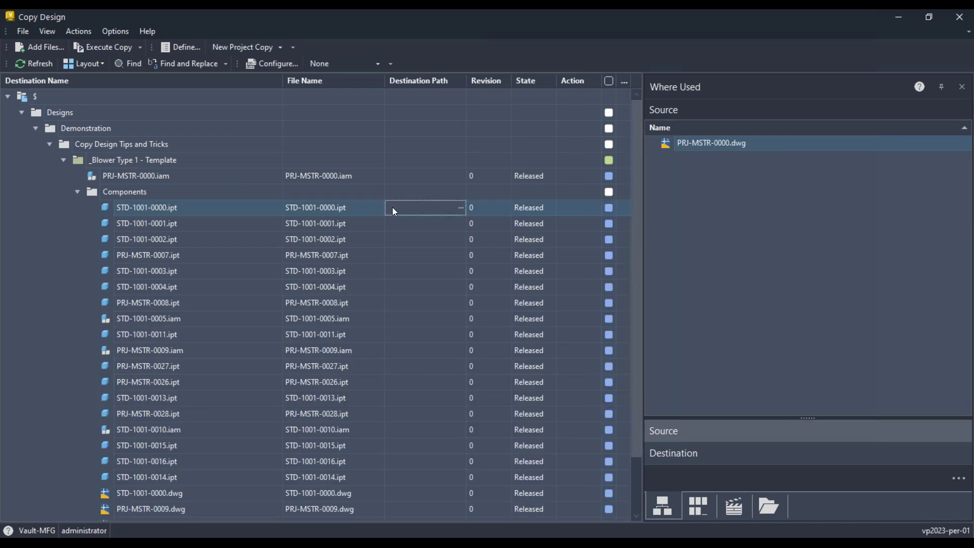
# Step: Check the Source and Destination Where Used views in Folder View, and select PRJ-MSTR-0000.iam
pyautogui.click(691, 502)
pyautogui.click(661, 509)
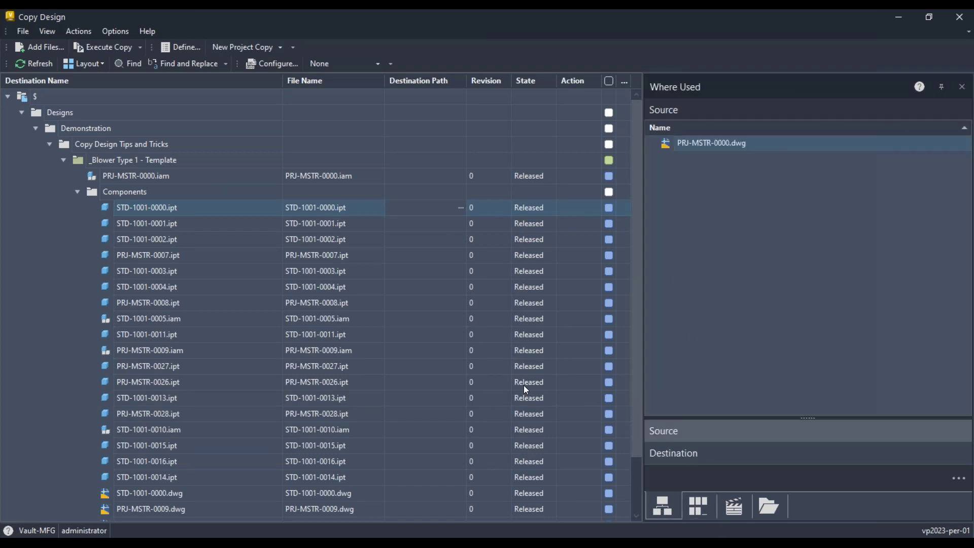
pyautogui.click(750, 454)
pyautogui.click(732, 432)
pyautogui.click(113, 254)
pyautogui.click(126, 177)
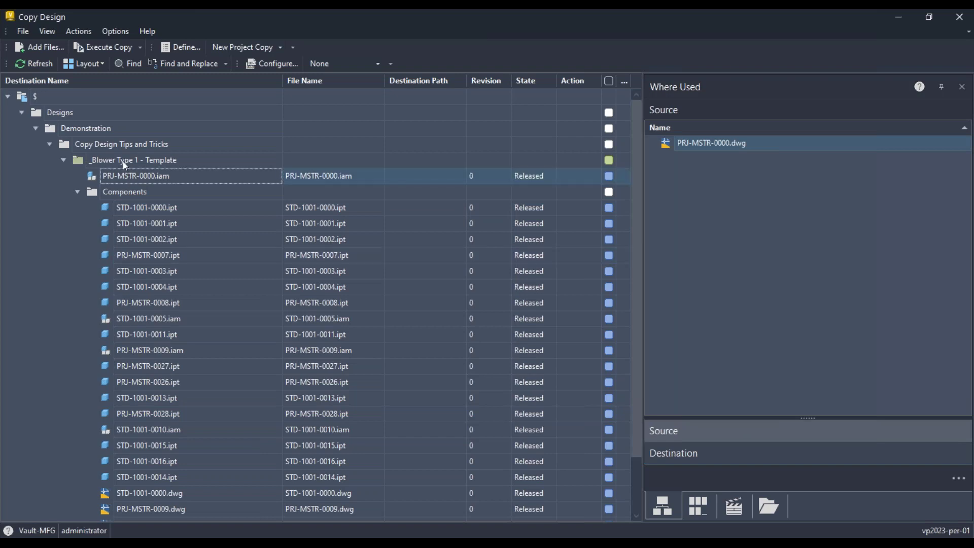
pyautogui.scroll(-1, 199, 231)
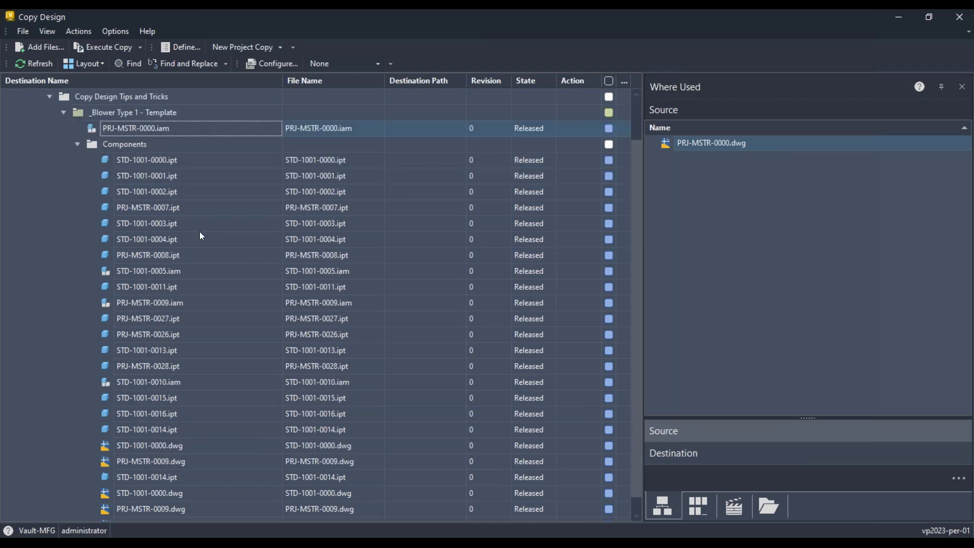
# Step: Return to Tree View and check where PRJ-MSTR-0001.iam and STD-1001-0001.ipt are used
pyautogui.click(102, 63)
pyautogui.click(100, 83)
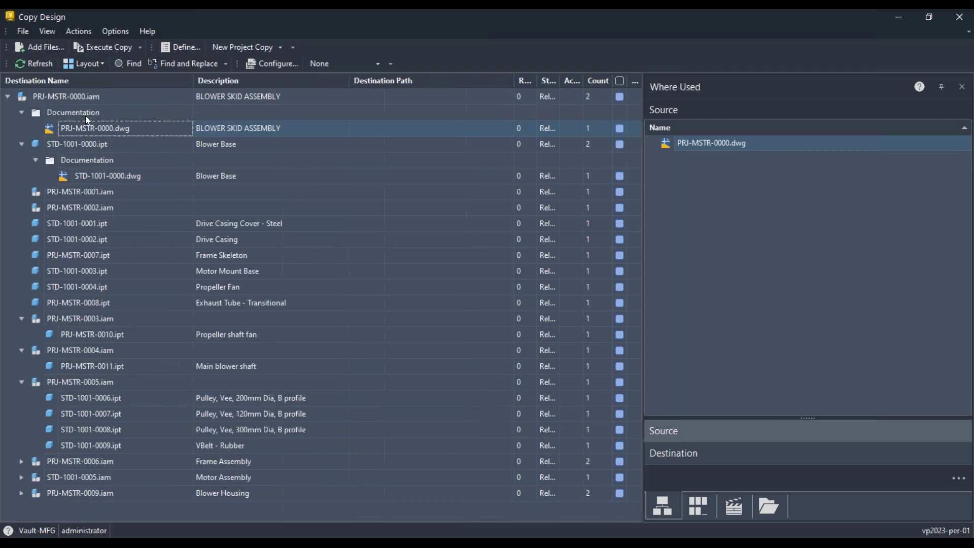
pyautogui.click(75, 195)
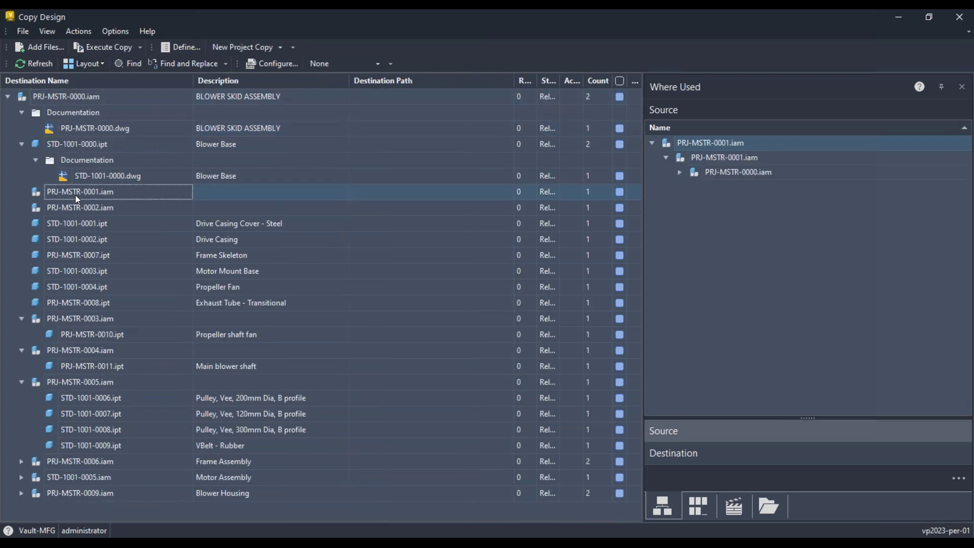
pyautogui.click(73, 224)
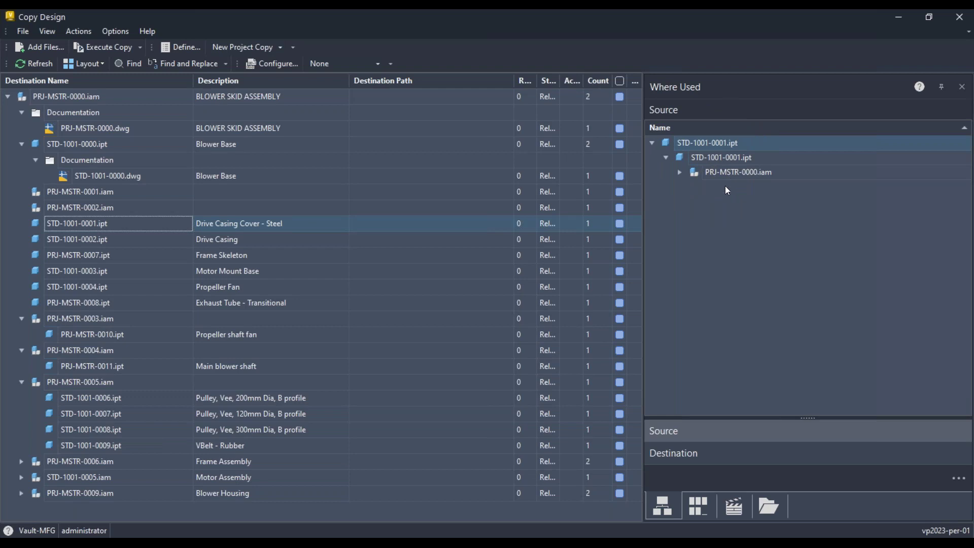
# Step: Compare the Destination and Source Where Used views for STD-1001-0001.ipt, ending on Source
pyautogui.click(662, 452)
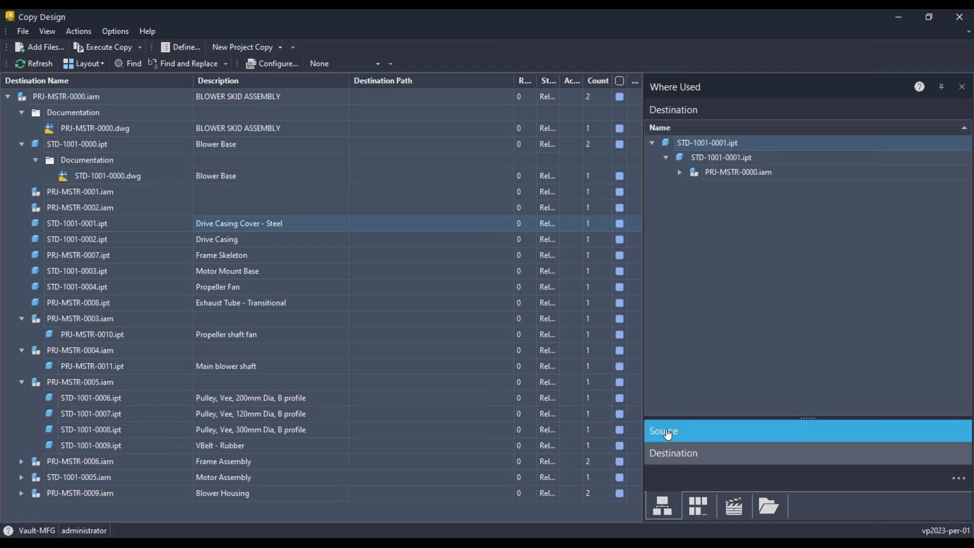
pyautogui.click(667, 433)
pyautogui.click(680, 457)
pyautogui.click(680, 436)
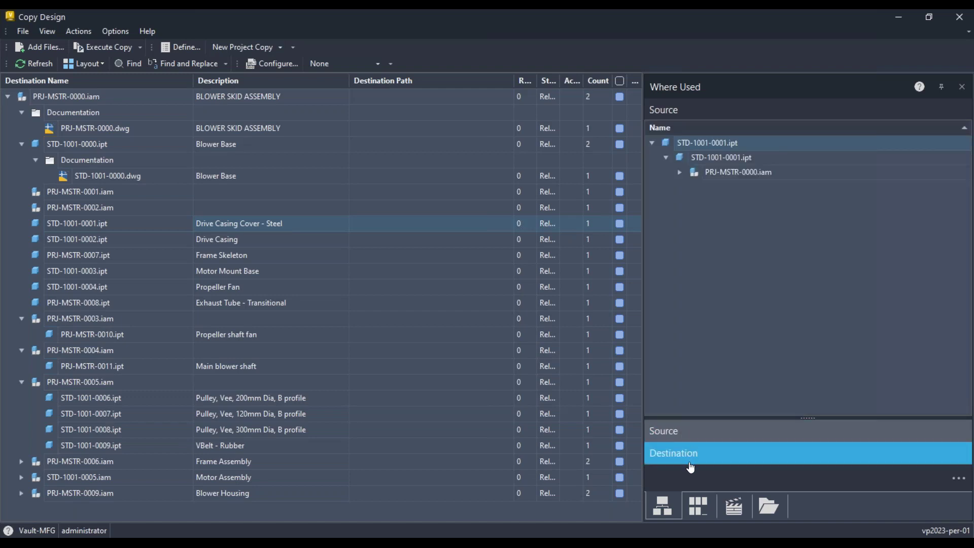
# Step: Review the Numbering schemes and the available Actions, and show the file list for the Replace action
pyautogui.click(689, 507)
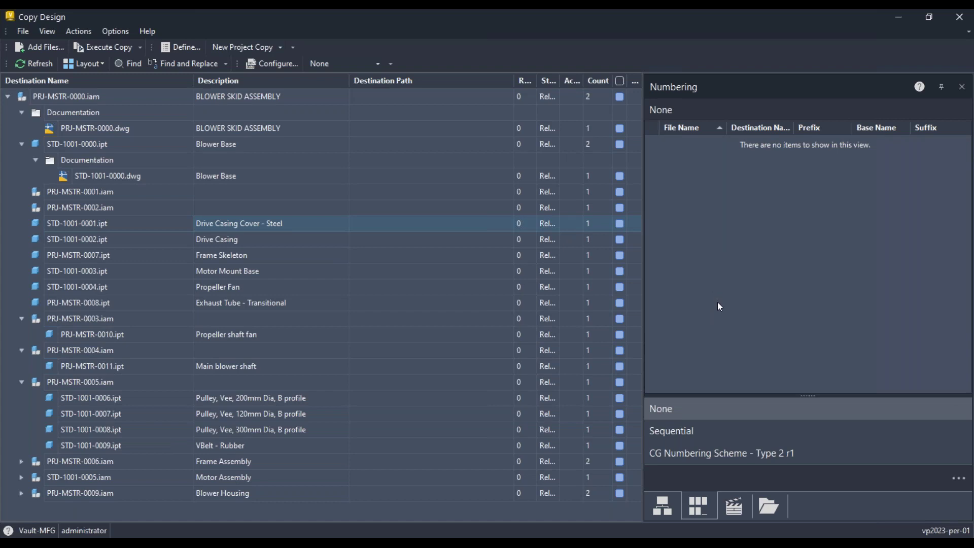
pyautogui.click(731, 505)
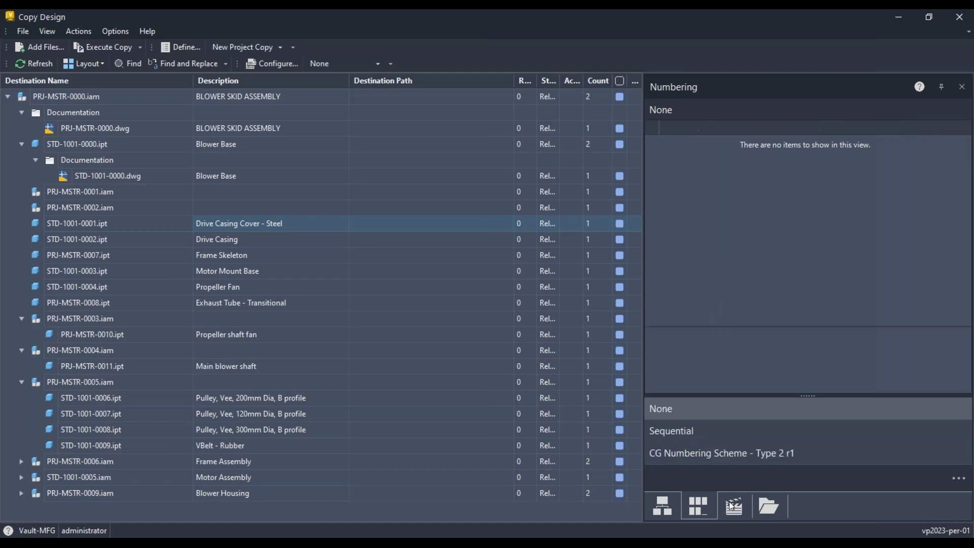
pyautogui.click(733, 512)
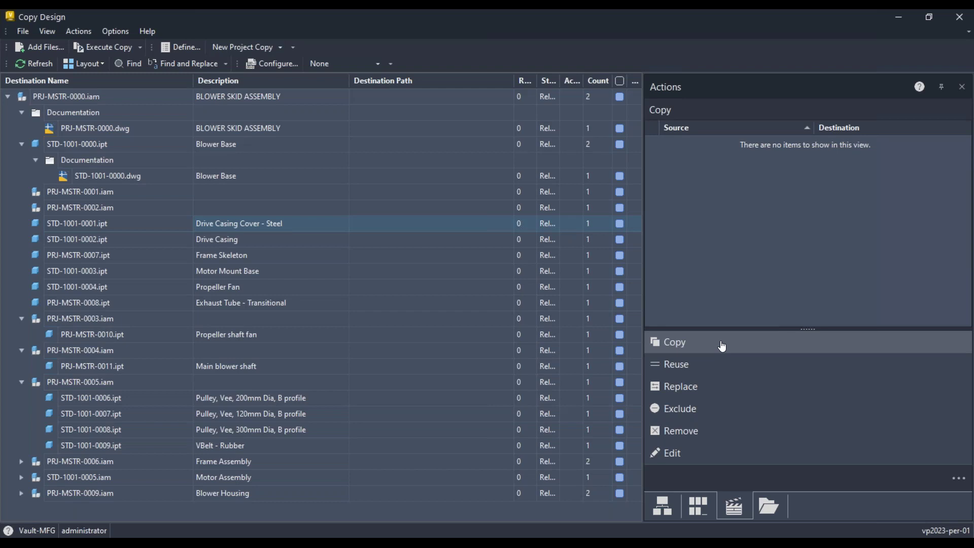
pyautogui.click(722, 380)
pyautogui.click(724, 391)
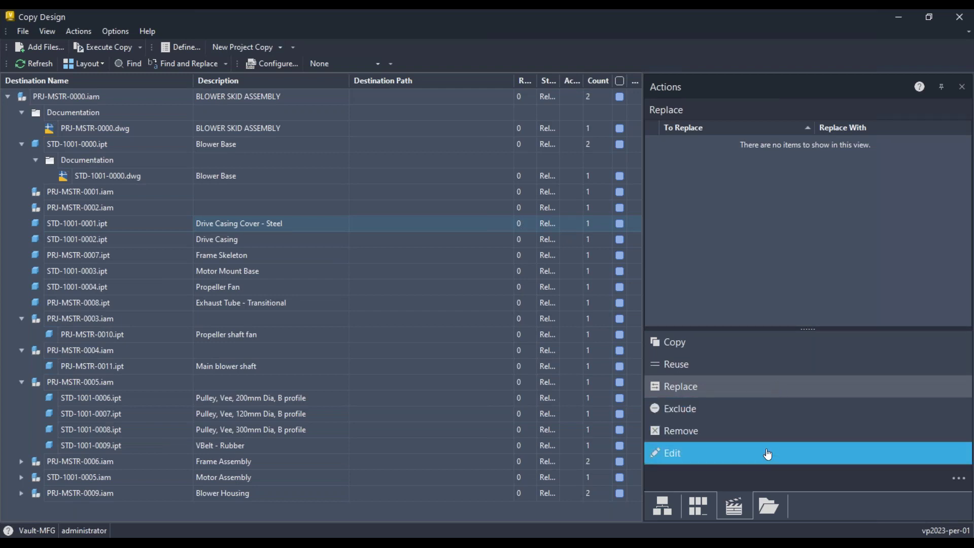
# Step: Show the destination Folders and expand Demonstration and Copy Design Tips and Tricks
pyautogui.click(778, 512)
pyautogui.click(680, 152)
pyautogui.click(694, 167)
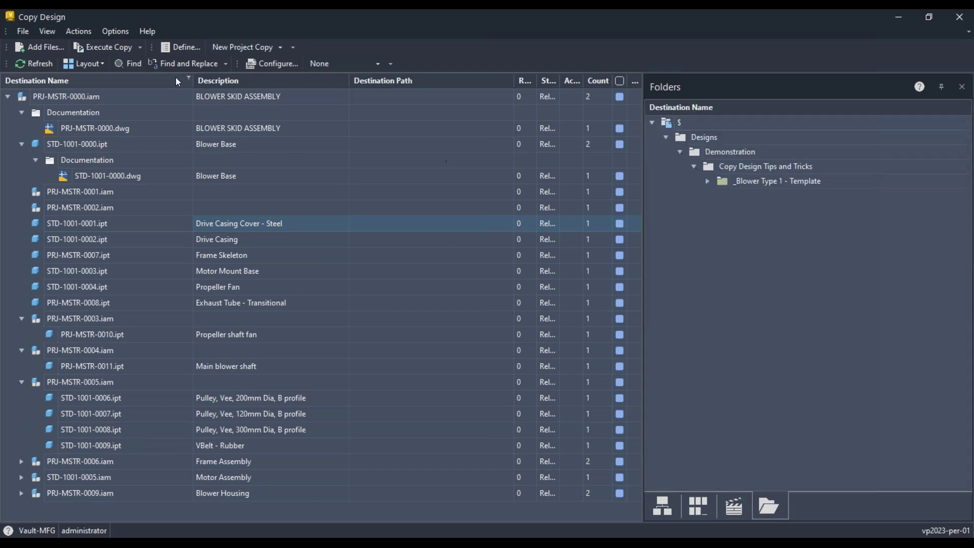
# Step: Switch the file list to Folder View and compare the Numbering and Actions panels, ending on Numbering
pyautogui.click(104, 64)
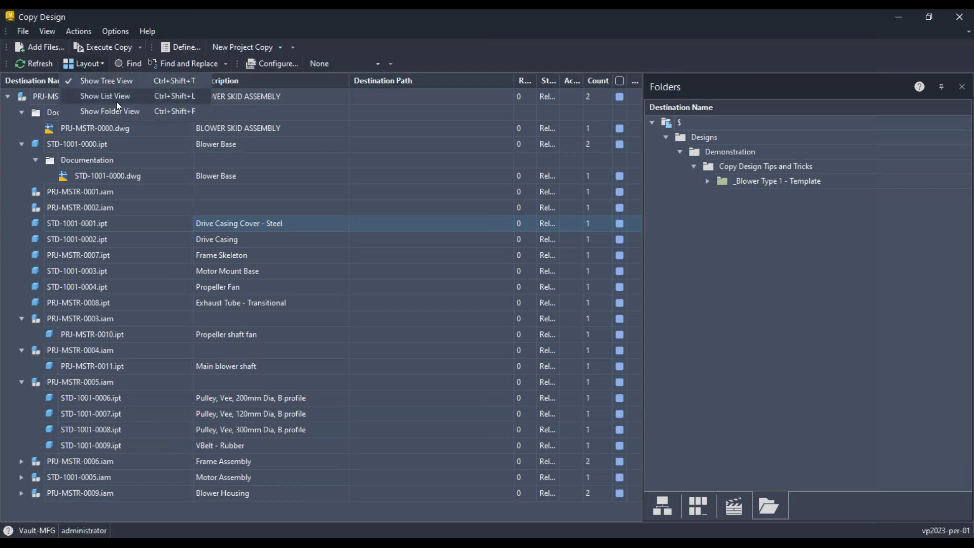
pyautogui.click(114, 111)
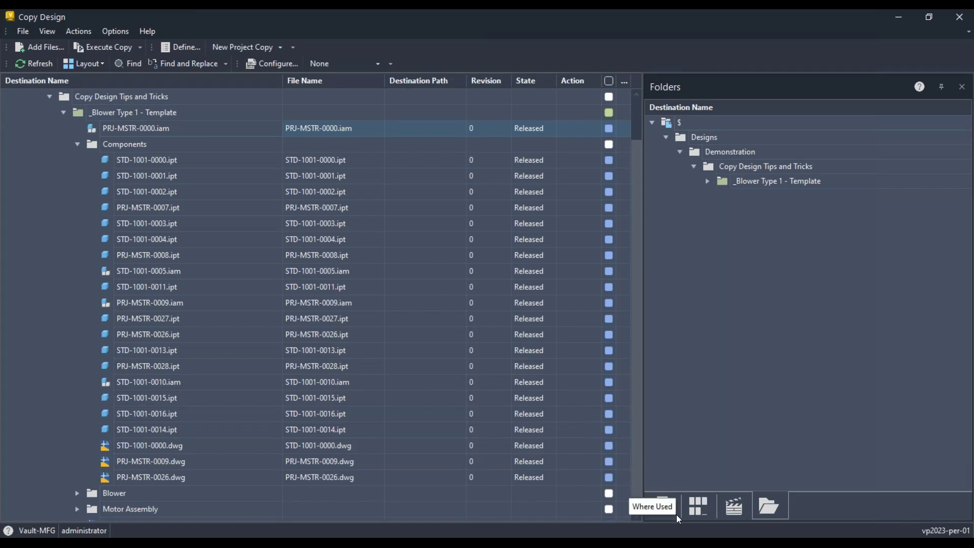
pyautogui.click(699, 504)
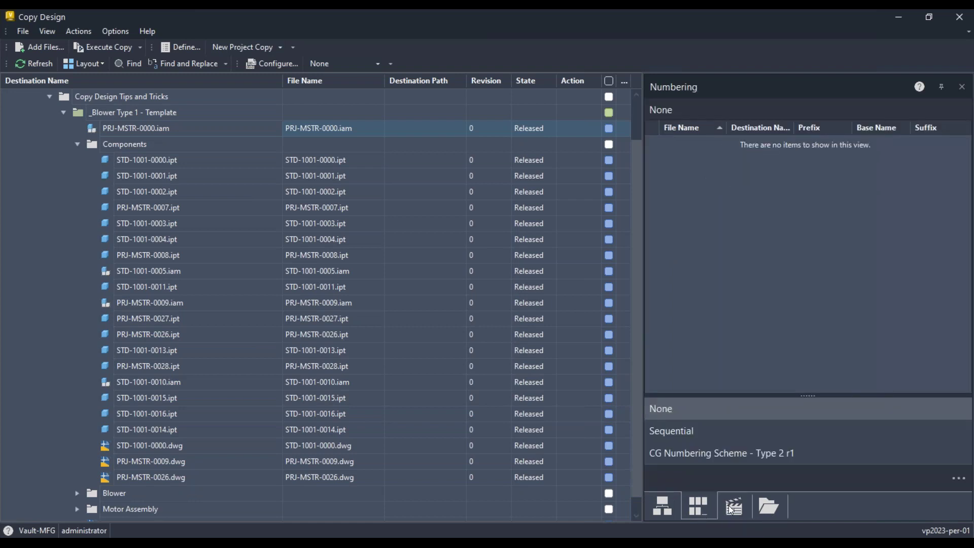
pyautogui.click(727, 506)
pyautogui.click(692, 505)
pyautogui.click(734, 507)
pyautogui.click(698, 507)
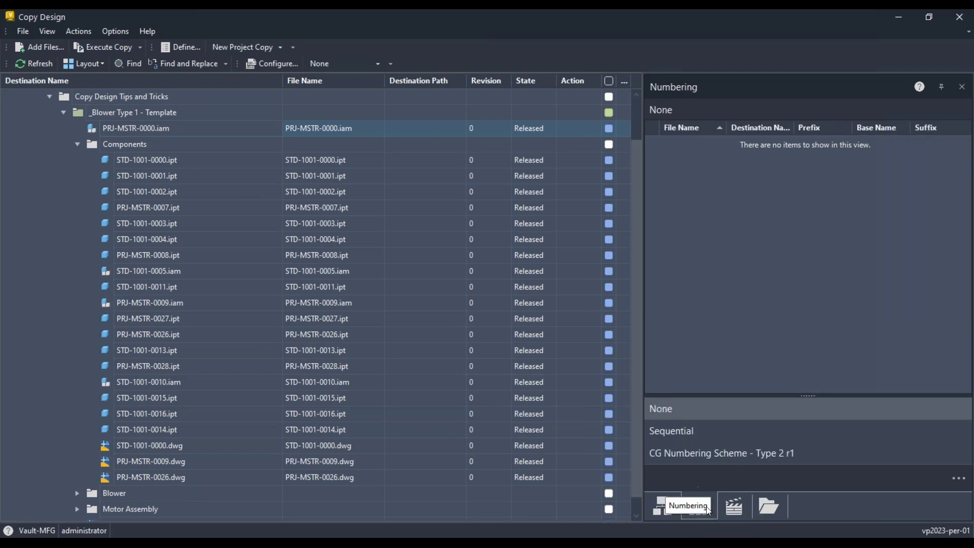
pyautogui.scroll(1, 97, 165)
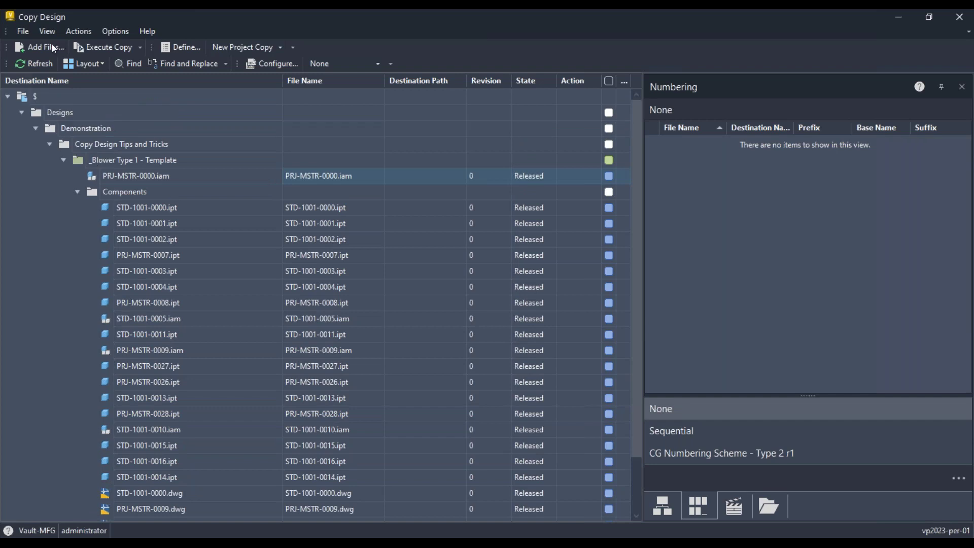
# Step: Return to Tree View and review the copy, replace, exclude and reuse operations available for the top-level assembly PRJ-MSTR-0000.iam
pyautogui.click(77, 64)
pyautogui.click(89, 83)
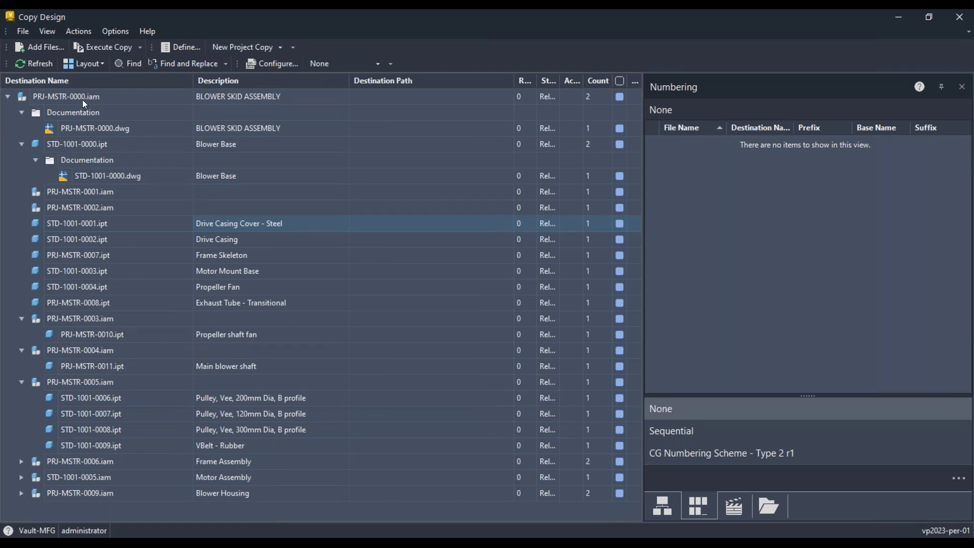
pyautogui.click(239, 96)
pyautogui.rightClick(98, 96)
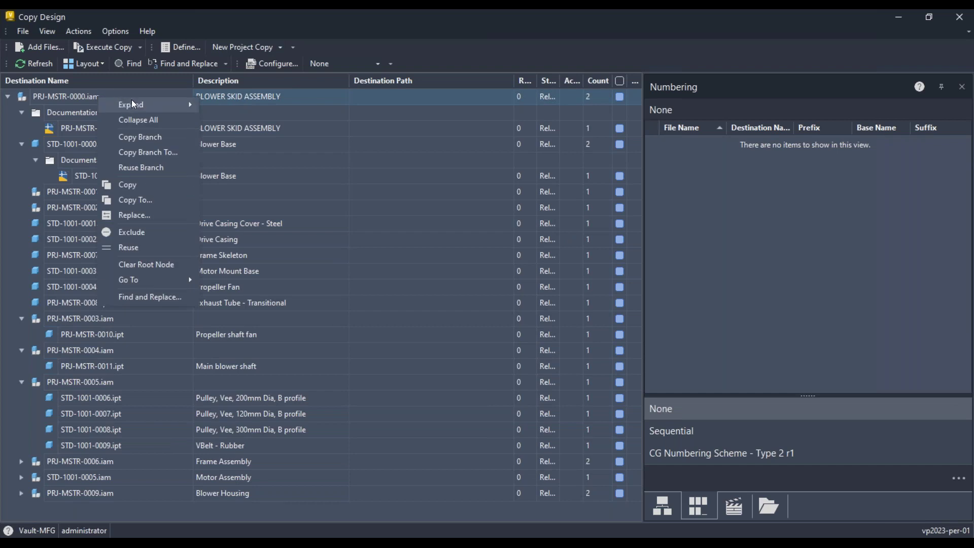
pyautogui.moveTo(143, 105)
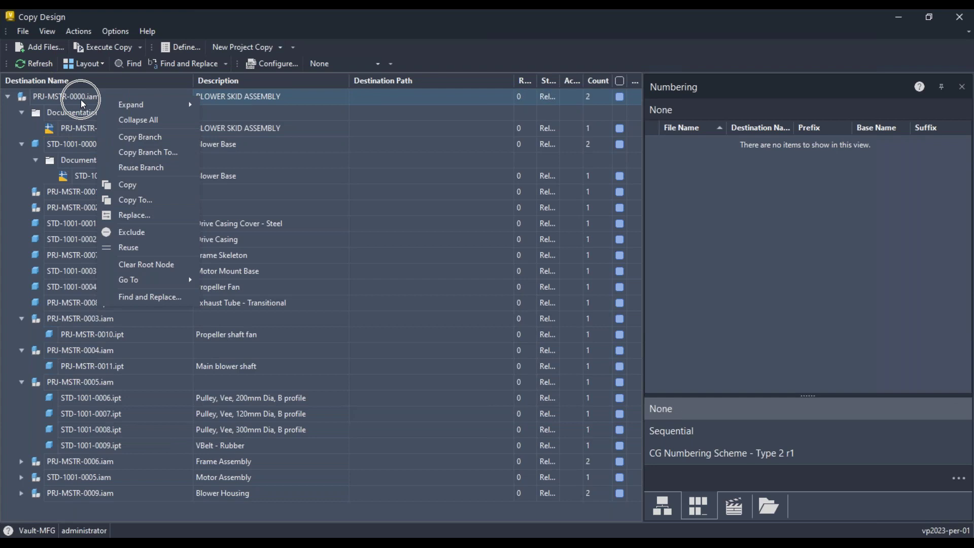
pyautogui.click(166, 204)
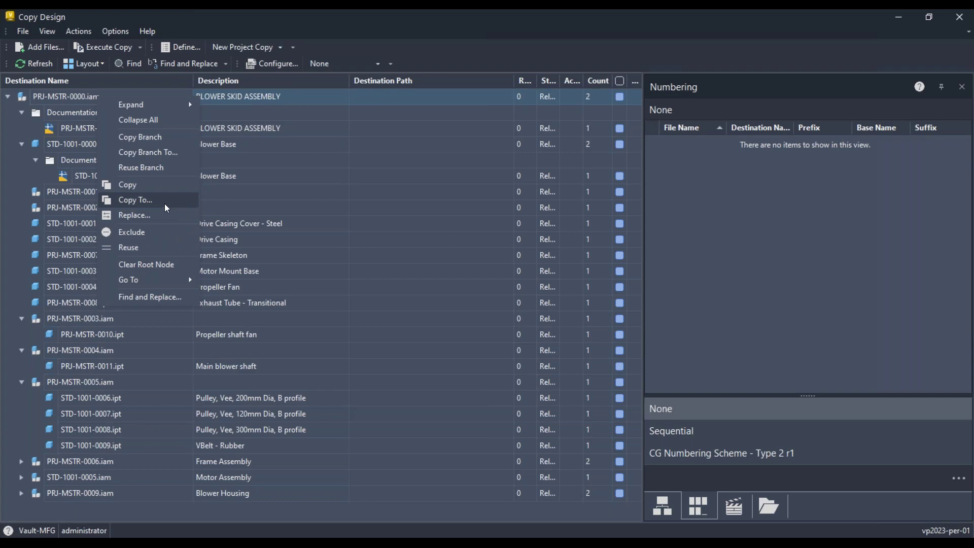
pyautogui.click(167, 214)
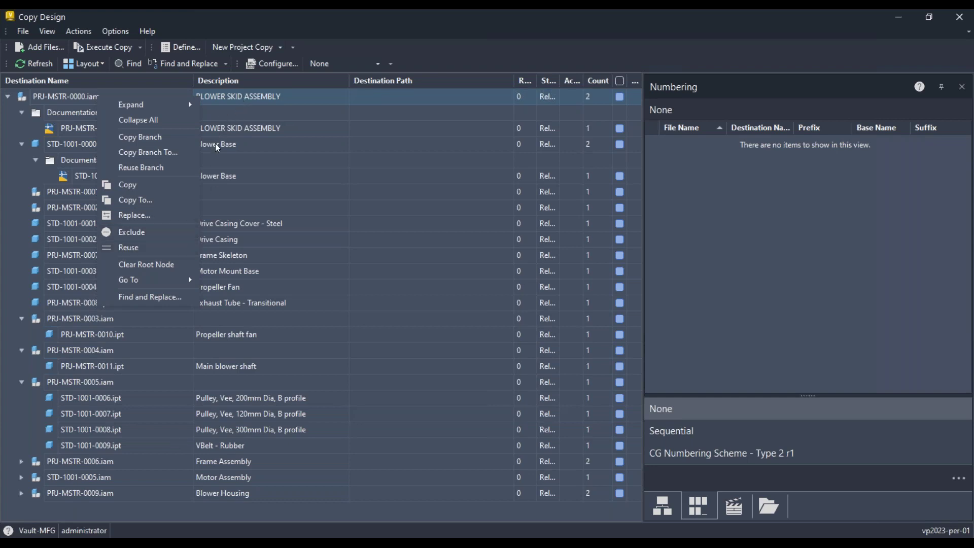
# Step: Copy the PRJ-MSTR-0000.iam branch to a new folder named PRJ-1024 created under Copy Design Tips and Tricks
pyautogui.click(183, 153)
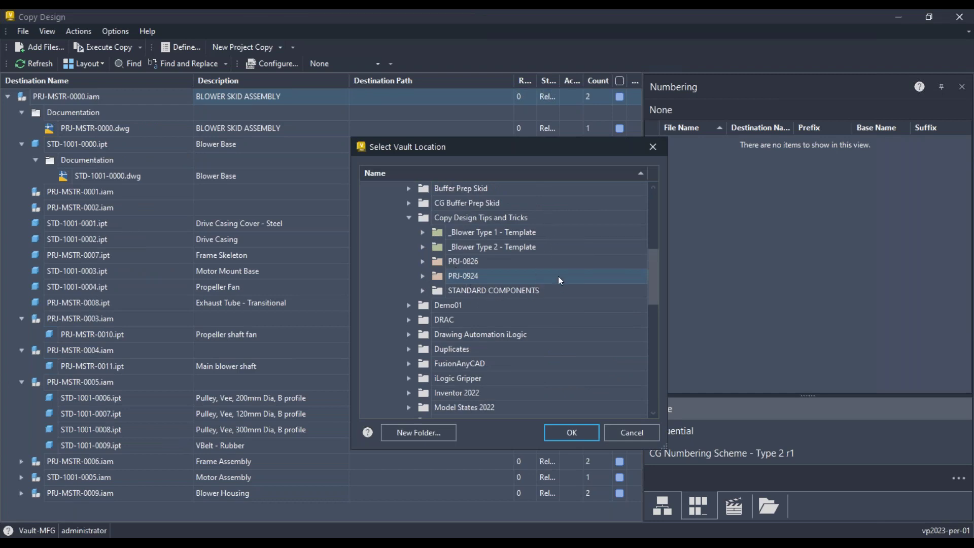
pyautogui.click(539, 219)
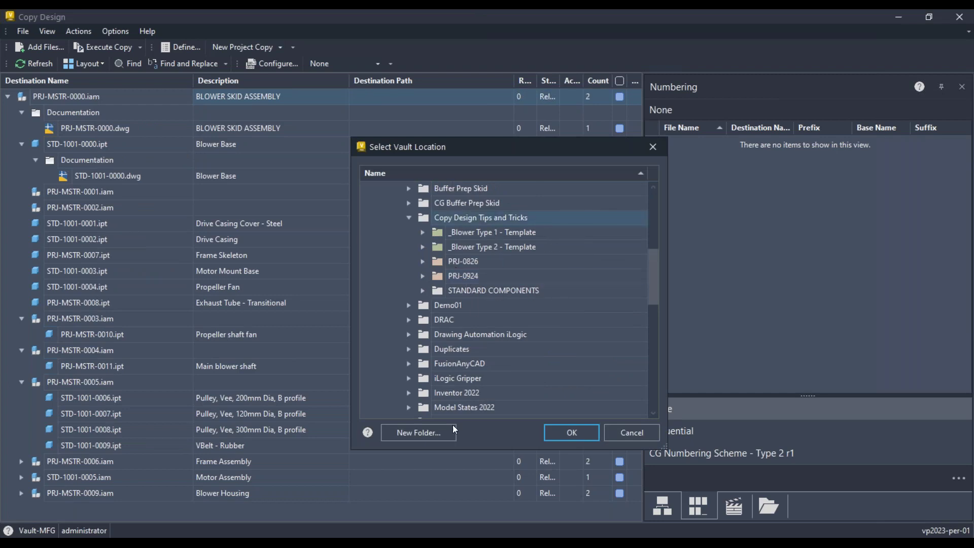
pyautogui.click(444, 436)
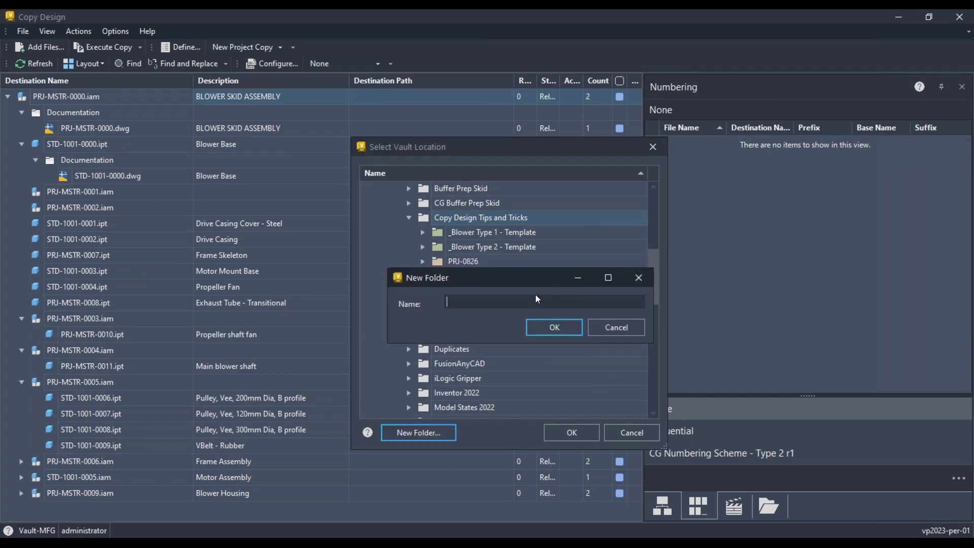
pyautogui.write('PR')
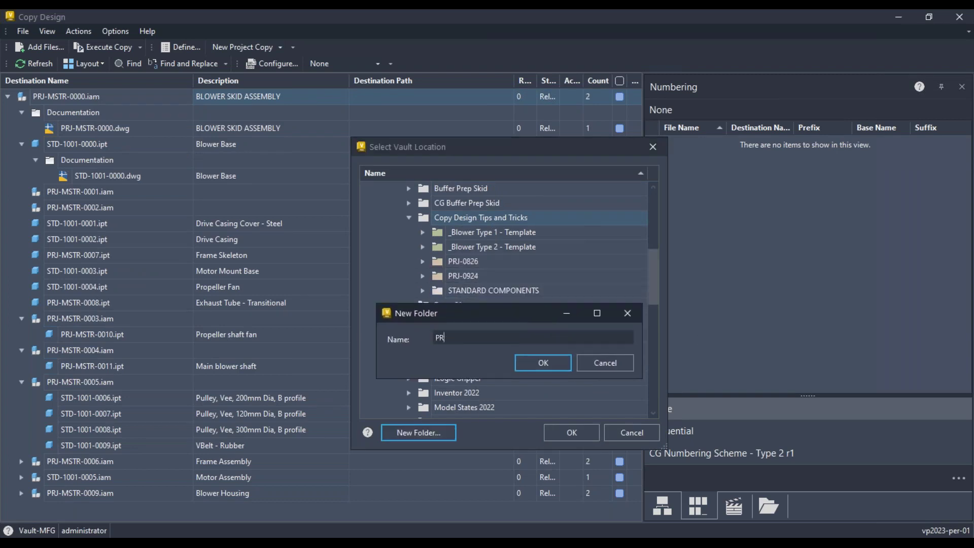
pyautogui.write('J-1024')
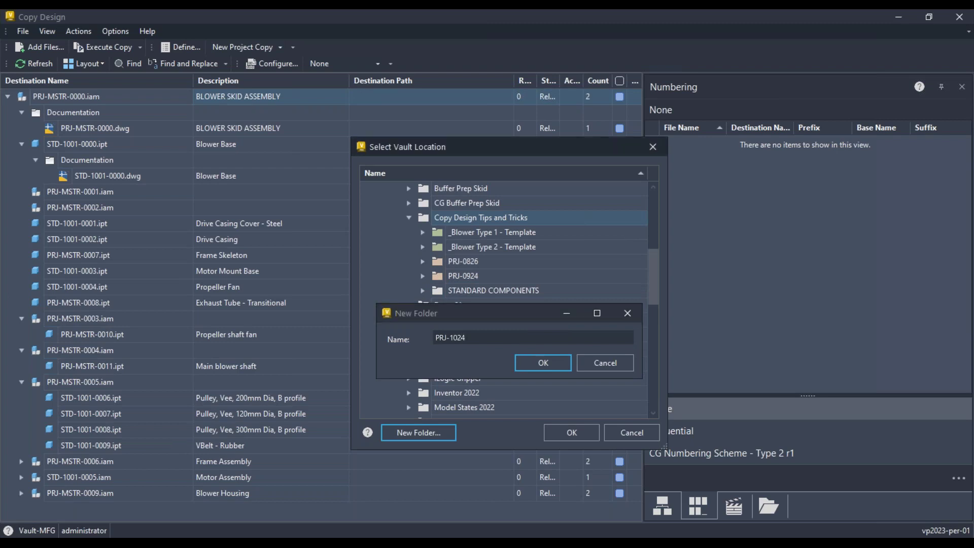
pyautogui.press('Return')
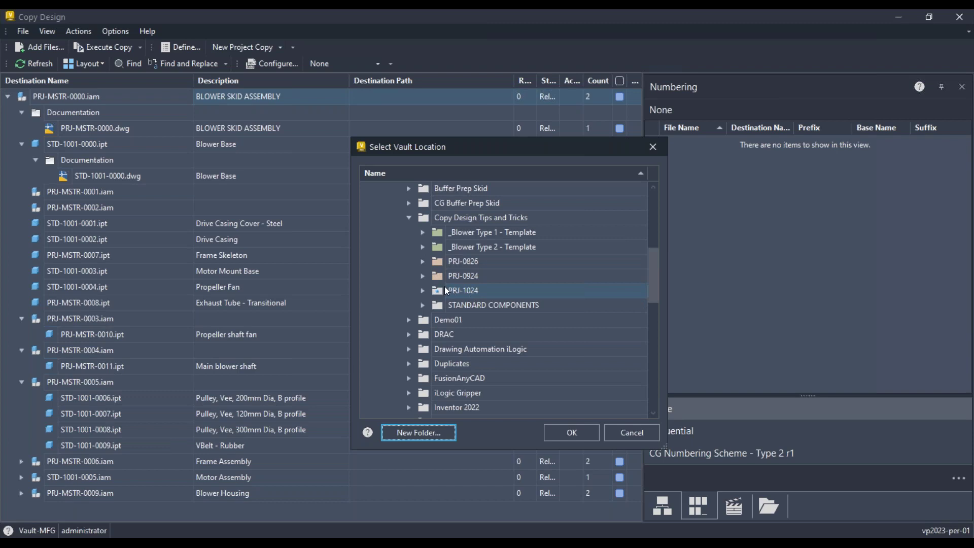
pyautogui.click(576, 433)
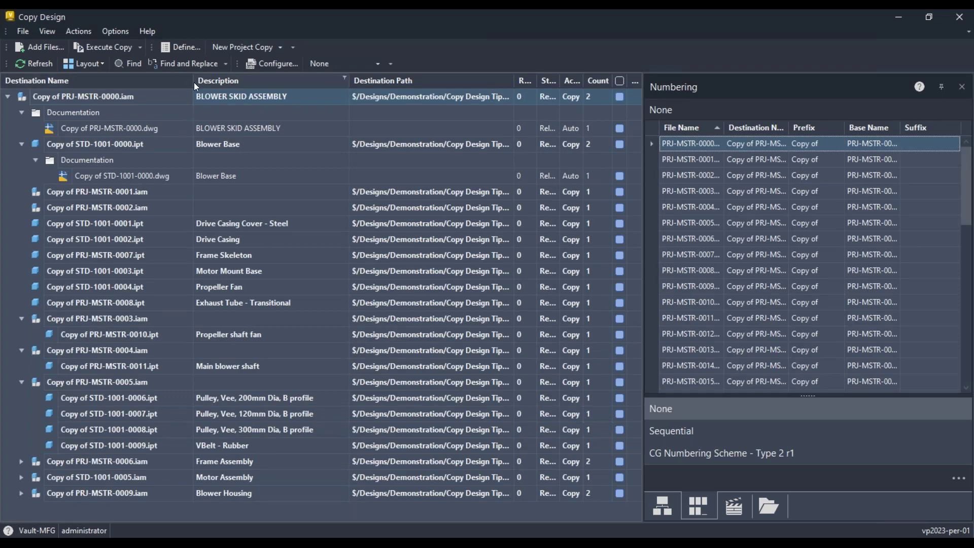
# Step: Resize the file list columns to read the destination paths, states and actions, and select the Blower Base drawing
pyautogui.moveTo(191, 82); pyautogui.dragTo(175, 82)
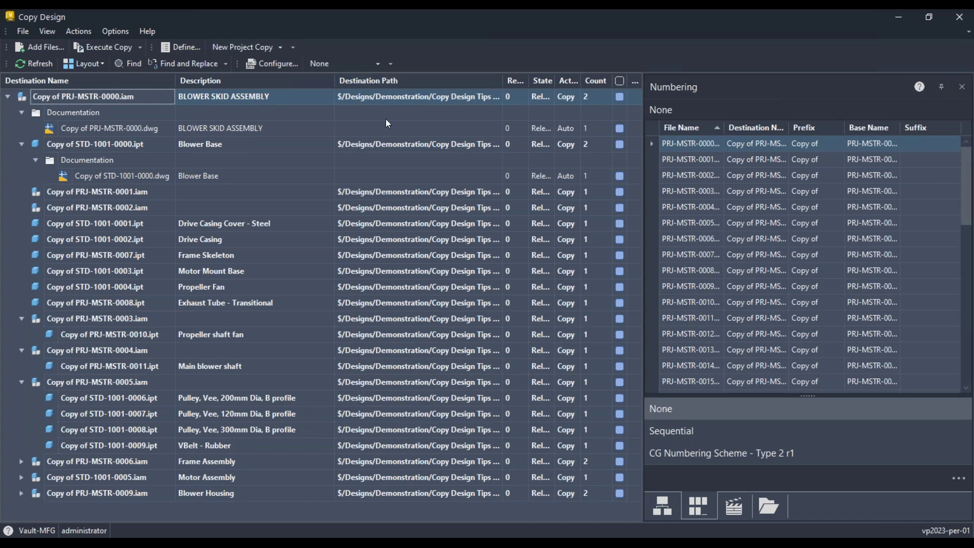
pyautogui.moveTo(501, 82); pyautogui.dragTo(554, 82)
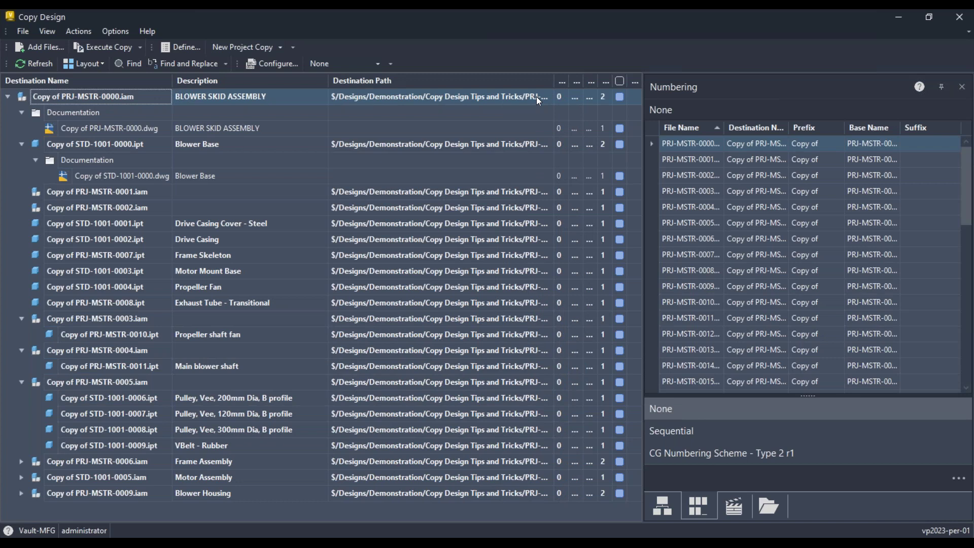
pyautogui.moveTo(565, 82); pyautogui.dragTo(588, 82)
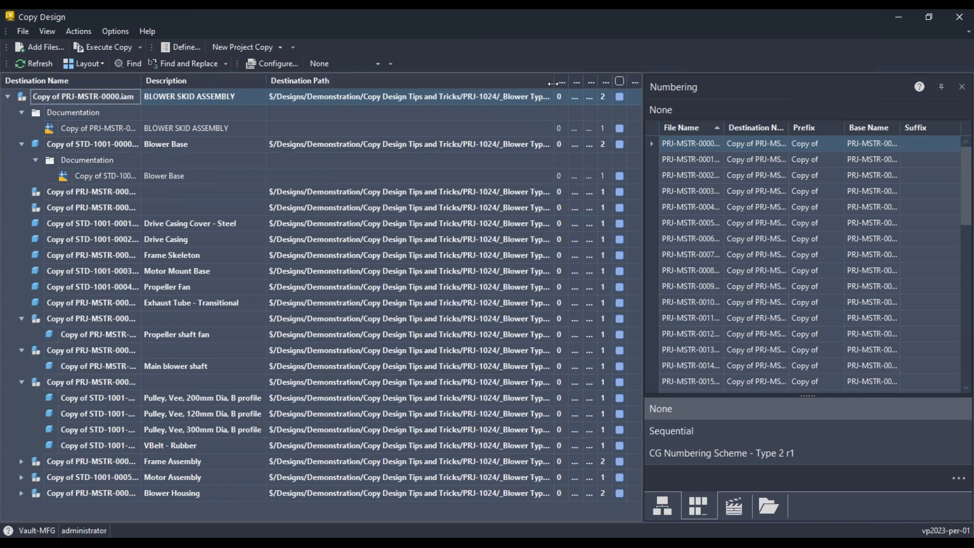
pyautogui.moveTo(555, 84); pyautogui.dragTo(419, 83)
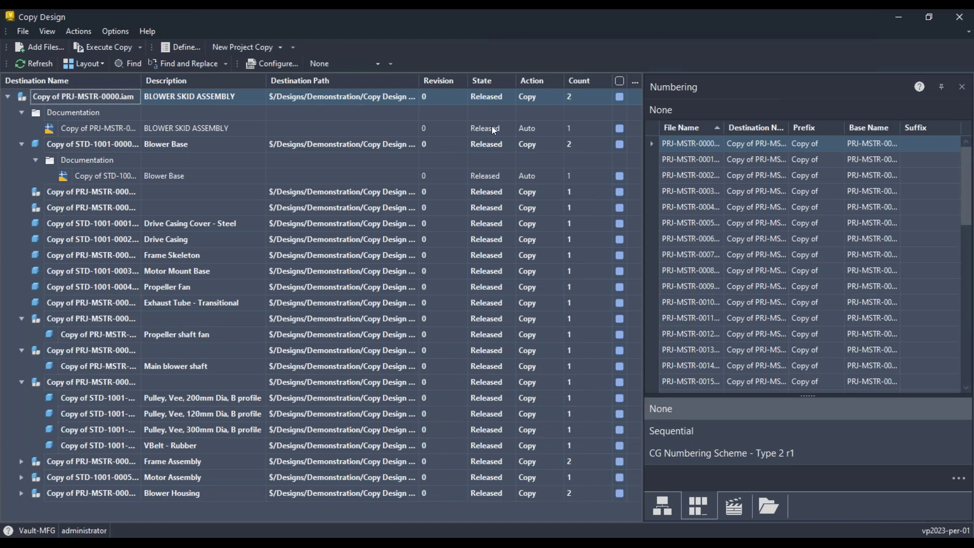
pyautogui.click(125, 176)
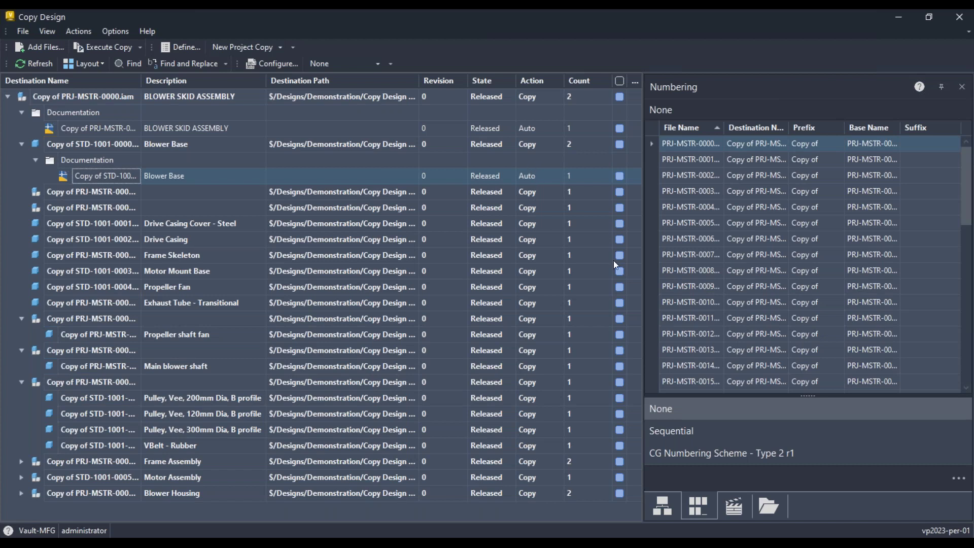
# Step: Show the copied files in Folder View and expand Demonstration down to _Blower Type 1 - Template inside PRJ-1024
pyautogui.click(97, 63)
pyautogui.click(105, 113)
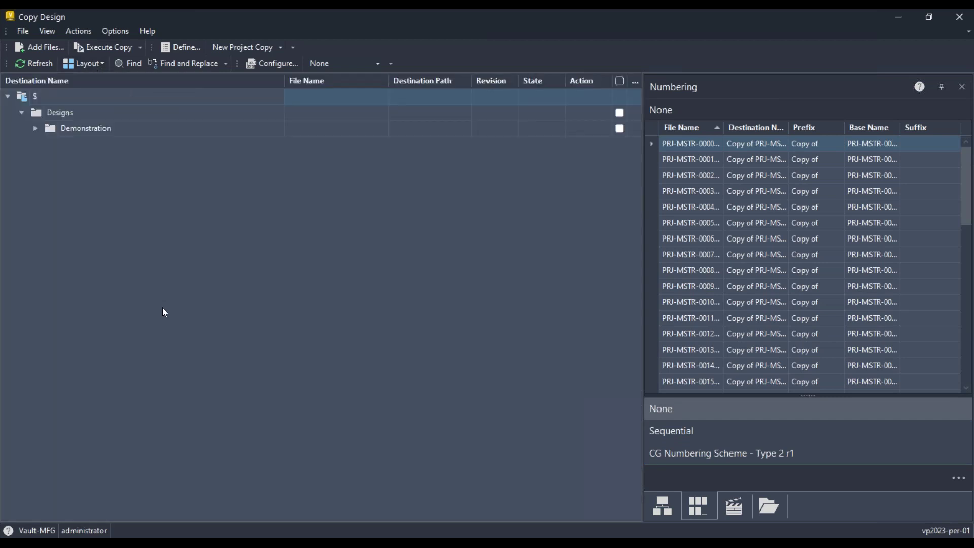
pyautogui.click(36, 130)
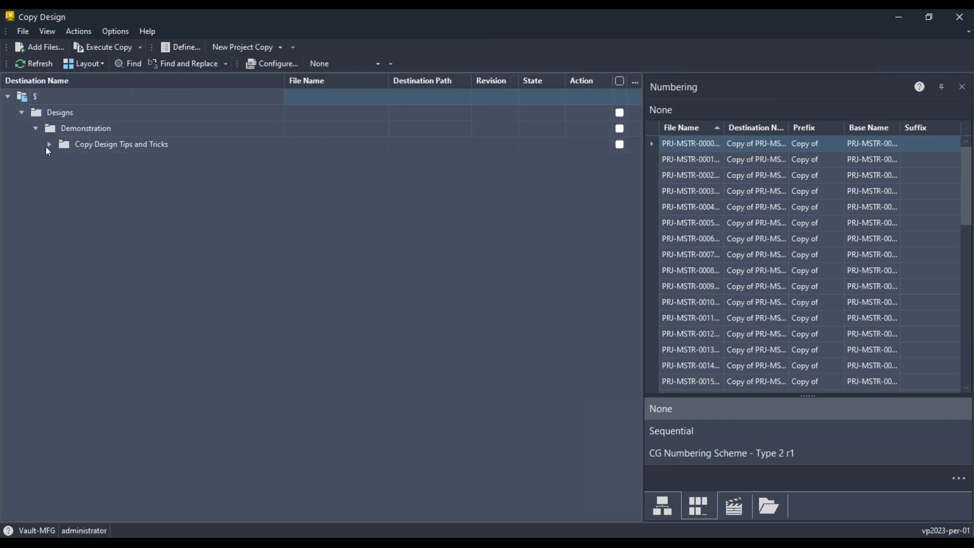
pyautogui.click(49, 144)
pyautogui.click(64, 161)
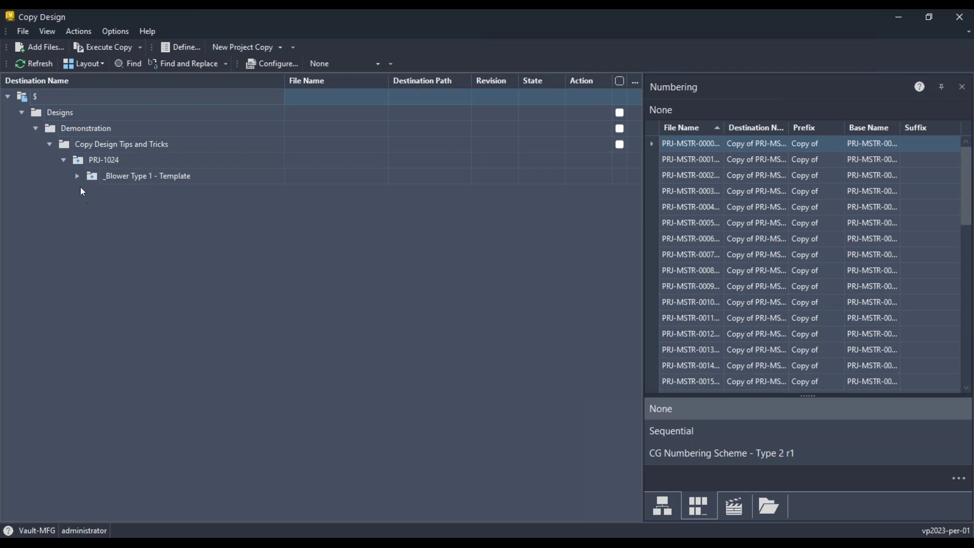
pyautogui.click(77, 176)
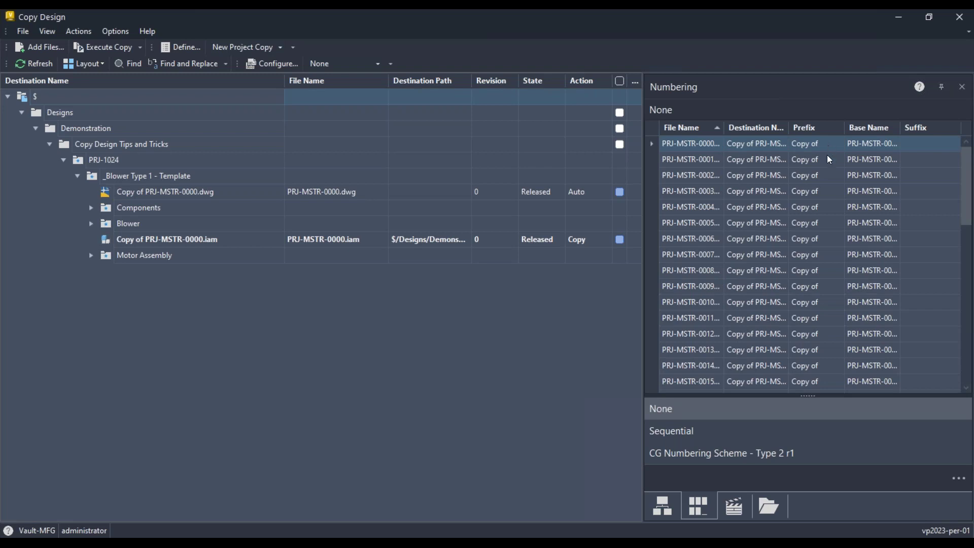
# Step: Look through the numbering list and set the prefix of PRJ-MSTR-0000.iam to CG-
pyautogui.scroll(-4, 821, 310)
pyautogui.scroll(-5, 821, 310)
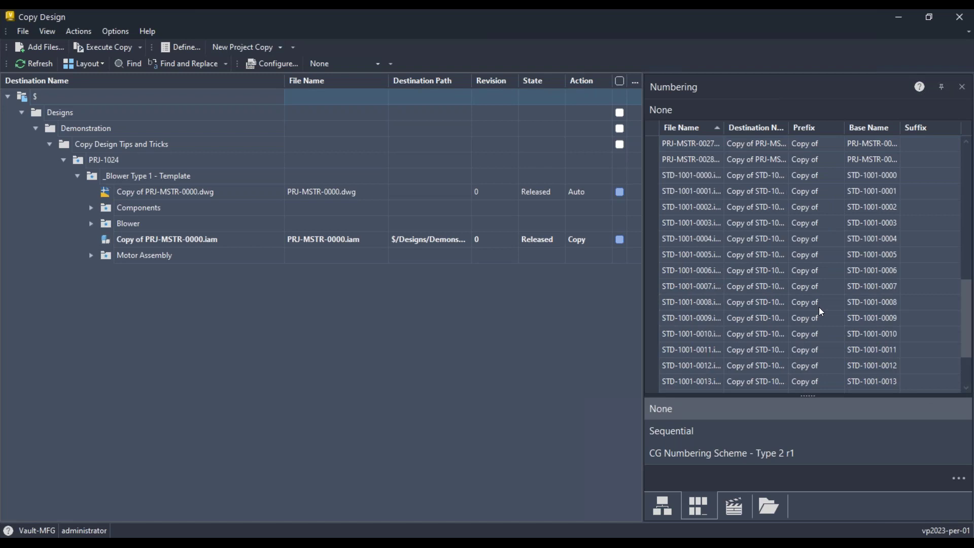
pyautogui.scroll(10, 822, 311)
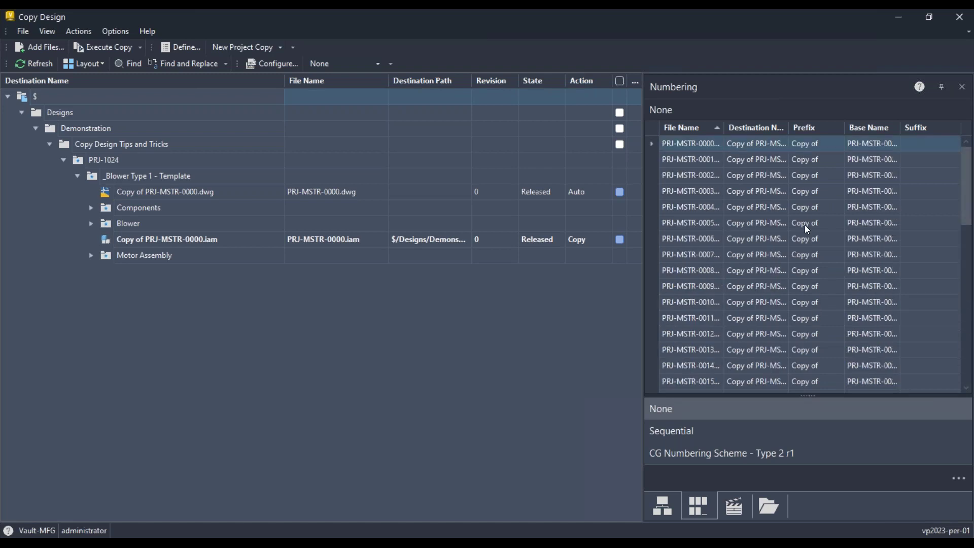
pyautogui.click(820, 147)
pyautogui.click(820, 147)
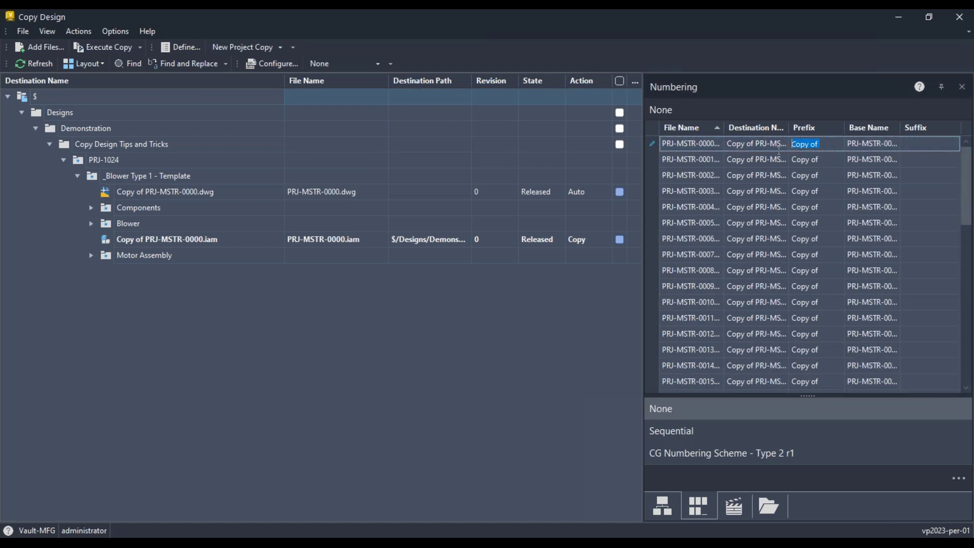
pyautogui.write('CG-')
pyautogui.press('Return')
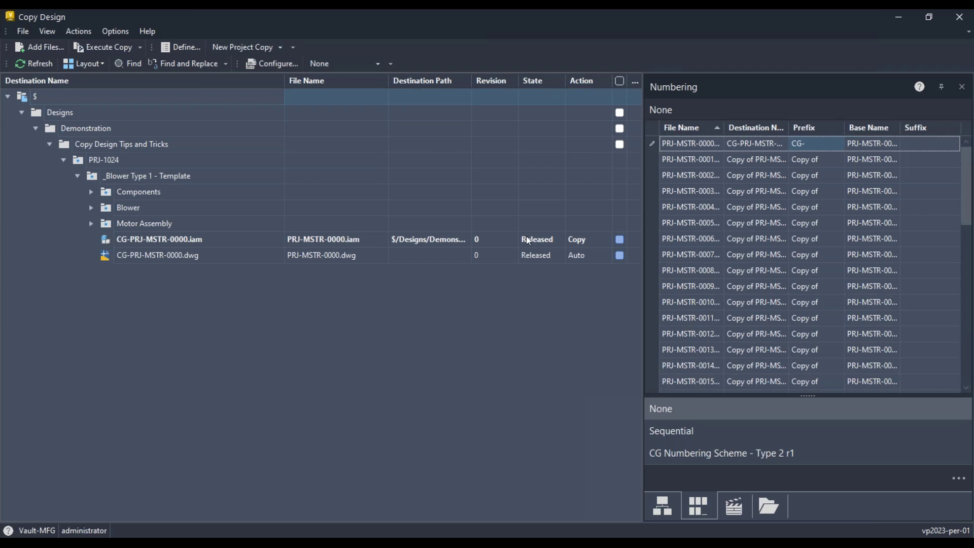
pyautogui.click(92, 191)
pyautogui.click(92, 192)
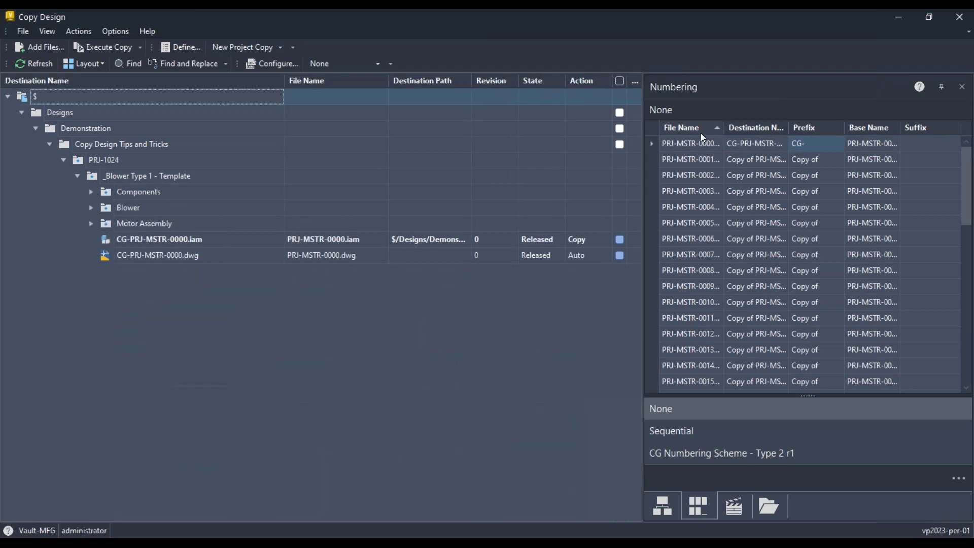
# Step: Select all files in the numbering list and set their prefix to CG- in one operation
pyautogui.click(799, 175)
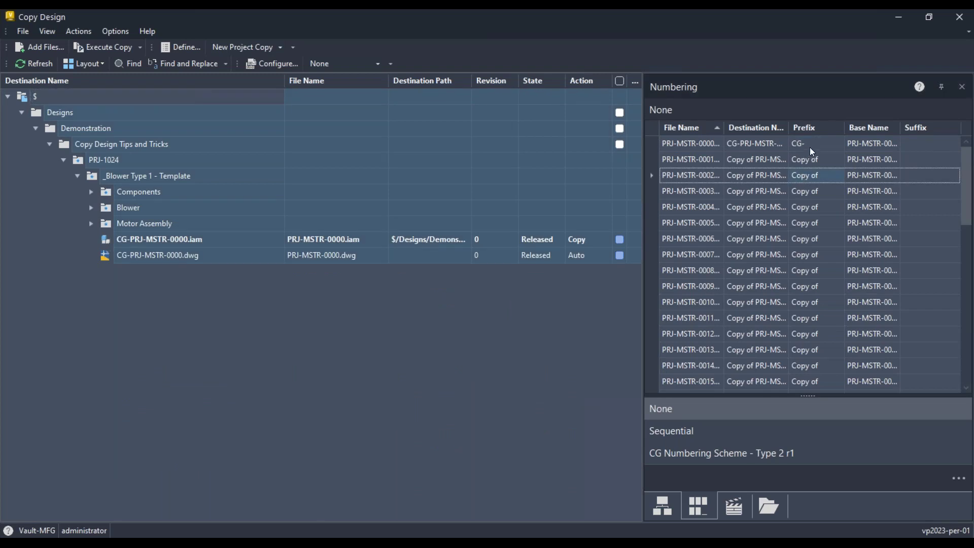
pyautogui.click(719, 148)
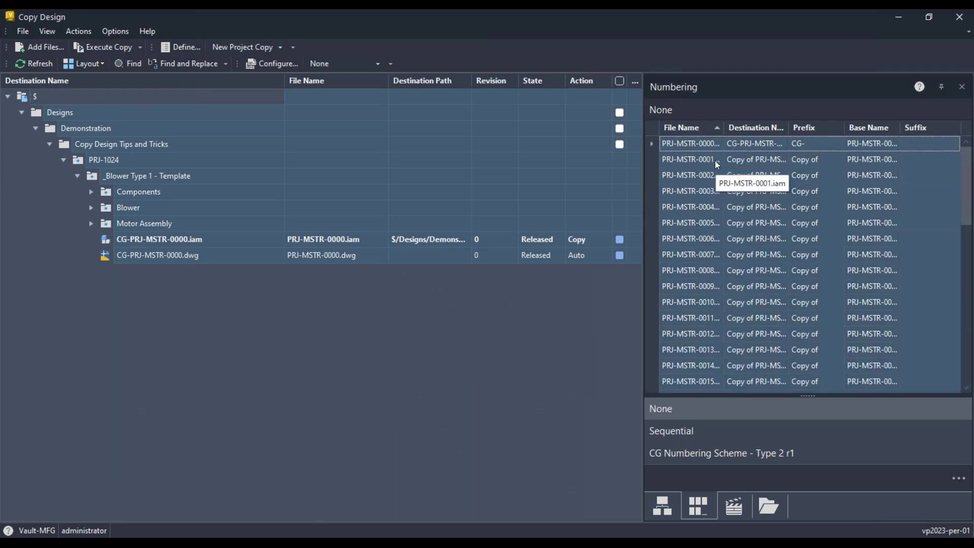
pyautogui.rightClick(715, 161)
pyautogui.moveTo(746, 203)
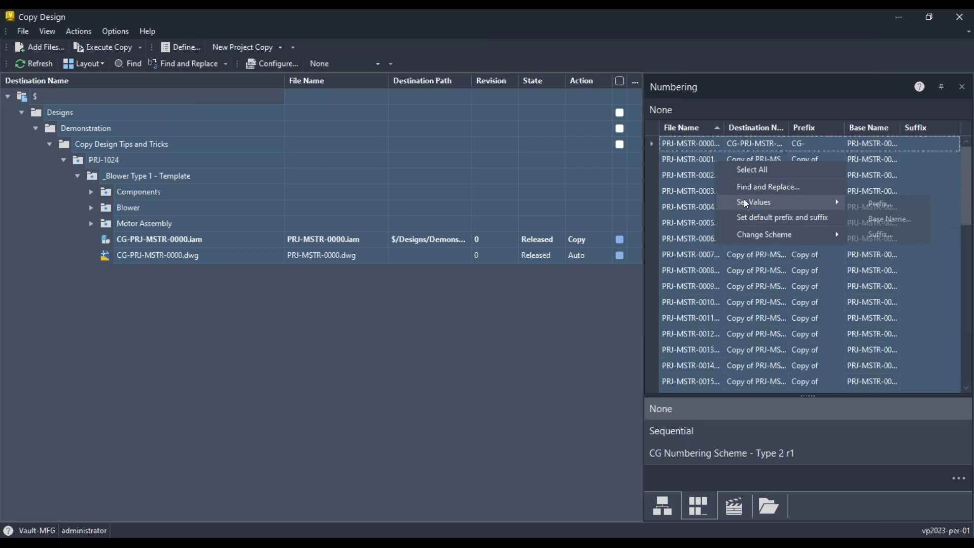
pyautogui.click(881, 203)
pyautogui.press('Return')
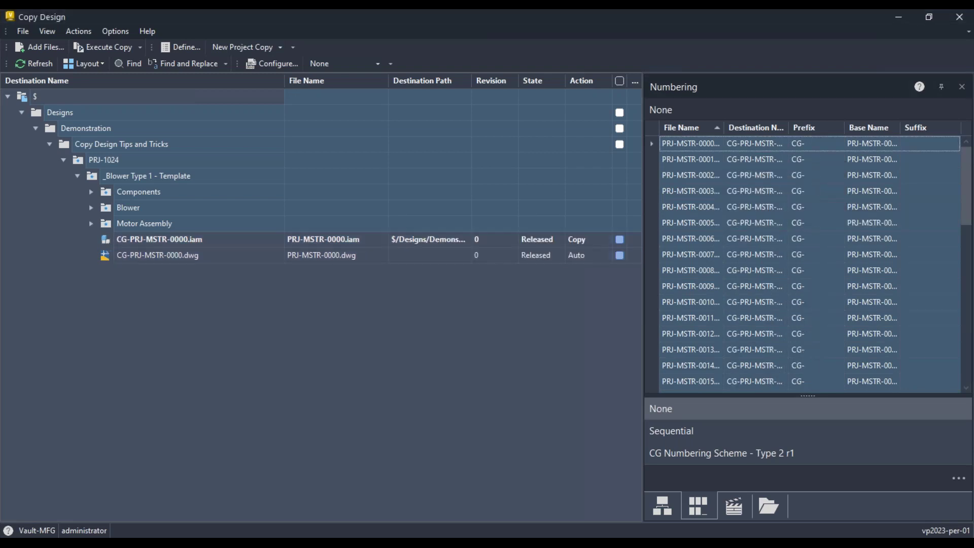
# Step: Expand the Blower folder inside _Blower Type 1 - Template and look through the files in the numbering list
pyautogui.click(90, 208)
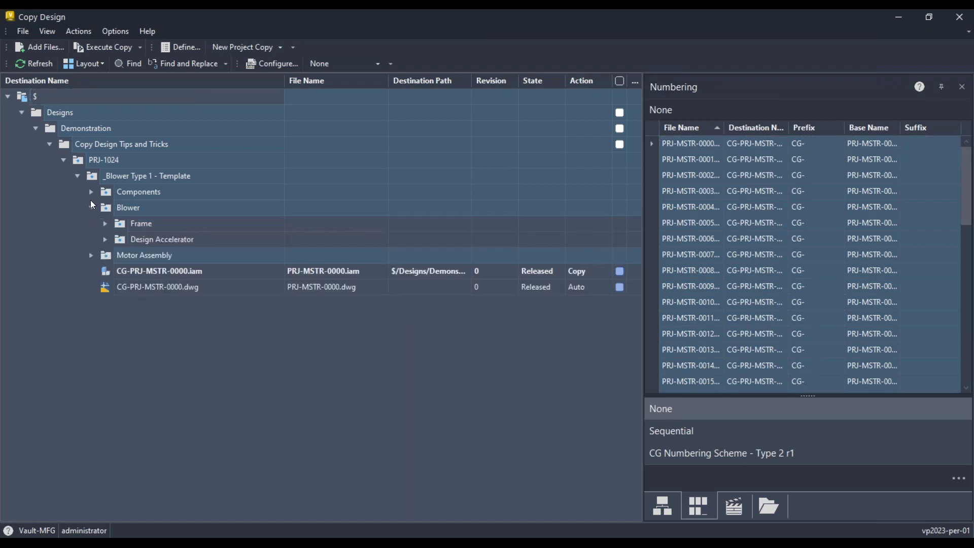
pyautogui.click(91, 192)
pyautogui.click(92, 191)
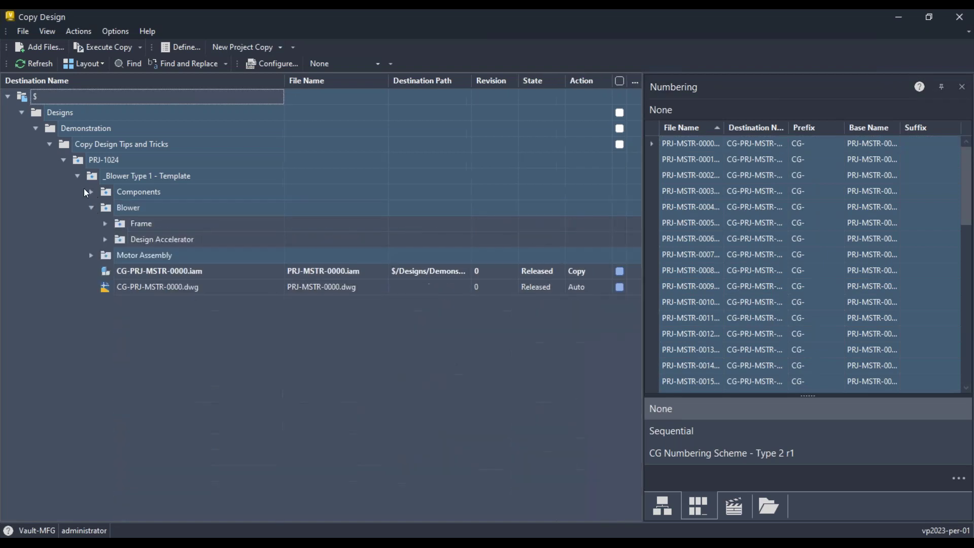
pyautogui.scroll(-5, 790, 277)
pyautogui.scroll(4, 794, 283)
pyautogui.scroll(-8, 766, 222)
pyautogui.scroll(8, 761, 213)
# Step: Change the numbering scheme of all selected files to CG Numbering Scheme - Type 2 r1
pyautogui.click(780, 464)
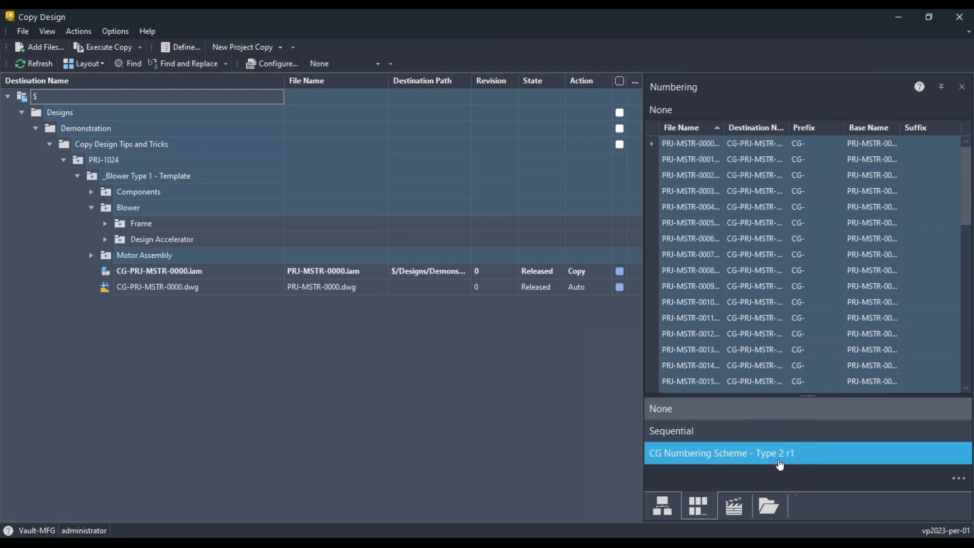
pyautogui.click(701, 146)
pyautogui.rightClick(700, 145)
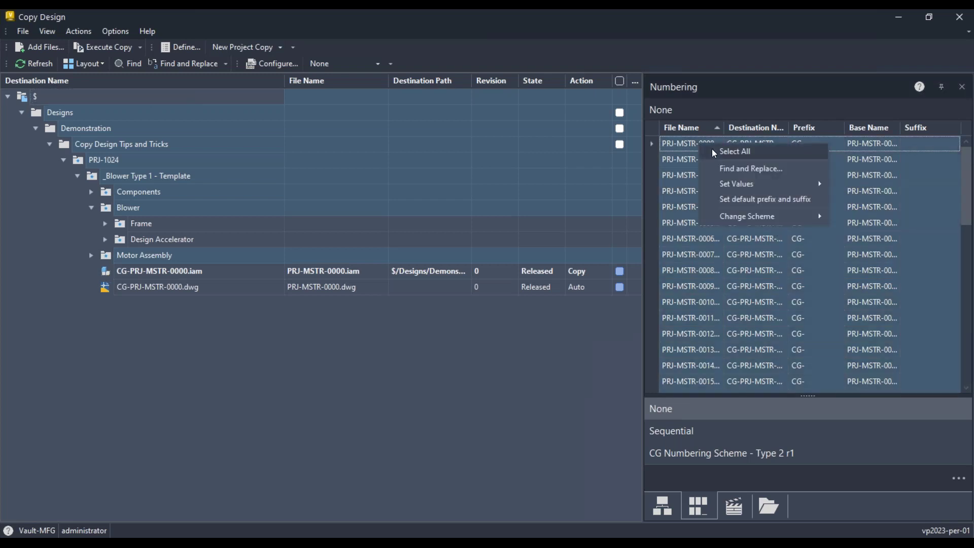
pyautogui.click(750, 221)
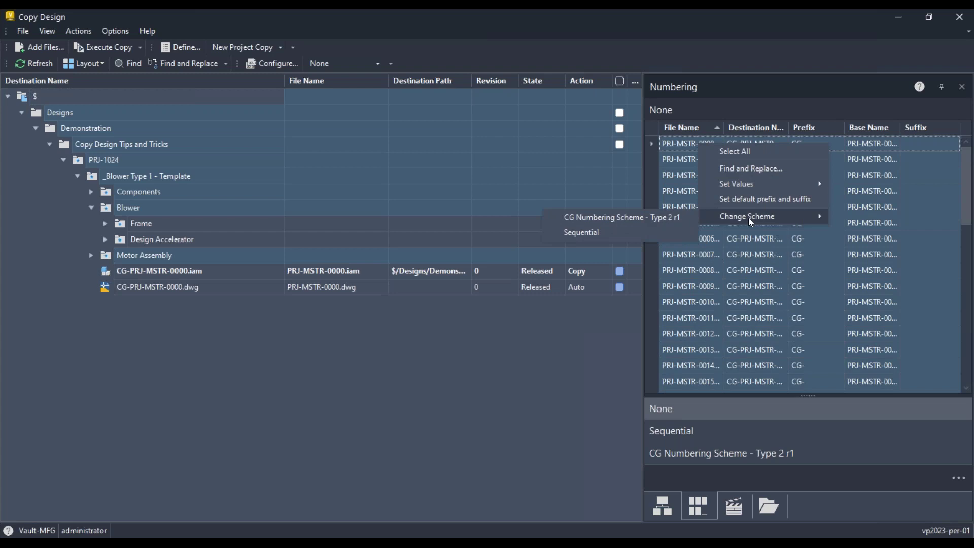
pyautogui.click(679, 220)
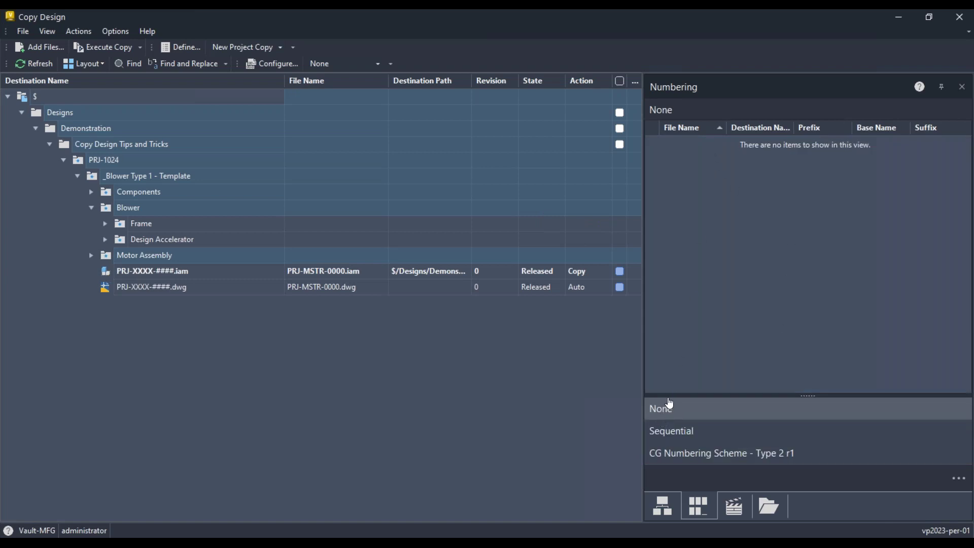
# Step: Display the numbering list for CG Numbering Scheme - Type 2 r1 and look through its files
pyautogui.click(670, 409)
pyautogui.click(703, 161)
pyautogui.click(705, 218)
pyautogui.click(705, 454)
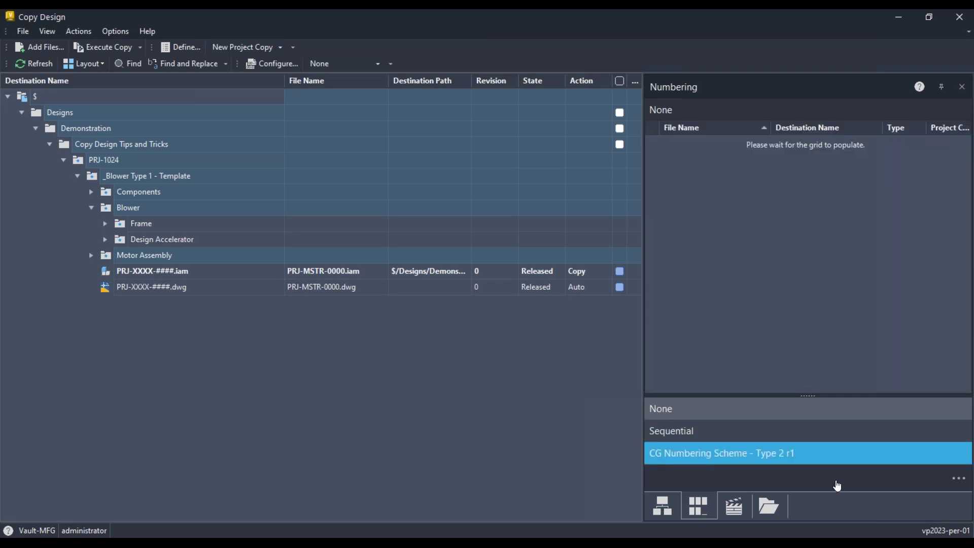
pyautogui.scroll(-7, 843, 203)
pyautogui.scroll(-3, 843, 203)
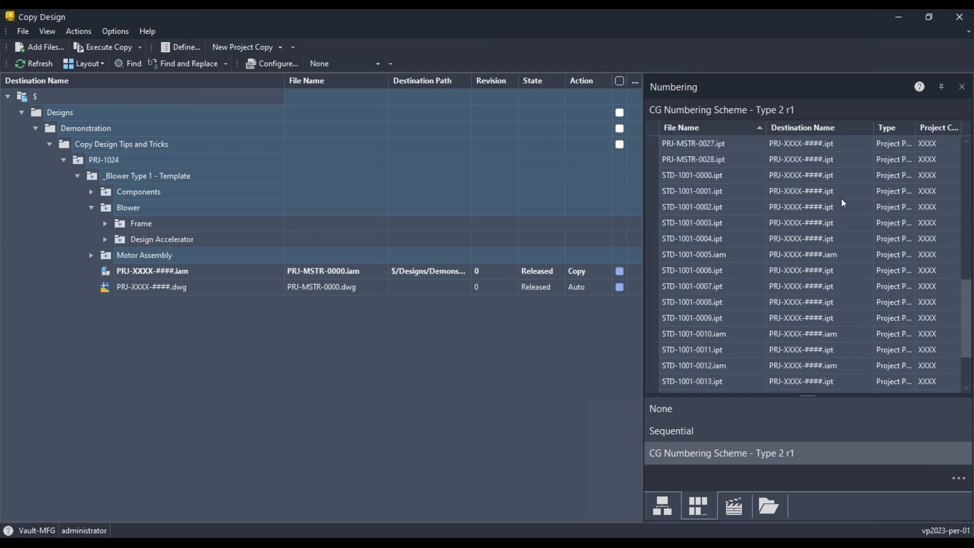
pyautogui.scroll(9, 843, 202)
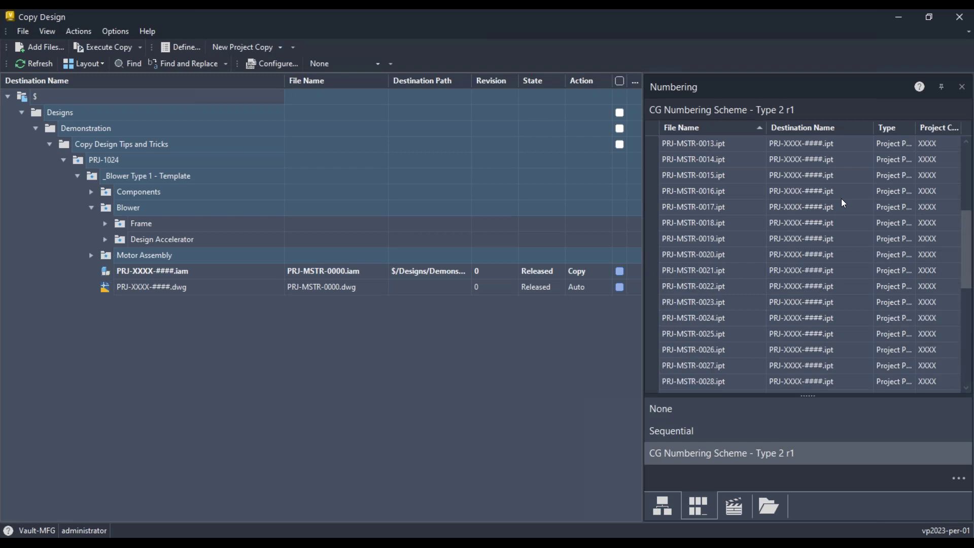
pyautogui.scroll(2, 843, 203)
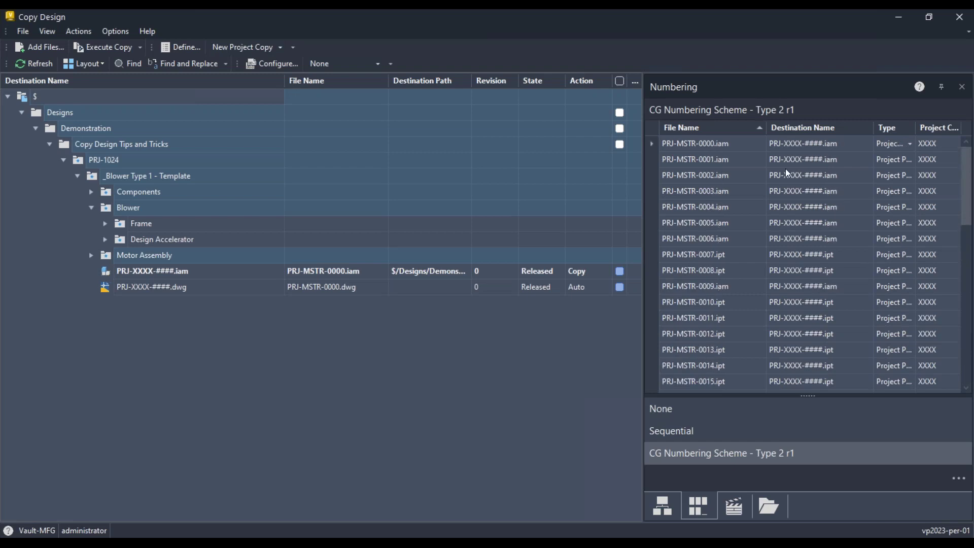
# Step: Fit the File Name column of the numbering list to its content and examine the STD-1001 files' destination names
pyautogui.doubleClick(766, 133)
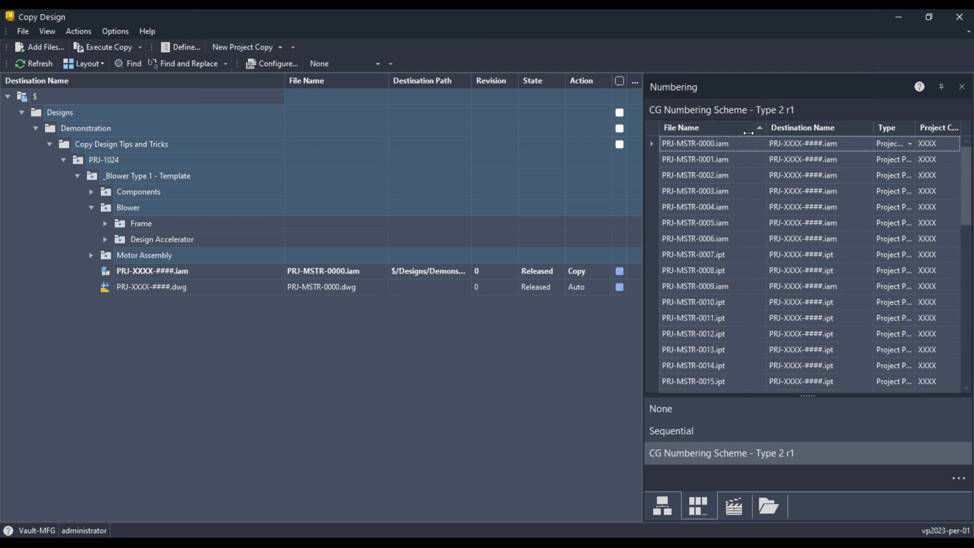
pyautogui.scroll(-2, 767, 195)
pyautogui.scroll(-7, 768, 198)
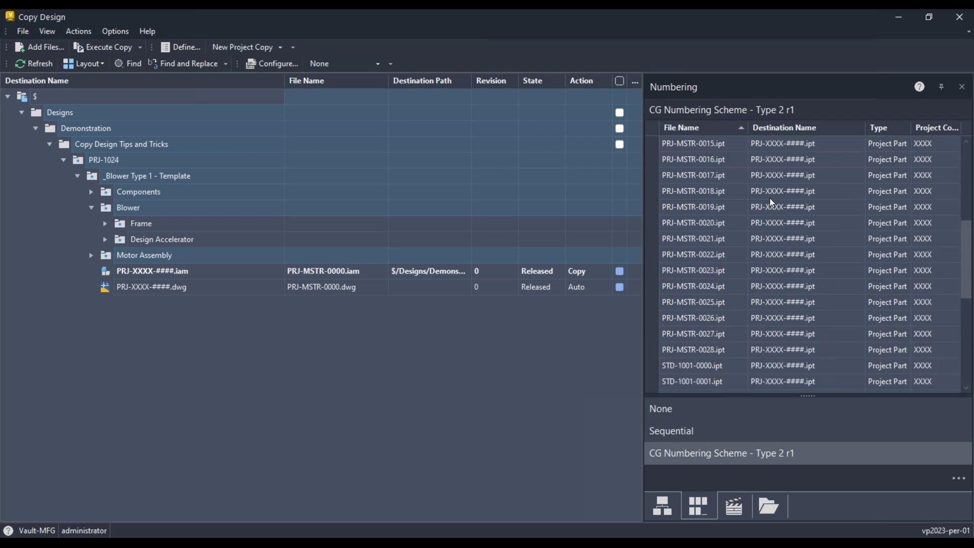
pyautogui.scroll(-1, 769, 197)
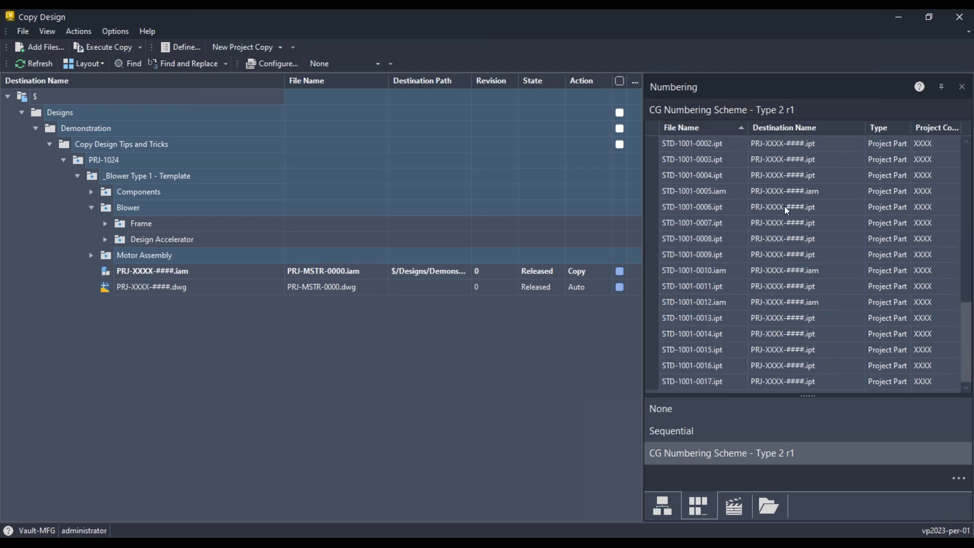
pyautogui.scroll(3, 733, 224)
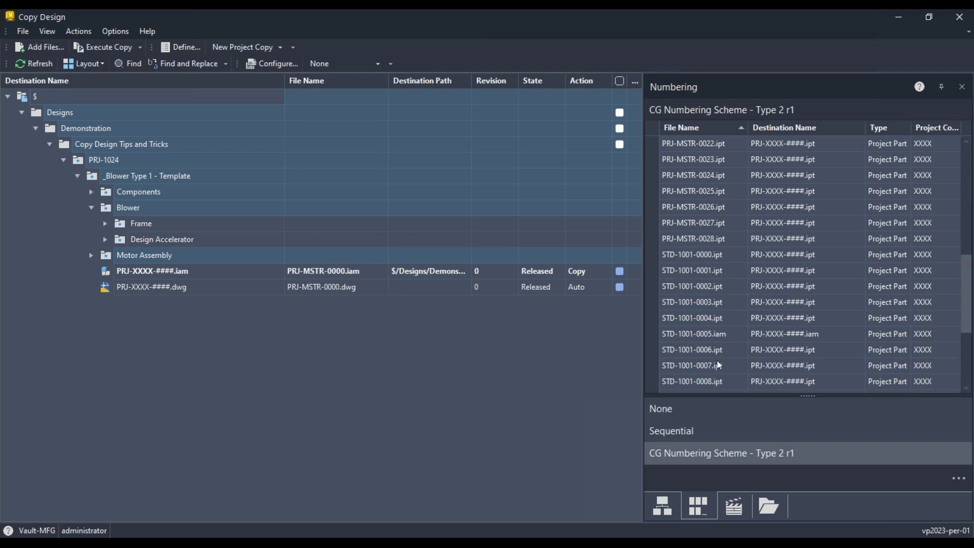
pyautogui.scroll(-3, 718, 363)
pyautogui.scroll(2, 716, 357)
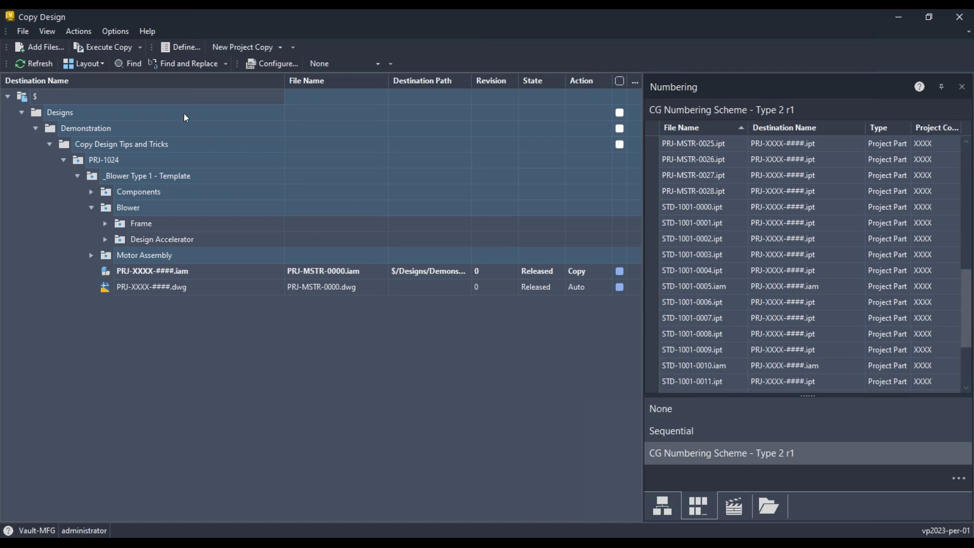
# Step: Show the copied files in List View and sort them by file name in ascending order
pyautogui.click(95, 66)
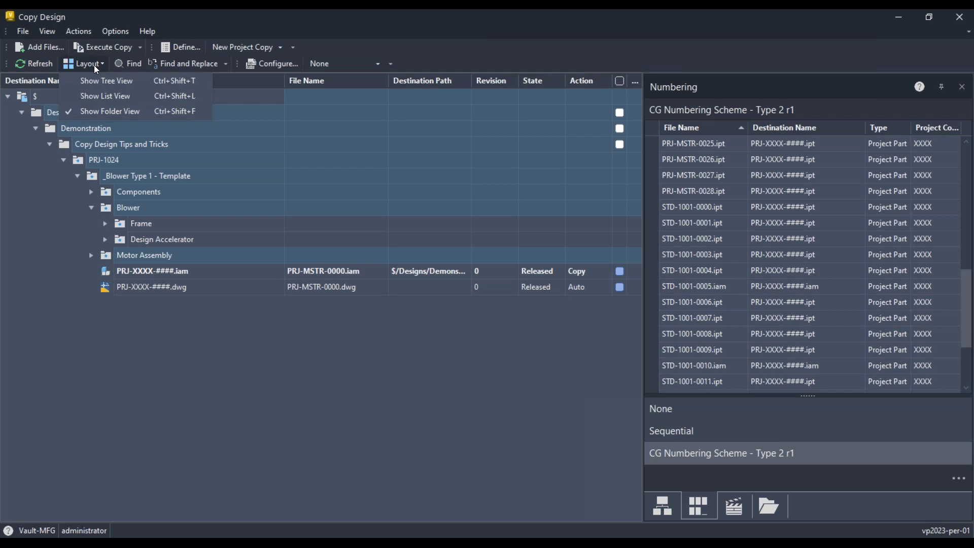
pyautogui.click(101, 96)
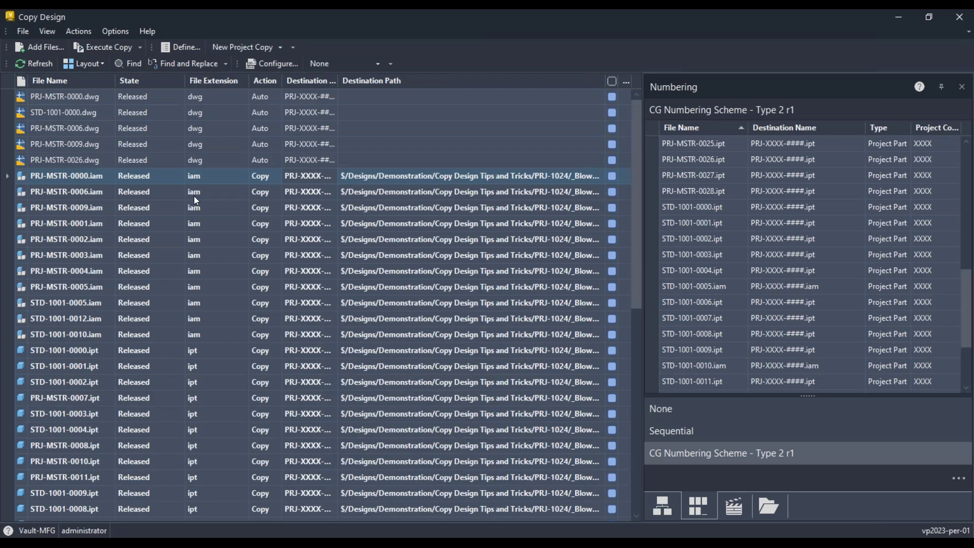
pyautogui.scroll(-2, 193, 199)
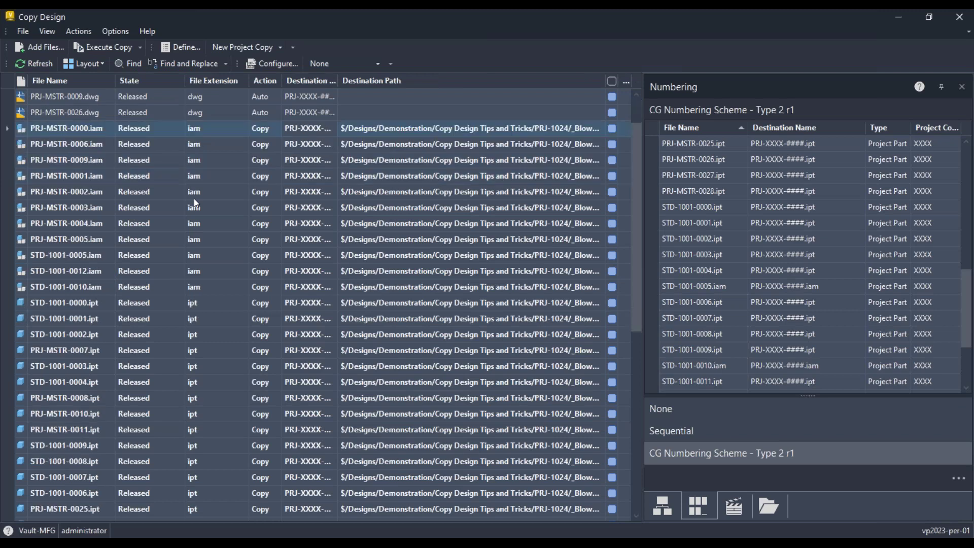
pyautogui.scroll(2, 194, 203)
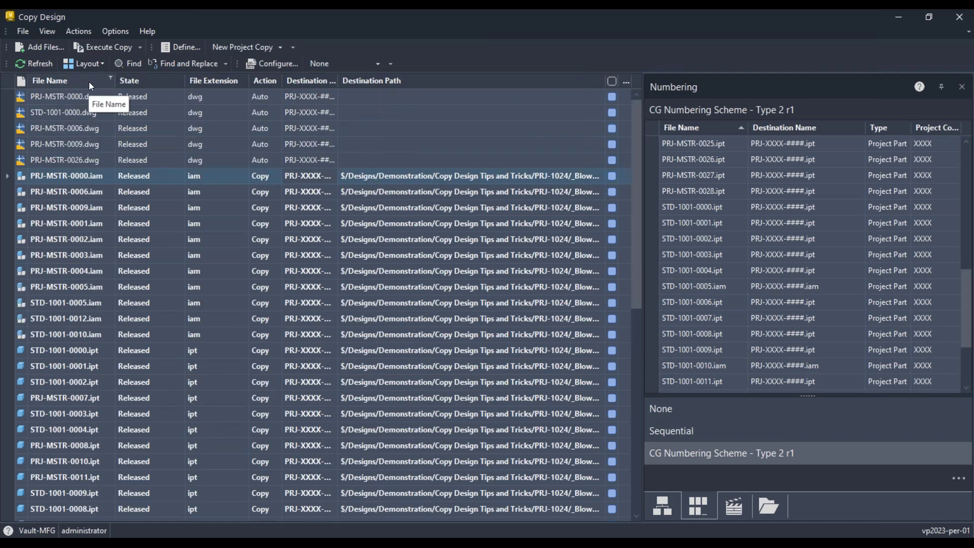
pyautogui.click(89, 81)
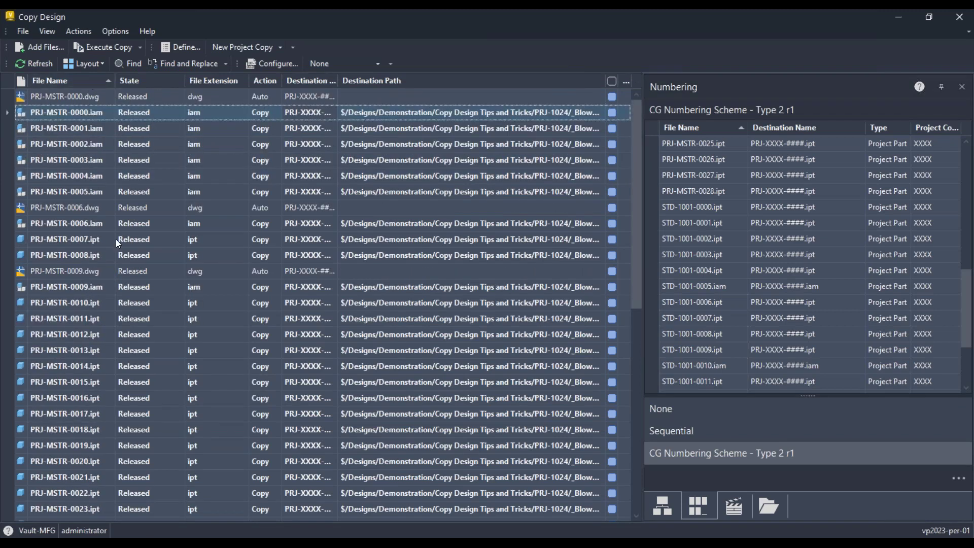
# Step: Set the files STD-1001-0000.ipt through STD-1001-0017.ipt to Reuse instead of being copied
pyautogui.scroll(-1, 116, 239)
pyautogui.scroll(-4, 115, 239)
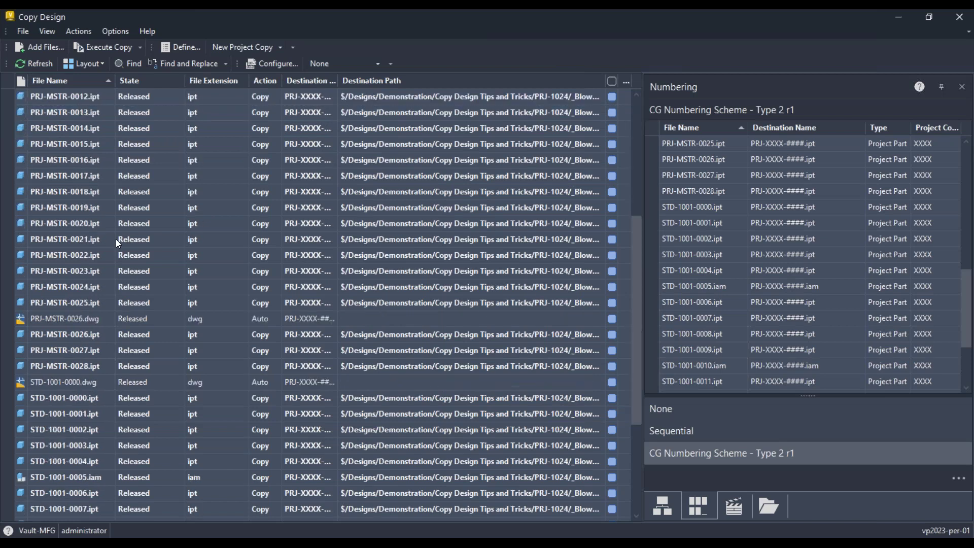
pyautogui.scroll(-2, 115, 239)
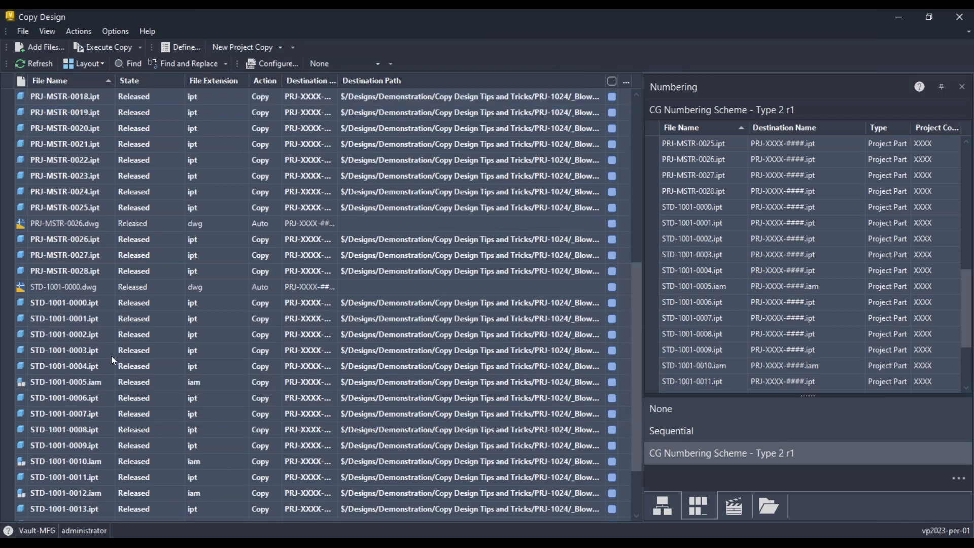
pyautogui.scroll(-1, 111, 360)
pyautogui.scroll(-1, 111, 355)
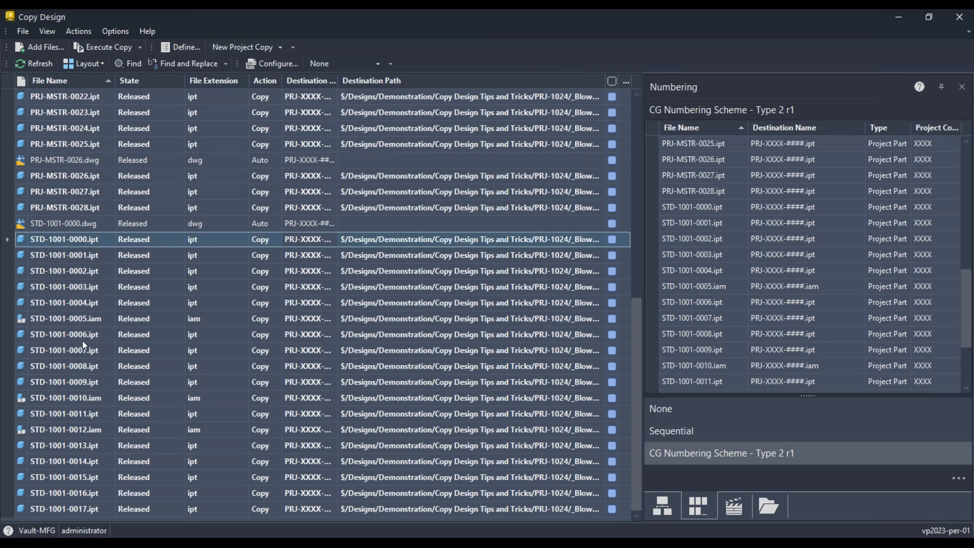
pyautogui.keyDown('shift'); pyautogui.click(66, 509); pyautogui.keyUp('shift')
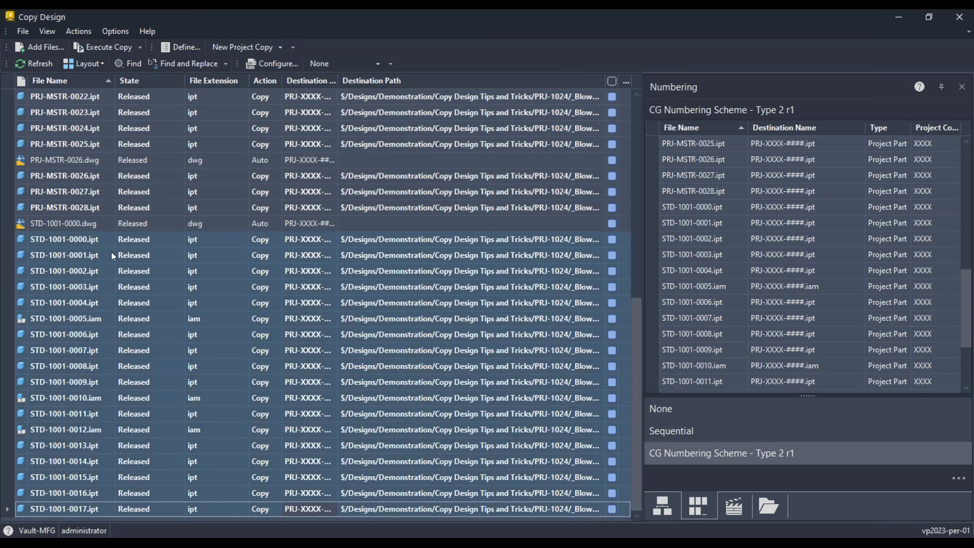
pyautogui.rightClick(108, 240)
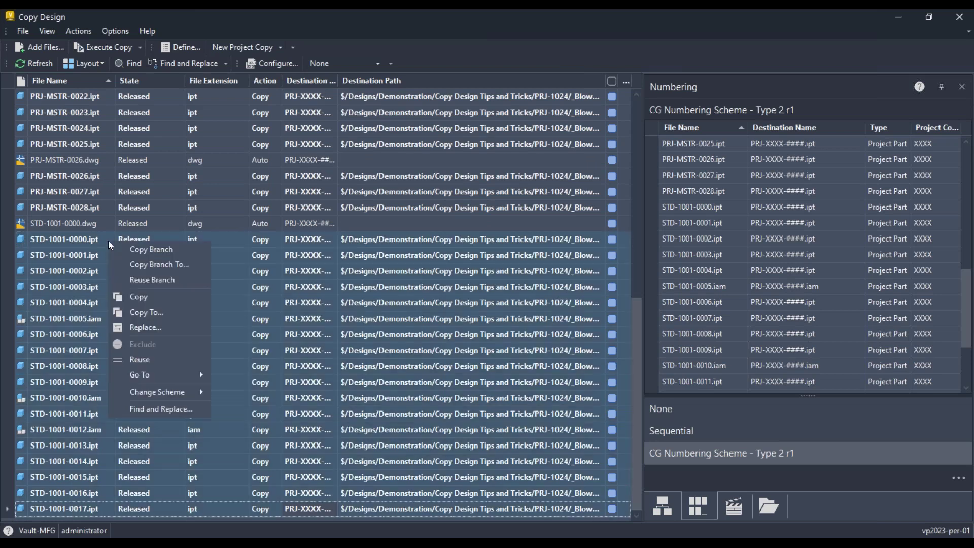
pyautogui.click(164, 361)
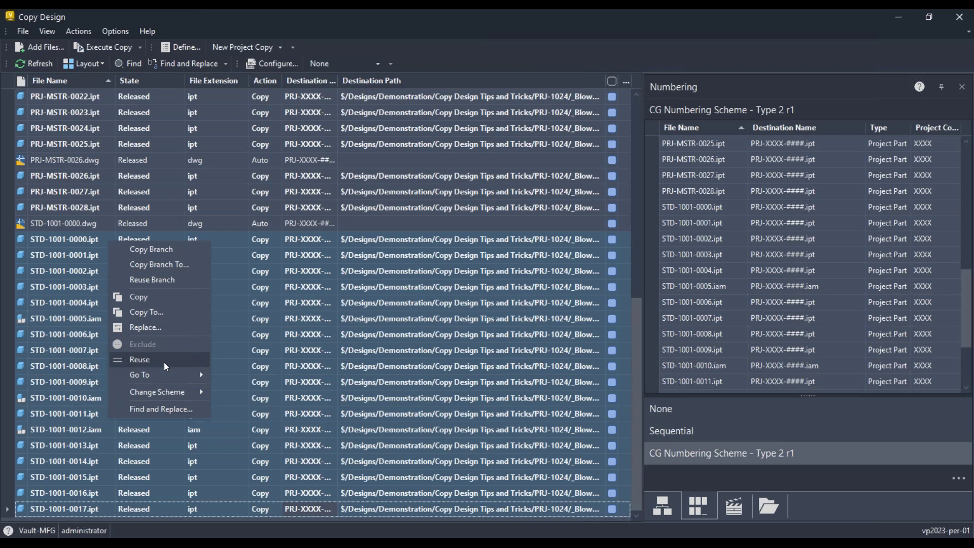
pyautogui.click(164, 362)
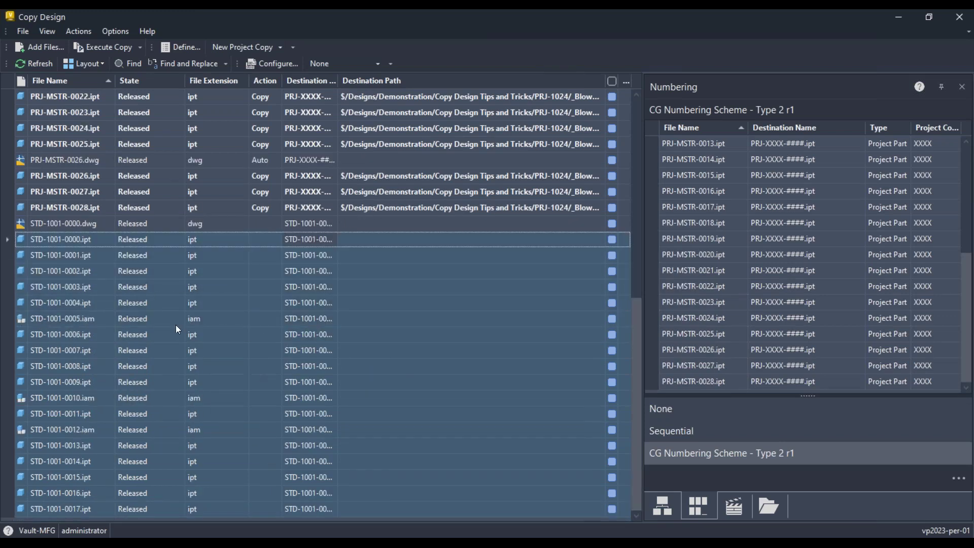
# Step: Check the STD-1001-0000.dwg drawing and the Link Drawings with Model option, and select PRJ-MSTR-0006.dwg with its assembly
pyautogui.click(69, 225)
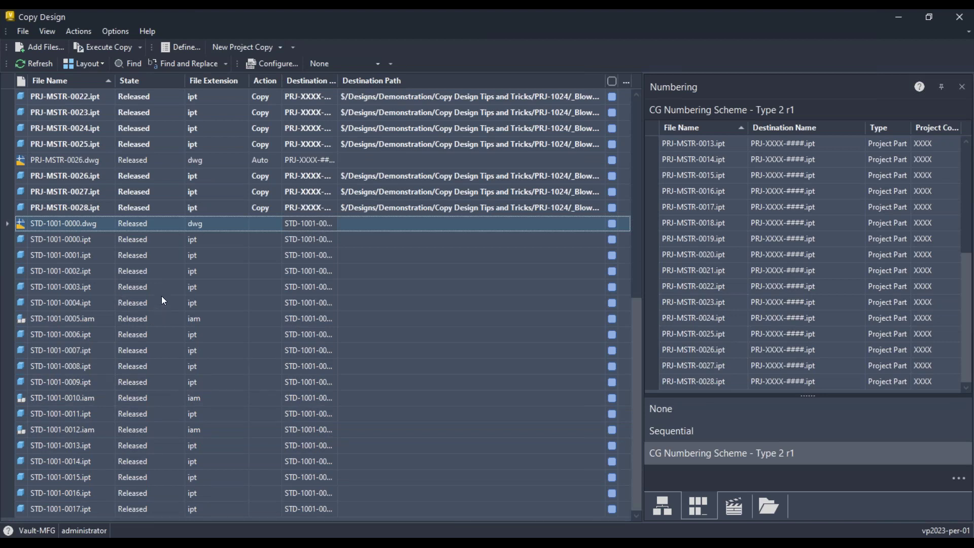
pyautogui.scroll(7, 161, 296)
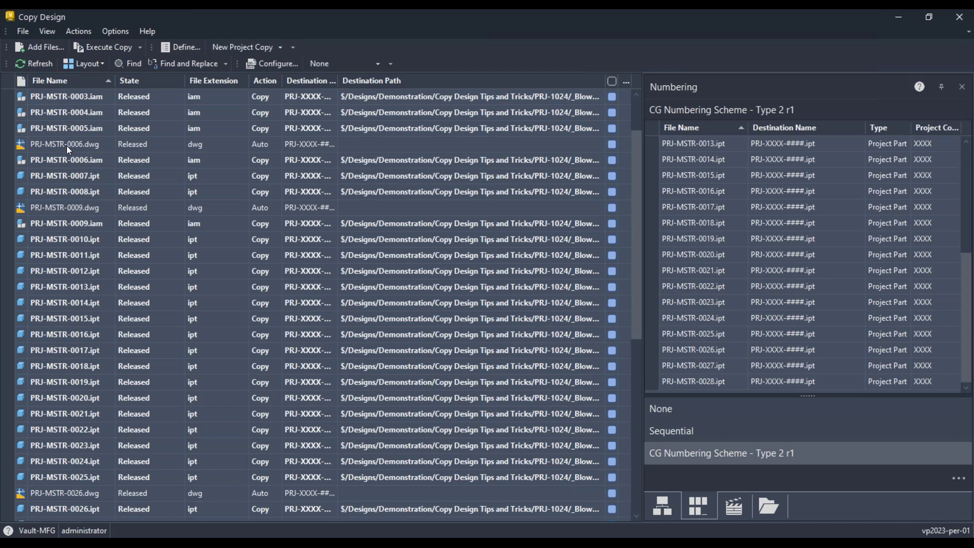
pyautogui.click(122, 33)
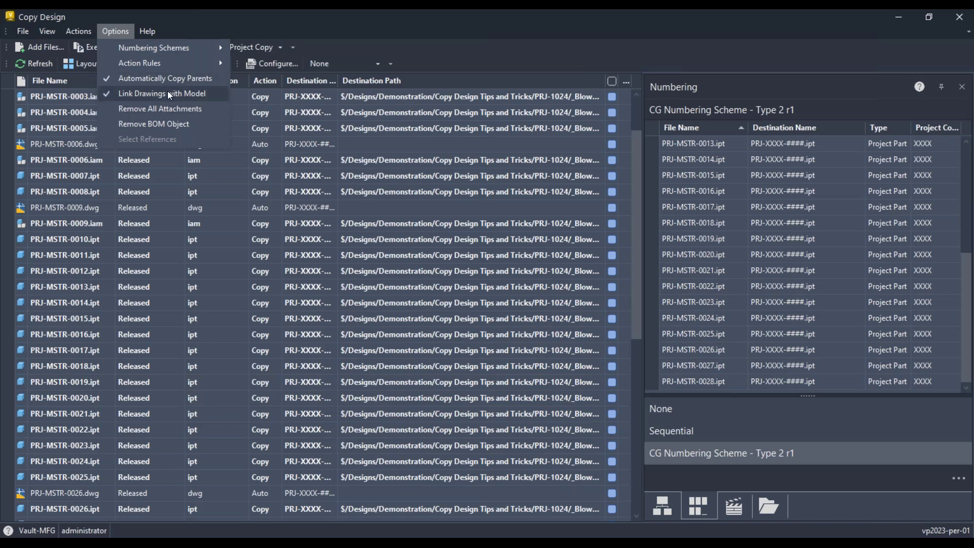
pyautogui.click(72, 159)
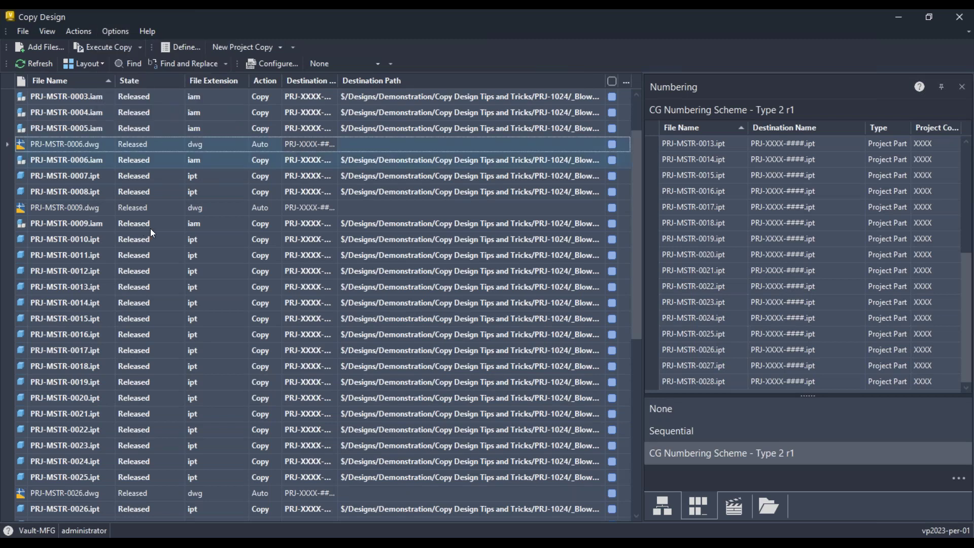
# Step: Look over the actions of the PRJ-MSTR and STD-1001 files and open the choice of layout views
pyautogui.scroll(-7, 150, 228)
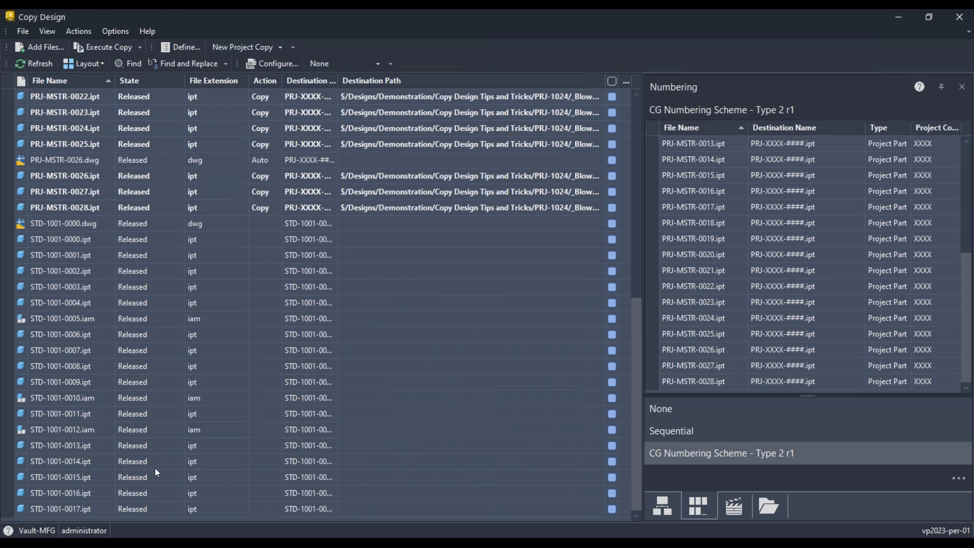
pyautogui.scroll(5, 155, 468)
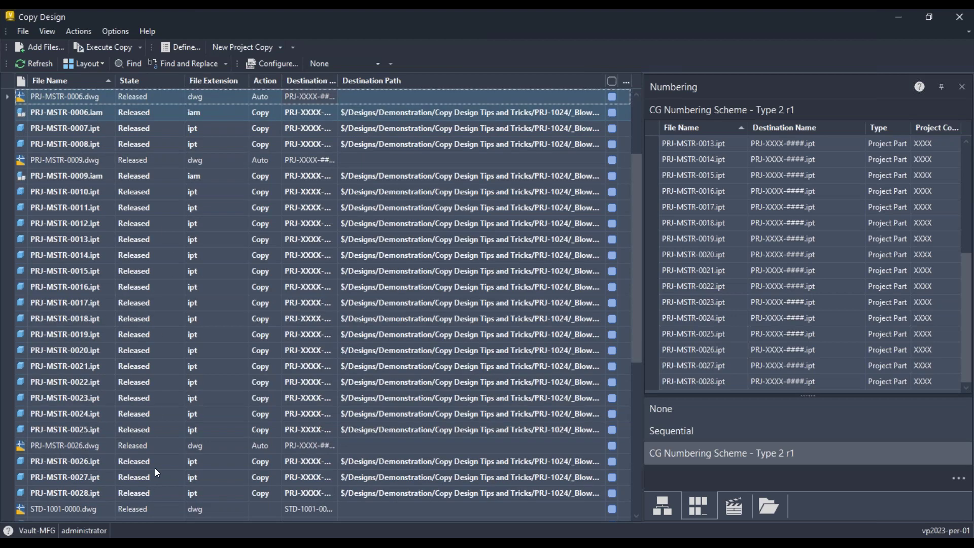
pyautogui.scroll(2, 154, 467)
pyautogui.click(86, 64)
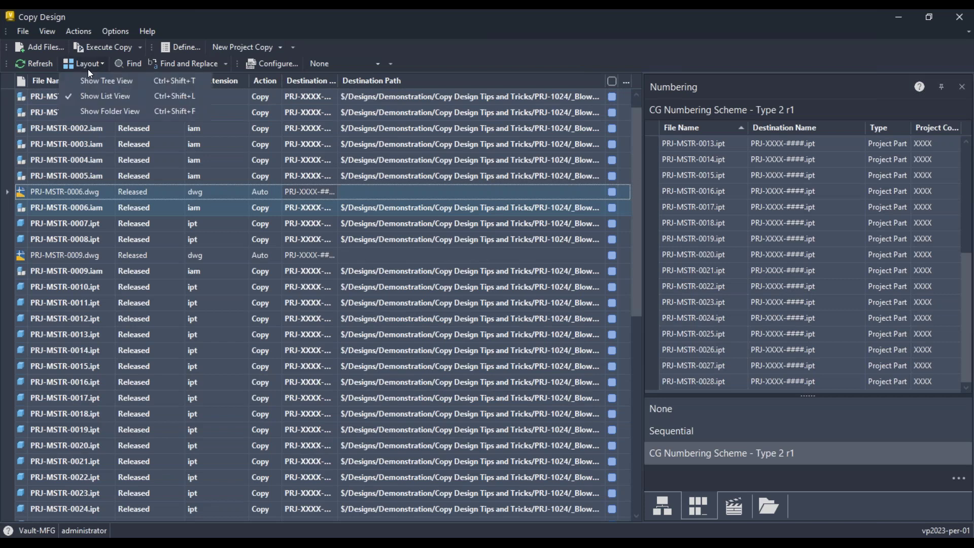
# Step: Show the copy set in Folder View and expand PRJ-1024 down to the Blower and Components folders of _Blower Type 1 - Template
pyautogui.click(105, 111)
pyautogui.click(32, 129)
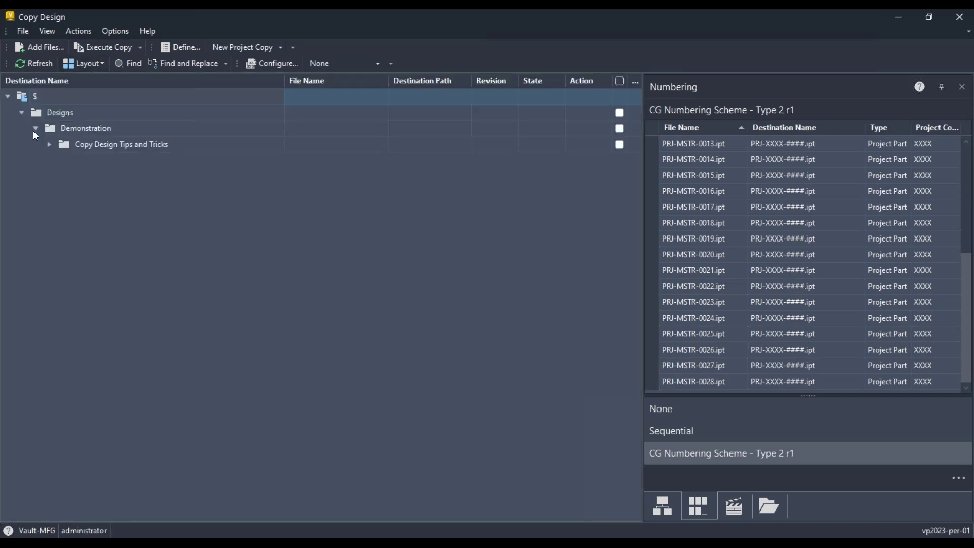
pyautogui.click(48, 144)
pyautogui.click(63, 176)
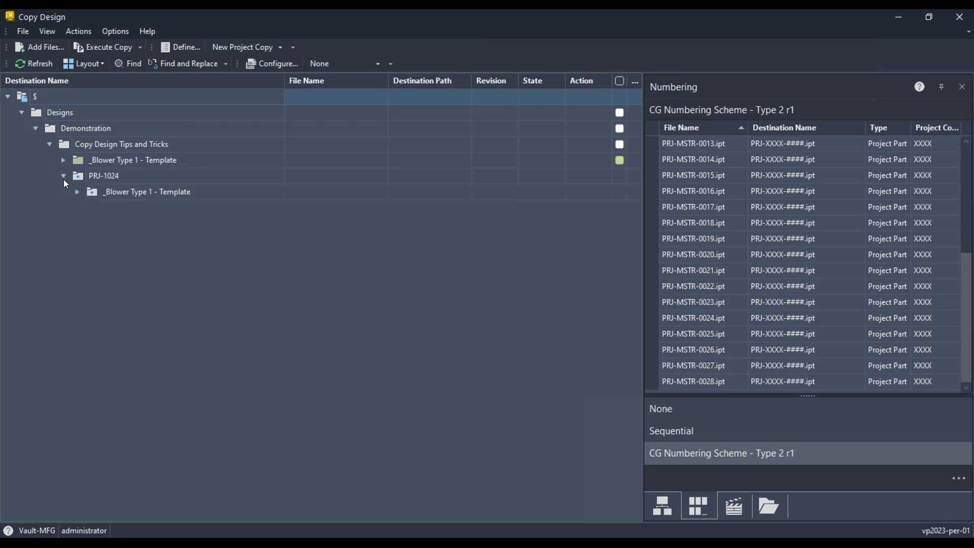
pyautogui.click(78, 191)
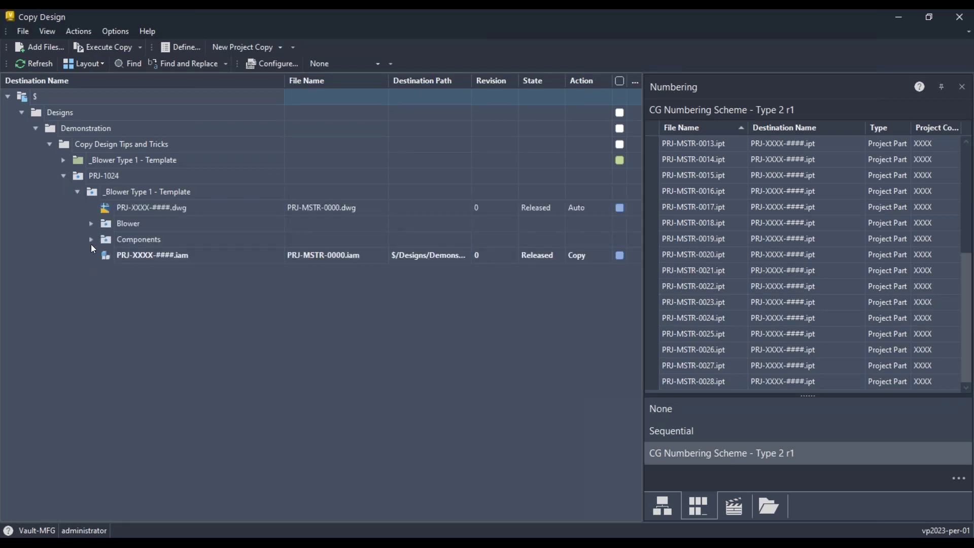
pyautogui.click(91, 239)
pyautogui.click(91, 224)
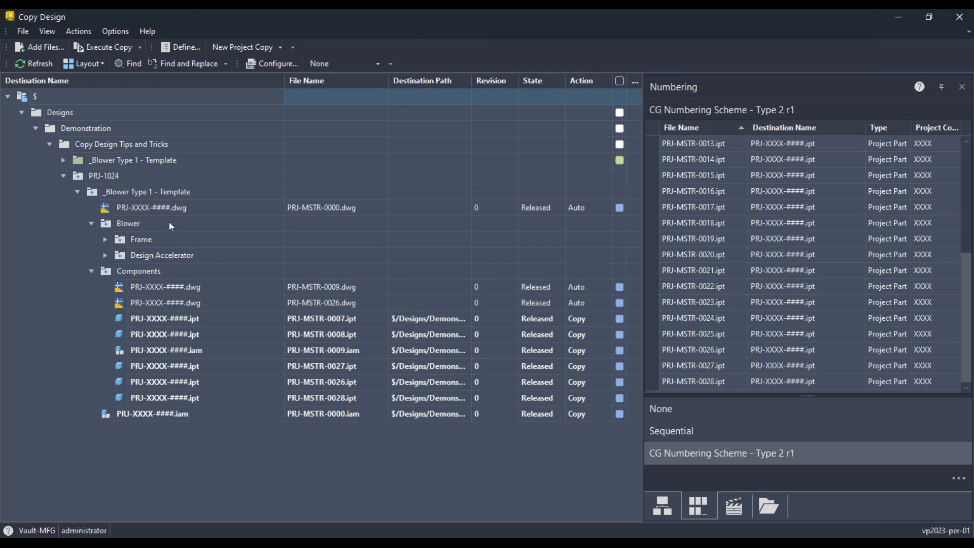
# Step: Expand the original _Blower Type 1 - Template folder to examine its subfolders alongside the PRJ-1024 destination
pyautogui.click(63, 160)
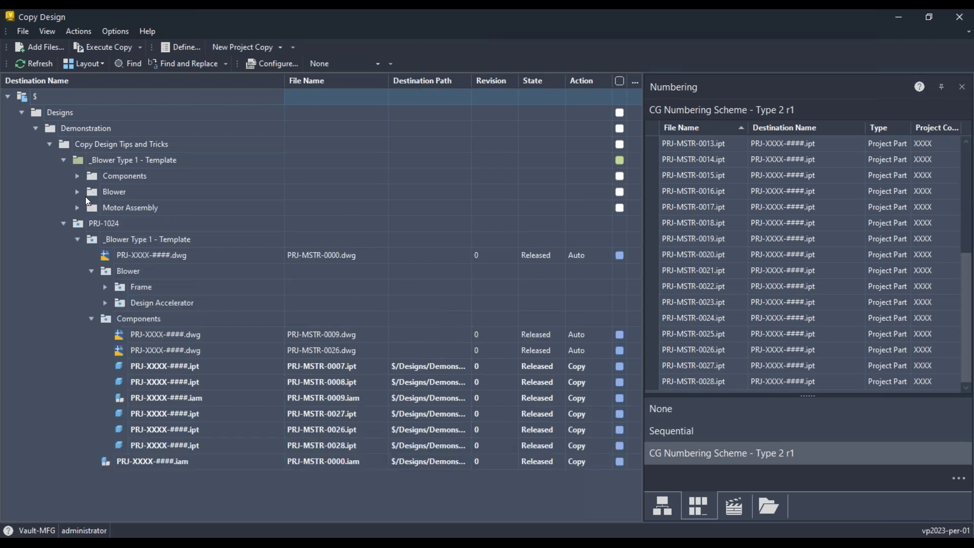
pyautogui.scroll(-2, 165, 269)
pyautogui.scroll(2, 165, 287)
pyautogui.click(78, 176)
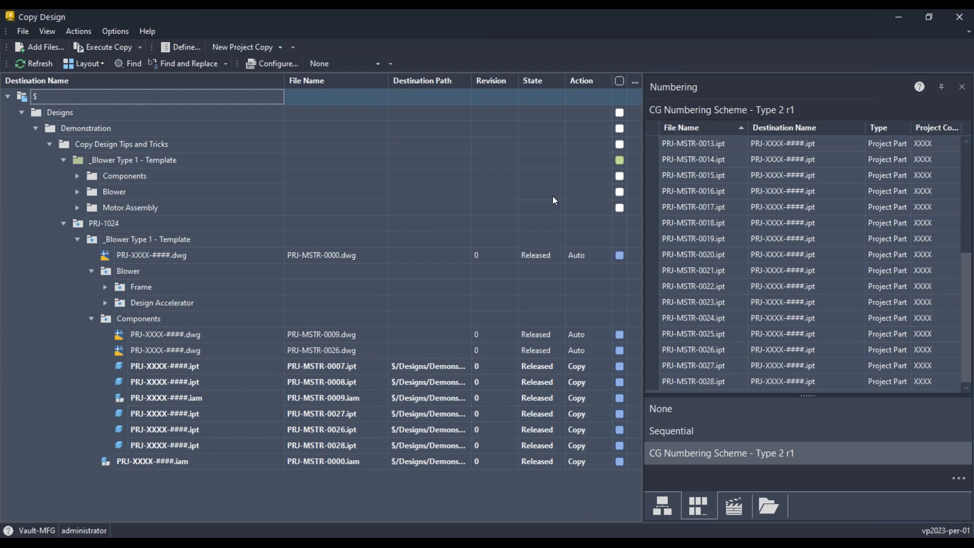
# Step: Set the Project Code to 1024 for all files in the CG Numbering Scheme - Type 2 r1 list and review the destination names
pyautogui.scroll(4, 772, 144)
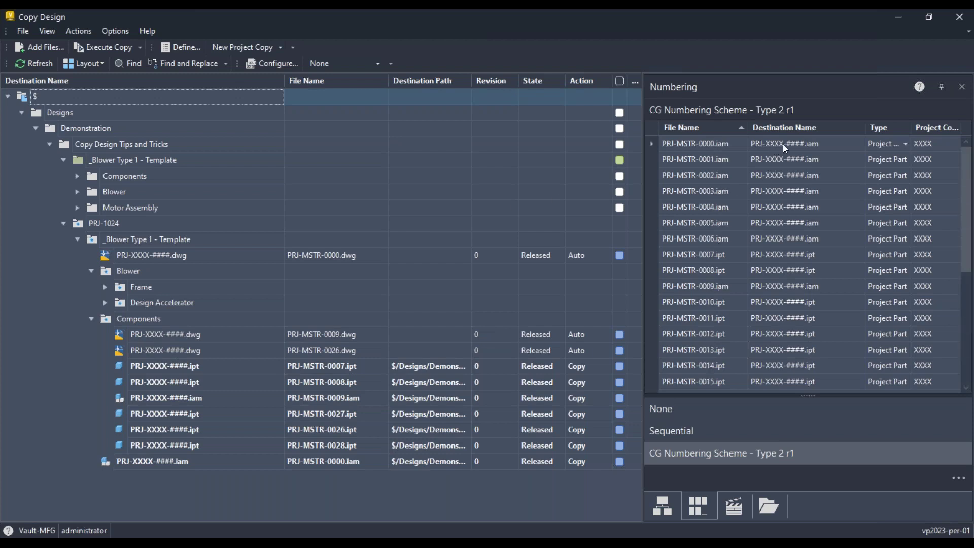
pyautogui.scroll(-4, 784, 153)
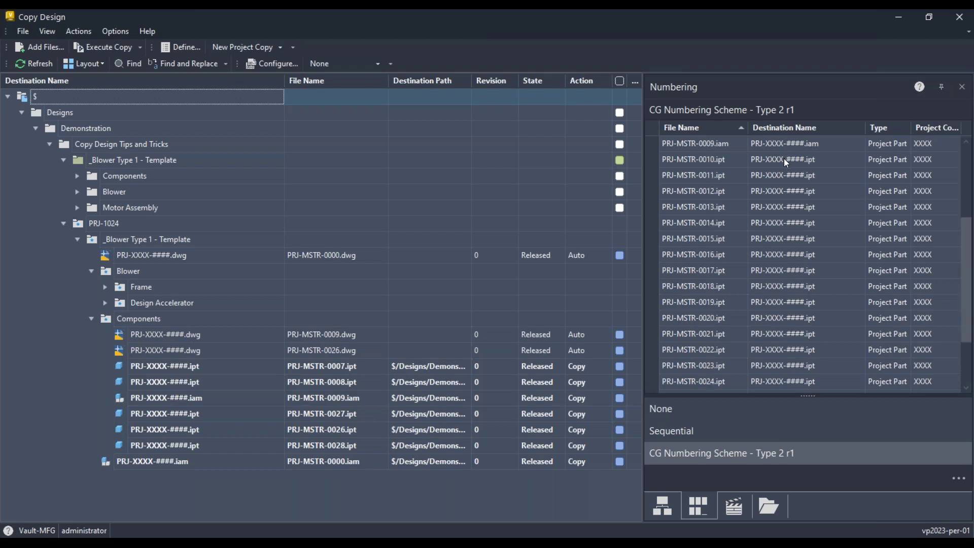
pyautogui.scroll(4, 784, 162)
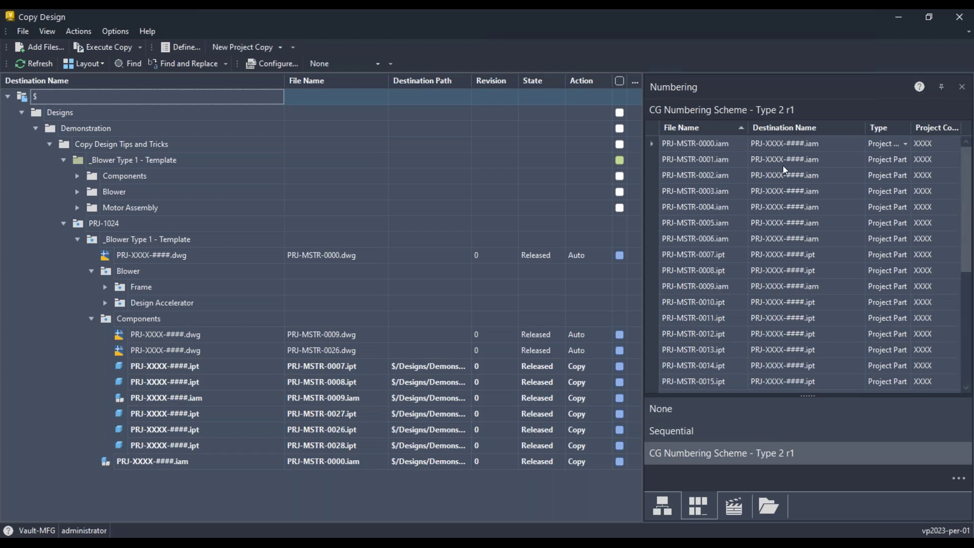
pyautogui.click(788, 147)
pyautogui.hotkey('ctrl', 'a')
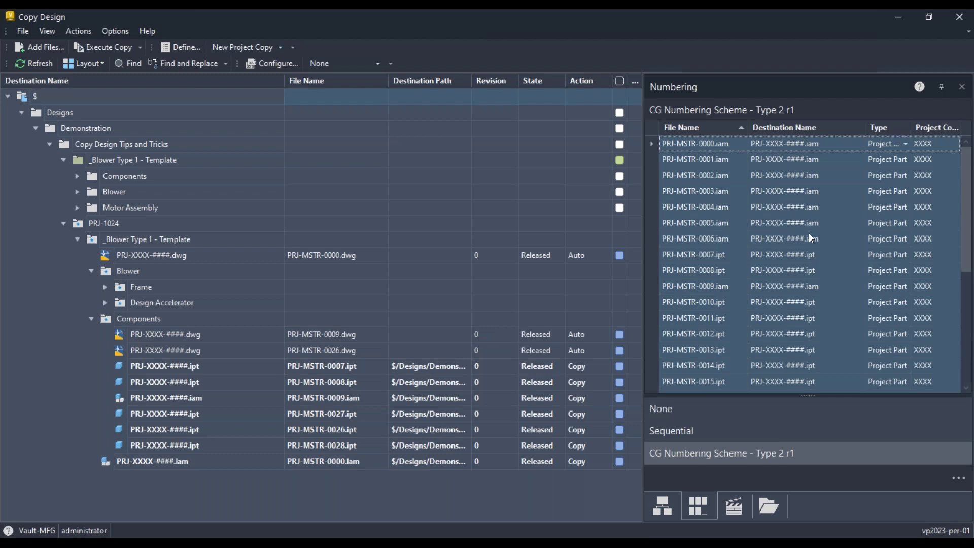
pyautogui.rightClick(773, 201)
pyautogui.moveTo(805, 242)
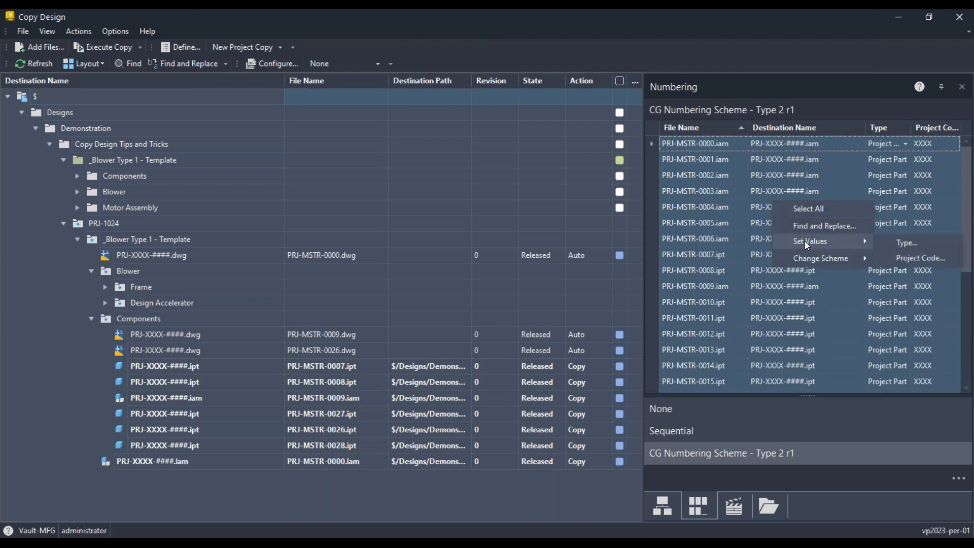
pyautogui.click(912, 259)
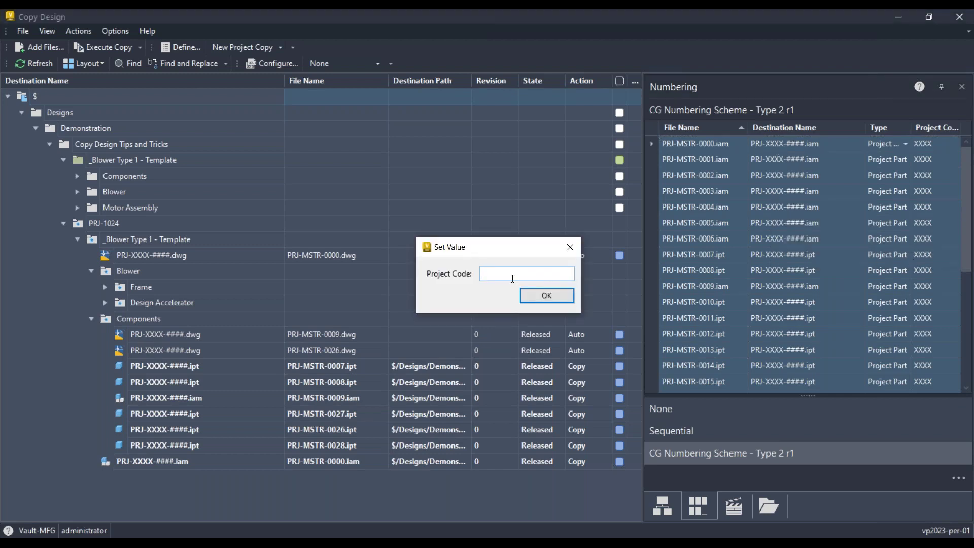
pyautogui.write('1023')
pyautogui.click(547, 295)
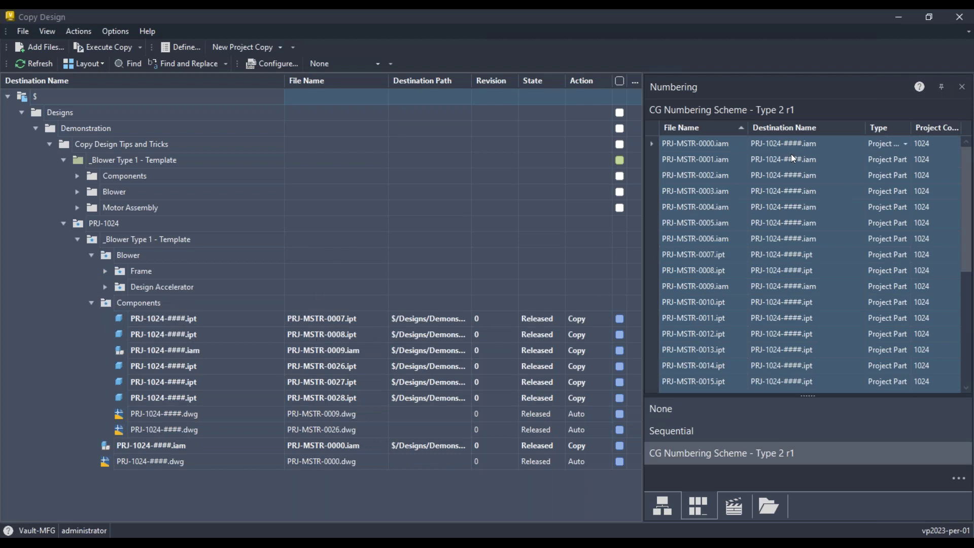
pyautogui.scroll(-4, 791, 155)
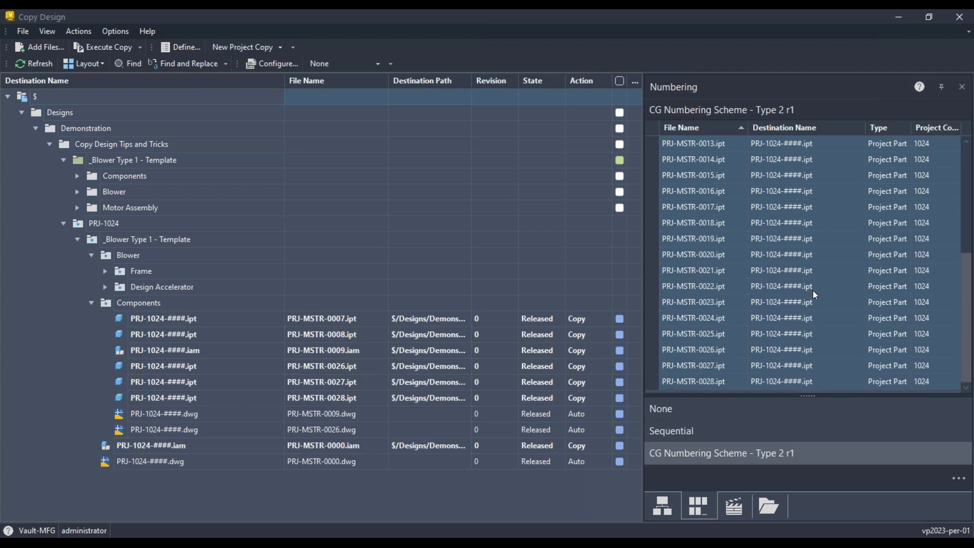
pyautogui.scroll(4, 813, 290)
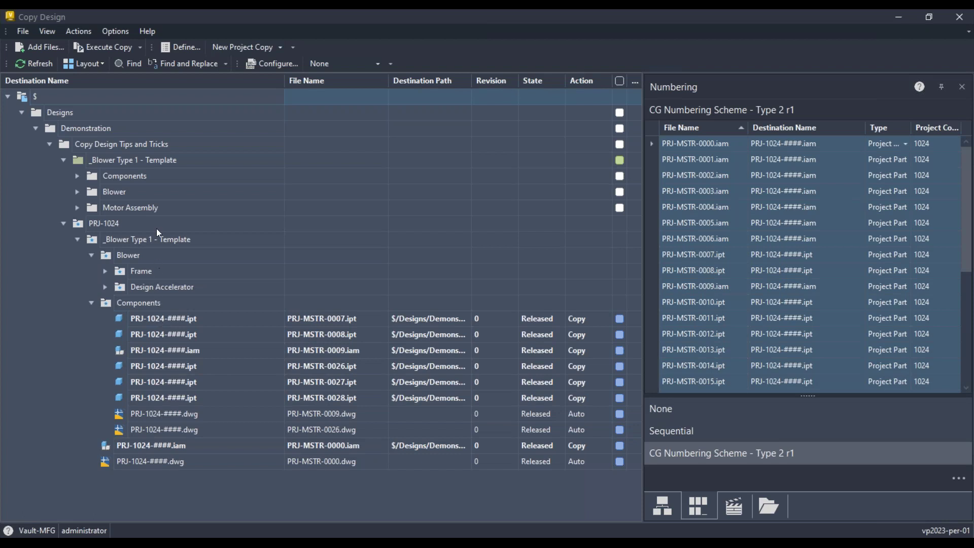
# Step: Open the New Project Copy rule set from the action rules definitions
pyautogui.click(119, 32)
pyautogui.moveTo(152, 60)
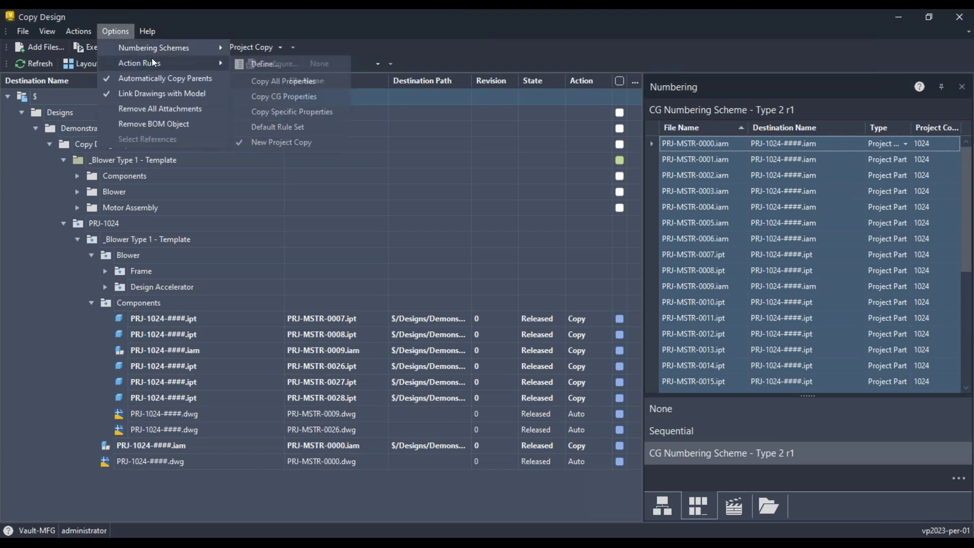
pyautogui.click(242, 66)
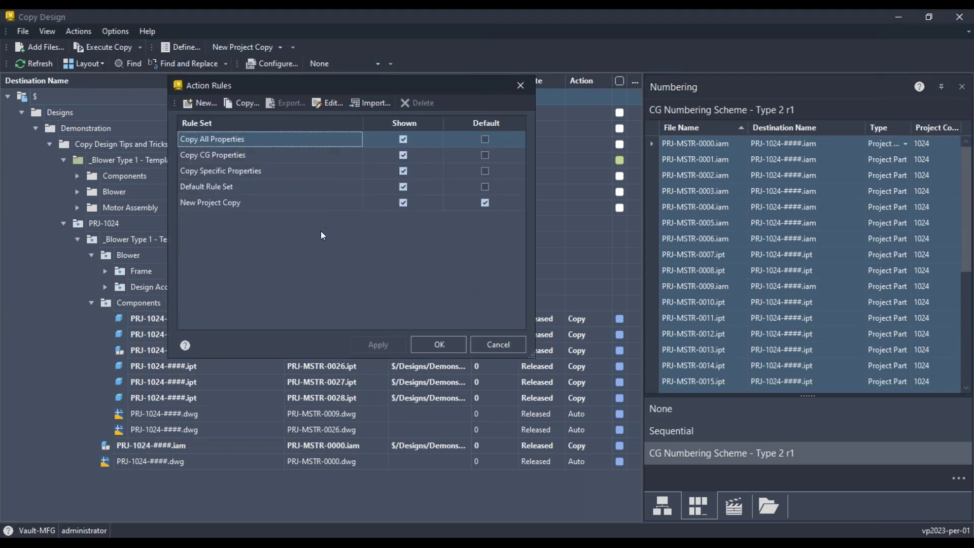
pyautogui.click(316, 204)
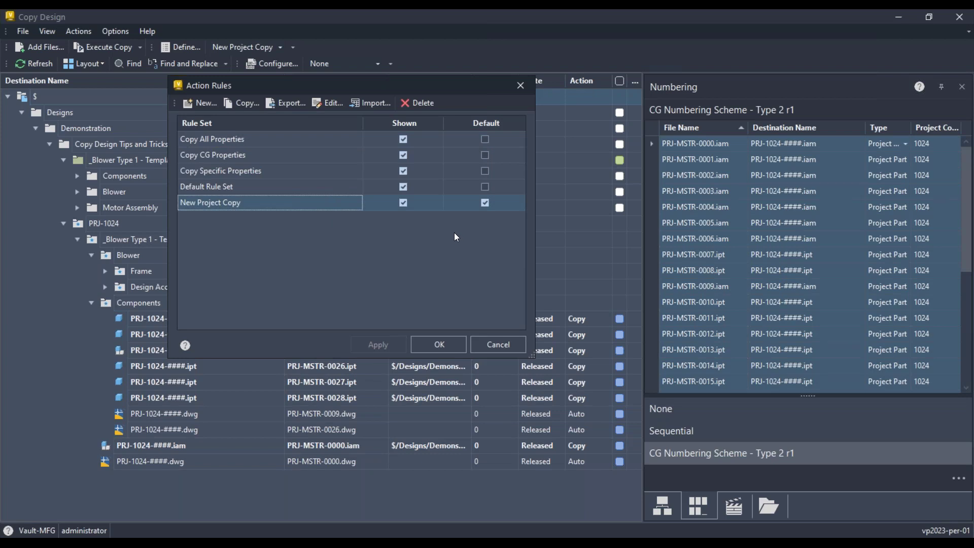
pyautogui.click(487, 207)
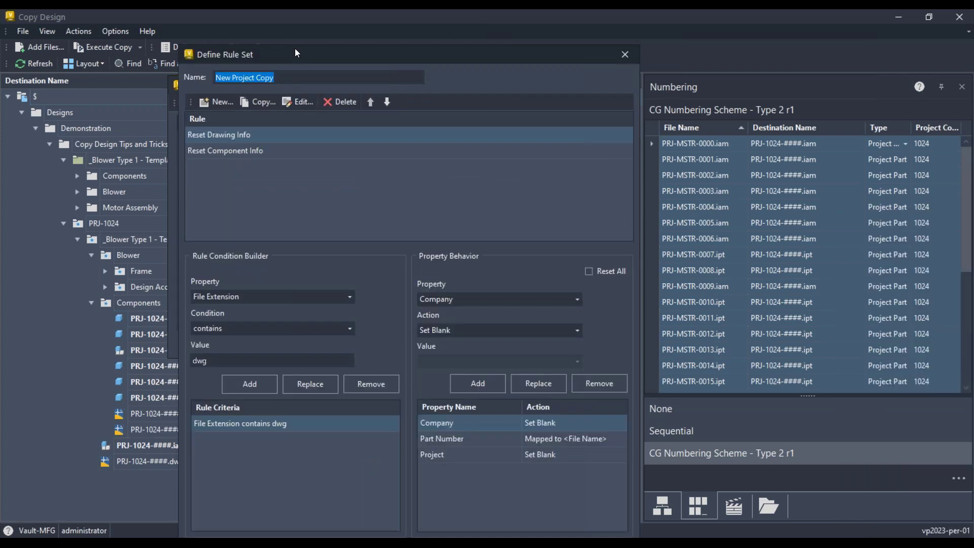
# Step: Review the Reset Drawing Info rule's file extension criterion and its Company, Part Number and Project property behaviors
pyautogui.click(301, 109)
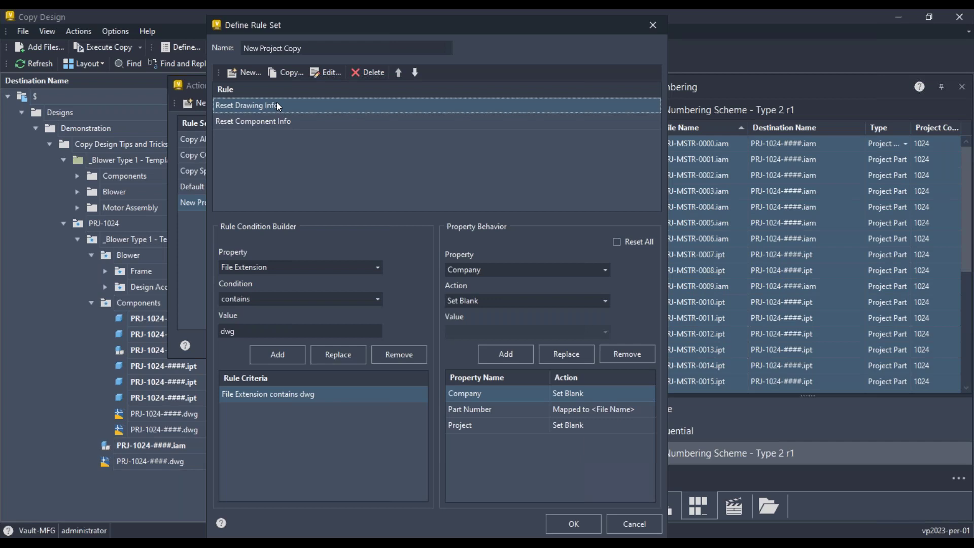
pyautogui.click(307, 102)
pyautogui.click(254, 395)
pyautogui.click(313, 399)
pyautogui.click(466, 395)
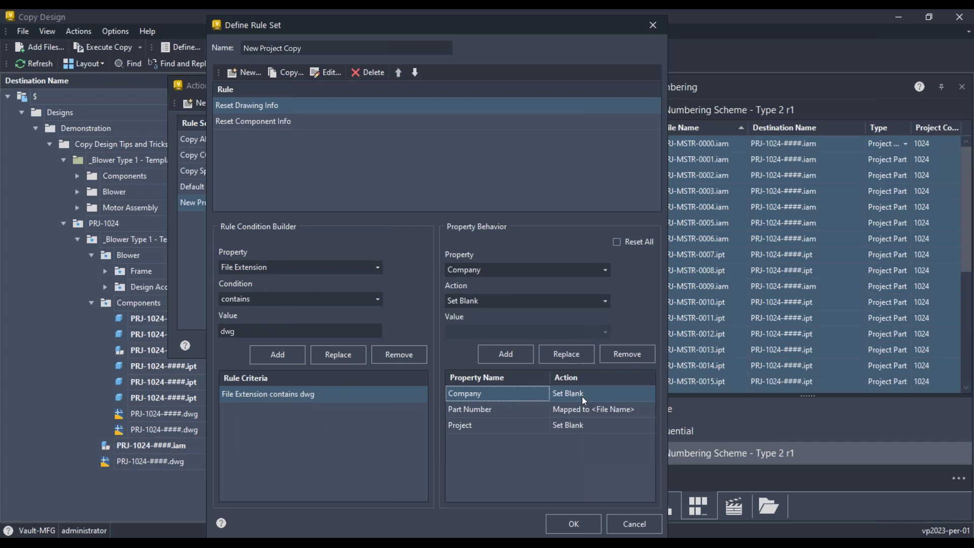
pyautogui.click(599, 411)
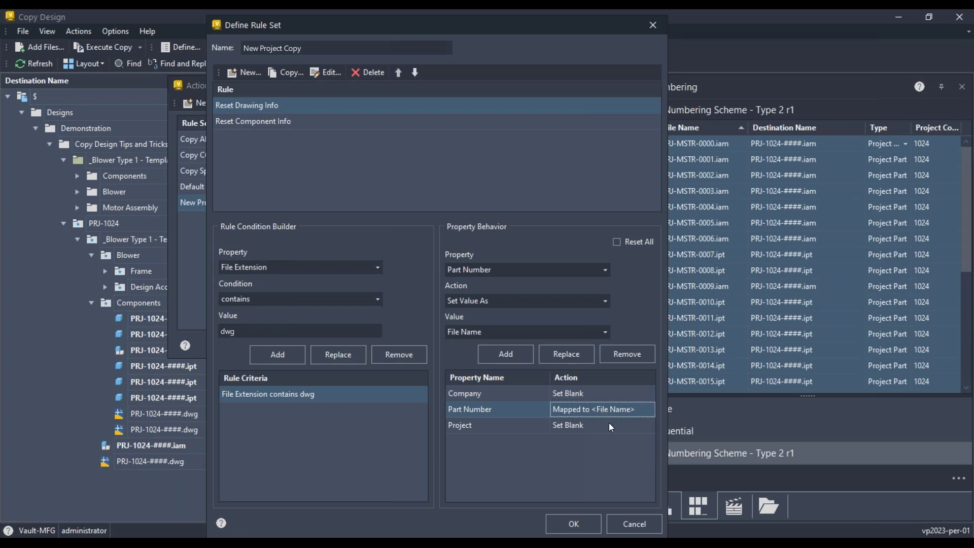
pyautogui.click(611, 426)
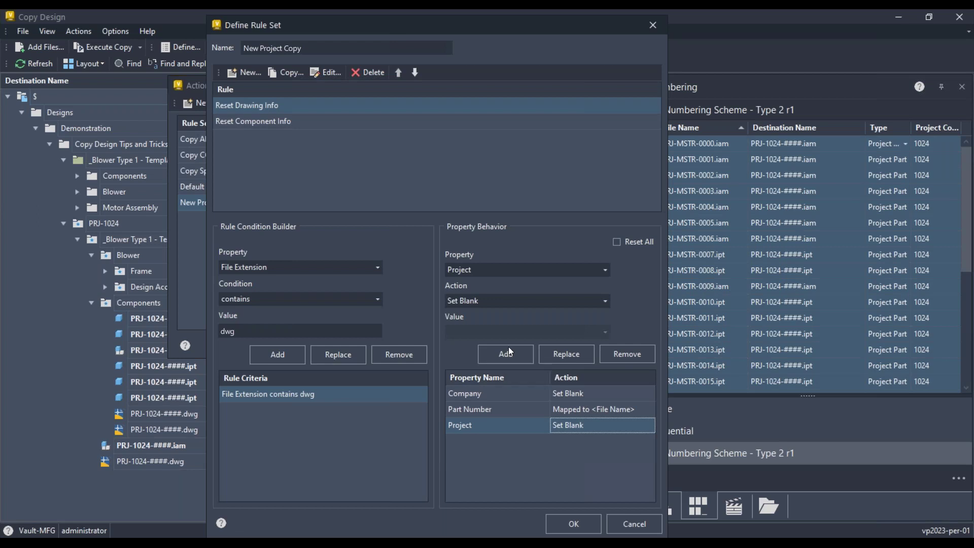
# Step: Review the Reset Component Info rule, including its Stock Number mapping, and leave the action rules without saving changes
pyautogui.click(294, 121)
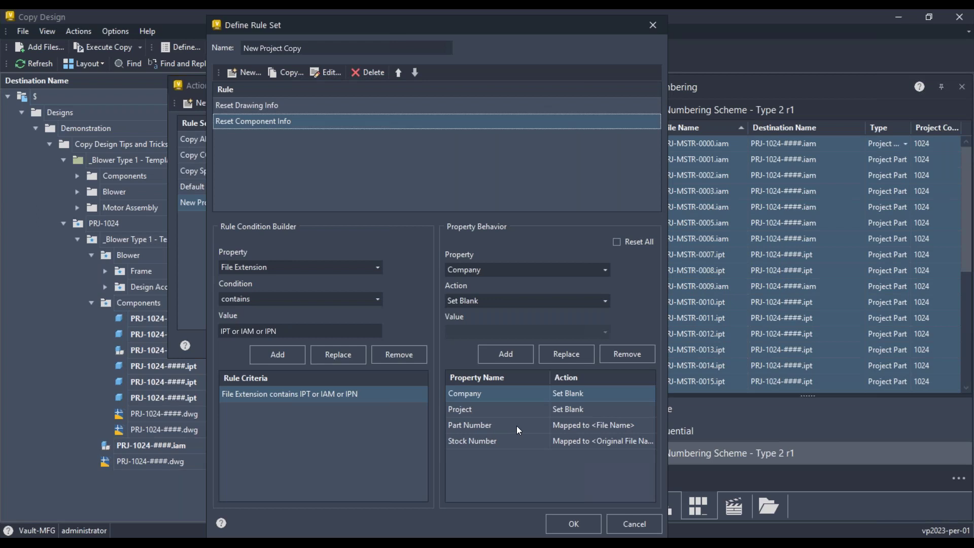
pyautogui.click(534, 444)
pyautogui.click(558, 443)
pyautogui.click(640, 530)
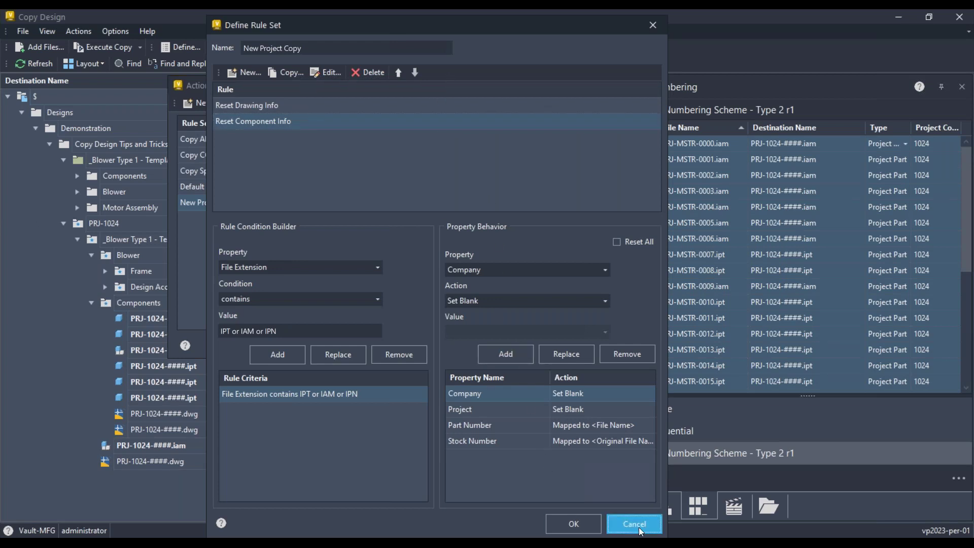
pyautogui.click(484, 346)
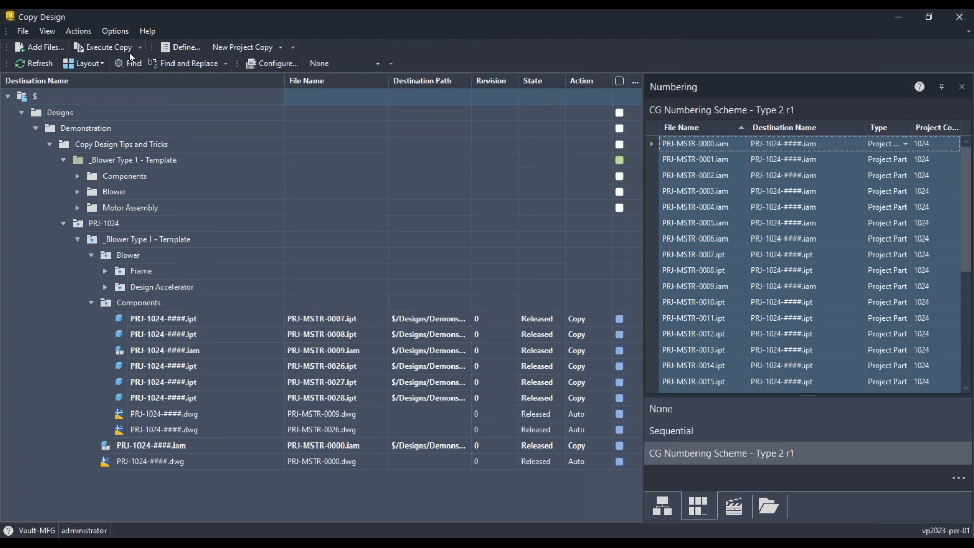
# Step: Display the copy set in Tree View
pyautogui.click(99, 50)
pyautogui.click(99, 49)
pyautogui.click(99, 64)
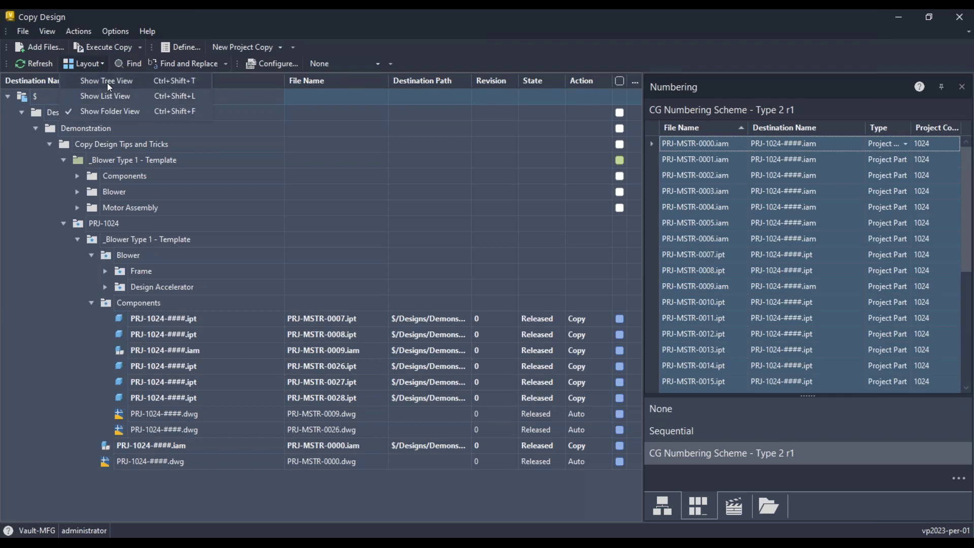
pyautogui.click(108, 84)
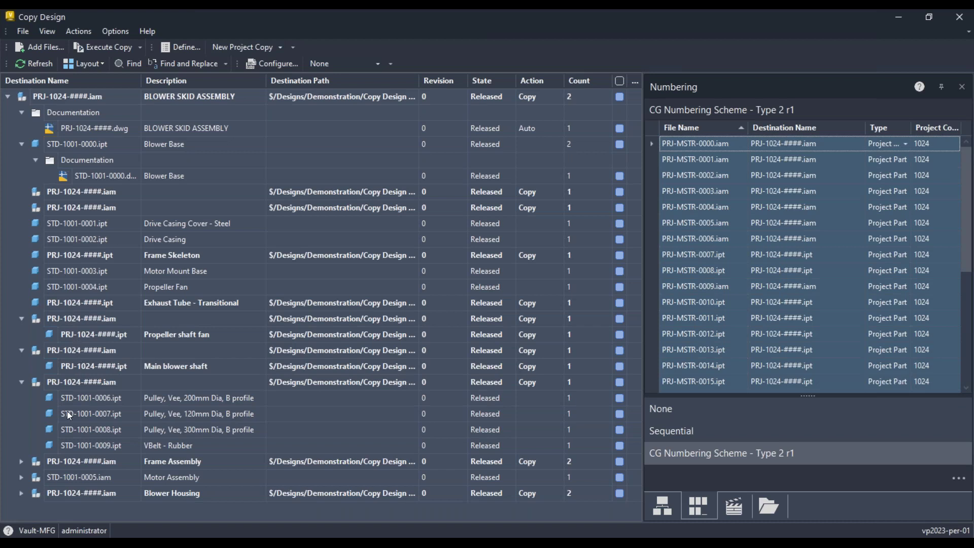
# Step: Expand all levels under the top BLOWER SKID ASSEMBLY and look through the components' destination names and copy actions
pyautogui.click(19, 462)
pyautogui.rightClick(68, 93)
pyautogui.moveTo(102, 104)
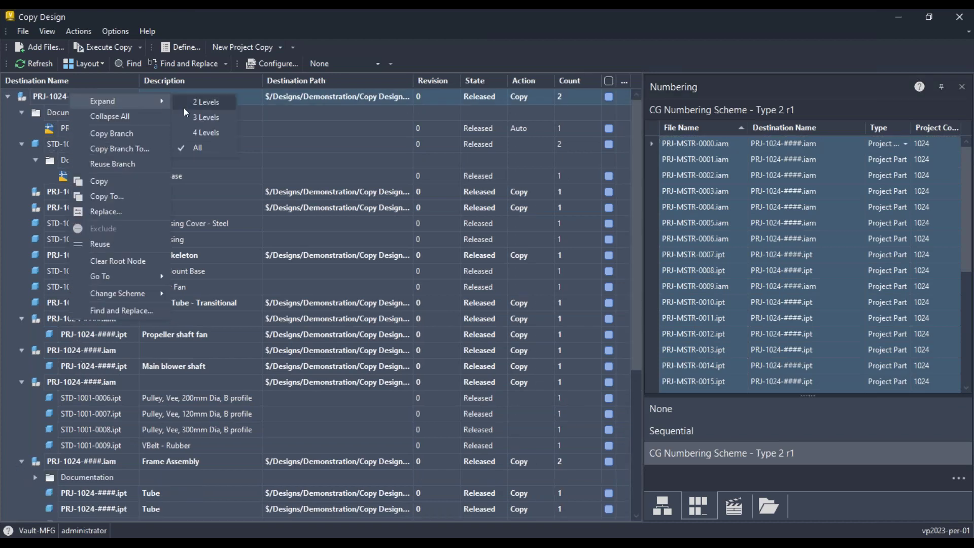
pyautogui.click(209, 146)
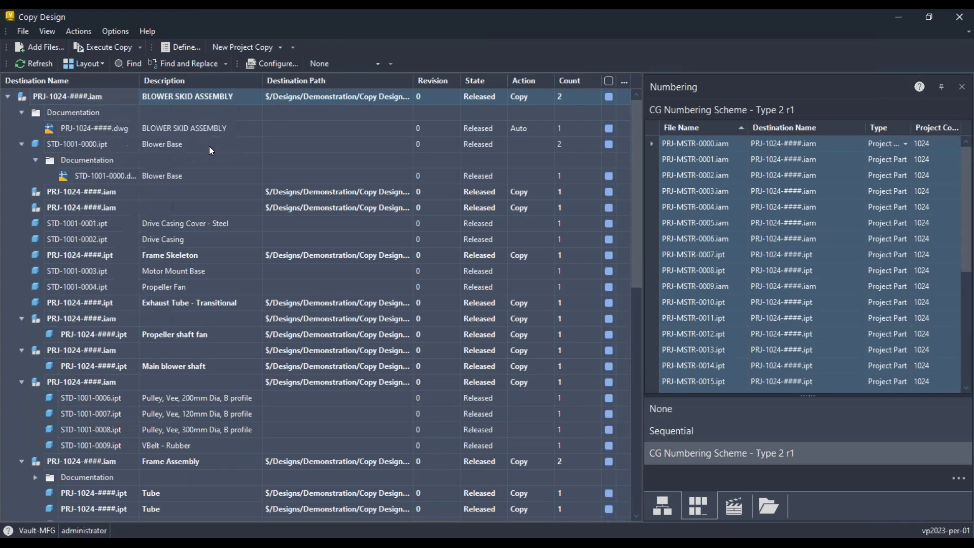
pyautogui.scroll(-4, 97, 175)
pyautogui.scroll(-6, 96, 176)
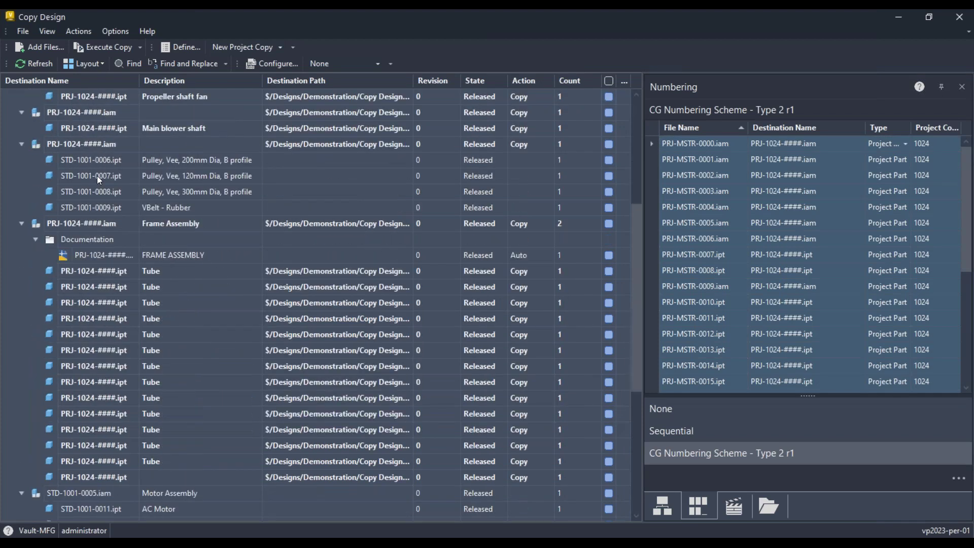
pyautogui.scroll(-1, 96, 176)
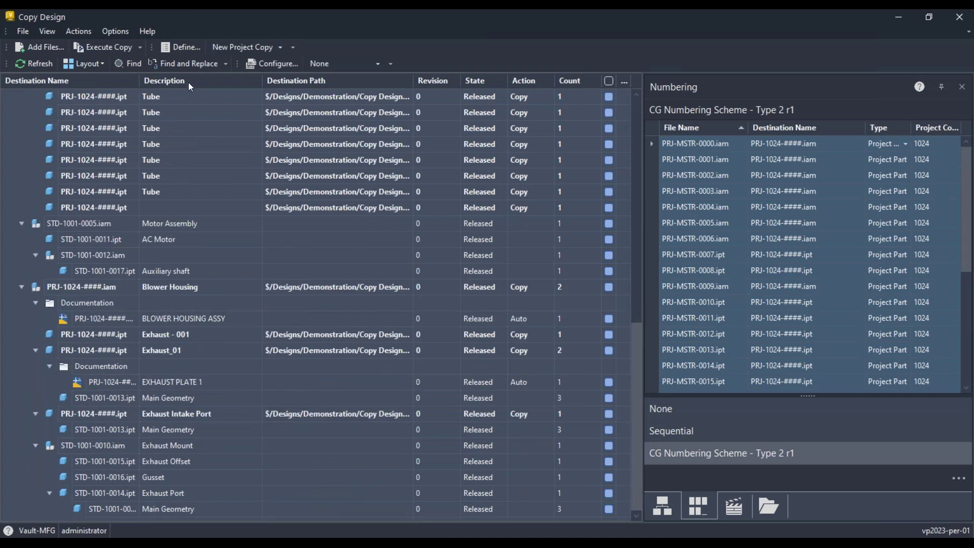
# Step: Display the copy set in List View, sort it by Action, and review the files marked for copying
pyautogui.click(101, 68)
pyautogui.click(112, 93)
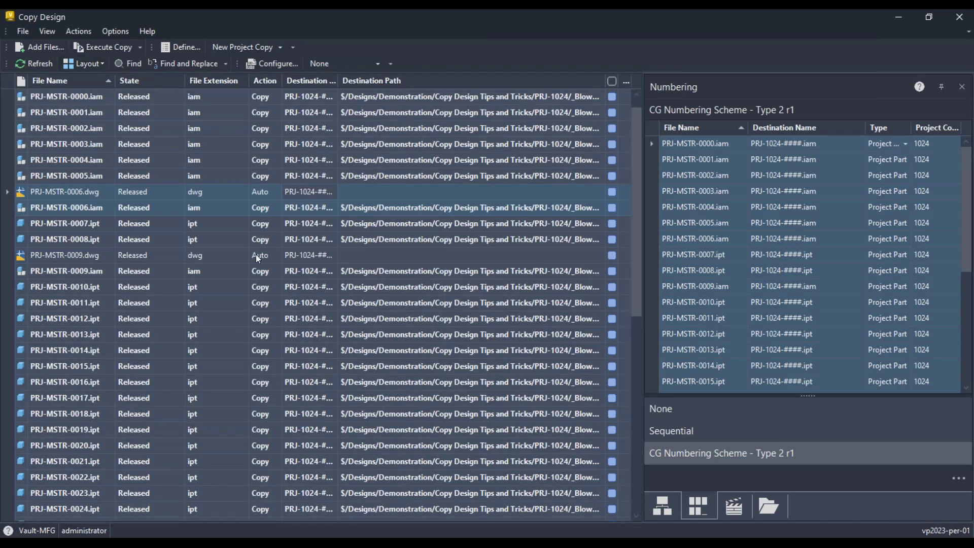
pyautogui.click(265, 81)
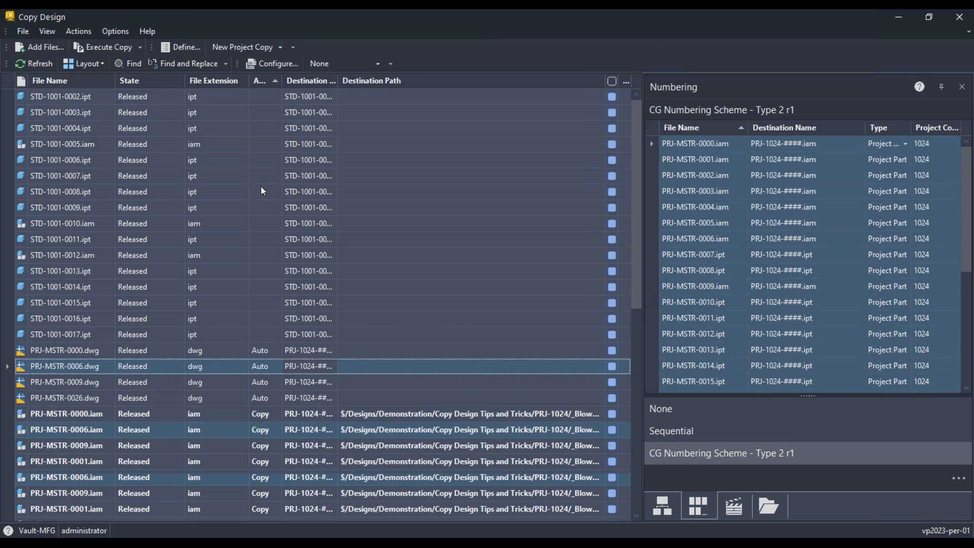
pyautogui.scroll(-3, 266, 287)
pyautogui.scroll(-4, 263, 342)
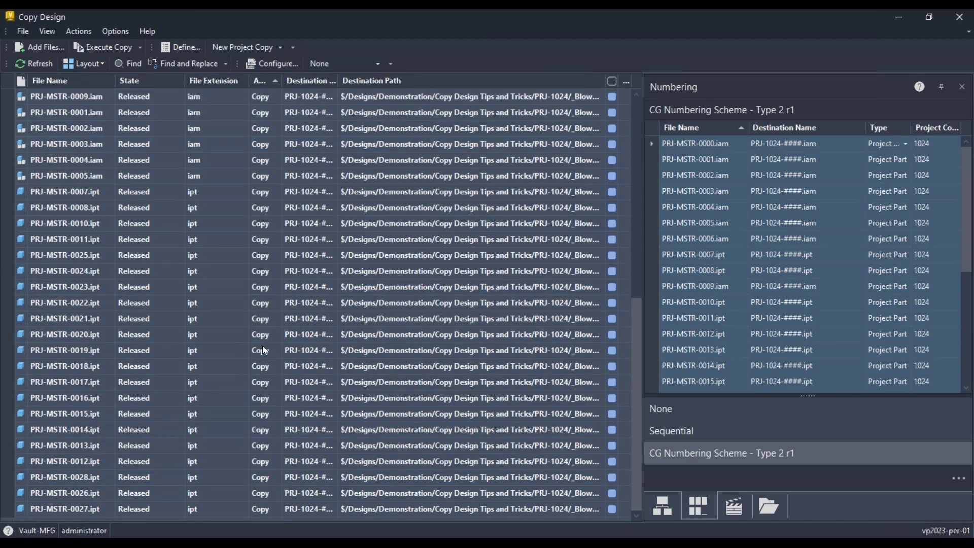
# Step: Look through the copy set in the list, checking the actions and the new PRJ-1024 destination names of the copied files
pyautogui.scroll(6, 263, 345)
pyautogui.scroll(2, 260, 329)
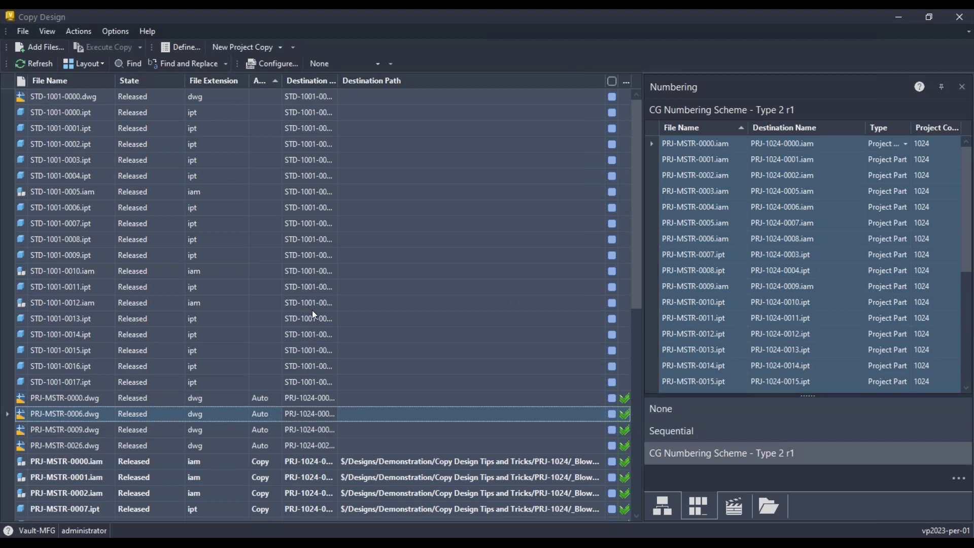
pyautogui.scroll(-4, 314, 314)
pyautogui.scroll(-4, 314, 318)
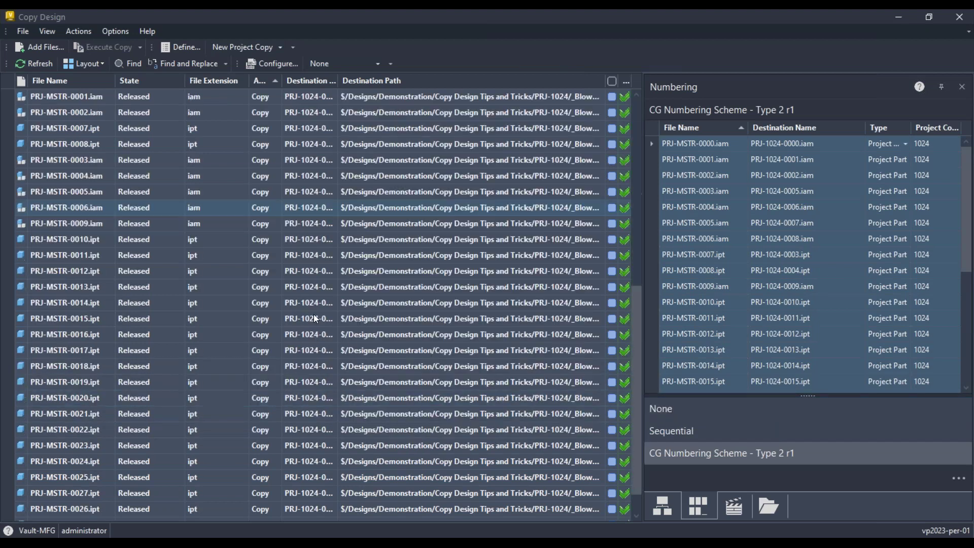
pyautogui.scroll(-1, 314, 319)
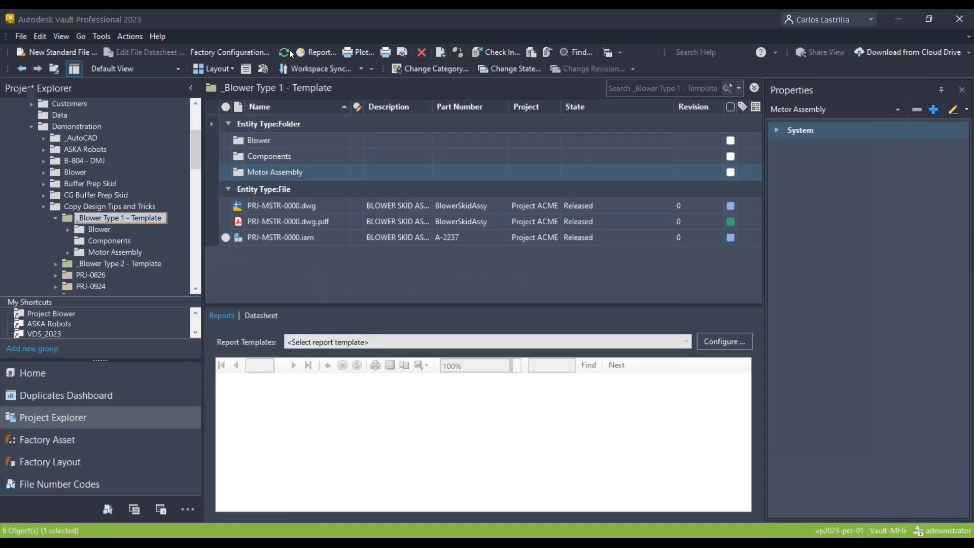
# Step: Refresh the vault and open the _Blower Type 1 - Template folder under PRJ-1024, widening the Description column and expanding its subfolders
pyautogui.click(285, 52)
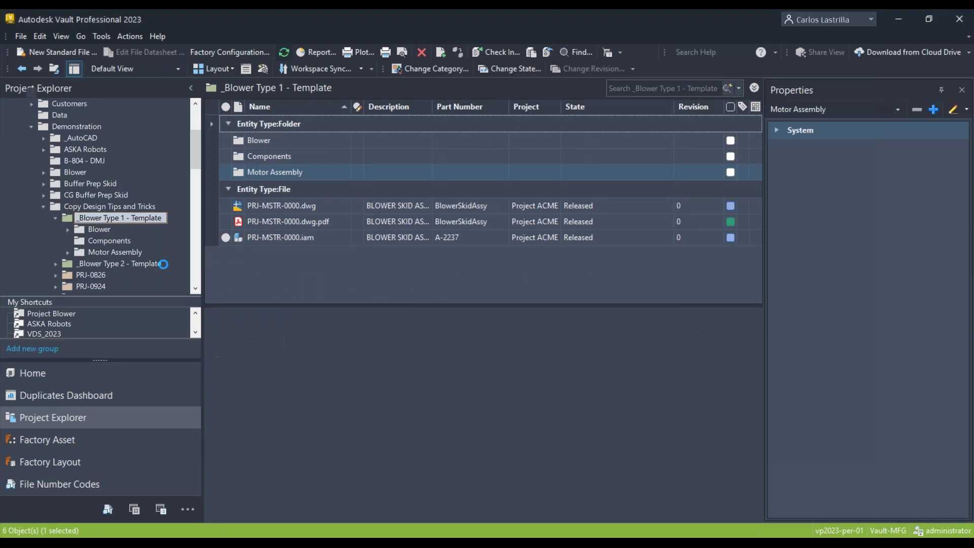
pyautogui.scroll(-2, 105, 230)
pyautogui.click(105, 231)
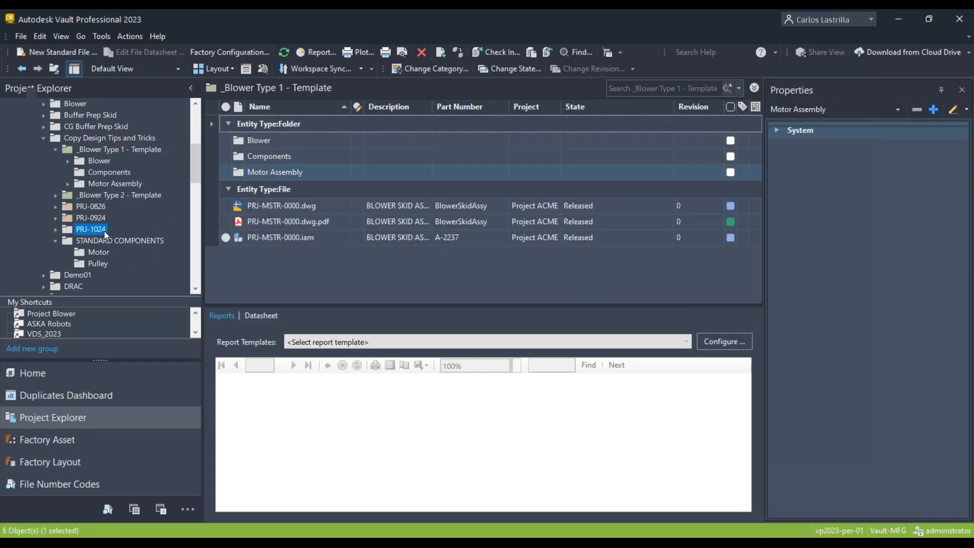
pyautogui.doubleClick(270, 140)
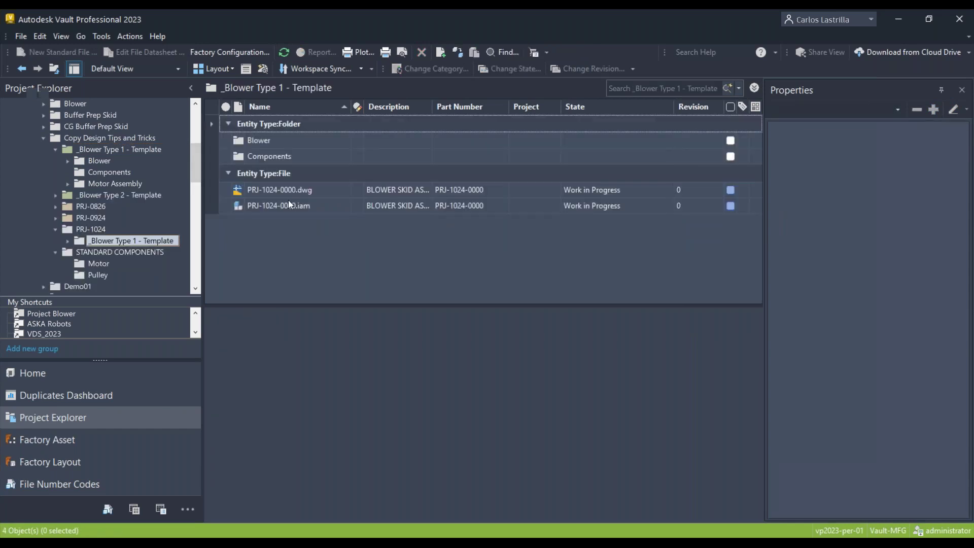
pyautogui.moveTo(432, 109); pyautogui.dragTo(569, 111)
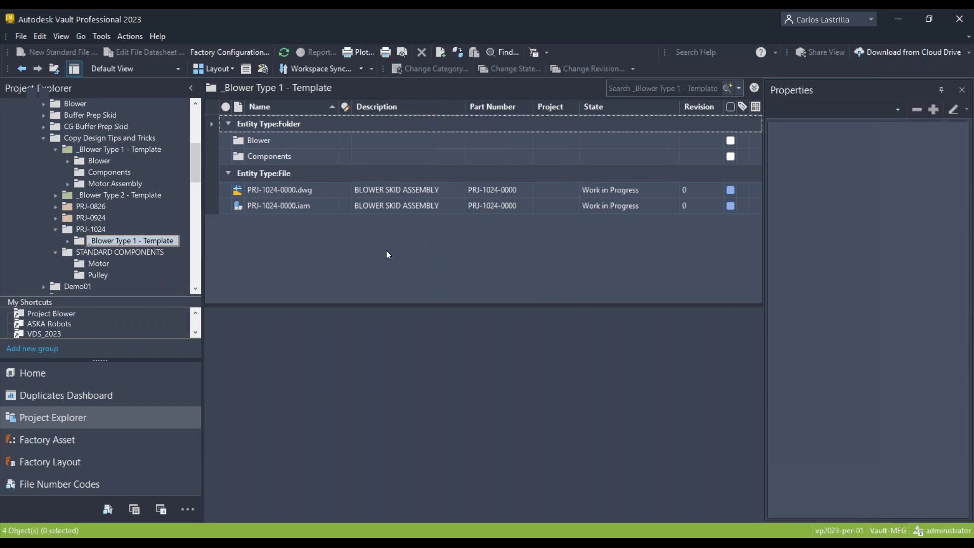
pyautogui.click(69, 242)
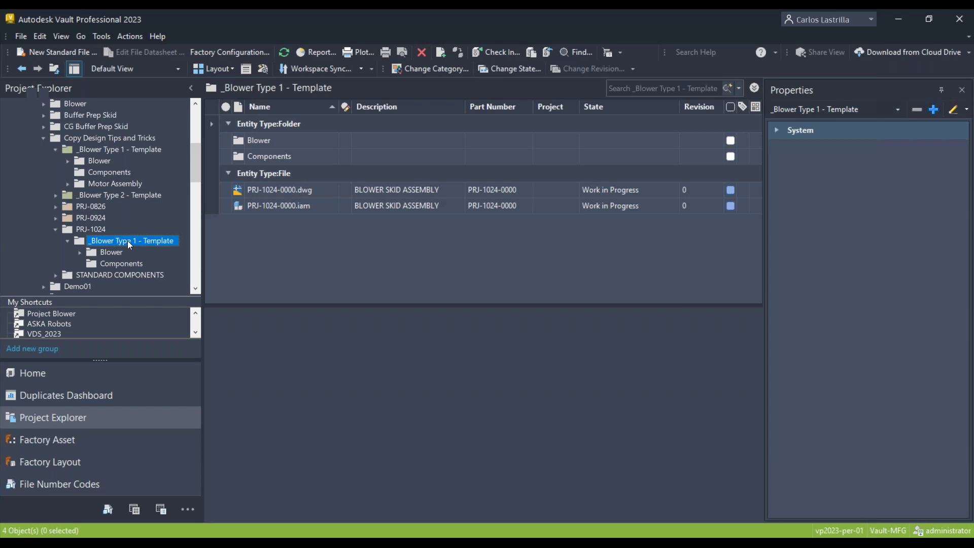
# Step: Compare the Part Number, Project and Company properties of PRJ-1024-0000.dwg with those of the template drawing PRJ-MSTR-0000.dwg
pyautogui.click(349, 196)
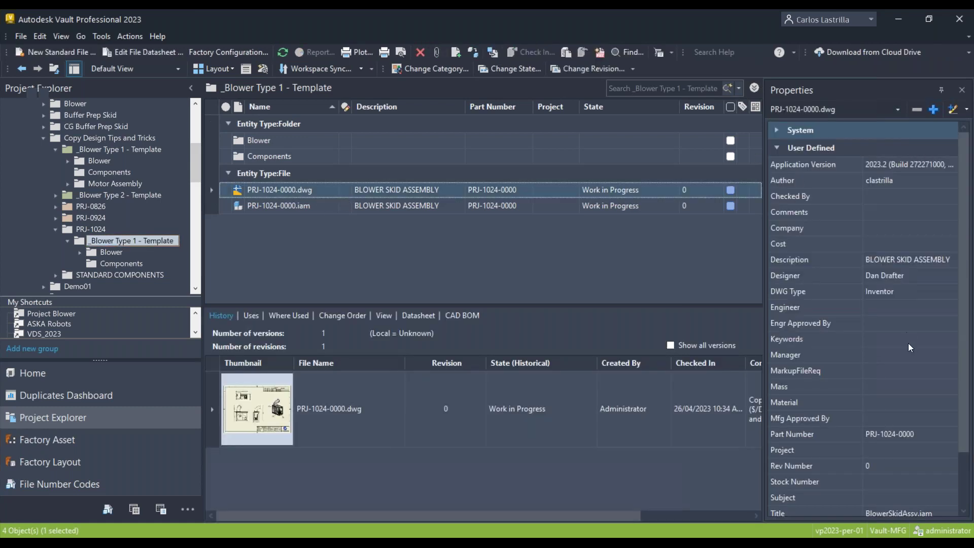
pyautogui.scroll(-2, 881, 339)
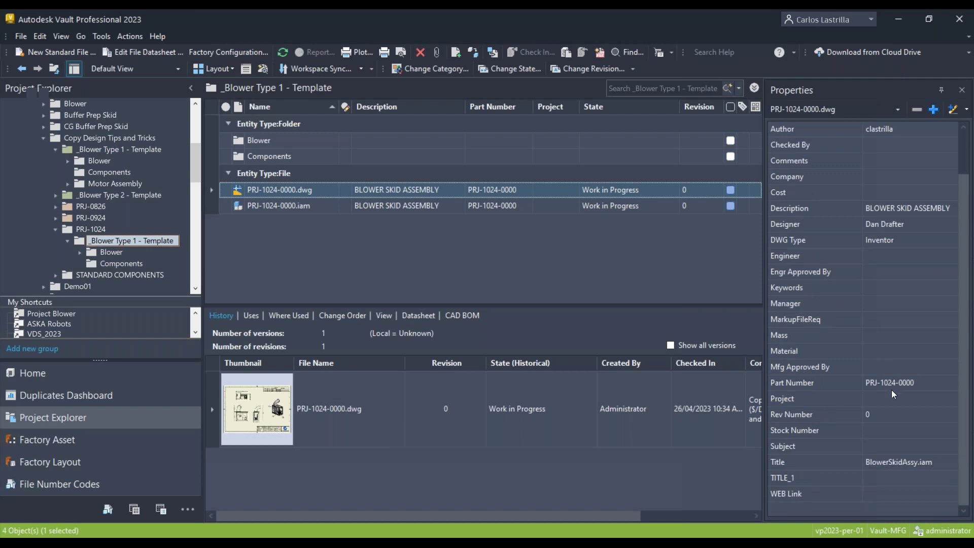
pyautogui.click(889, 399)
pyautogui.click(881, 173)
pyautogui.click(881, 174)
pyautogui.click(116, 148)
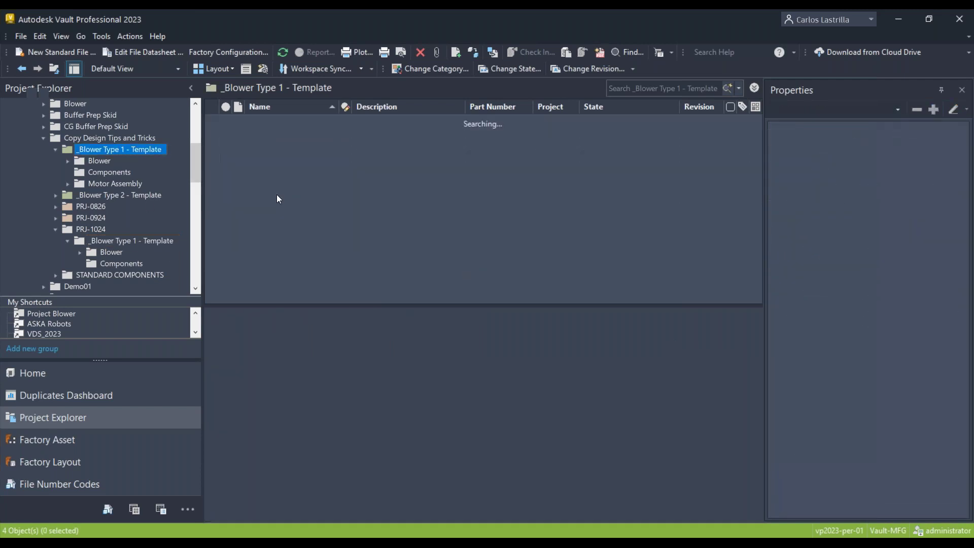
pyautogui.click(312, 210)
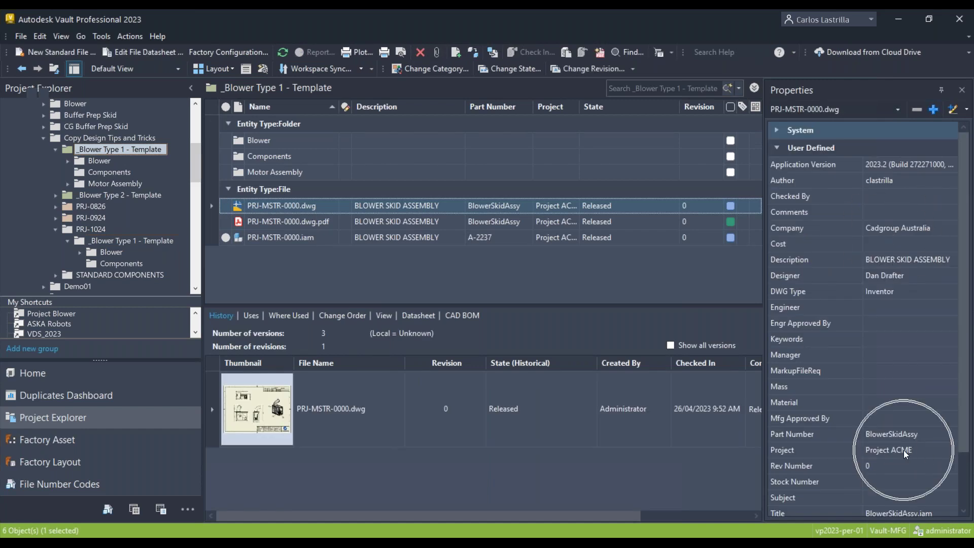
# Step: Check the Stock Number property of the copied assembly PRJ-1024-0000.iam
pyautogui.click(119, 239)
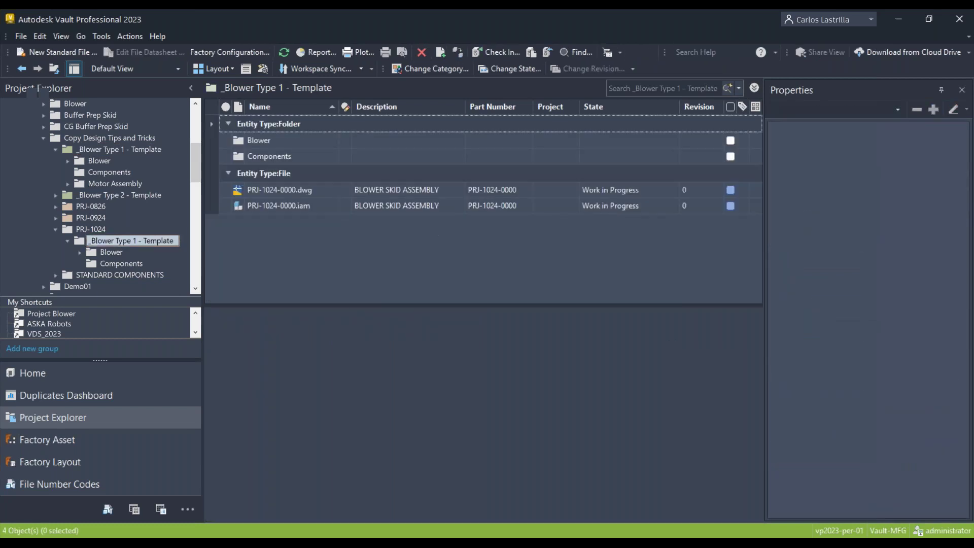
pyautogui.click(284, 206)
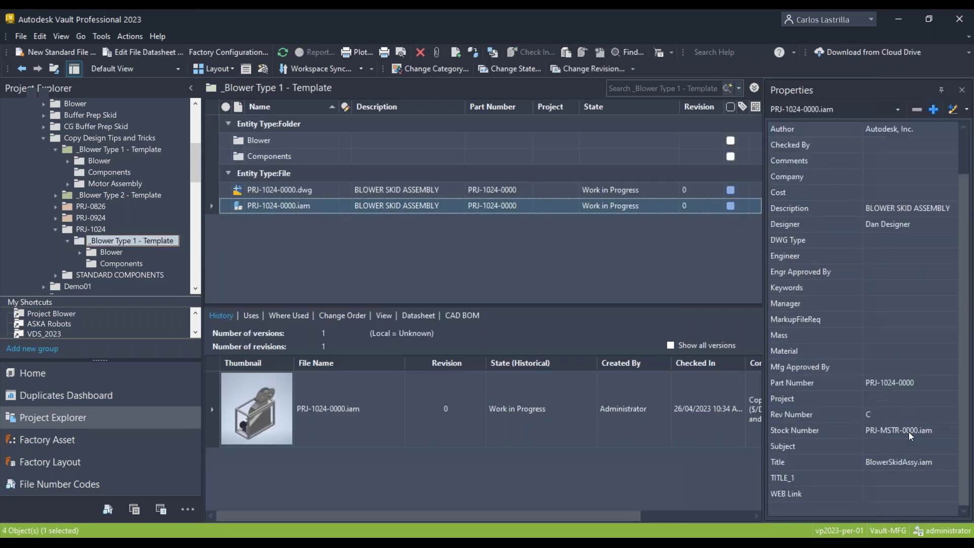
pyautogui.click(884, 431)
# Step: Move PRJ-1024-0000.dwg and PRJ-1024-0000.iam from the copied template folder up into the PRJ-1024 folder
pyautogui.keyDown('ctrl'); pyautogui.click(284, 192); pyautogui.keyUp('ctrl')
pyautogui.moveTo(283, 195); pyautogui.dragTo(81, 234)
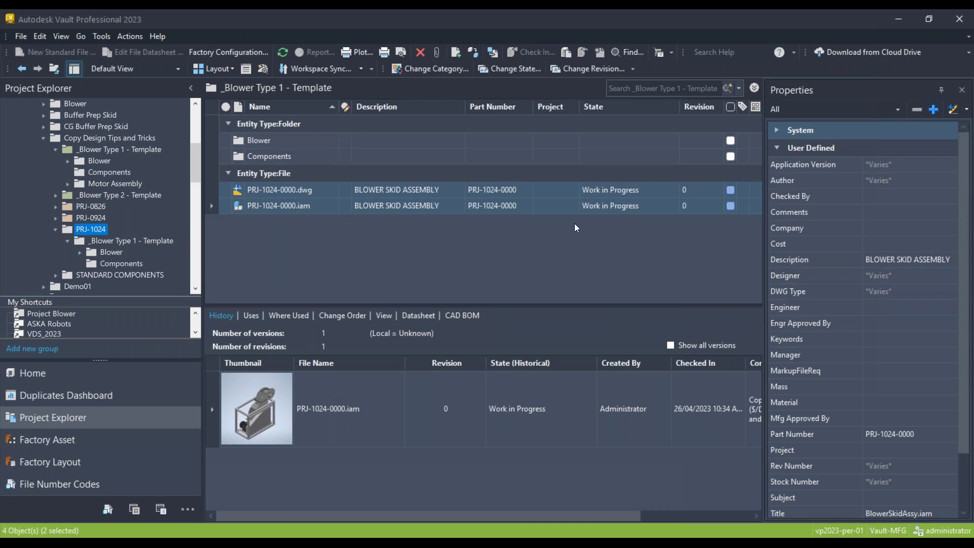
pyautogui.moveTo(923, 150); pyautogui.dragTo(366, 104)
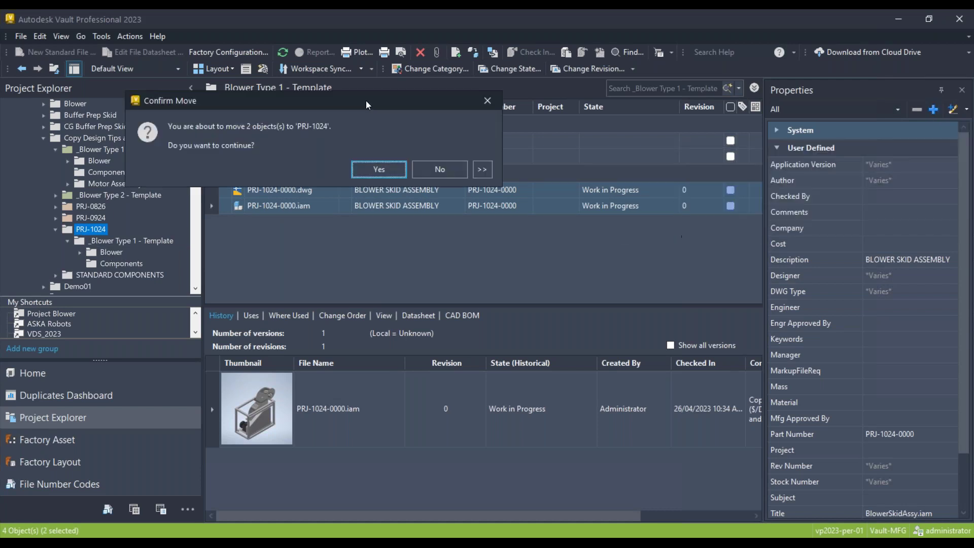
pyautogui.click(379, 168)
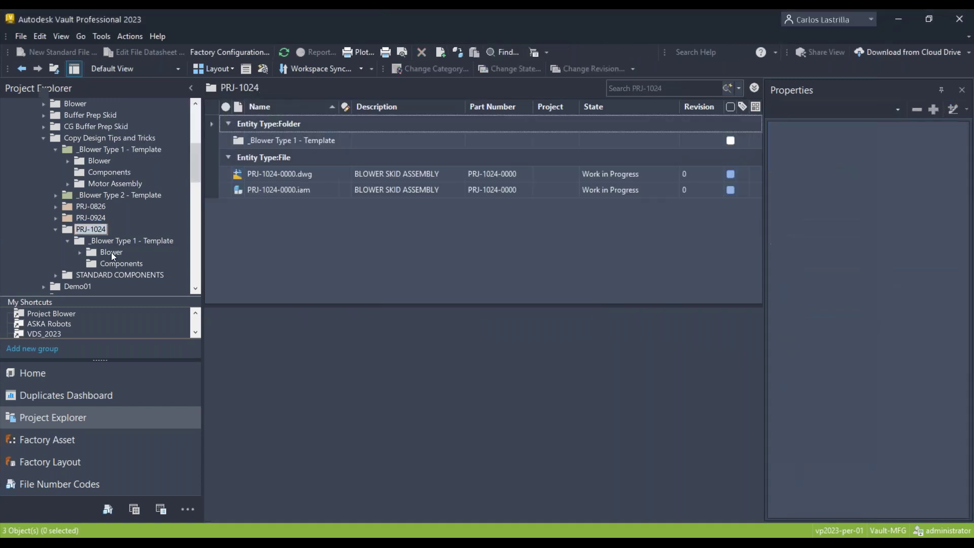
# Step: Move the Blower and Components subfolders out of the copied template folder directly into PRJ-1024
pyautogui.click(111, 253)
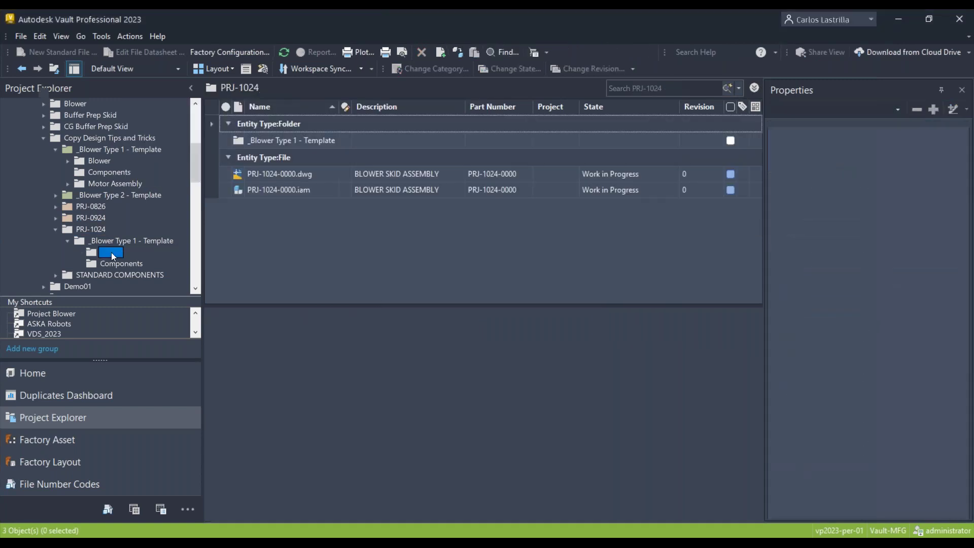
pyautogui.moveTo(113, 257); pyautogui.dragTo(91, 230)
pyautogui.click(376, 168)
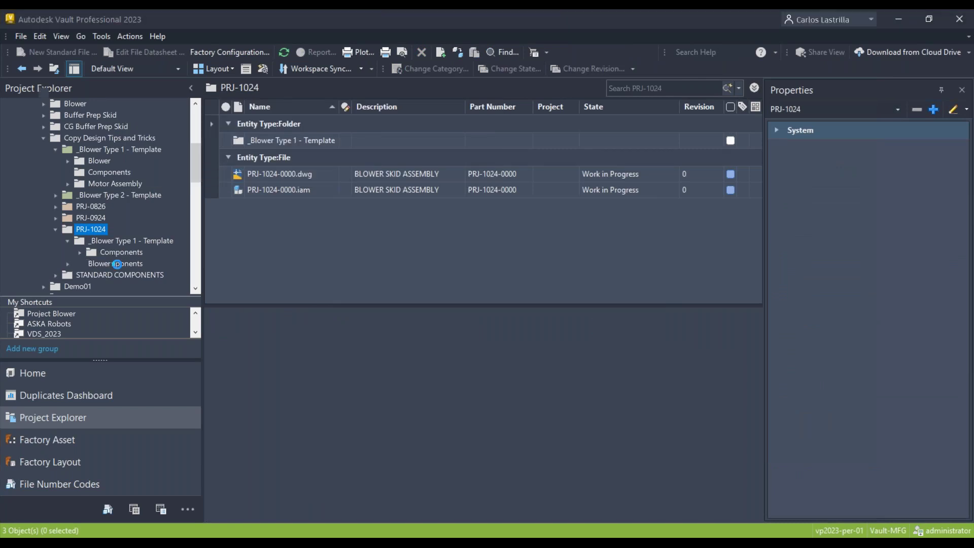
pyautogui.click(123, 253)
pyautogui.moveTo(123, 254); pyautogui.dragTo(91, 229)
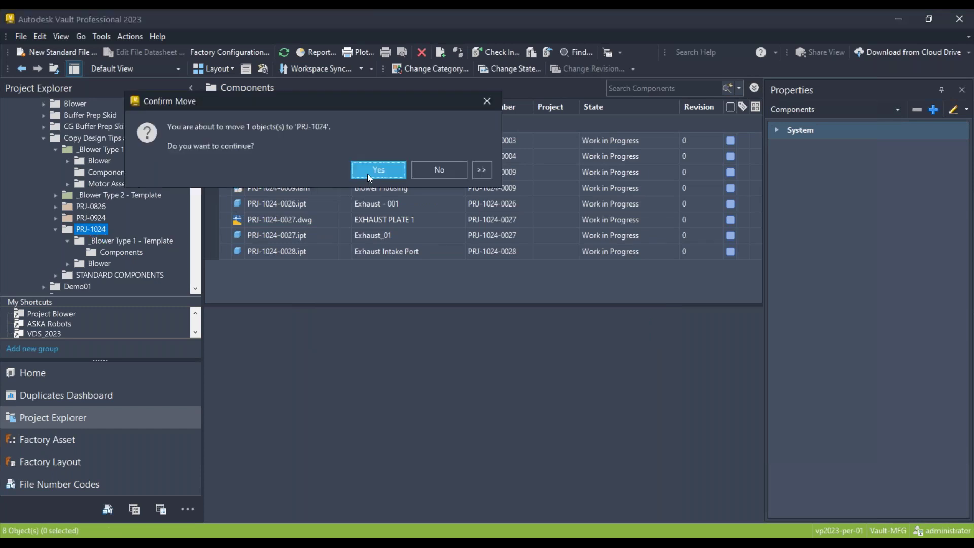
pyautogui.click(367, 174)
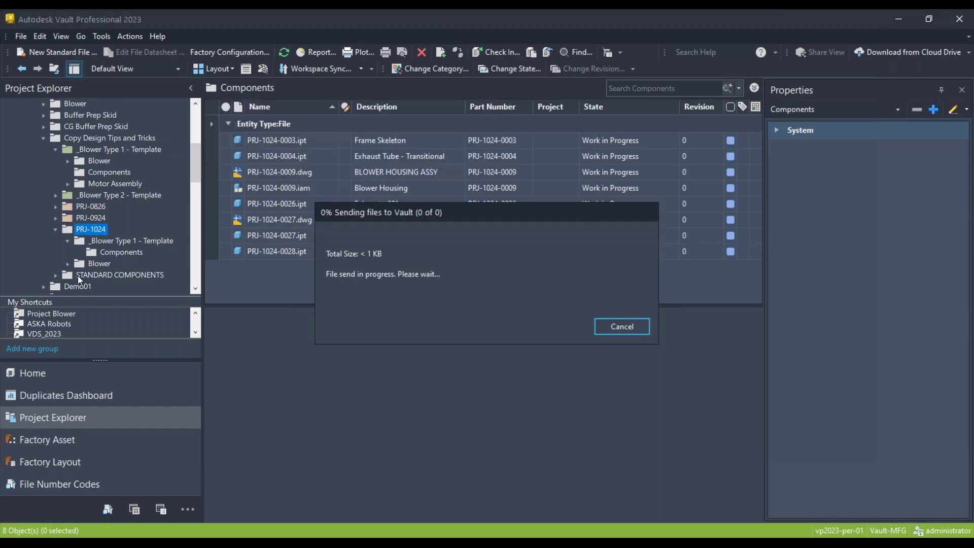
# Step: Permanently delete the emptied _Blower Type 1 - Template folder inside PRJ-1024
pyautogui.click(120, 241)
pyautogui.rightClick(114, 244)
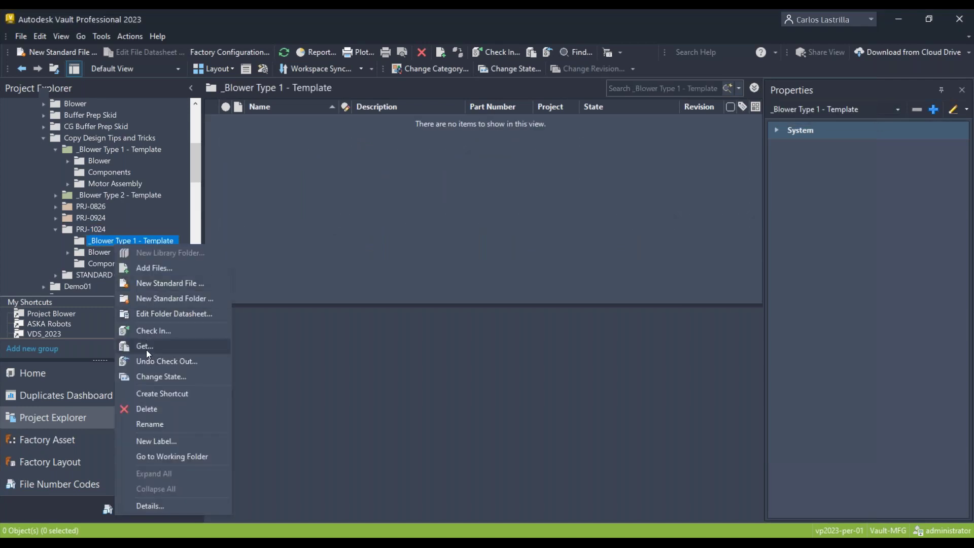
pyautogui.click(152, 408)
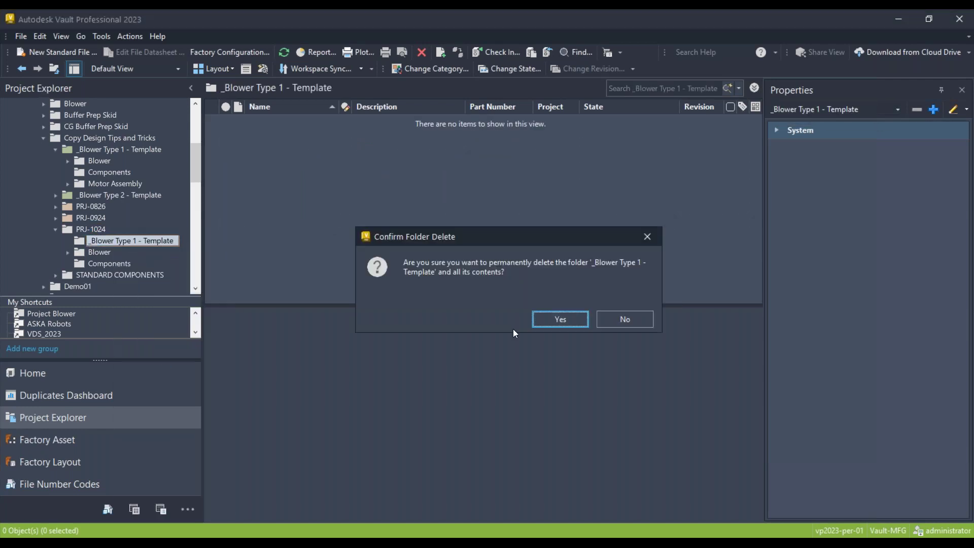
pyautogui.click(563, 319)
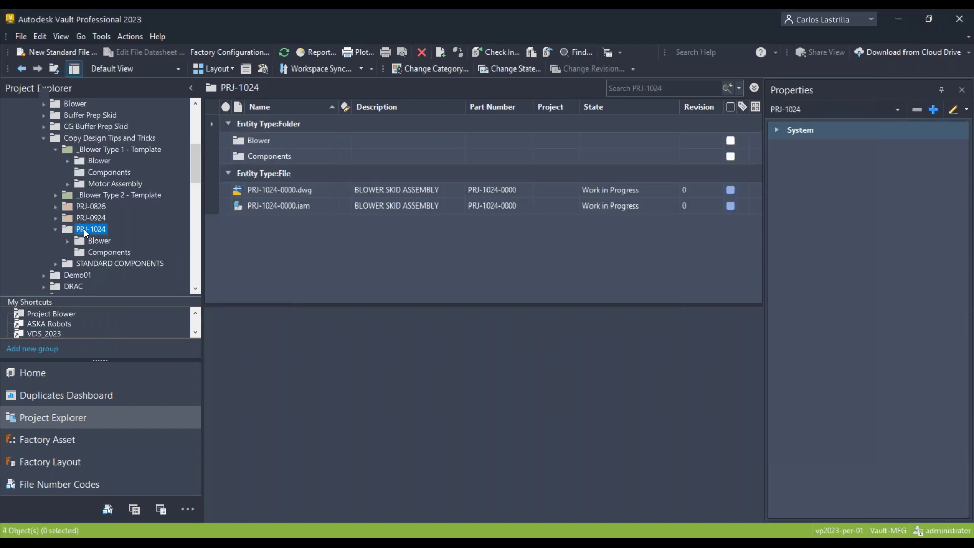
# Step: Open PRJ-1024-0000.iam from the PRJ-1024 folder in Inventor without checking it out, accepting the component update message
pyautogui.click(294, 190)
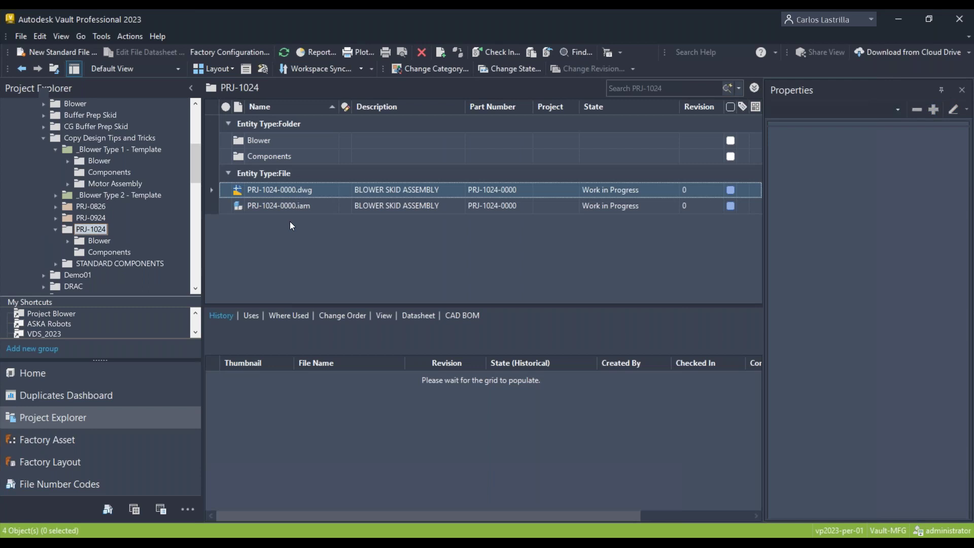
pyautogui.click(297, 205)
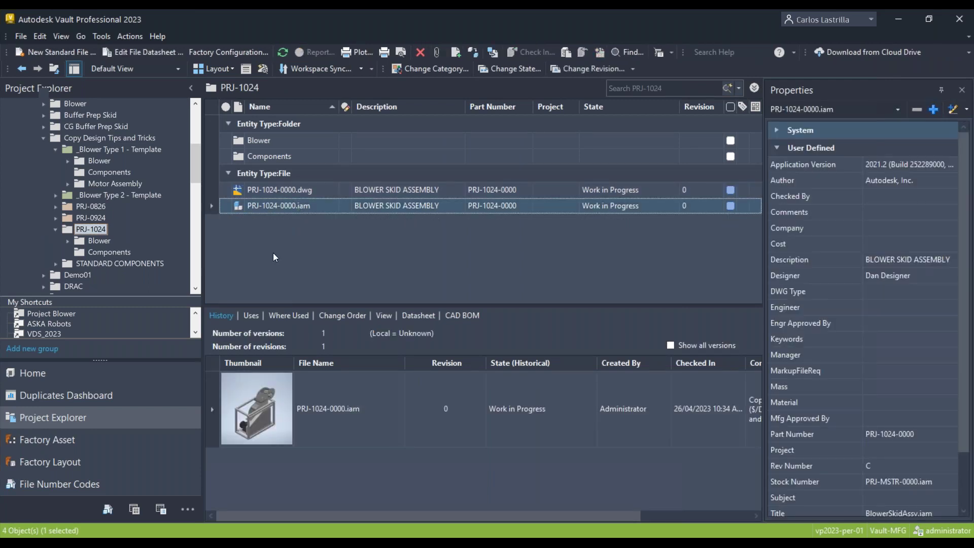
pyautogui.rightClick(275, 206)
pyautogui.click(336, 120)
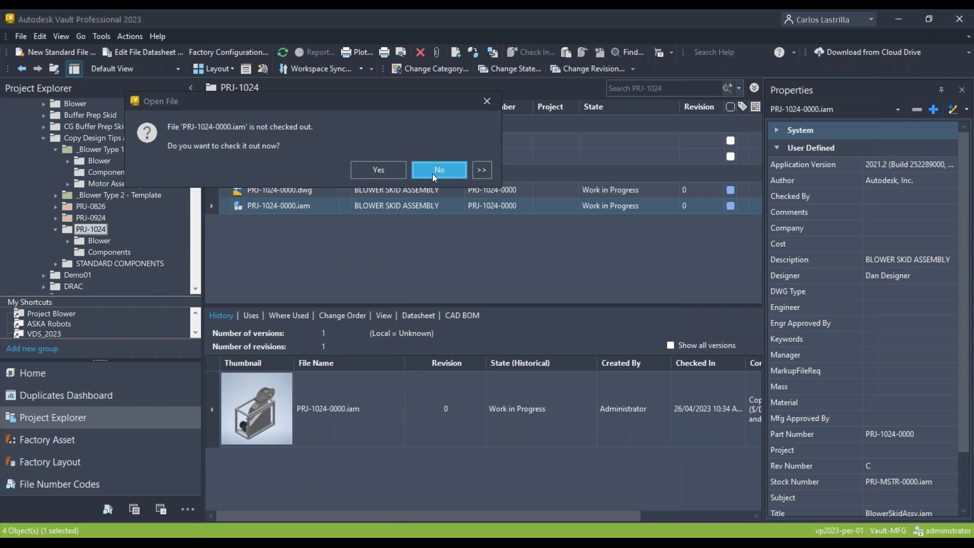
pyautogui.click(432, 174)
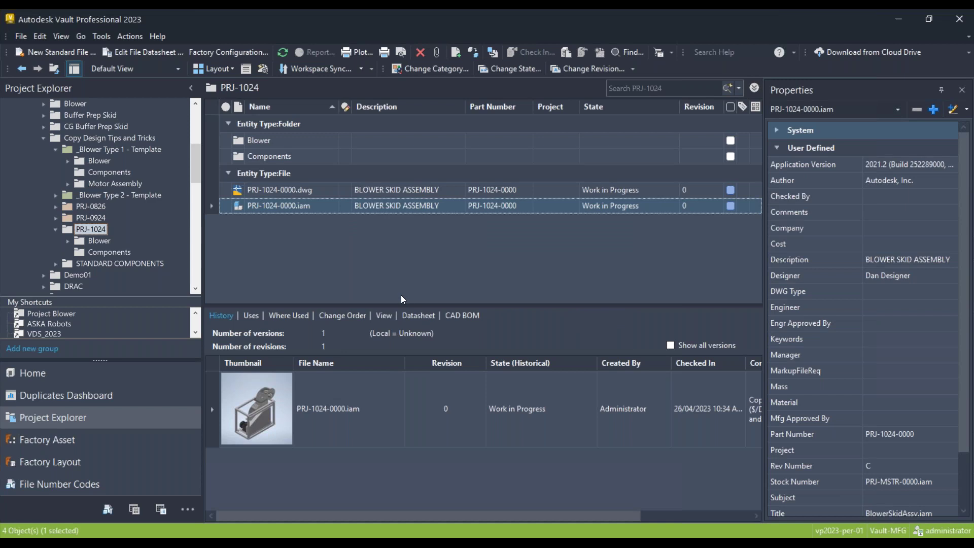
pyautogui.click(523, 297)
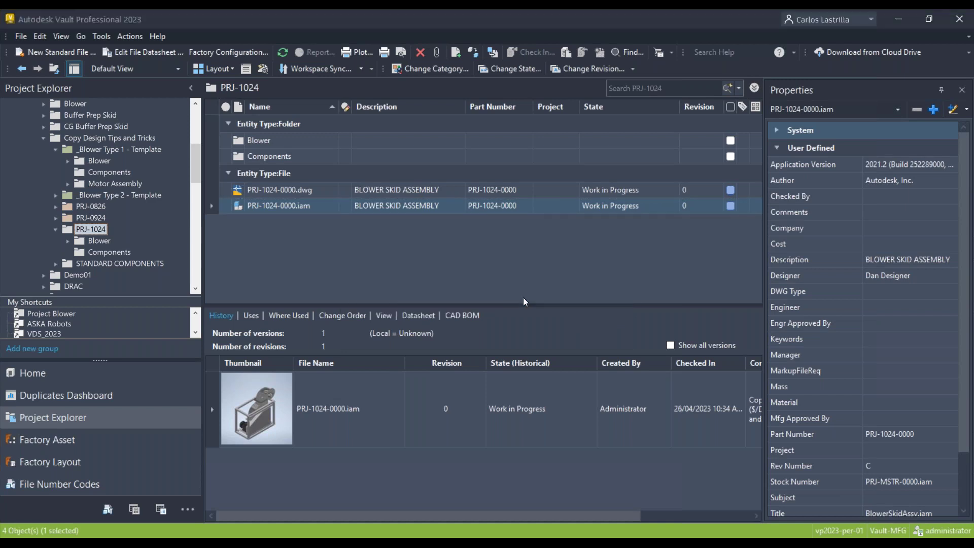
pyautogui.click(441, 303)
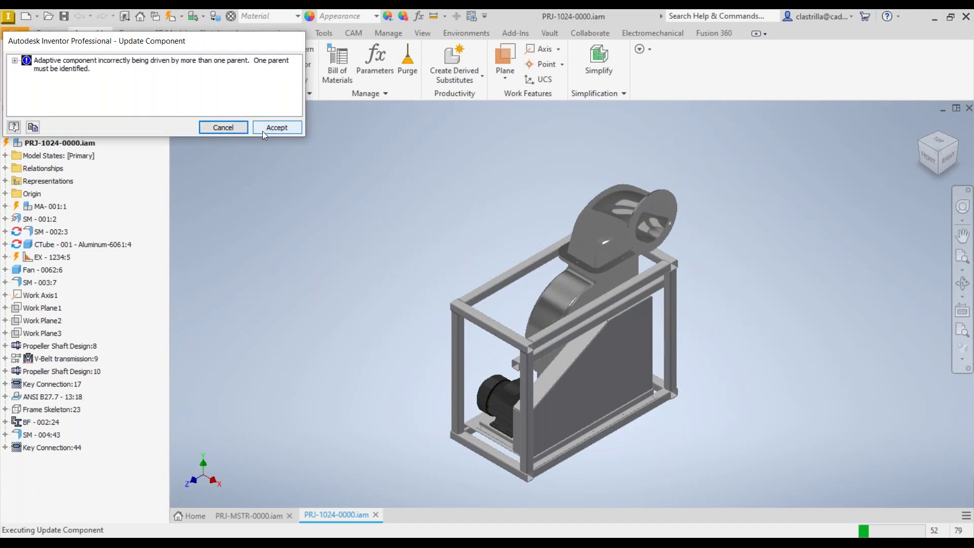
pyautogui.click(263, 129)
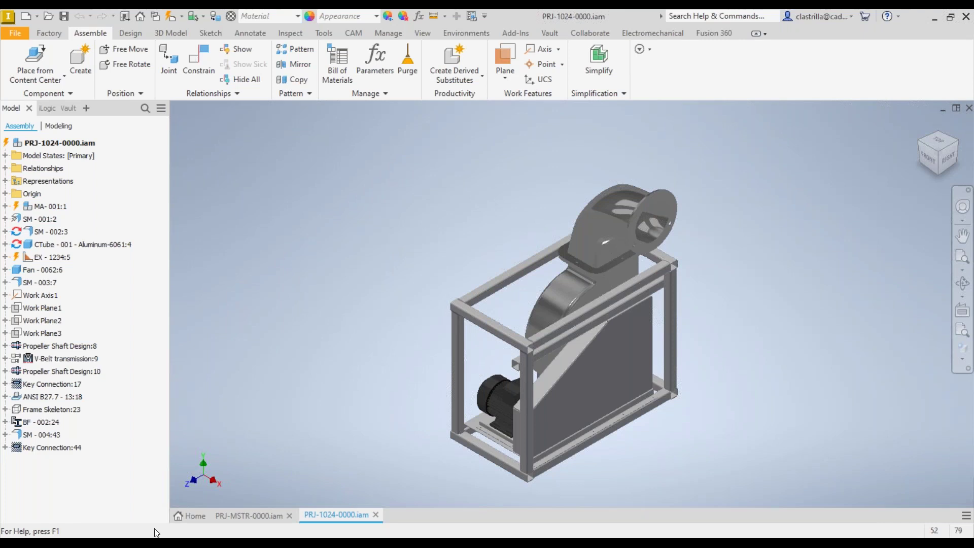
# Step: Reduce the Inventor window from full screen and maximize the Vault Professional window
pyautogui.hotkey('alt', 'Tab')
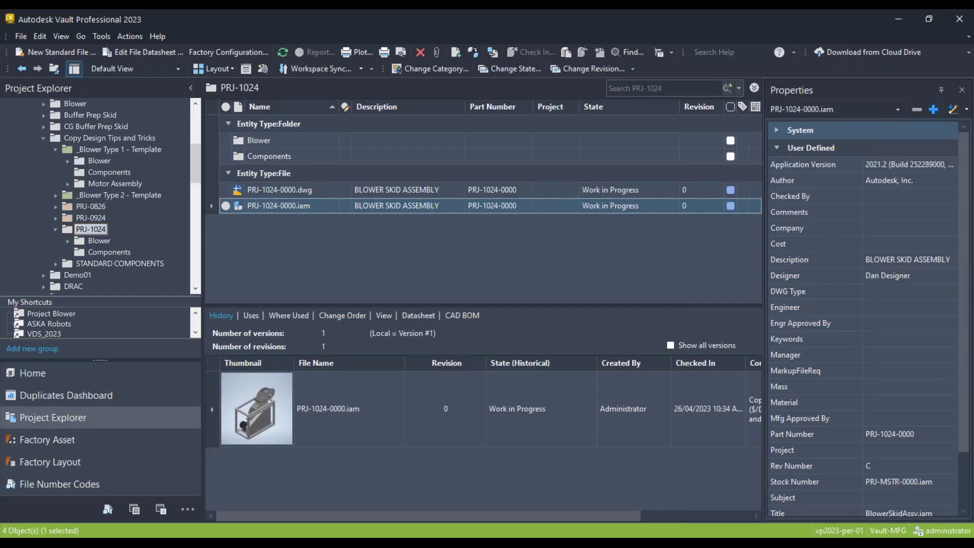
pyautogui.hotkey('alt', 'Tab')
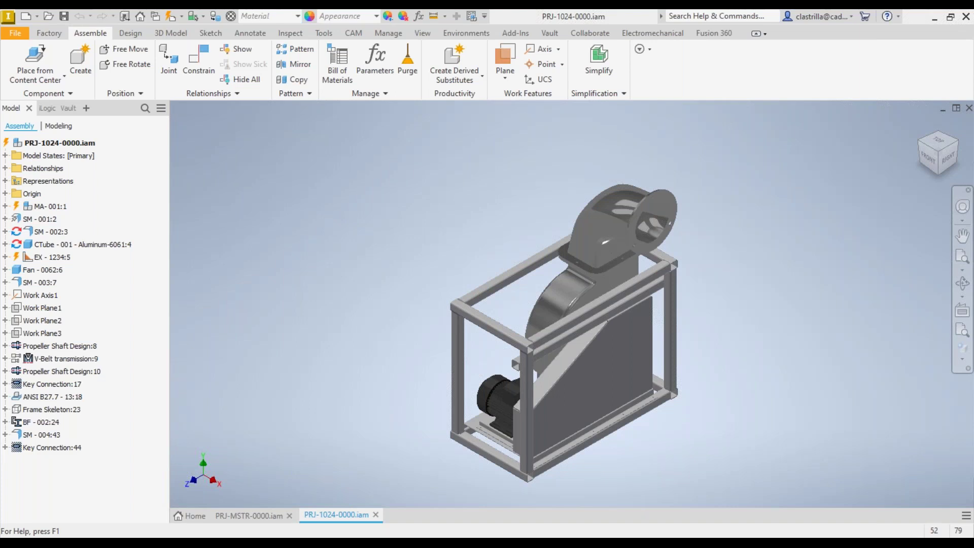
pyautogui.click(950, 17)
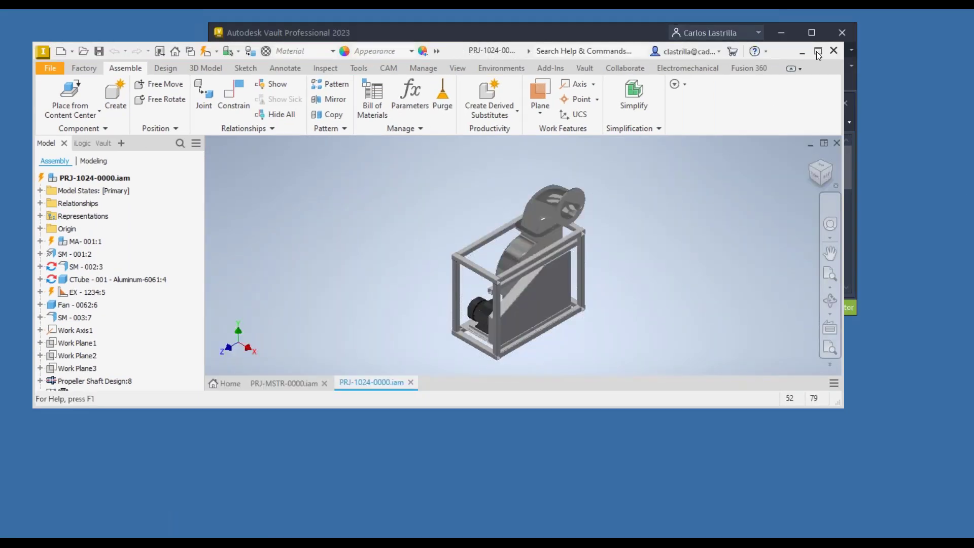
pyautogui.click(813, 32)
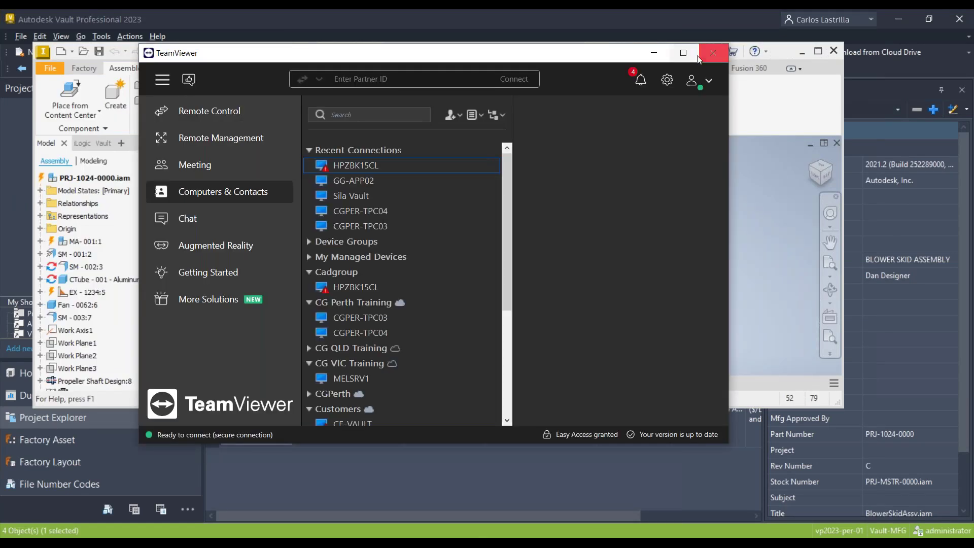
# Step: Close the TeamViewer window and switch back to Vault Professional
pyautogui.click(692, 49)
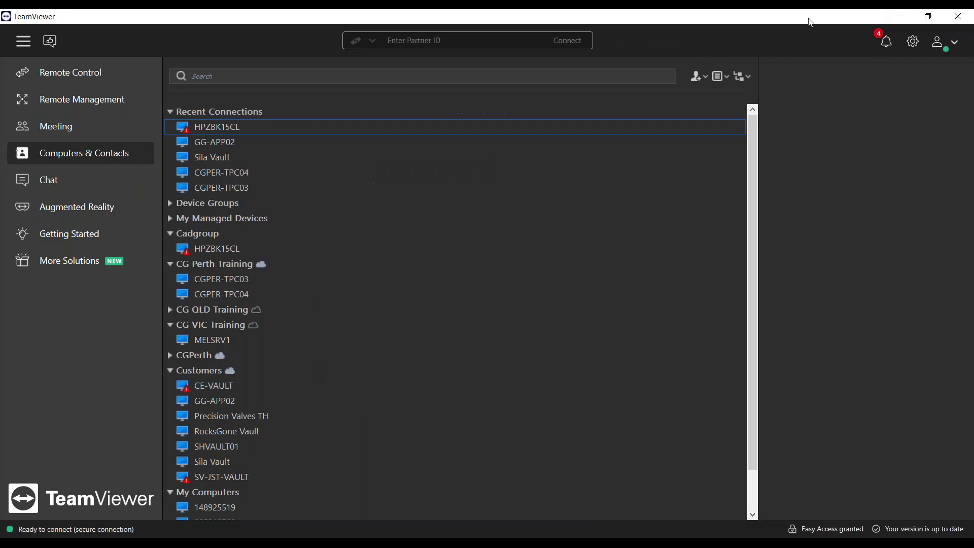
pyautogui.click(959, 17)
pyautogui.hotkey('alt', 'Tab')
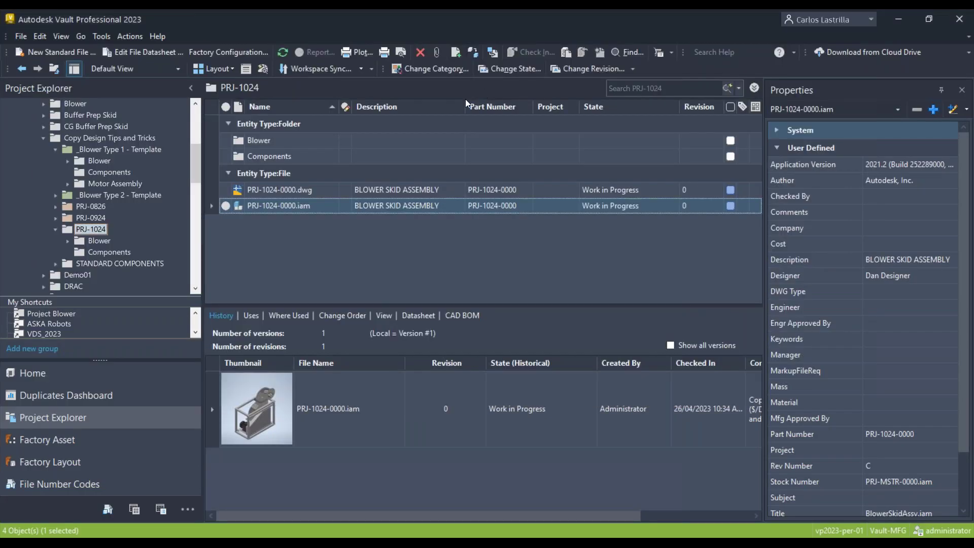
# Step: Review the drawing and assembly in PRJ-1024 and the contents of the _Blower Type 2 - Template and STANDARD COMPONENTS folders
pyautogui.click(273, 195)
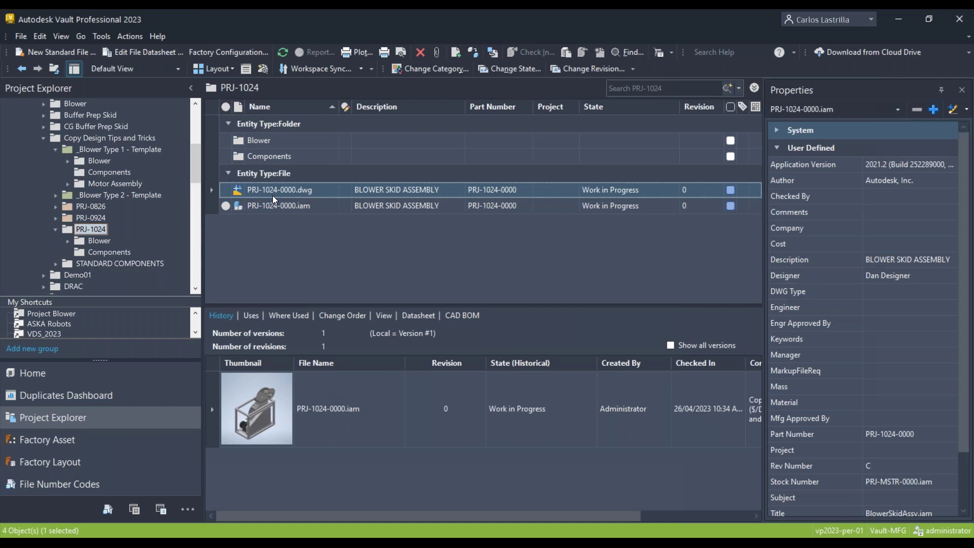
pyautogui.click(275, 204)
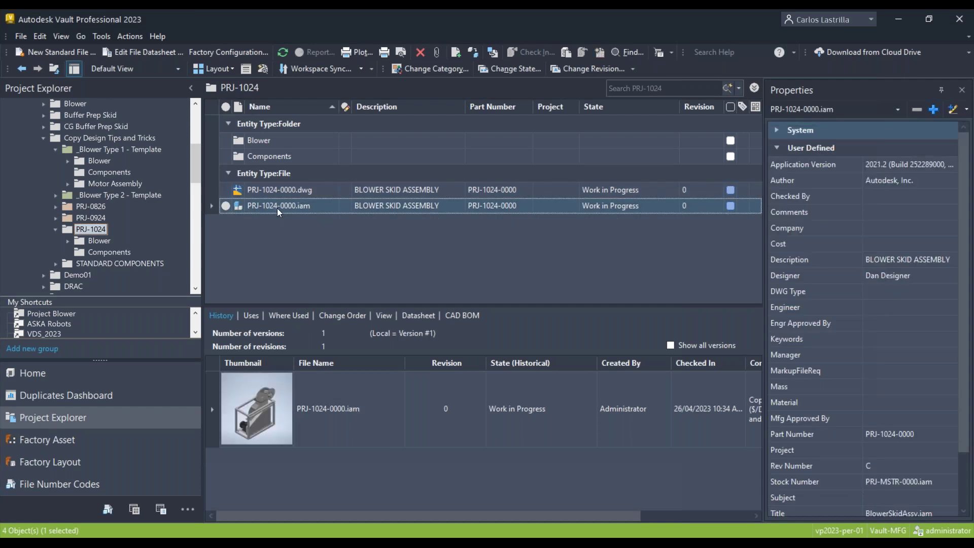
pyautogui.click(136, 195)
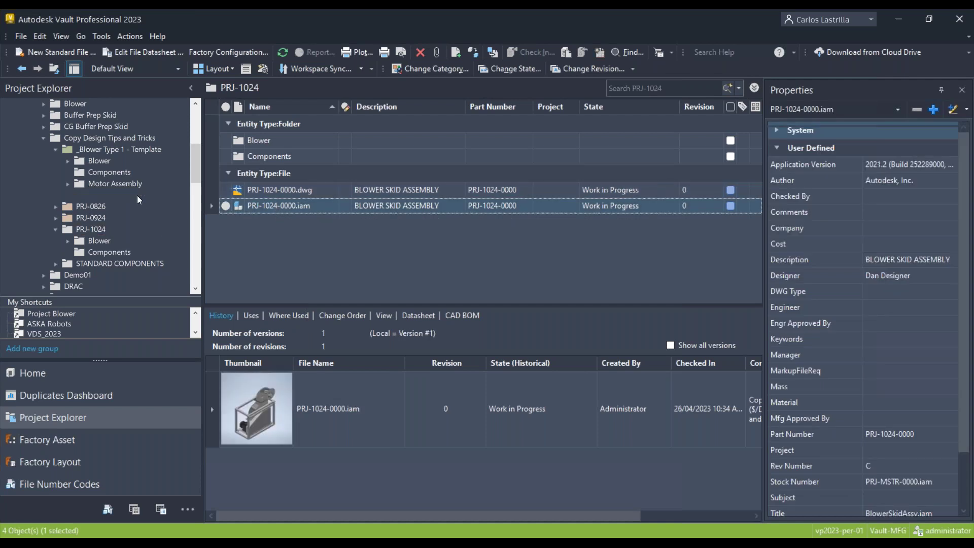
pyautogui.click(57, 196)
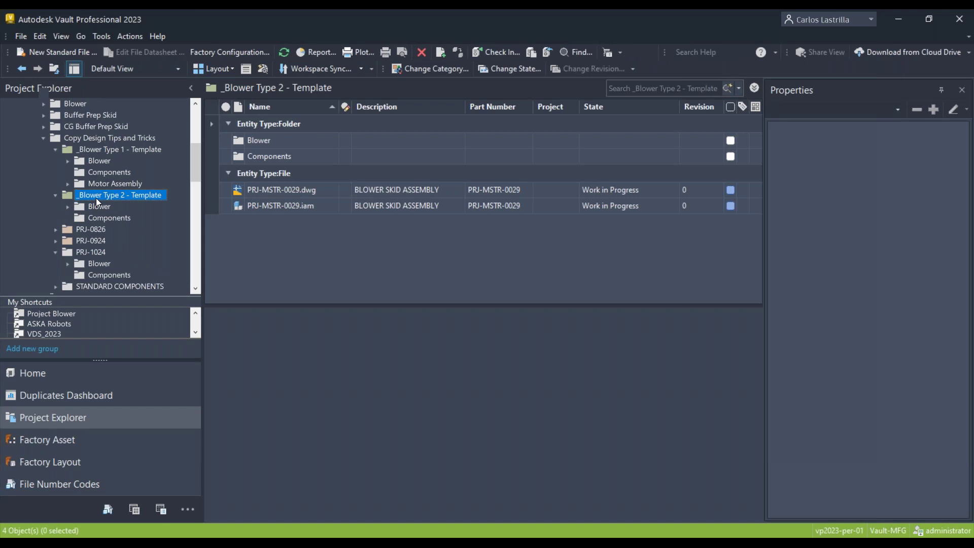
pyautogui.click(117, 287)
pyautogui.scroll(-1, 76, 263)
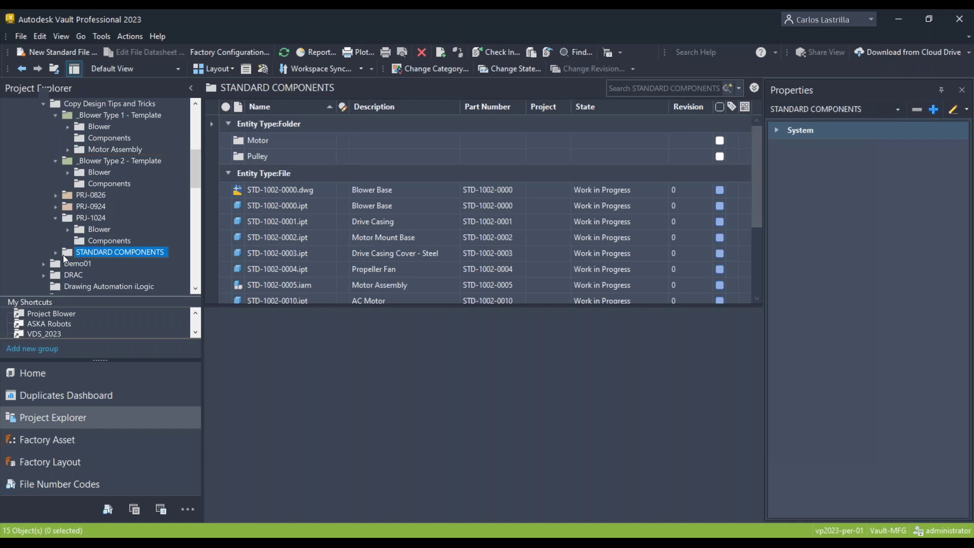
pyautogui.scroll(2, 108, 216)
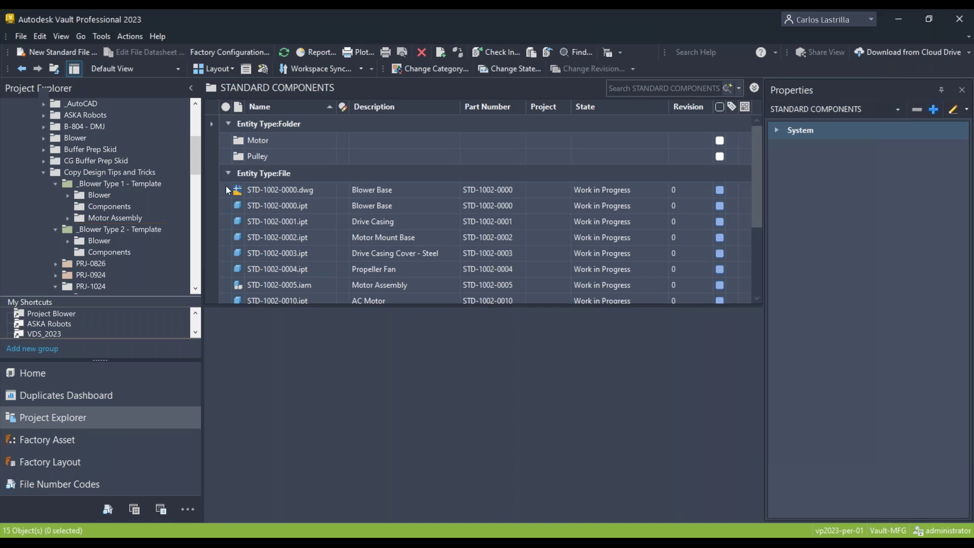
# Step: Open PRJ-MSTR-0029.iam from _Blower Type 2 - Template in Copy Design and switch its file list to the hierarchical layout
pyautogui.click(154, 232)
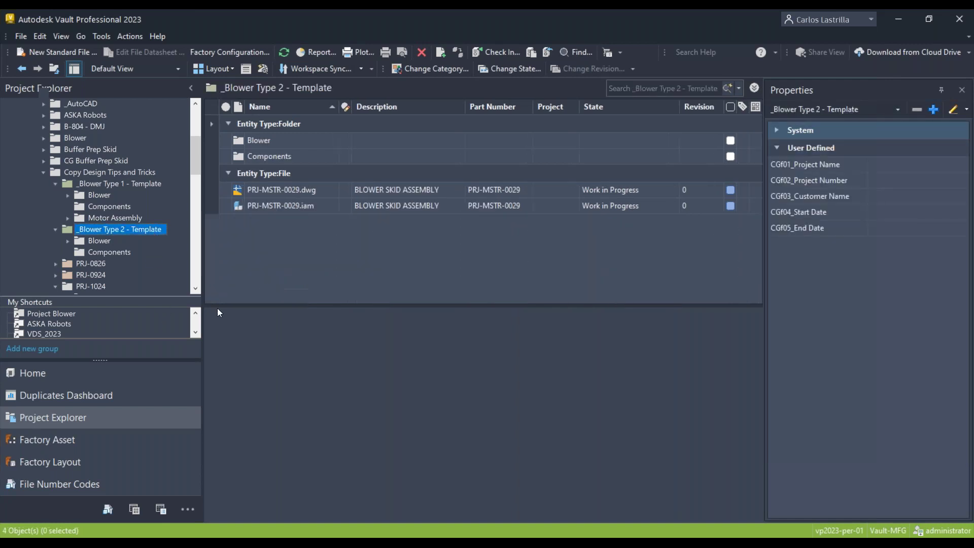
pyautogui.click(268, 204)
pyautogui.rightClick(268, 204)
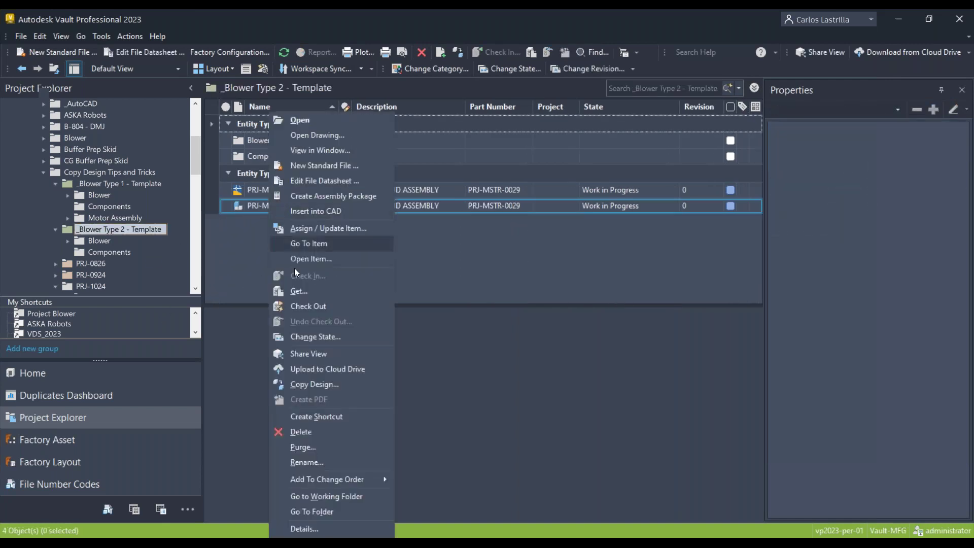
pyautogui.click(315, 384)
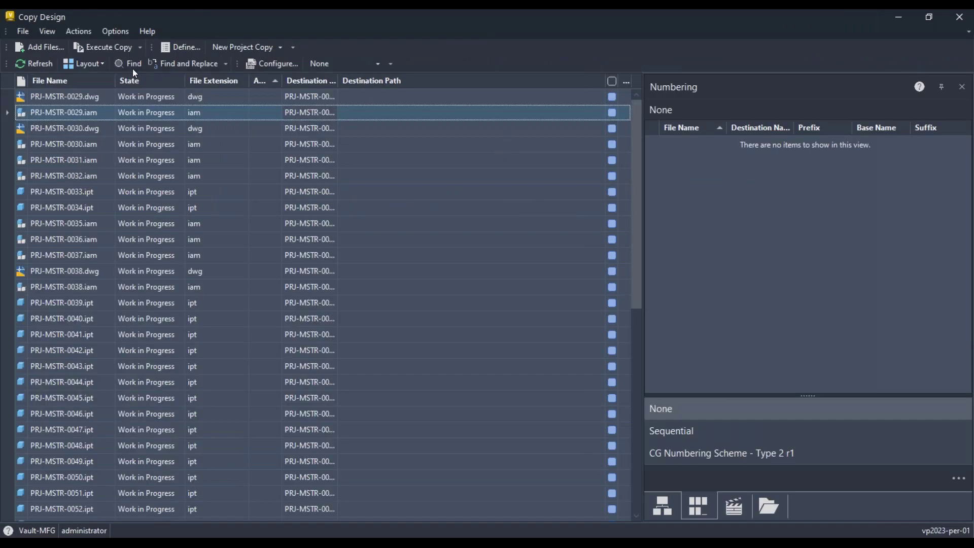
pyautogui.click(92, 65)
pyautogui.click(100, 79)
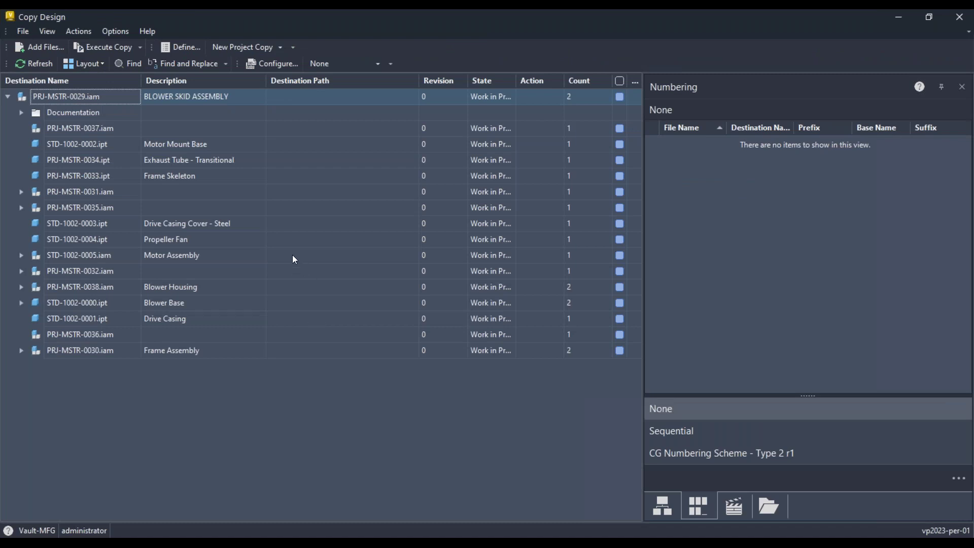
# Step: Start copying the Frame Skeleton part PRJ-MSTR-0033.ipt to another vault location and create a new PRJ-1039 folder inside PRJ-1024
pyautogui.rightClick(128, 92)
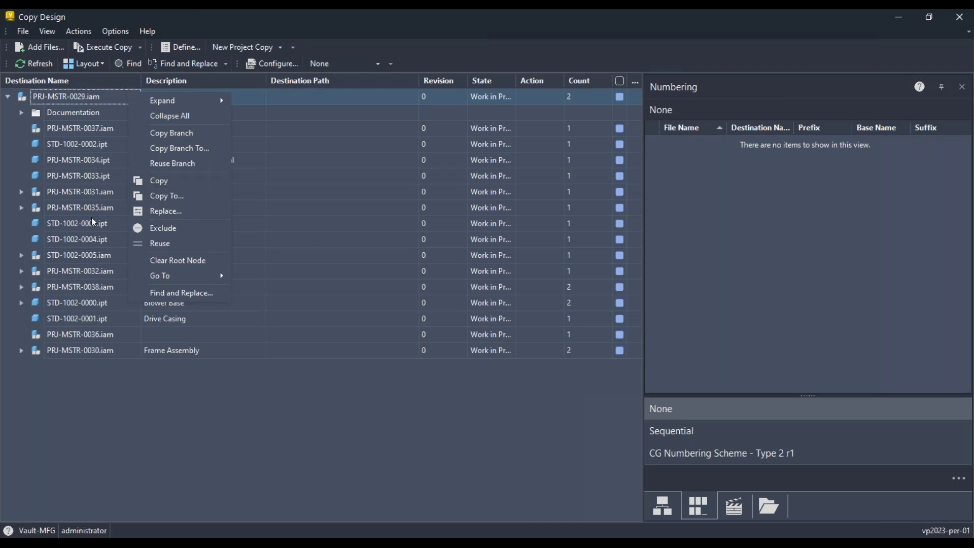
pyautogui.click(103, 176)
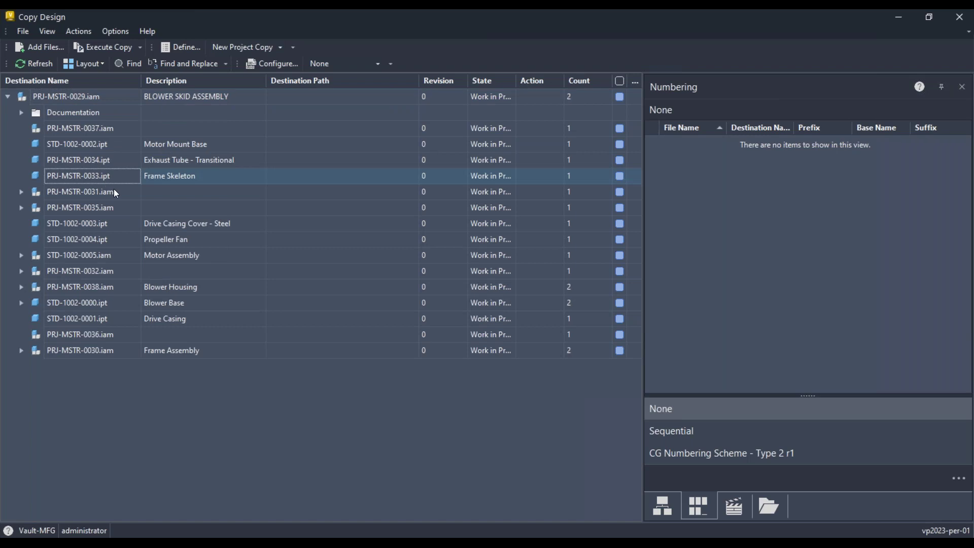
pyautogui.rightClick(114, 180)
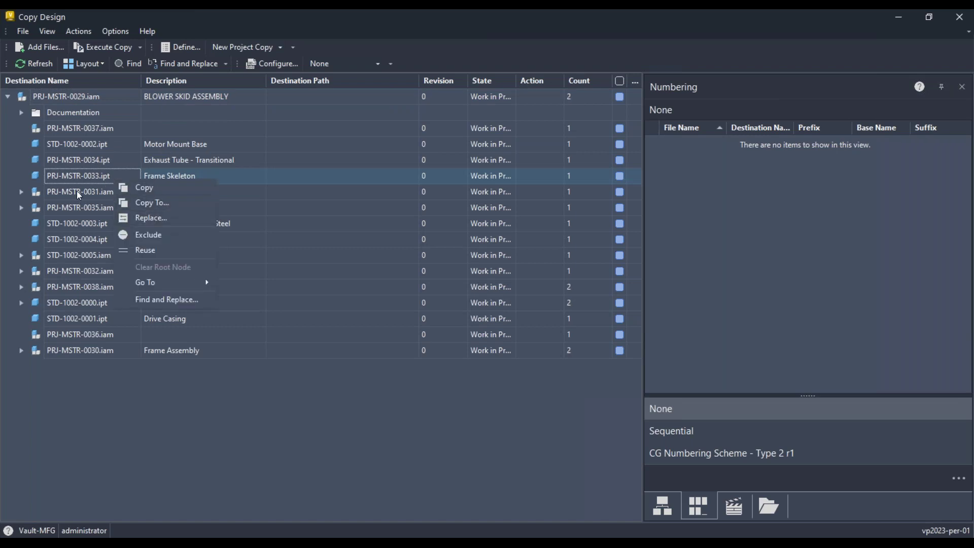
pyautogui.click(142, 208)
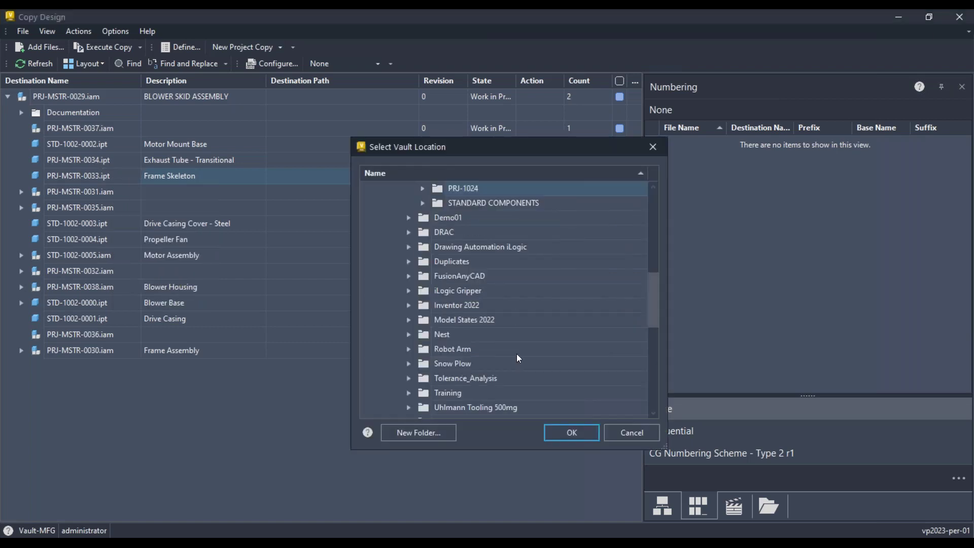
pyautogui.click(435, 435)
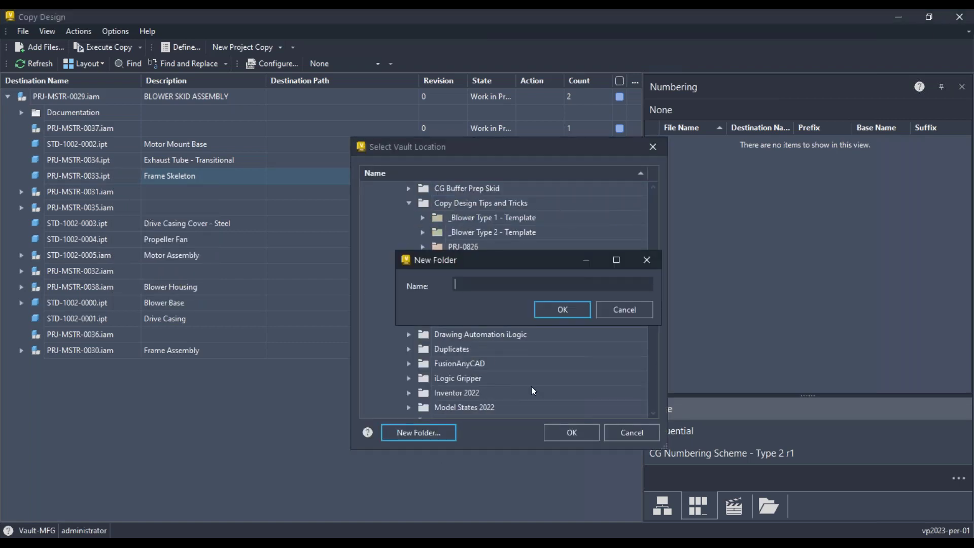
pyautogui.write('PRJ-10')
pyautogui.write('24')
pyautogui.press('Return')
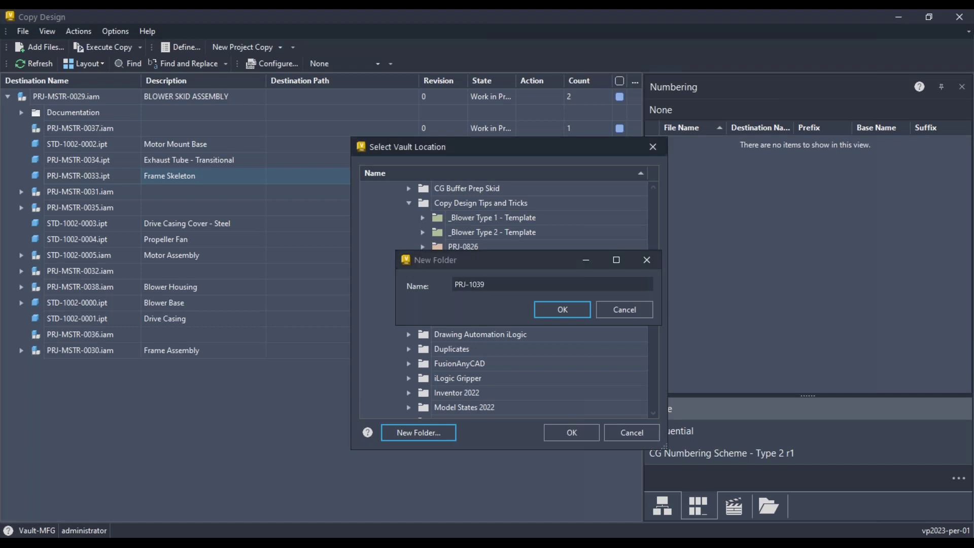
# Step: Create a PRJ-1039 folder directly under Copy Design Tips and Tricks and set it as the Frame Skeleton's copy destination
pyautogui.click(470, 207)
pyautogui.click(436, 432)
pyautogui.write('PRJ-1039')
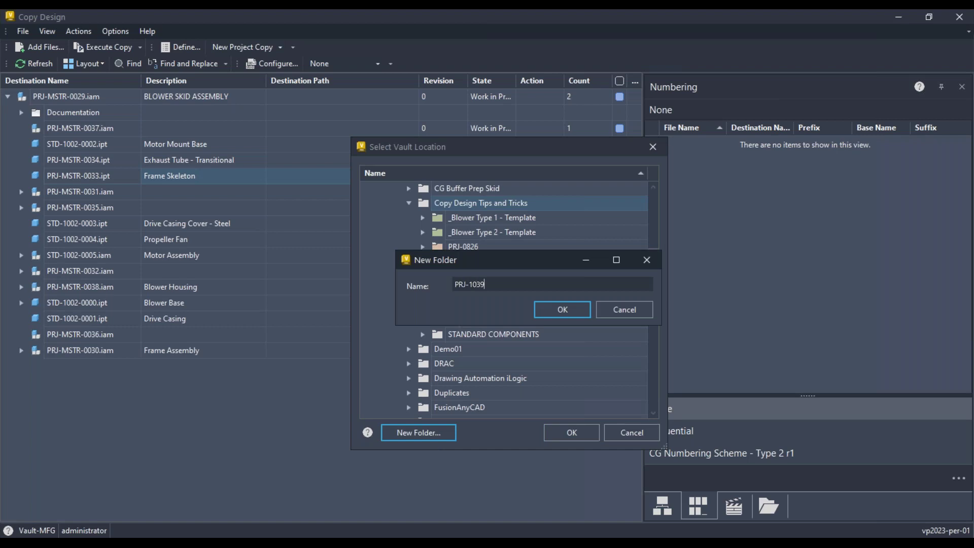
pyautogui.click(536, 310)
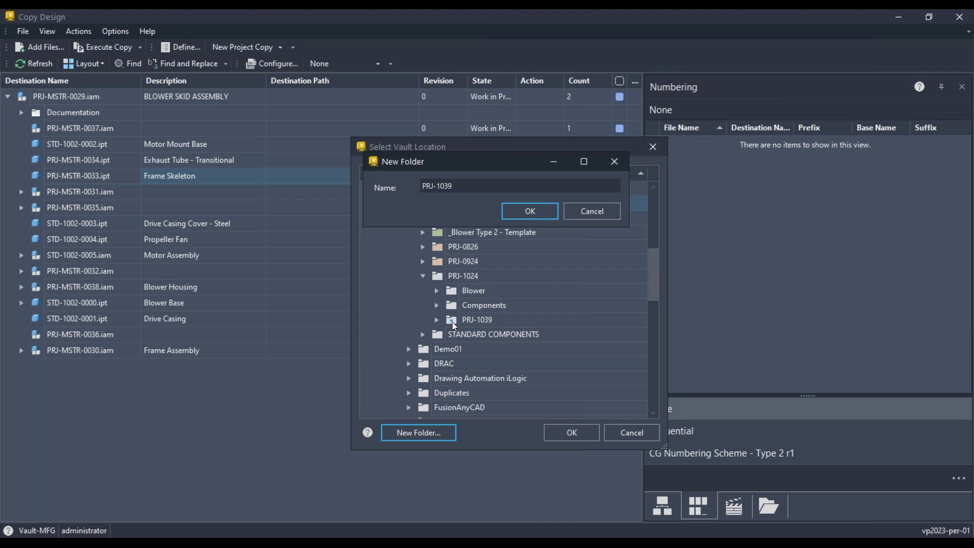
pyautogui.click(534, 212)
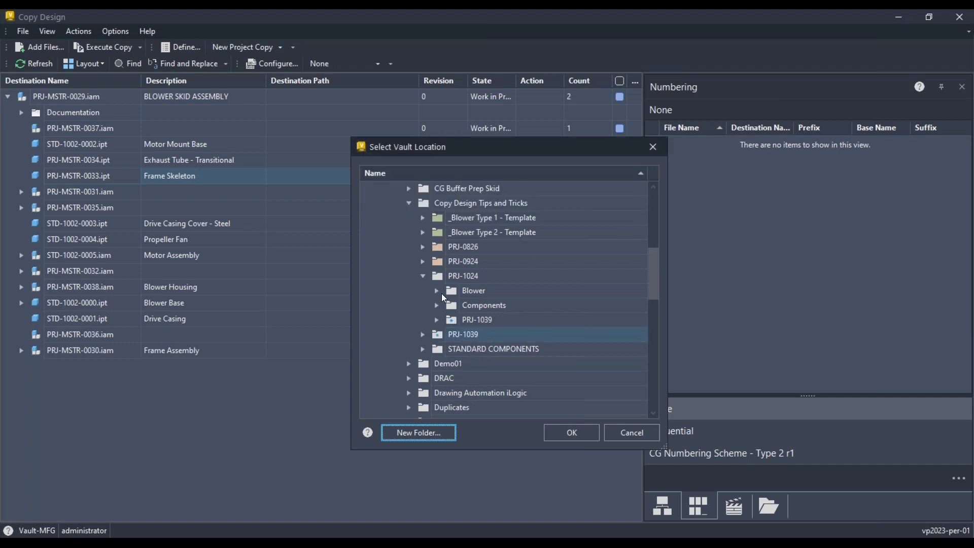
pyautogui.click(425, 276)
pyautogui.click(425, 276)
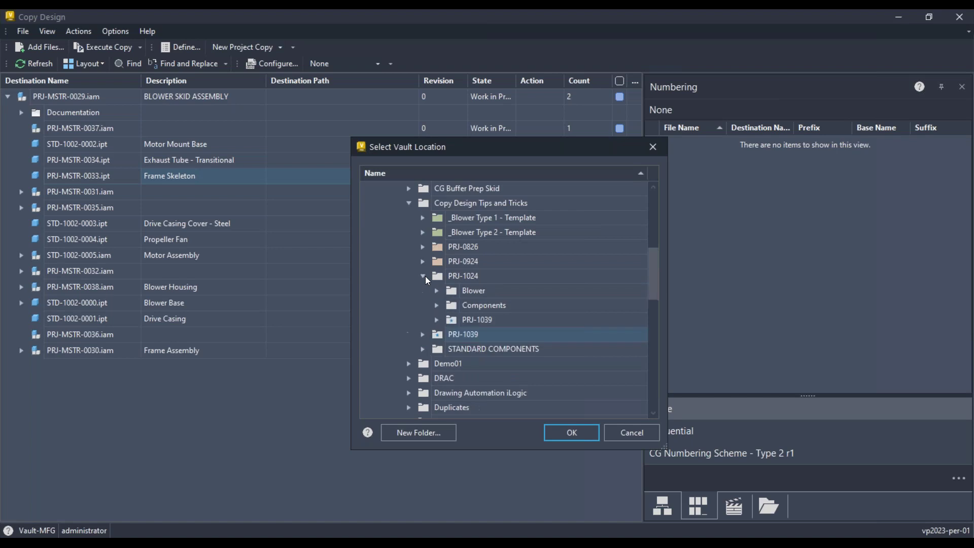
pyautogui.click(425, 276)
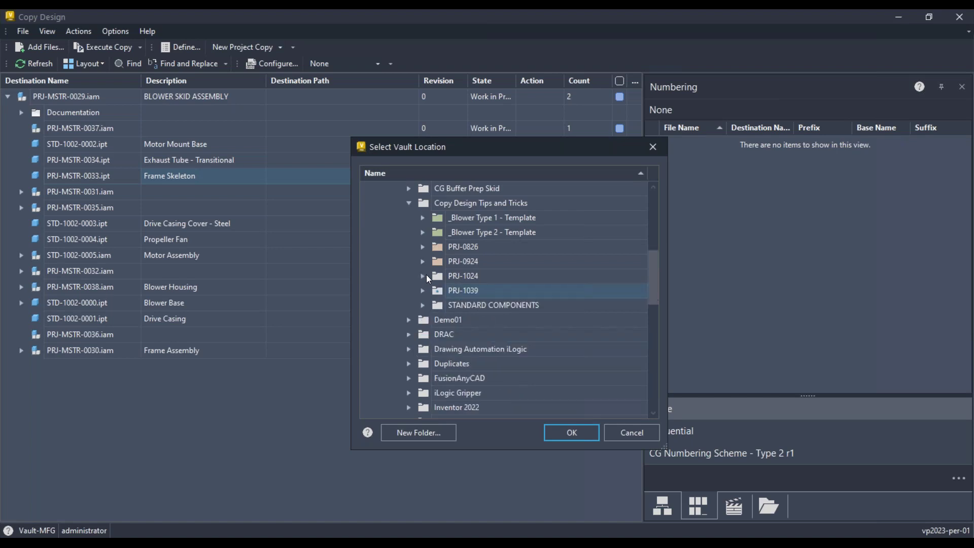
pyautogui.click(558, 431)
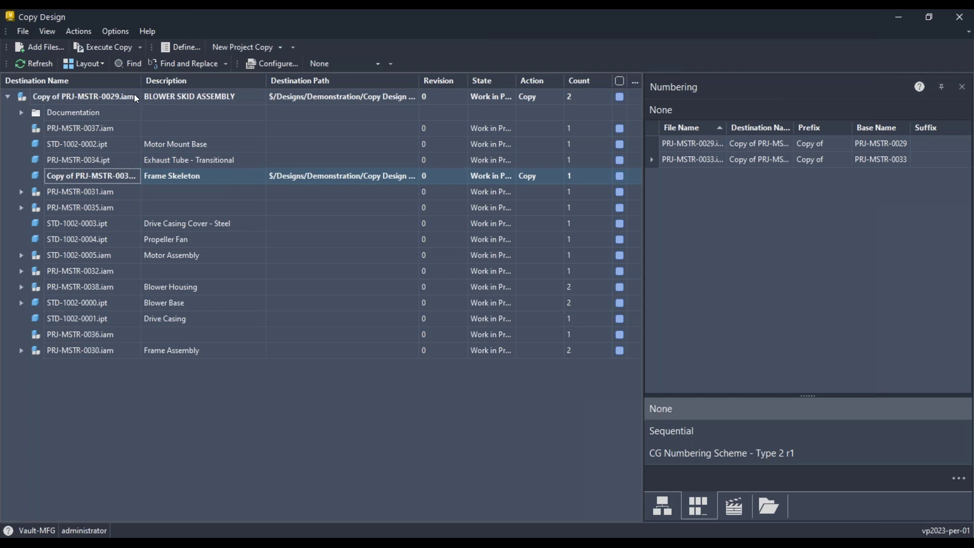
# Step: Check the Automatically Copy Parents option, clear the PRJ-MSTR-0029.iam root node and close Copy Design
pyautogui.click(108, 32)
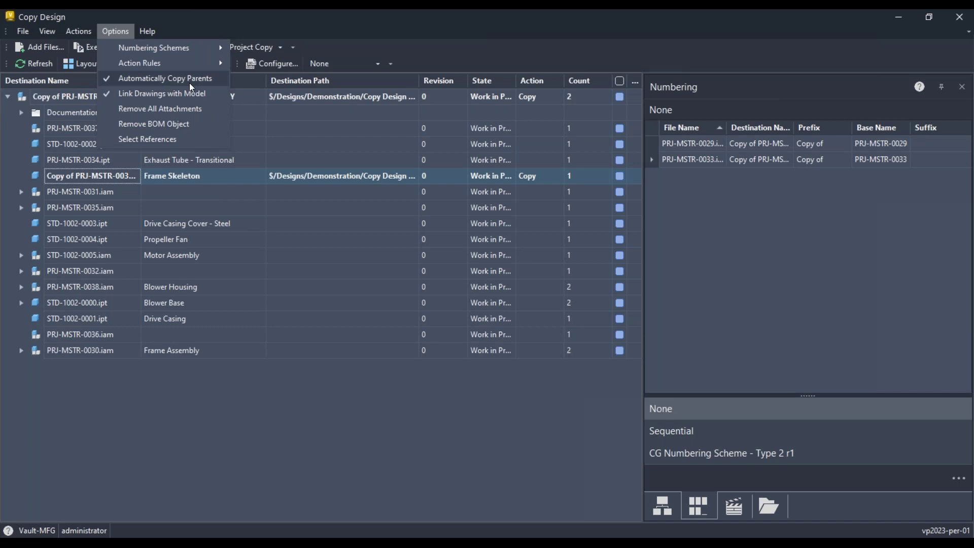
pyautogui.click(157, 434)
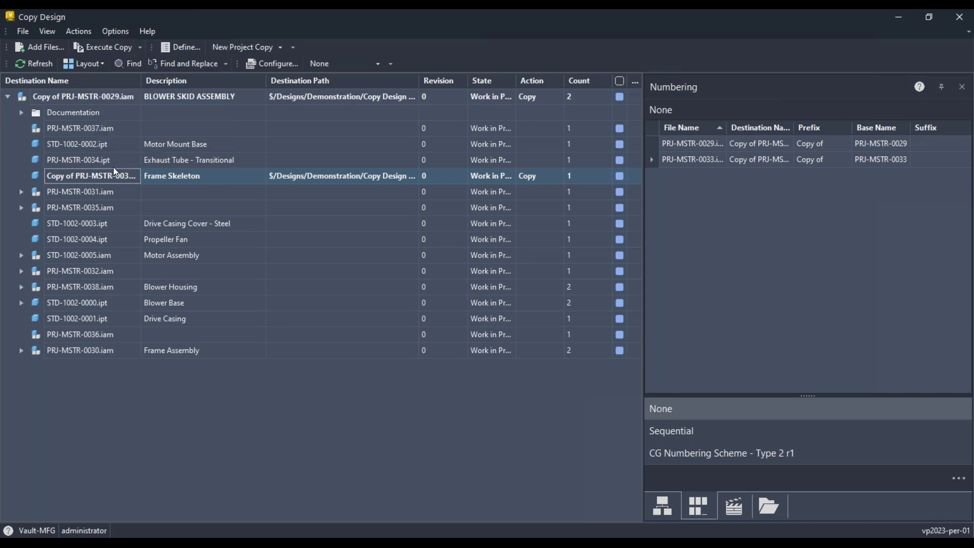
pyautogui.click(105, 94)
pyautogui.rightClick(104, 94)
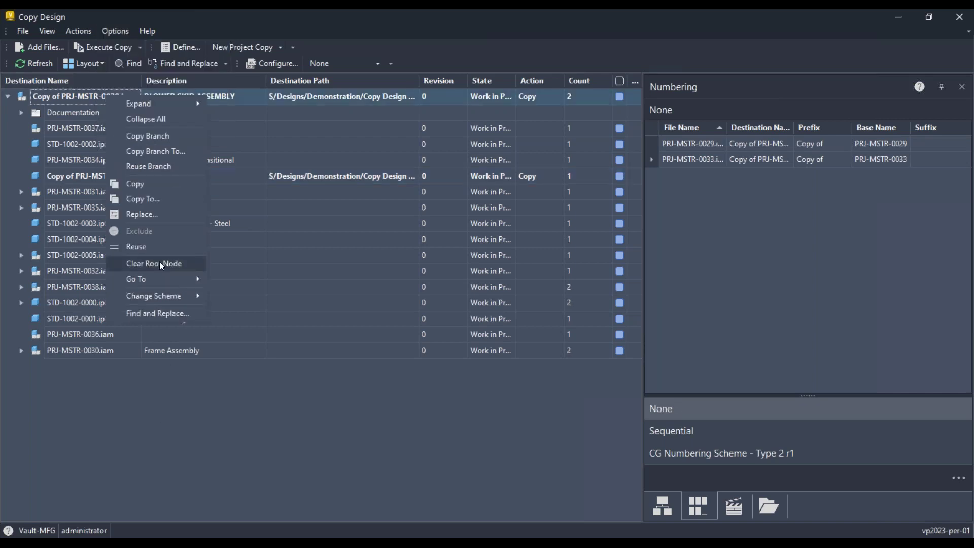
pyautogui.click(159, 263)
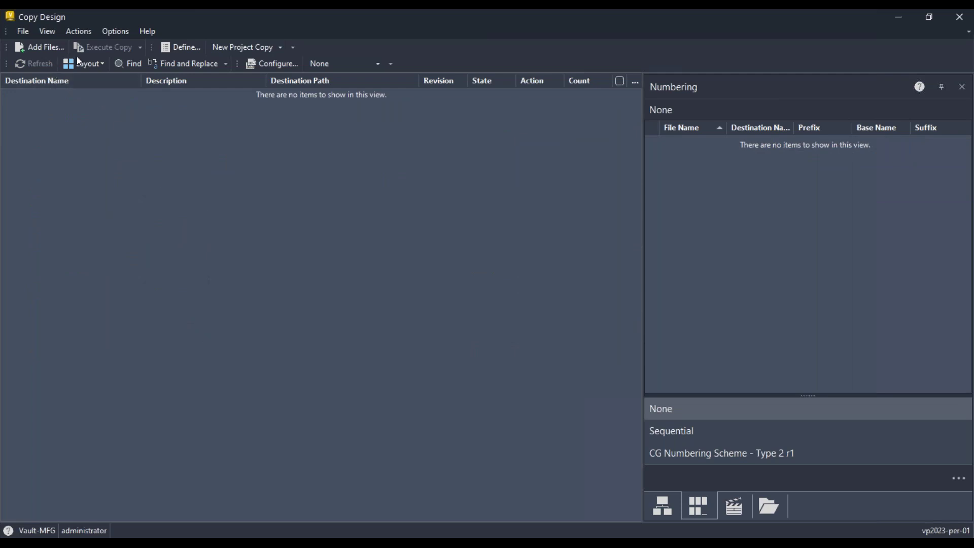
pyautogui.click(962, 87)
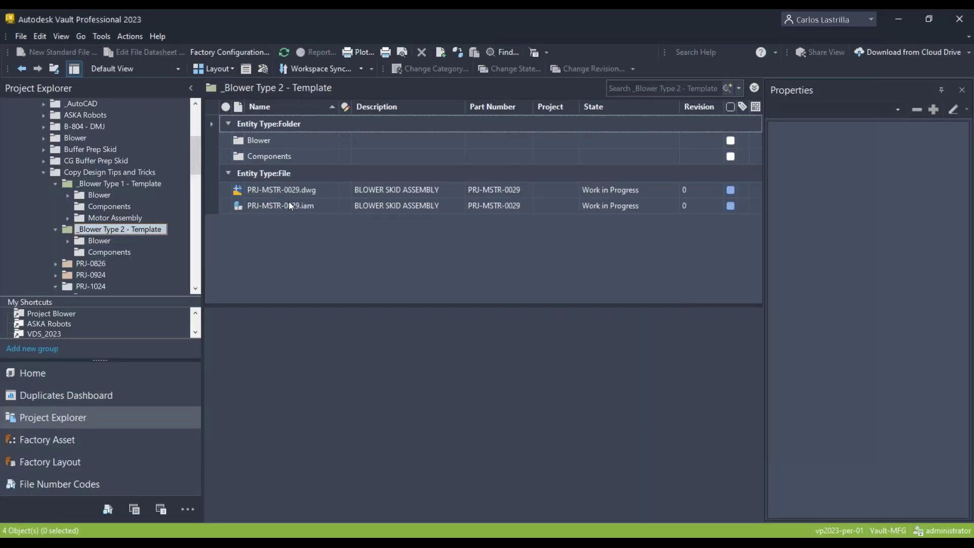
# Step: Reopen PRJ-MSTR-0029.iam from _Blower Type 2 - Template in Copy Design
pyautogui.click(289, 203)
pyautogui.rightClick(289, 203)
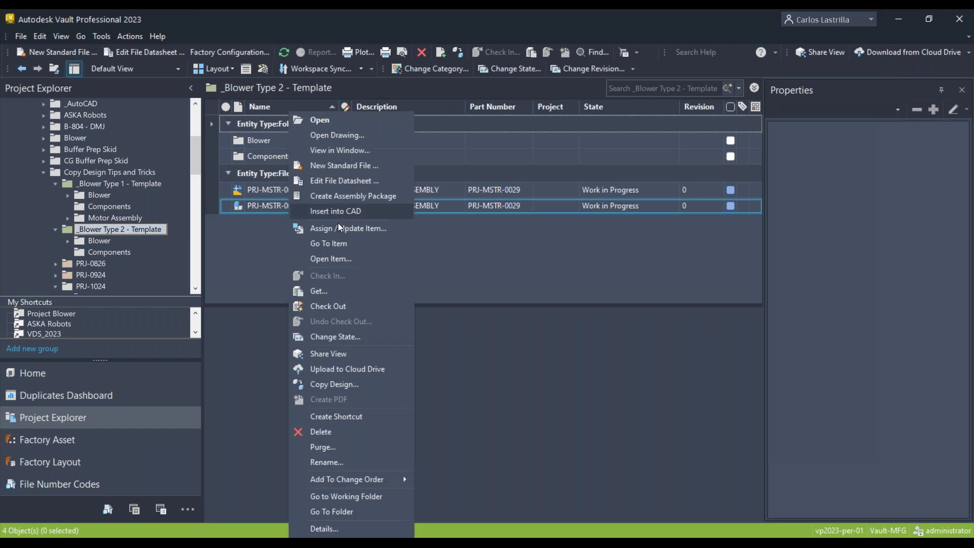
pyautogui.click(333, 385)
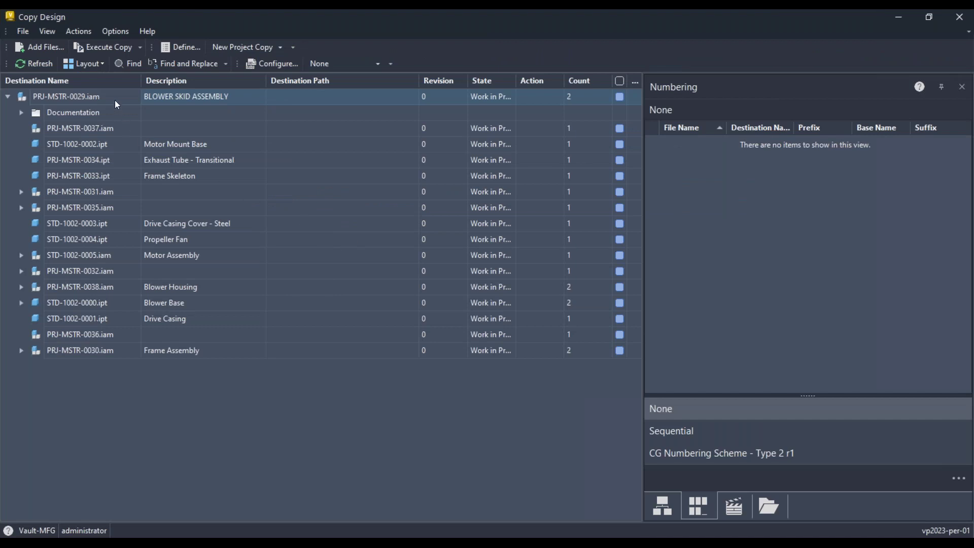
pyautogui.rightClick(115, 99)
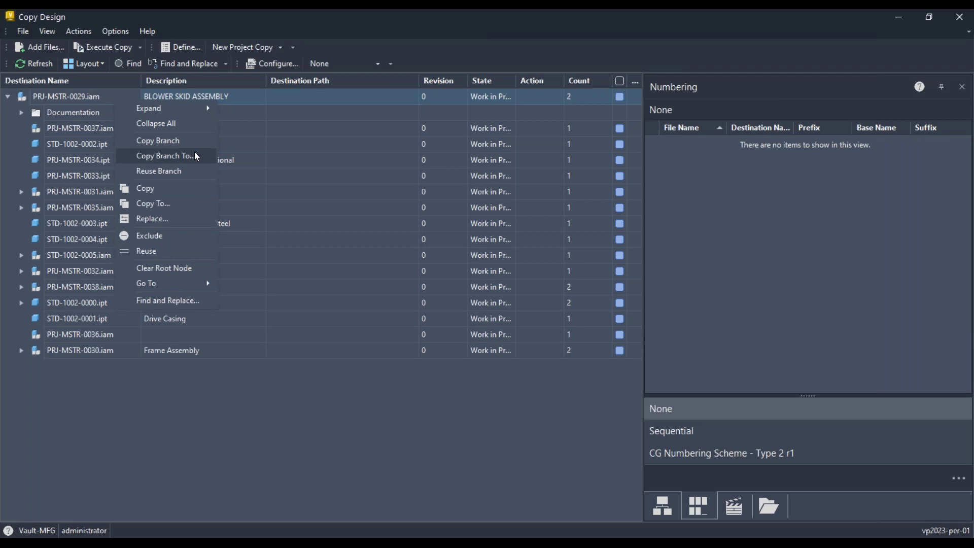
pyautogui.click(167, 537)
pyautogui.click(92, 501)
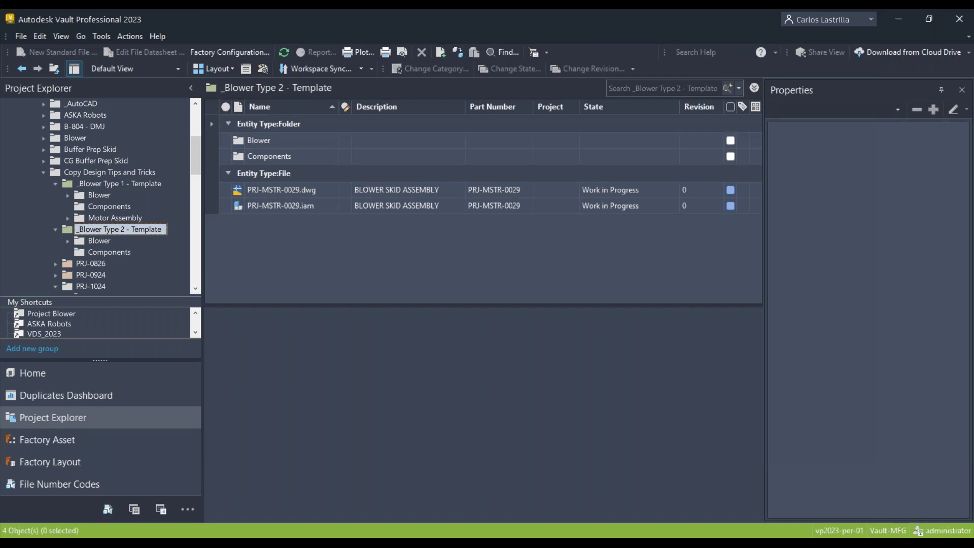
pyautogui.click(168, 537)
pyautogui.click(212, 488)
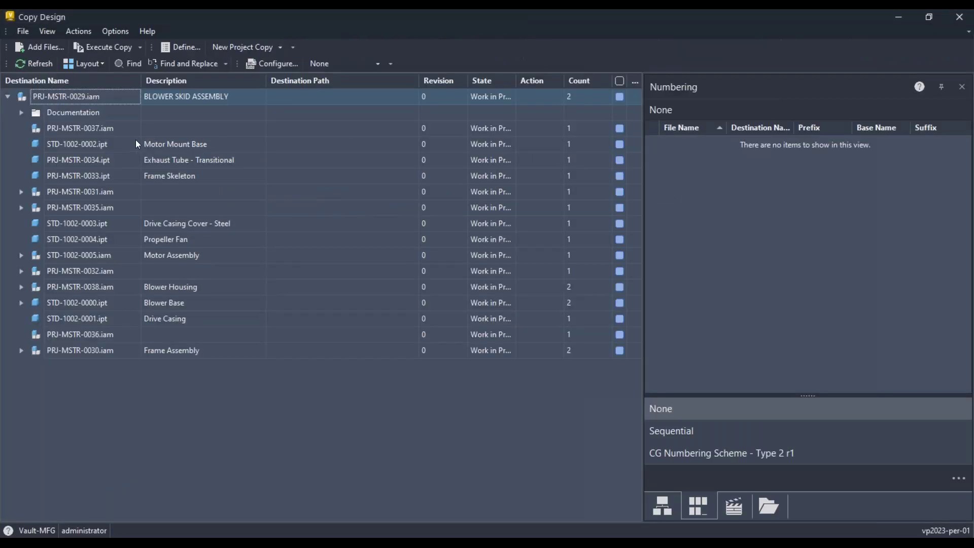
# Step: Copy the entire PRJ-MSTR-0029.iam branch to a new PRJ-1041 folder under Copy Design Tips and Tricks
pyautogui.rightClick(117, 96)
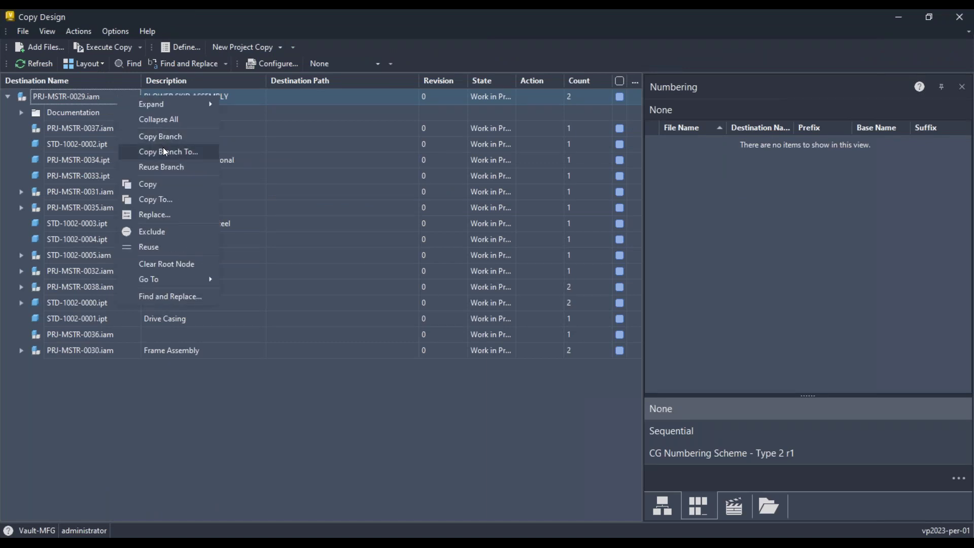
pyautogui.click(201, 153)
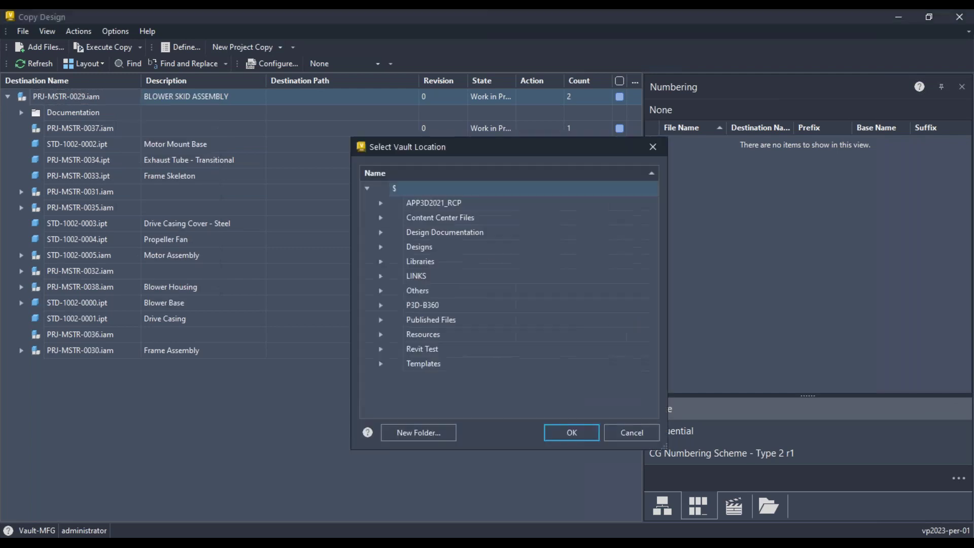
pyautogui.click(433, 430)
pyautogui.write('PRJ-1041')
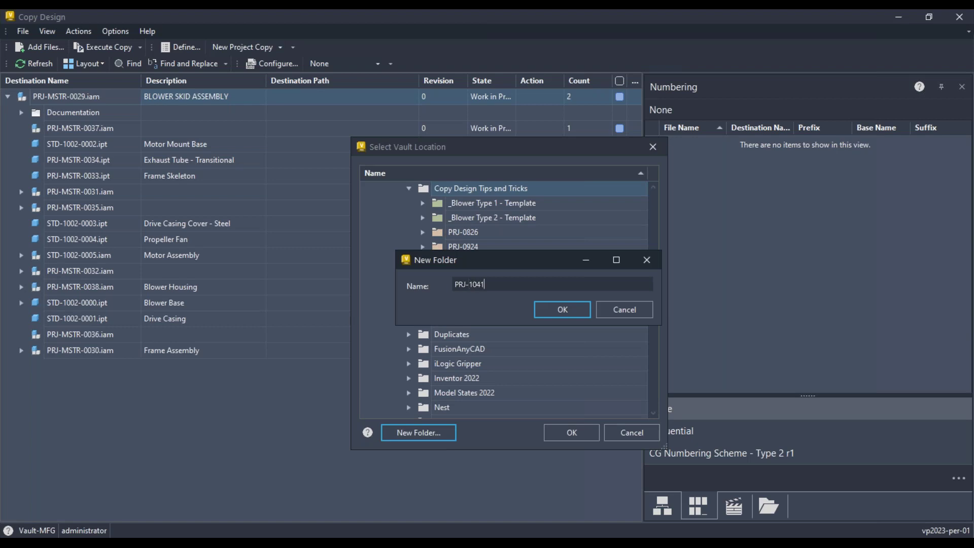
pyautogui.press('Return')
pyautogui.click(571, 434)
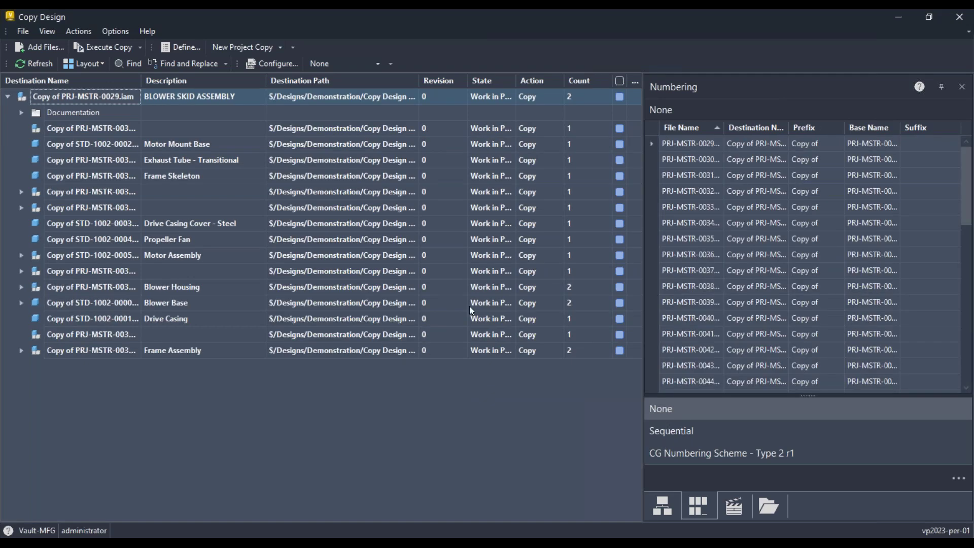
# Step: In the folder view, set the STANDARD COMPONENTS folder inside PRJ-1041 to Reuse
pyautogui.click(101, 65)
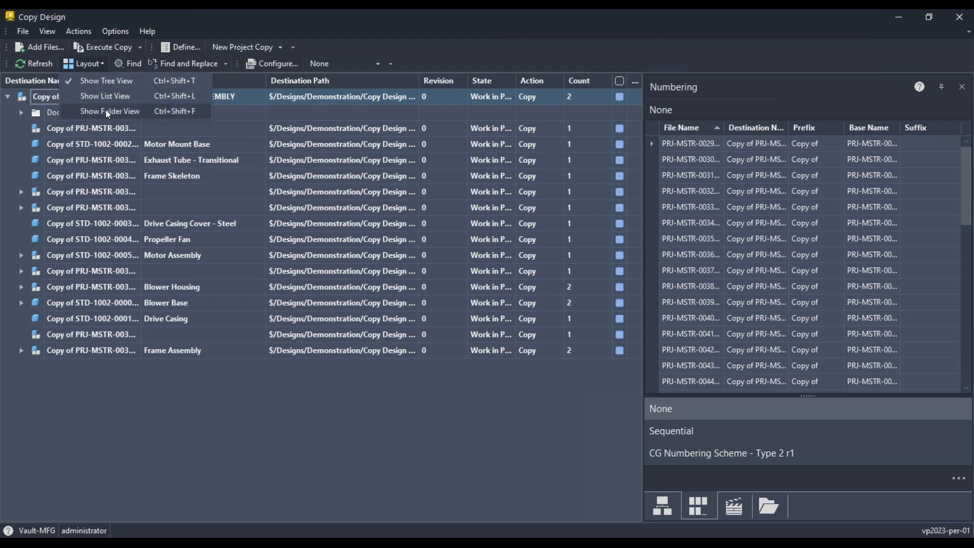
pyautogui.click(105, 111)
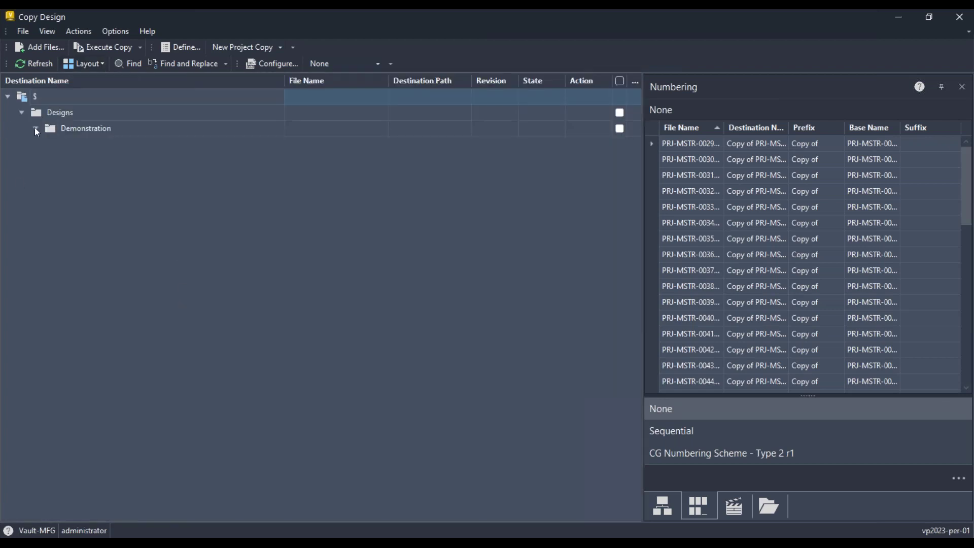
pyautogui.click(35, 129)
pyautogui.click(50, 144)
pyautogui.click(64, 161)
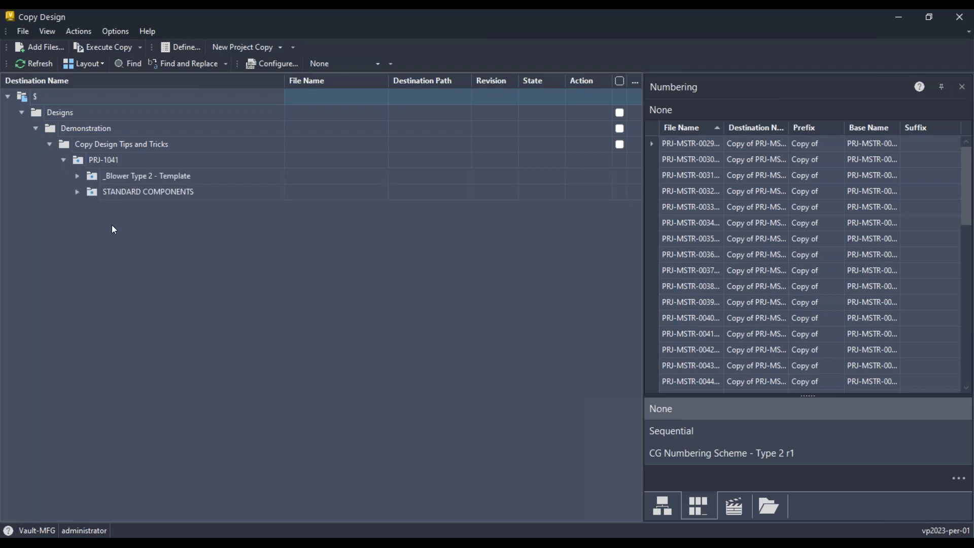
pyautogui.rightClick(125, 192)
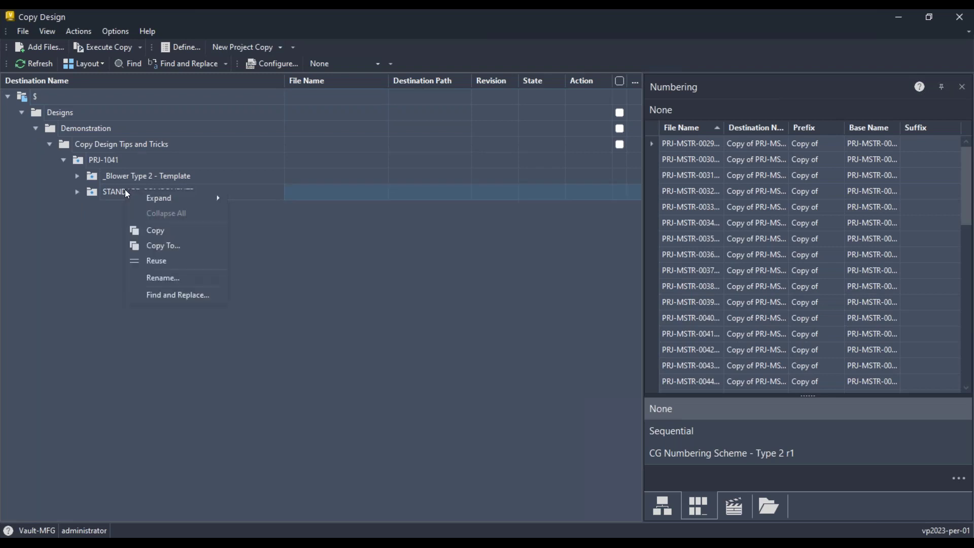
pyautogui.click(102, 213)
pyautogui.click(113, 190)
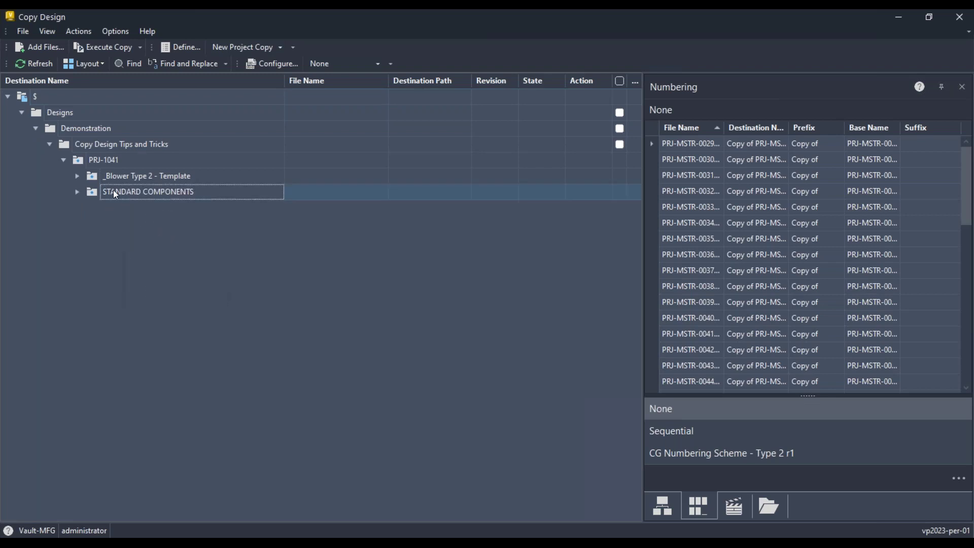
pyautogui.rightClick(113, 190)
pyautogui.click(146, 261)
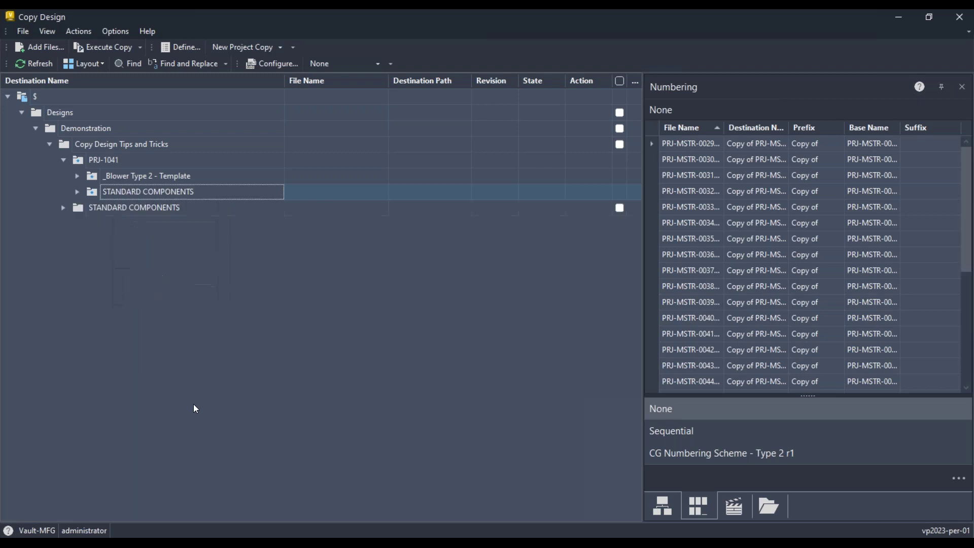
# Step: Examine both STANDARD COMPONENTS folders and compare the copied and reused files across the folder, tree and list views
pyautogui.click(78, 192)
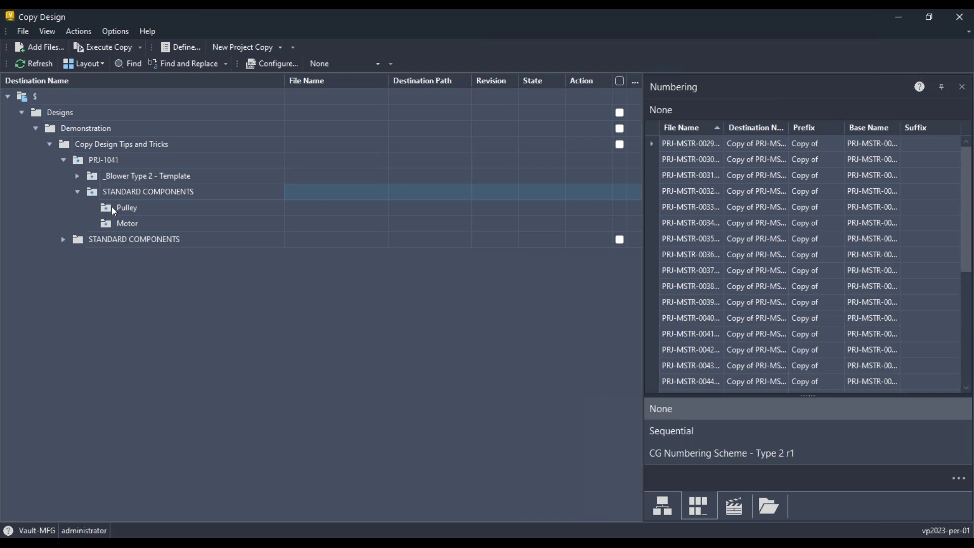
pyautogui.click(63, 239)
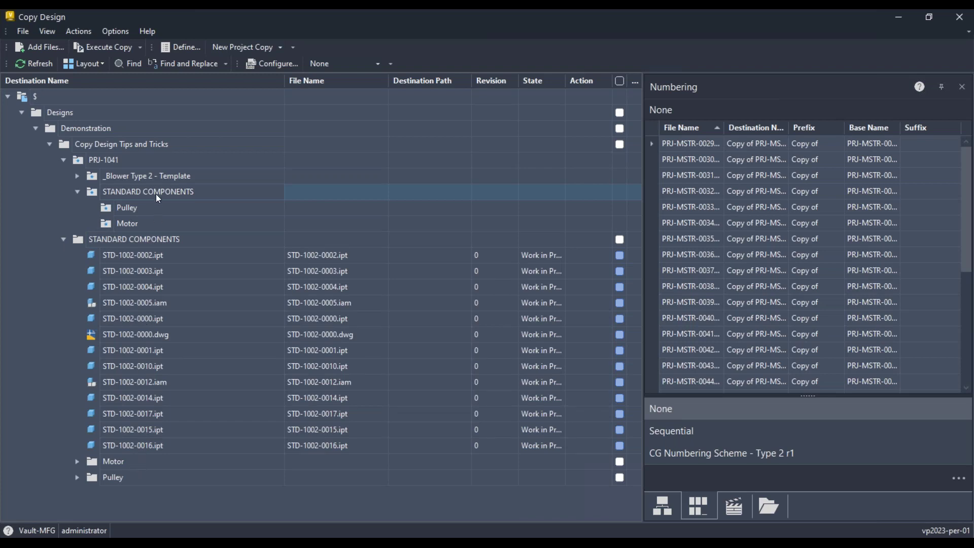
pyautogui.click(63, 239)
pyautogui.click(82, 63)
pyautogui.click(87, 80)
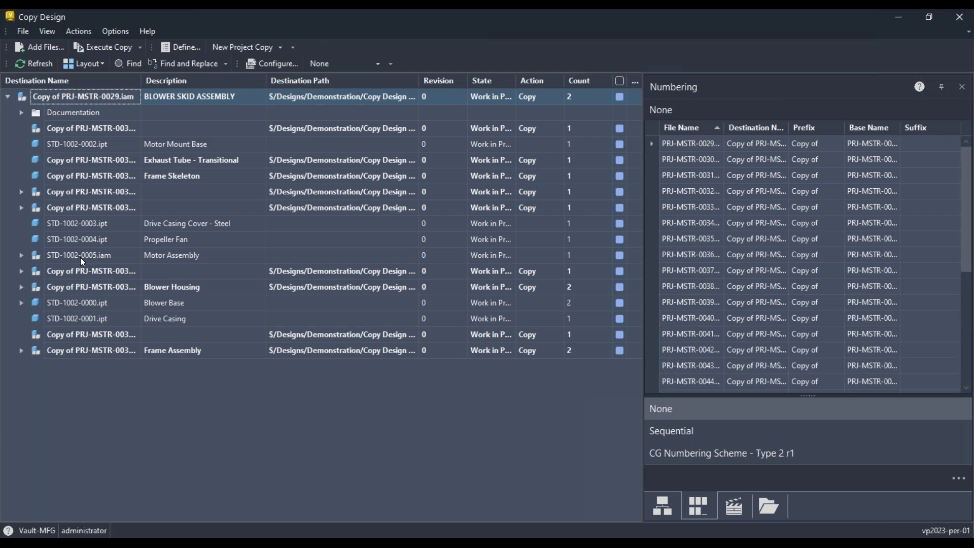
pyautogui.click(74, 65)
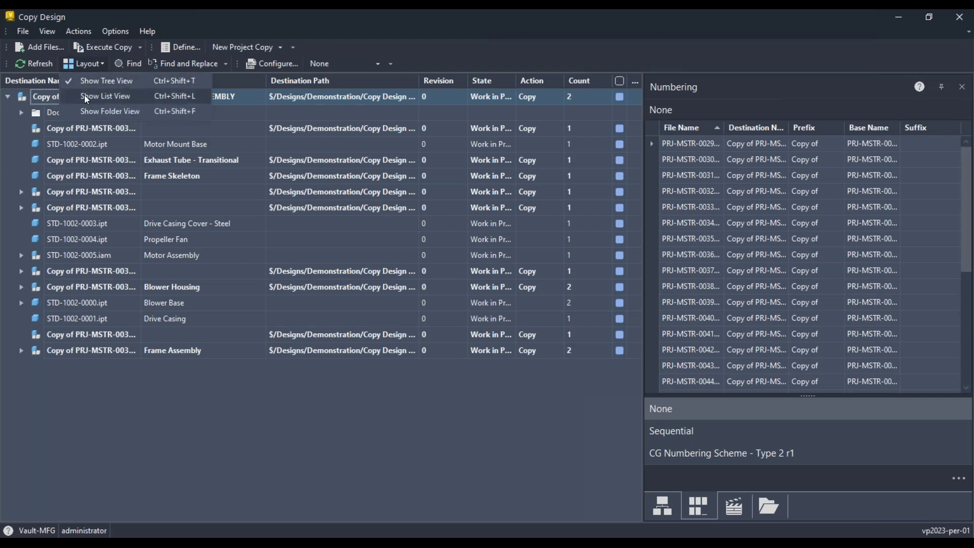
pyautogui.click(85, 95)
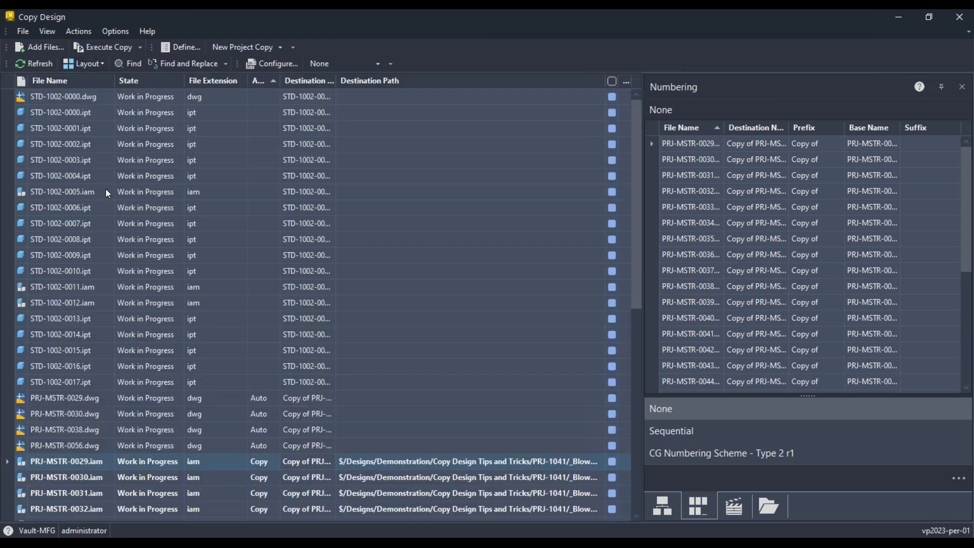
pyautogui.click(73, 64)
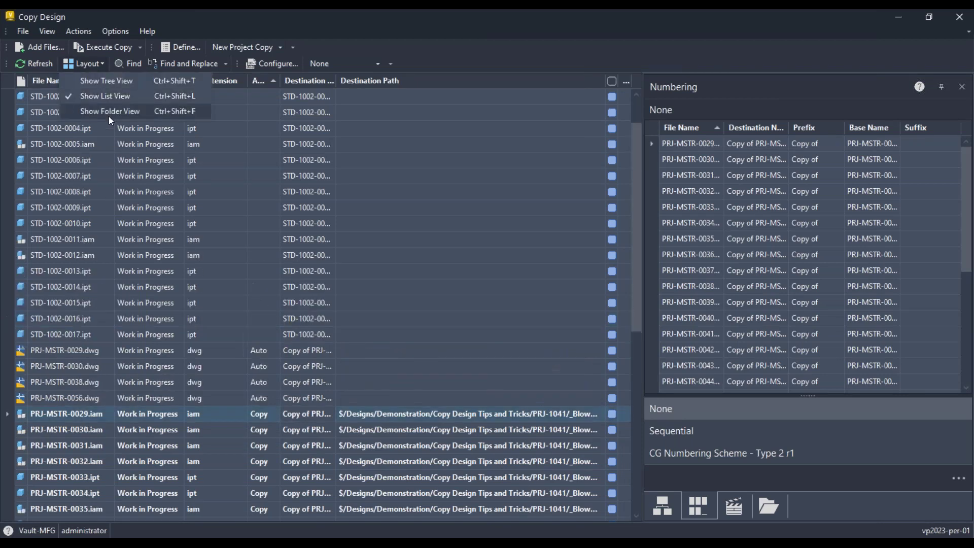
pyautogui.click(109, 112)
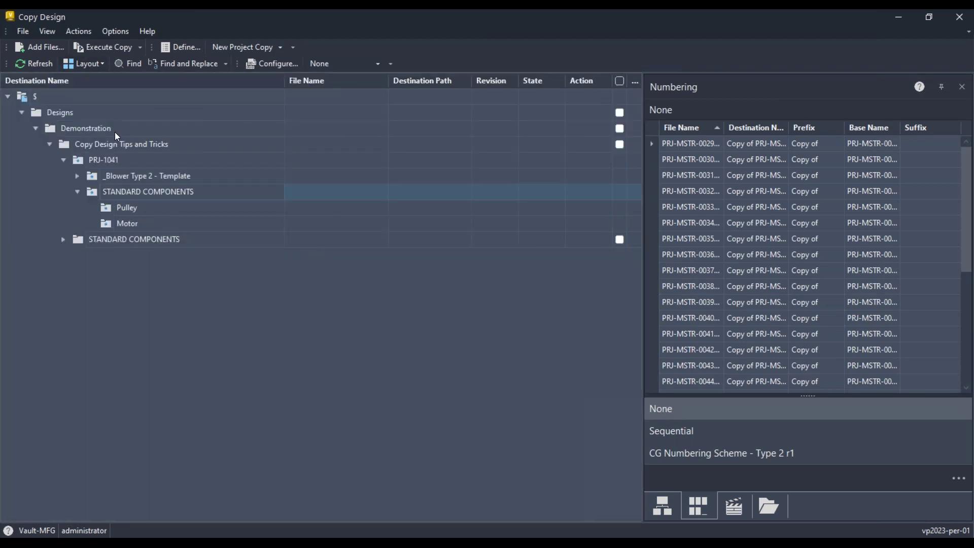
pyautogui.click(78, 191)
pyautogui.click(79, 177)
pyautogui.click(78, 177)
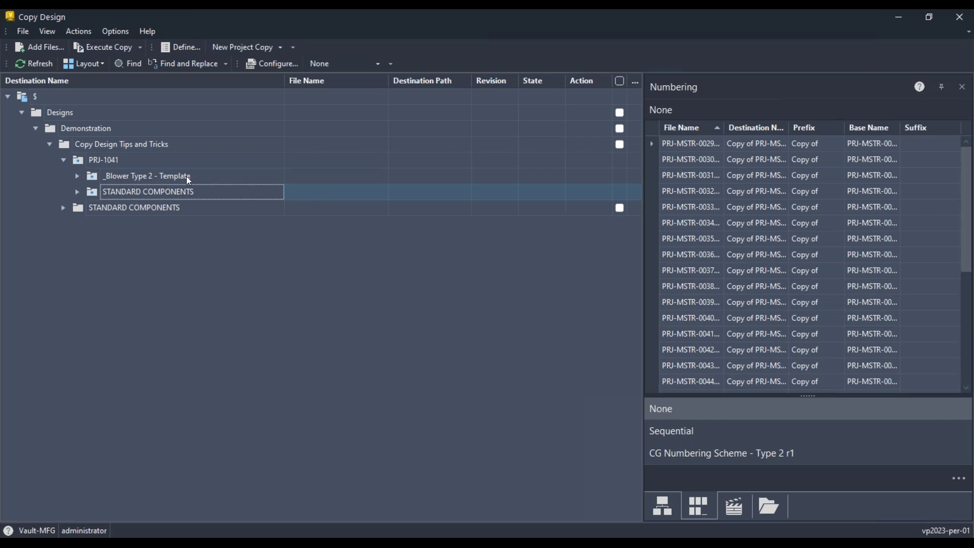
pyautogui.click(94, 64)
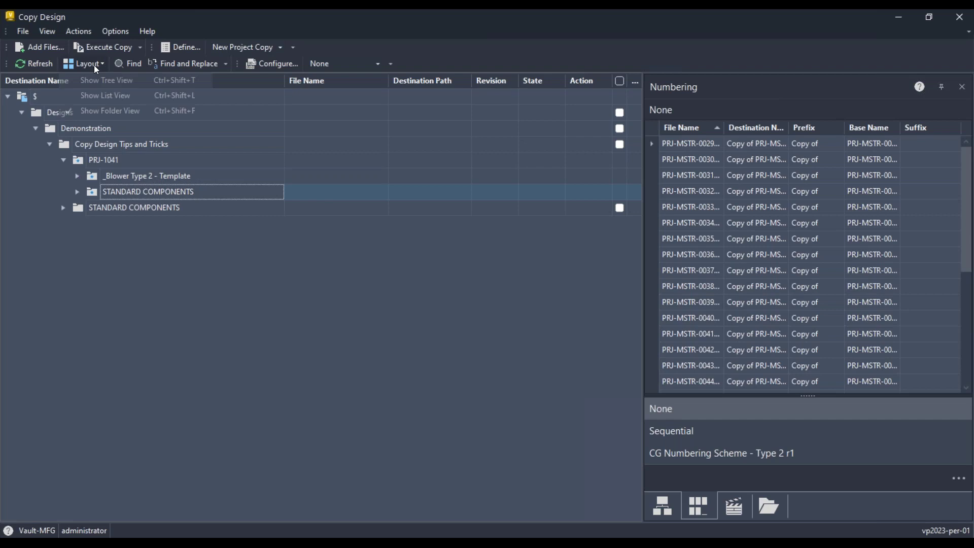
pyautogui.click(98, 81)
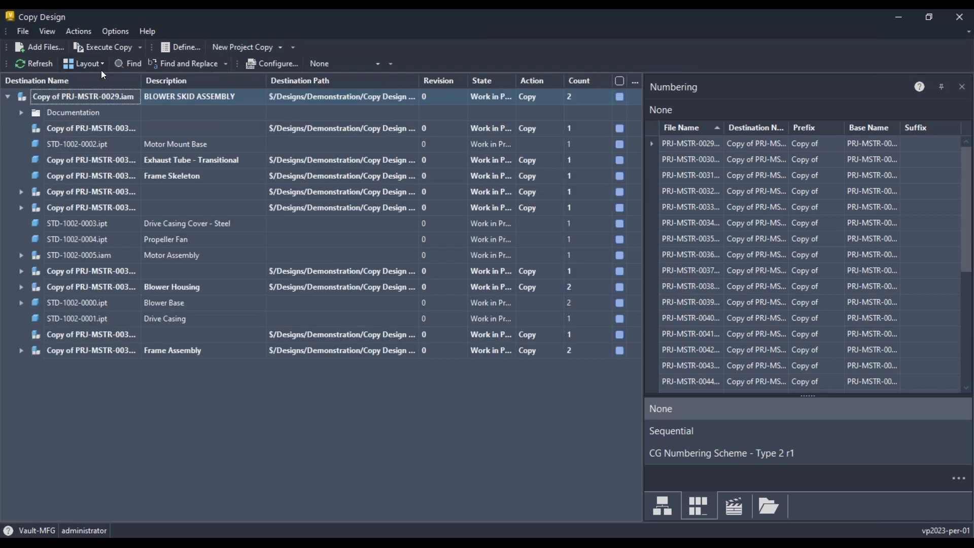
# Step: Show the files in list view and widen the main panel and Destination Path column to read the full paths
pyautogui.click(100, 65)
pyautogui.click(112, 96)
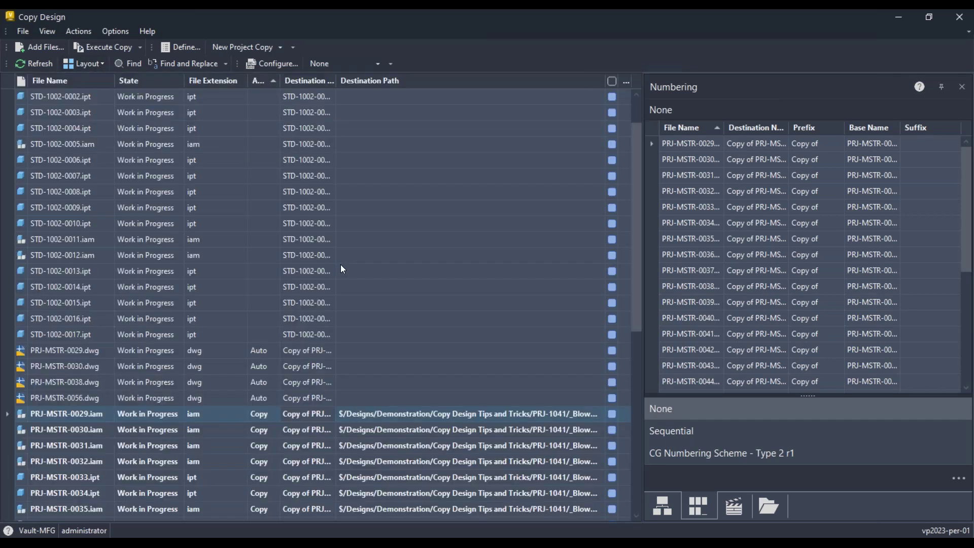
pyautogui.scroll(-2, 342, 269)
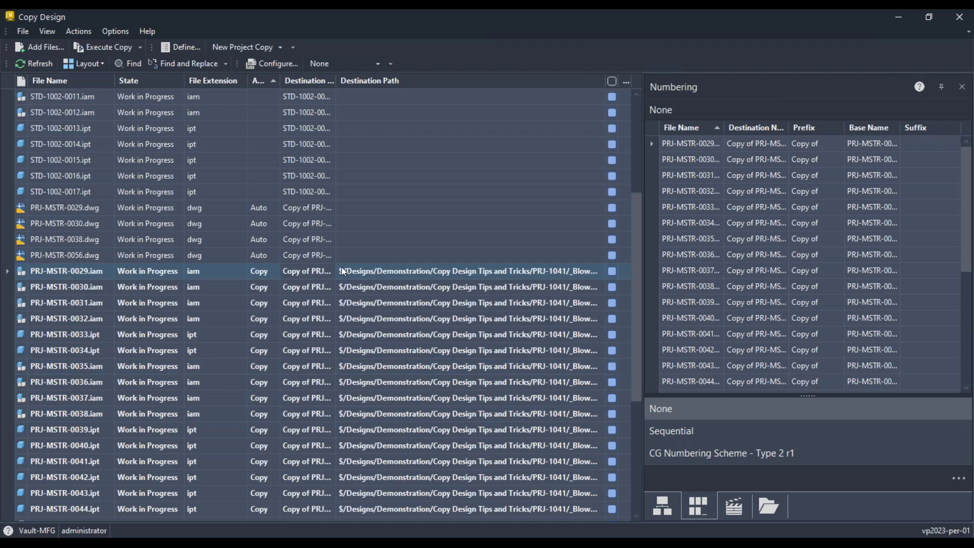
pyautogui.scroll(-3, 342, 266)
pyautogui.moveTo(640, 126); pyautogui.dragTo(860, 126)
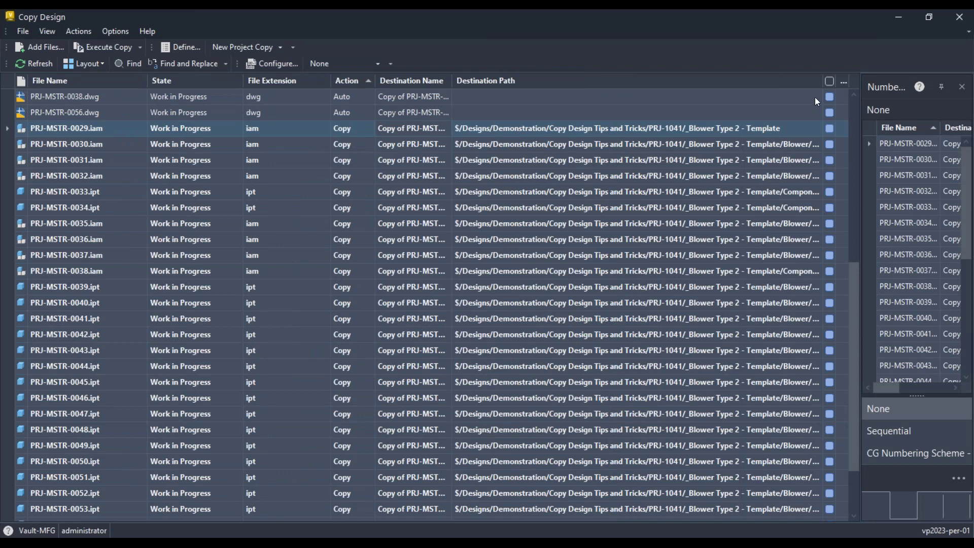
pyautogui.moveTo(821, 82); pyautogui.dragTo(821, 81)
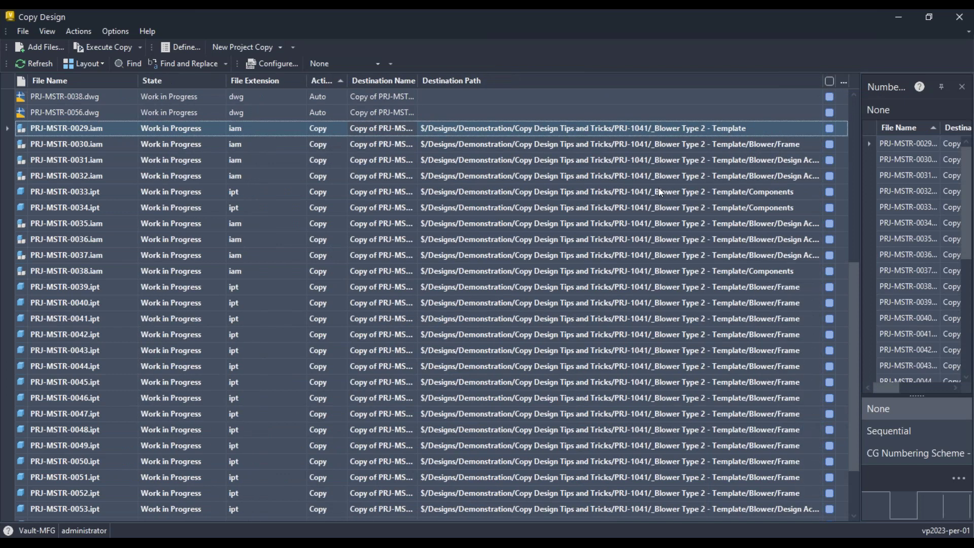
pyautogui.scroll(-1, 634, 219)
pyautogui.scroll(5, 708, 397)
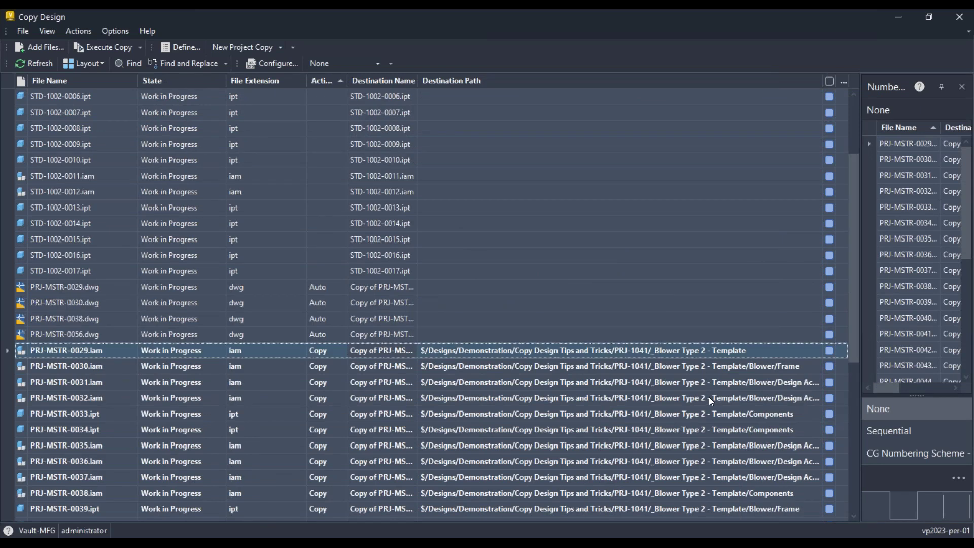
pyautogui.scroll(-1, 713, 393)
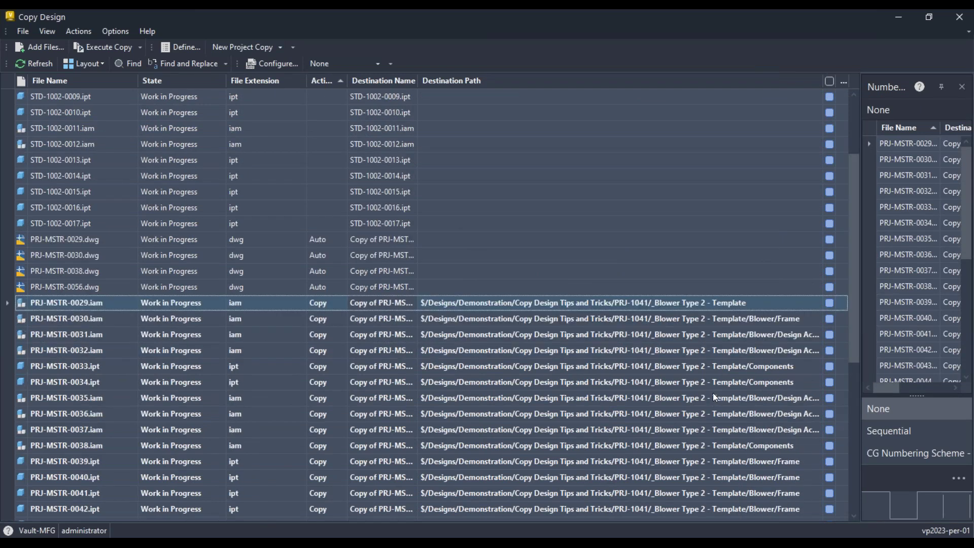
pyautogui.scroll(-1, 713, 395)
# Step: Replace every "/_Blower Type 2 - Template/" in the main panel's destination paths with "/" using Find and Replace
pyautogui.rightClick(676, 258)
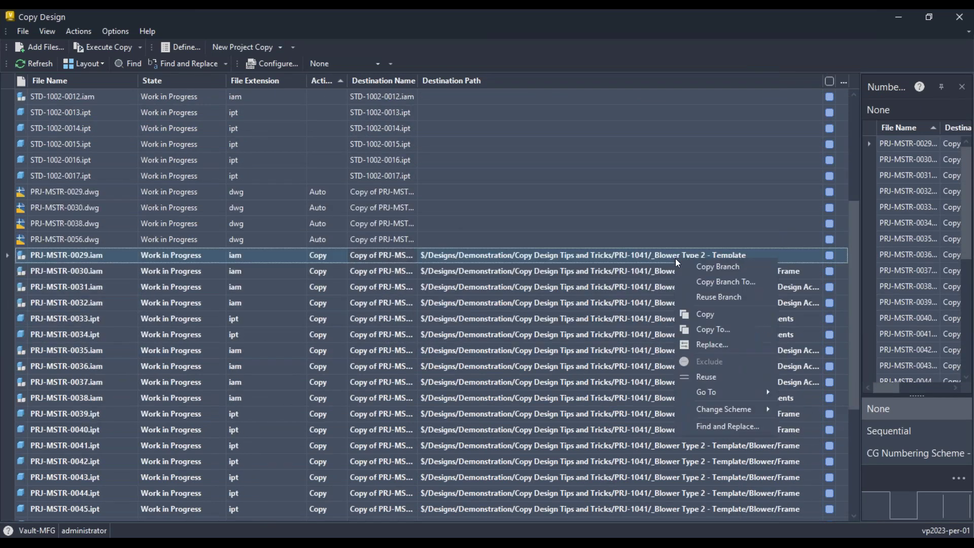
pyautogui.click(709, 426)
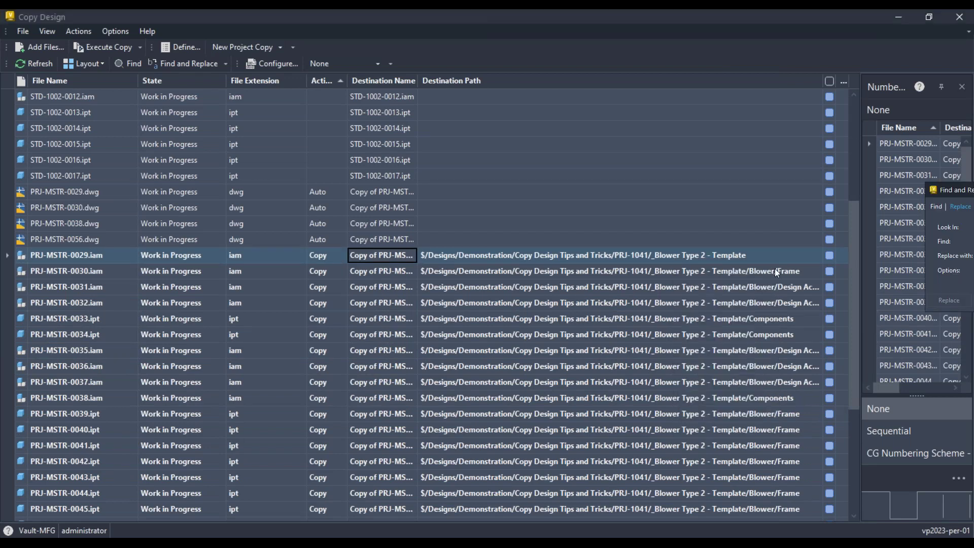
pyautogui.moveTo(391, 102); pyautogui.dragTo(394, 86)
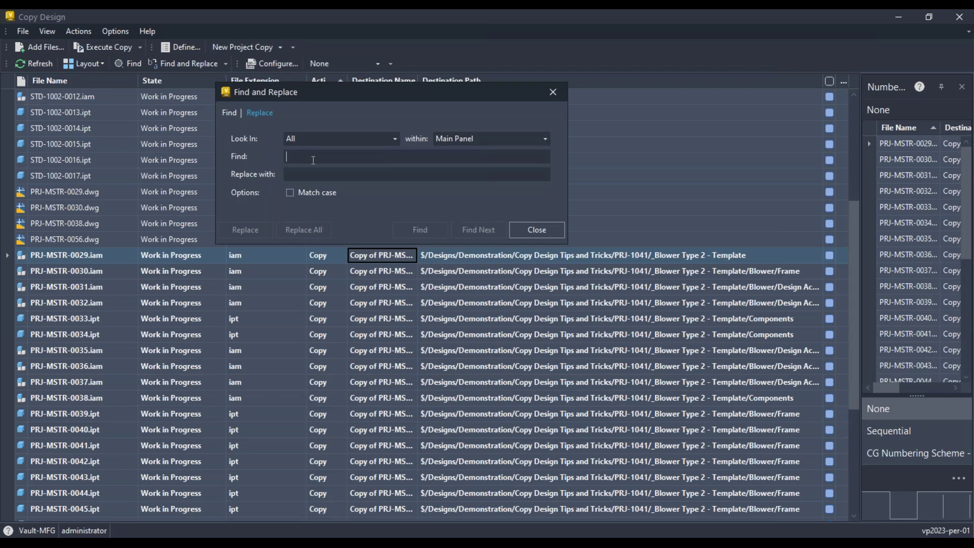
pyautogui.click(313, 160)
pyautogui.write('/Blower')
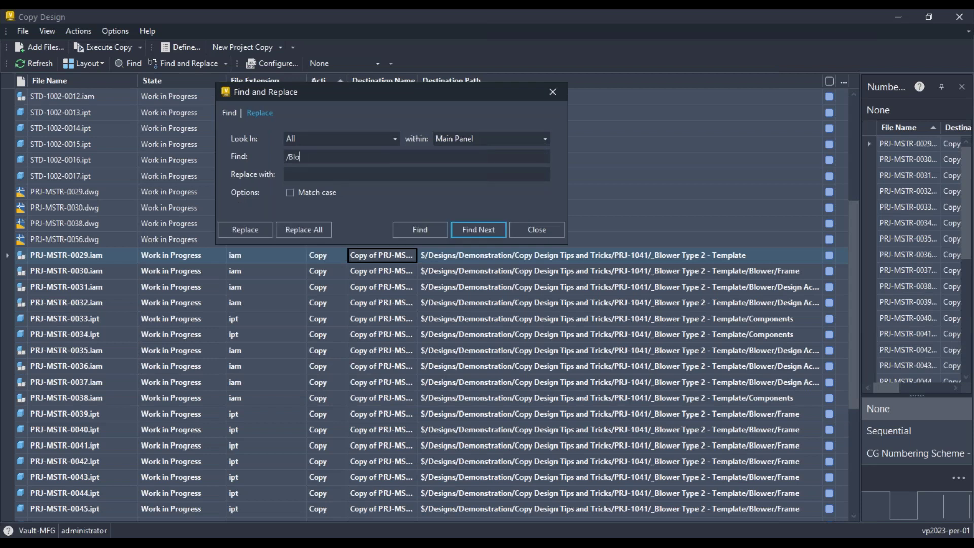
pyautogui.press('BackSpace')
pyautogui.press('BackSpace')
pyautogui.press('BackSpace')
pyautogui.press('BackSpace')
pyautogui.press('BackSpace')
pyautogui.press('BackSpace')
pyautogui.write('_Blower Type 2 - Tempalte')
pyautogui.press('BackSpace')
pyautogui.press('BackSpace')
pyautogui.press('BackSpace')
pyautogui.press('BackSpace')
pyautogui.write('late/')
pyautogui.hotkey('shift', 'Left')
pyautogui.hotkey('shift', 'Left')
pyautogui.hotkey('shift', 'Left')
pyautogui.hotkey('shift', 'Left')
pyautogui.hotkey('shift', 'Home')
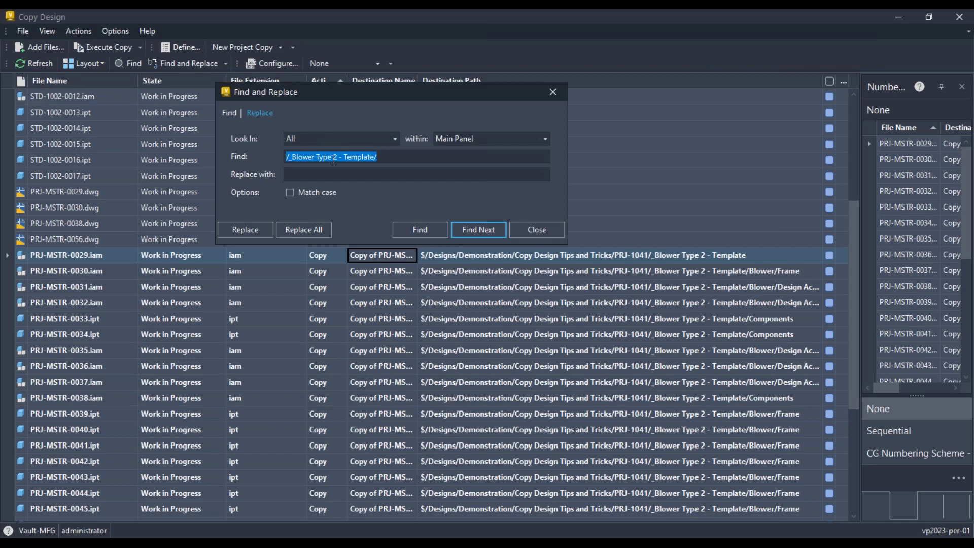
pyautogui.click(339, 174)
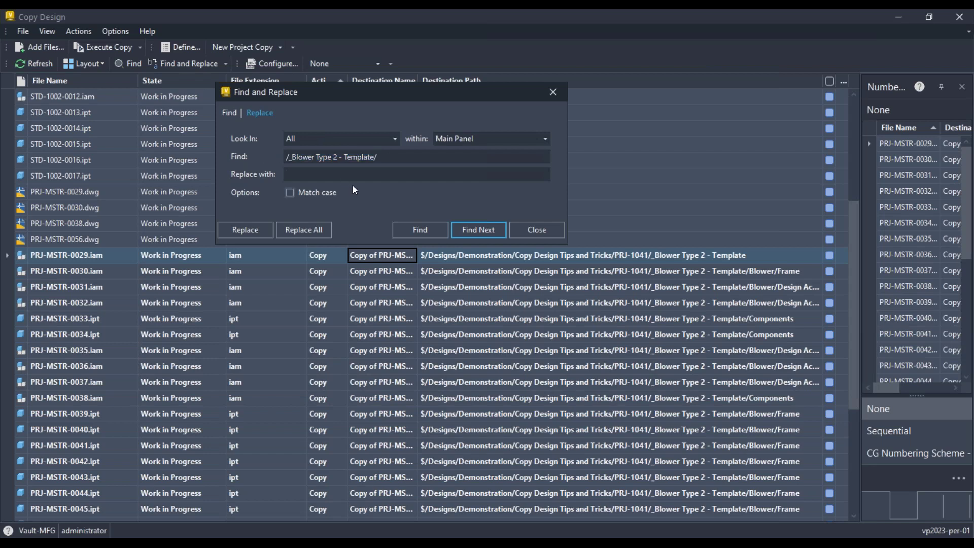
pyautogui.write('/')
pyautogui.click(321, 233)
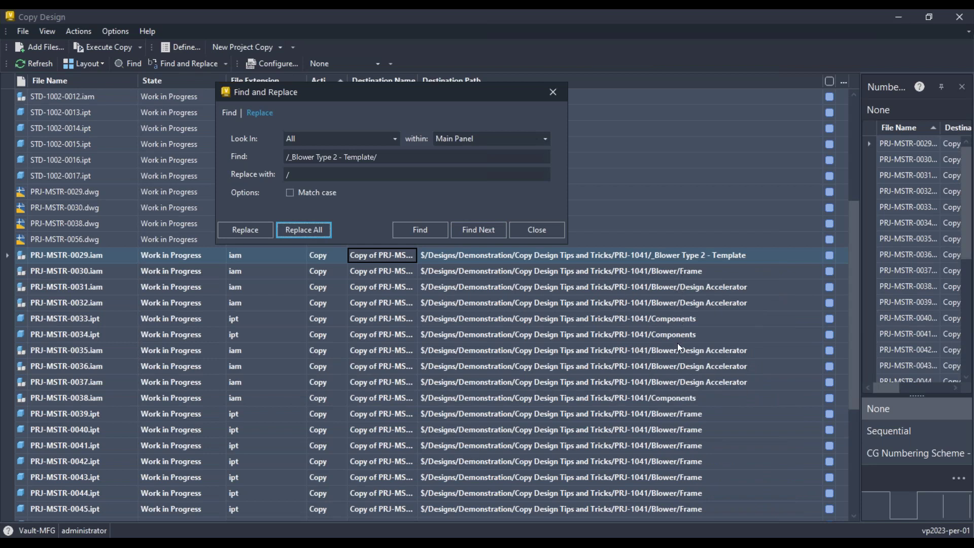
# Step: Shorten PRJ-MSTR-0029.iam's destination path to $/Designs/Demonstration/Copy Design Tips and Tricks/PRJ-1041 and close Find and Replace
pyautogui.scroll(-1, 677, 343)
pyautogui.scroll(-1, 678, 345)
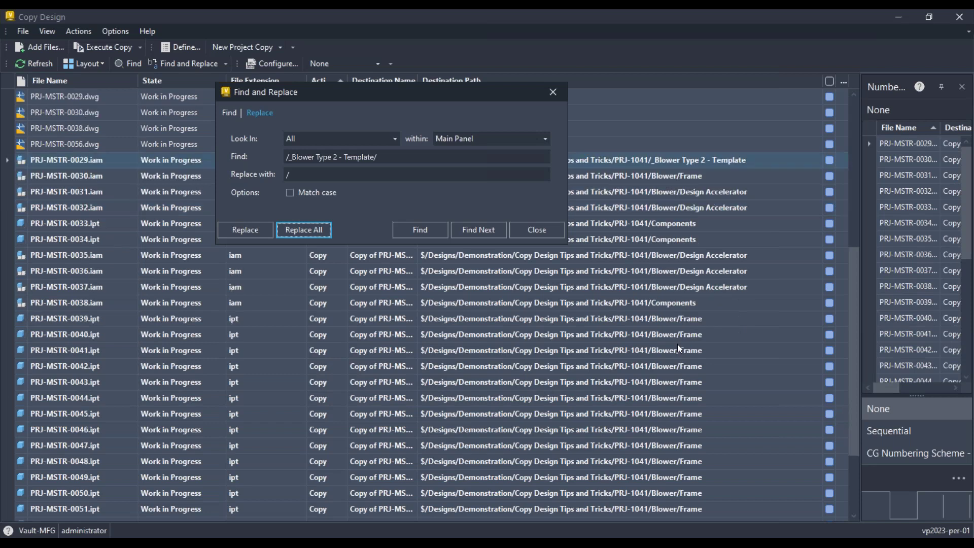
pyautogui.scroll(3, 677, 340)
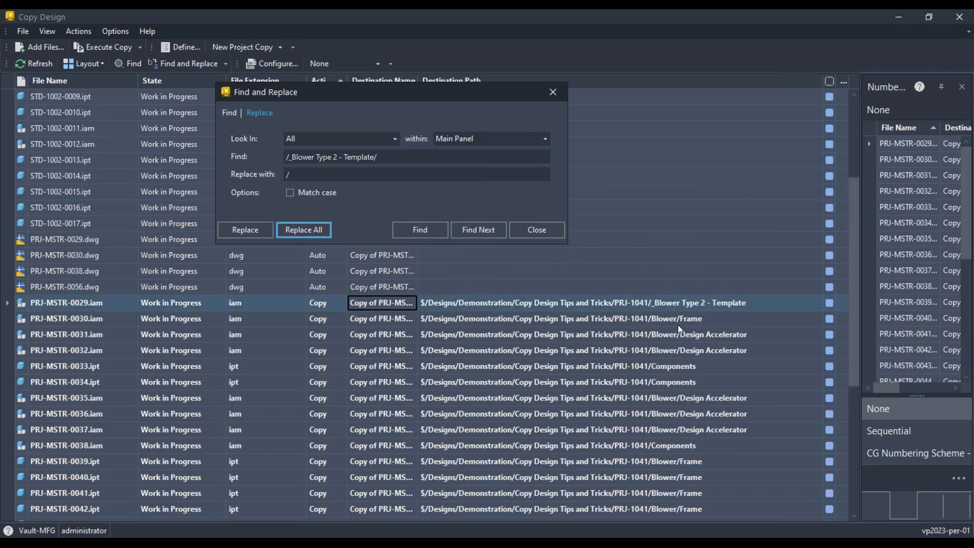
pyautogui.scroll(-1, 678, 324)
pyautogui.scroll(-1, 678, 325)
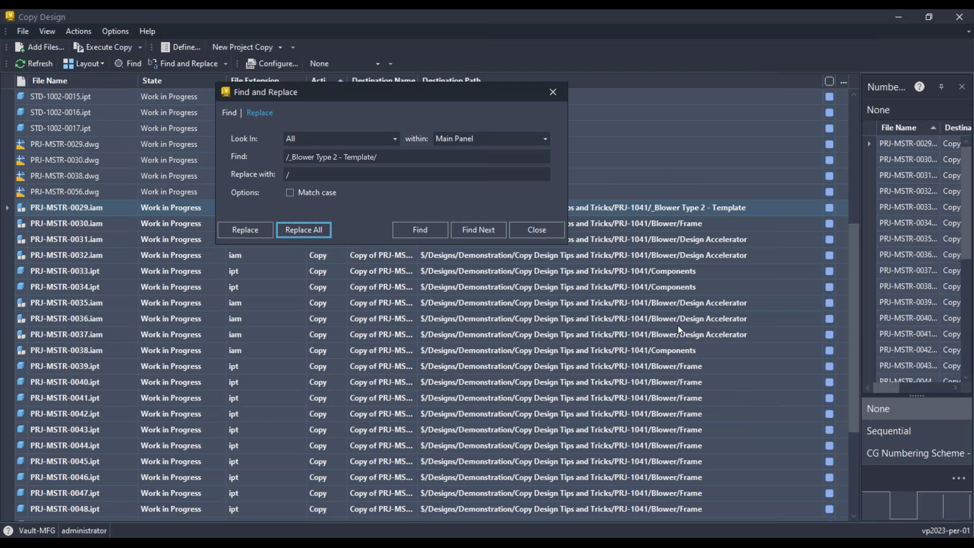
pyautogui.scroll(-2, 678, 327)
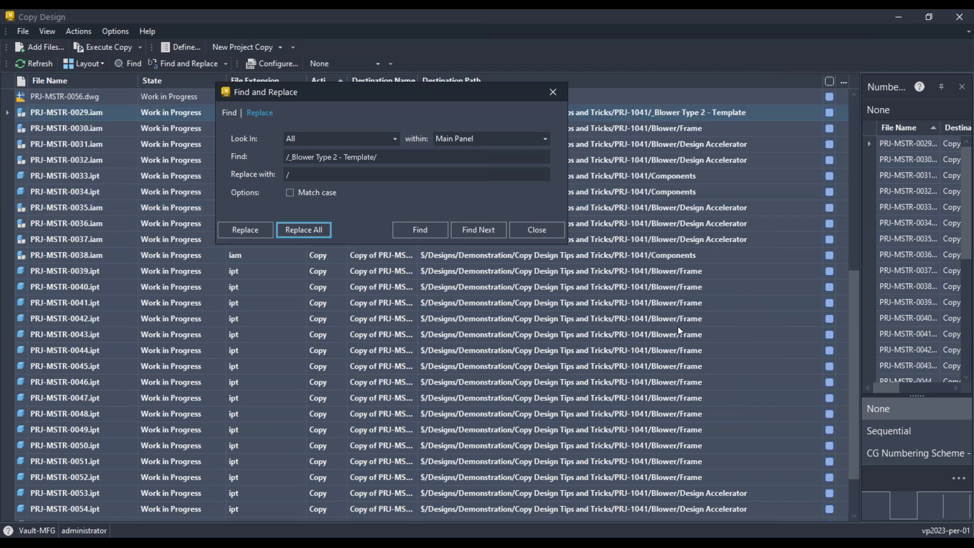
pyautogui.scroll(4, 690, 314)
pyautogui.click(681, 303)
pyautogui.moveTo(736, 303); pyautogui.dragTo(649, 304)
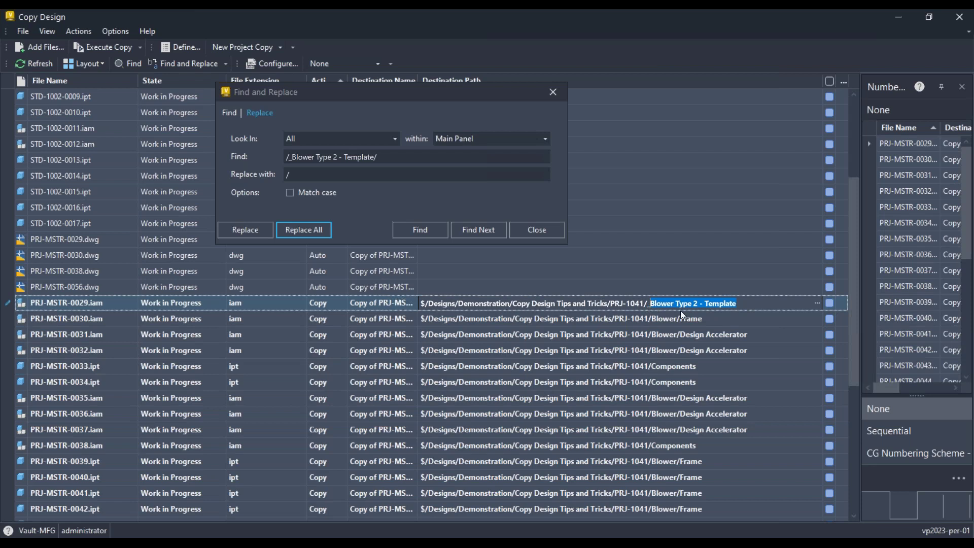
pyautogui.press('BackSpace')
pyautogui.press('BackSpace')
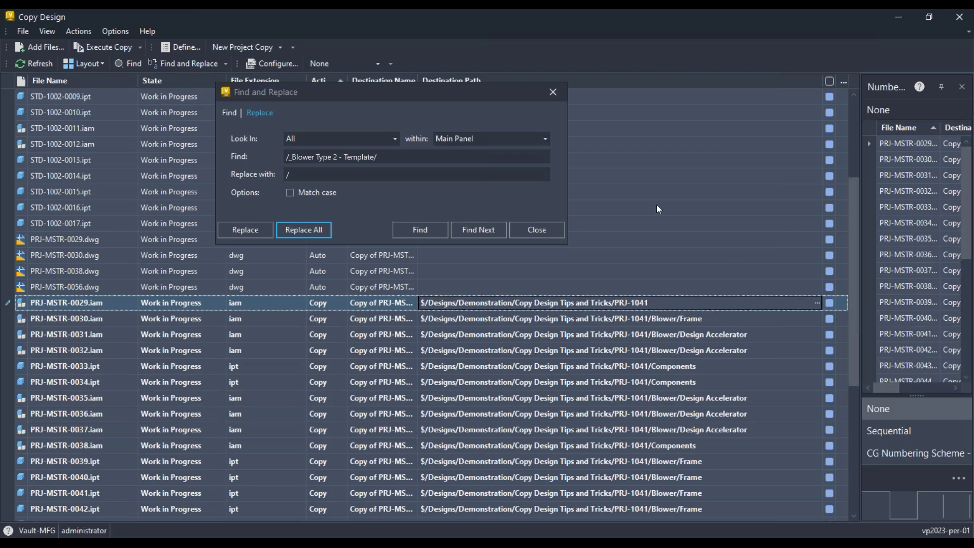
pyautogui.click(552, 93)
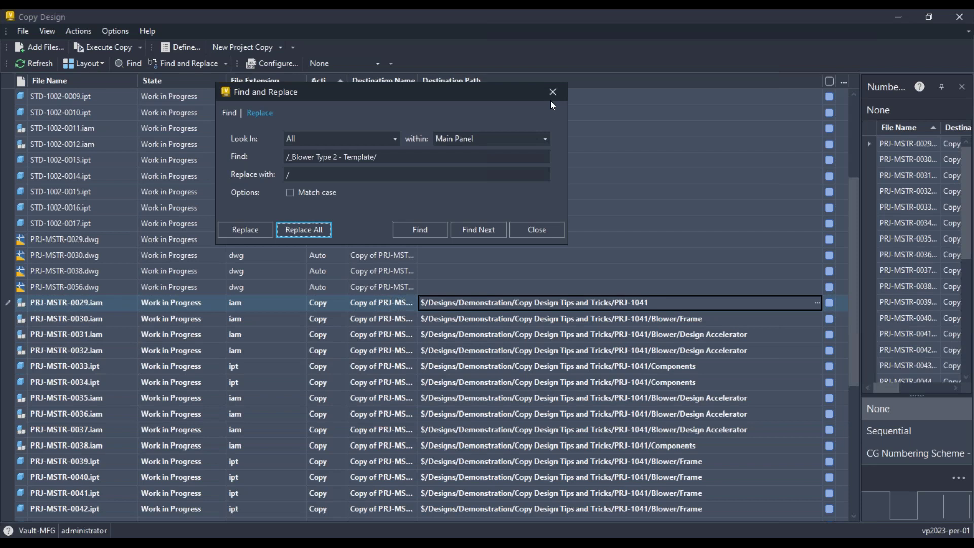
pyautogui.click(553, 91)
# Step: Show the files in folder view and expand Copy Design Tips and Tricks down to the contents of PRJ-1041
pyautogui.click(94, 63)
pyautogui.click(117, 111)
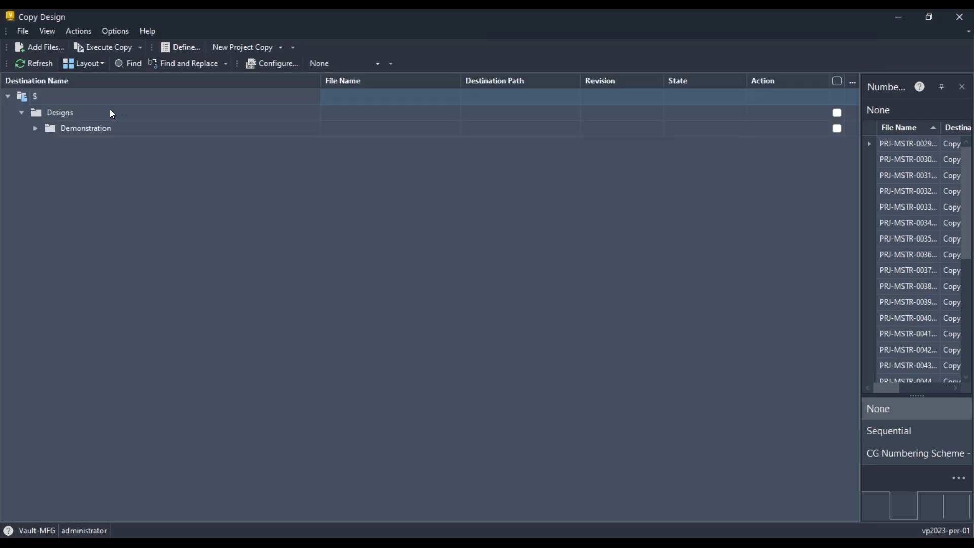
pyautogui.click(36, 128)
pyautogui.click(50, 145)
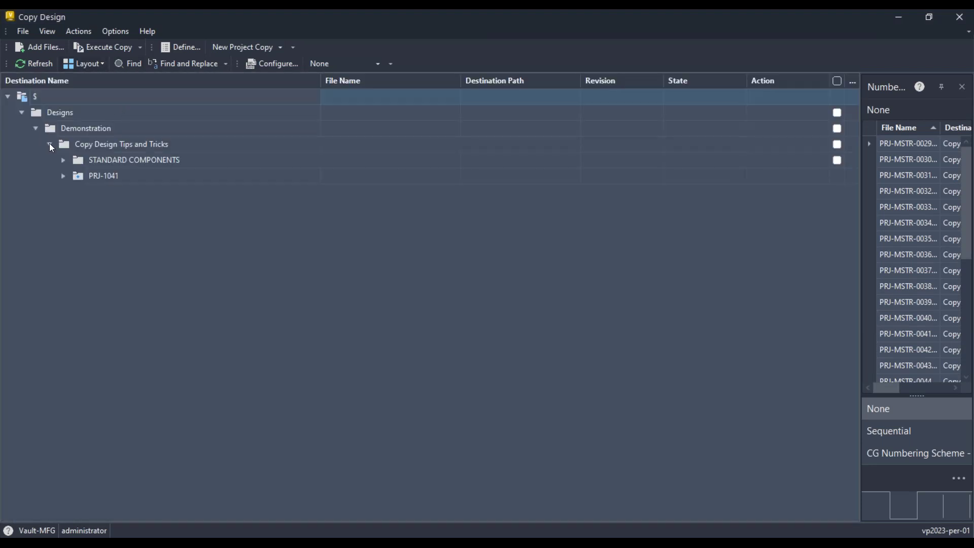
pyautogui.click(63, 176)
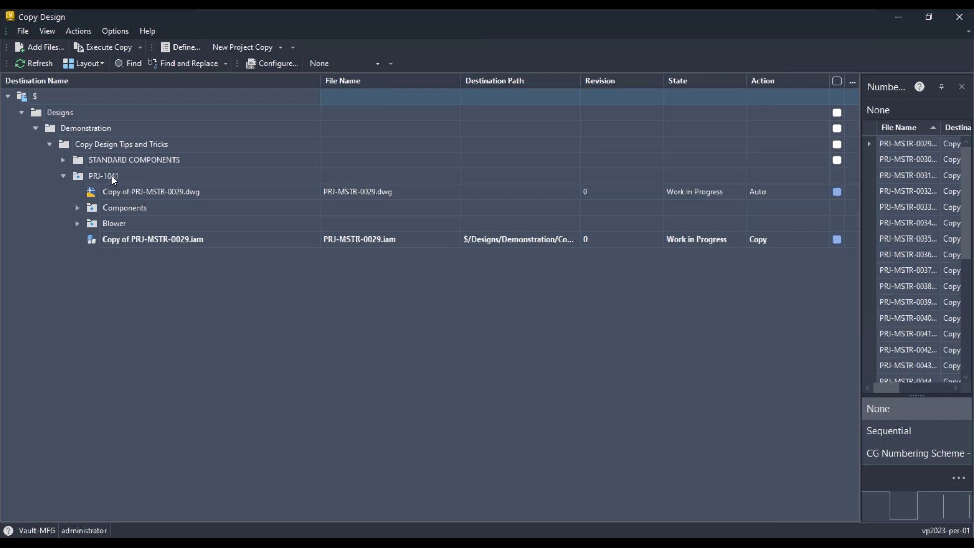
# Step: Widen the Numbering panel, move all files to CG Numbering Scheme - Type 2 r1 and display that scheme's files
pyautogui.moveTo(861, 261); pyautogui.dragTo(583, 274)
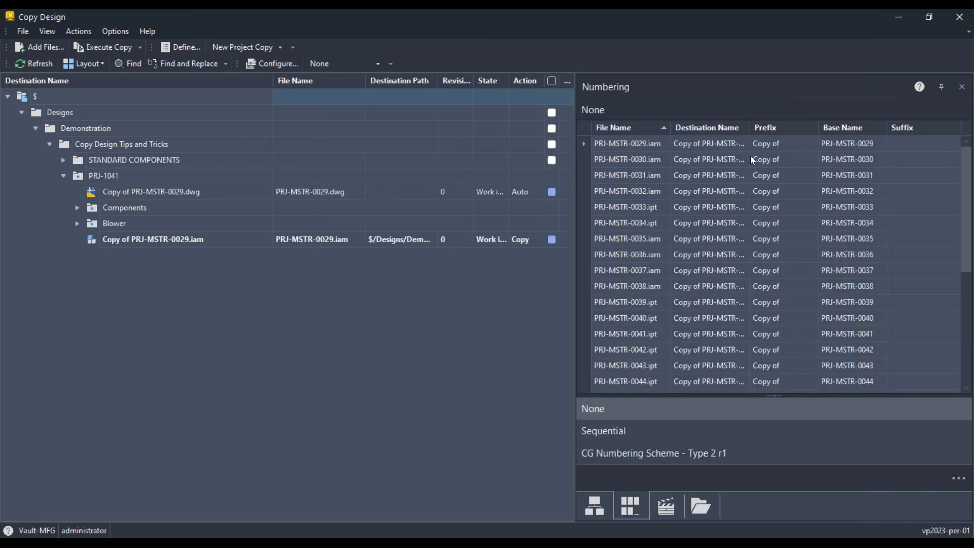
pyautogui.click(752, 161)
pyautogui.hotkey('ctrl', 'a')
pyautogui.rightClick(752, 161)
pyautogui.moveTo(800, 203)
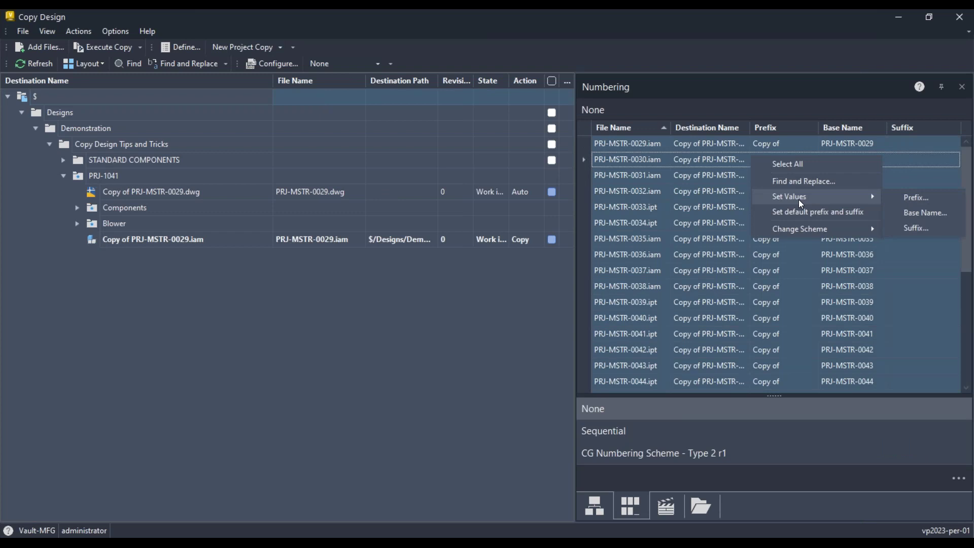
pyautogui.moveTo(800, 230)
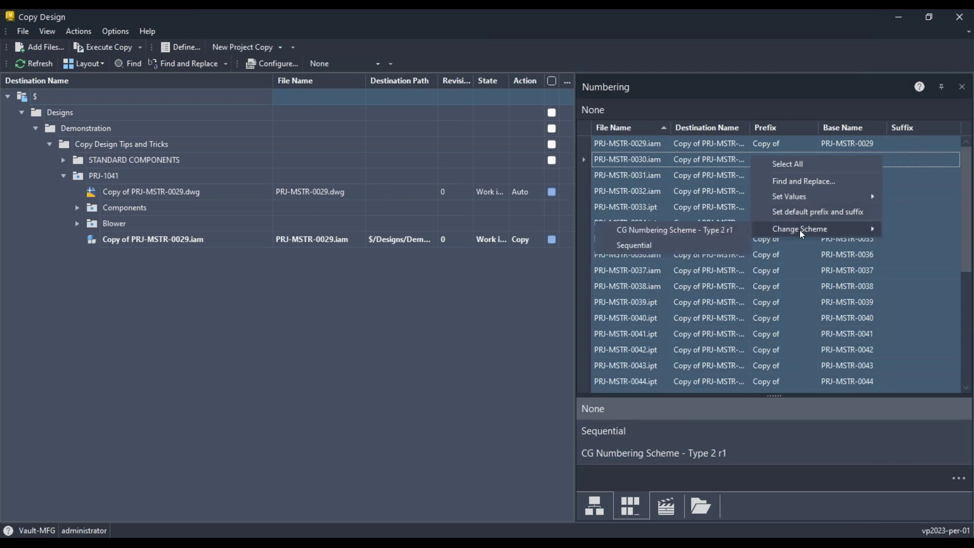
pyautogui.click(677, 233)
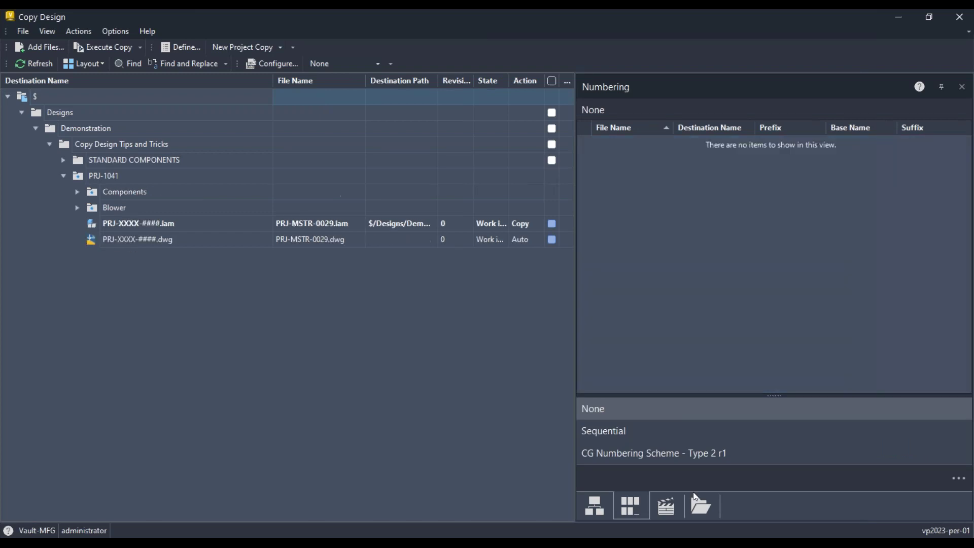
pyautogui.click(693, 466)
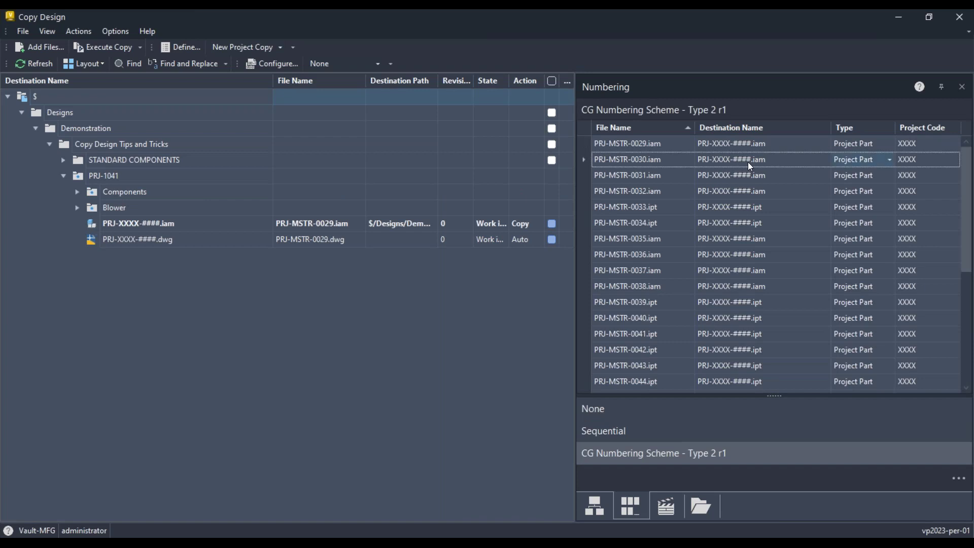
# Step: Set the Project Code to 1041 for all files in the CG Numbering Scheme - Type 2 r1
pyautogui.hotkey('ctrl', 'a')
pyautogui.rightClick(747, 163)
pyautogui.moveTo(791, 199)
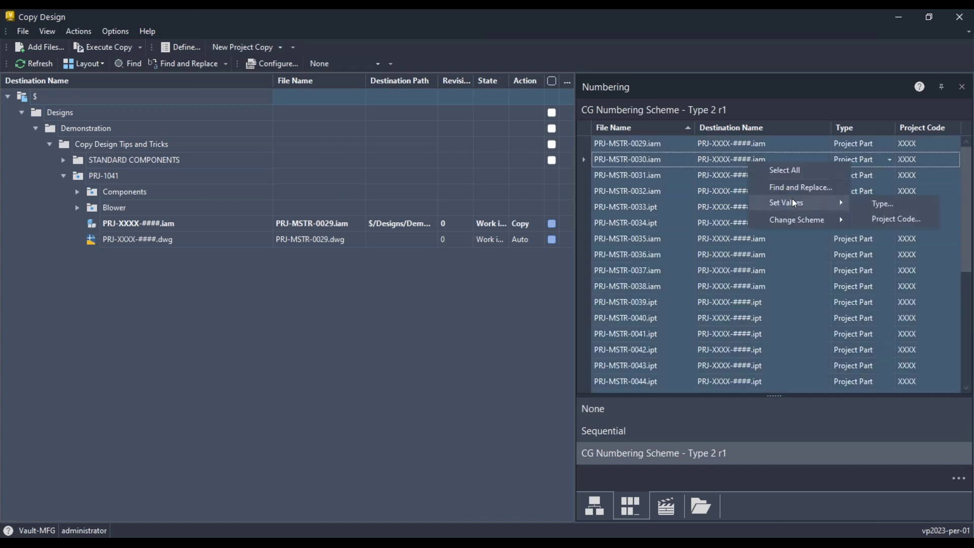
pyautogui.click(884, 220)
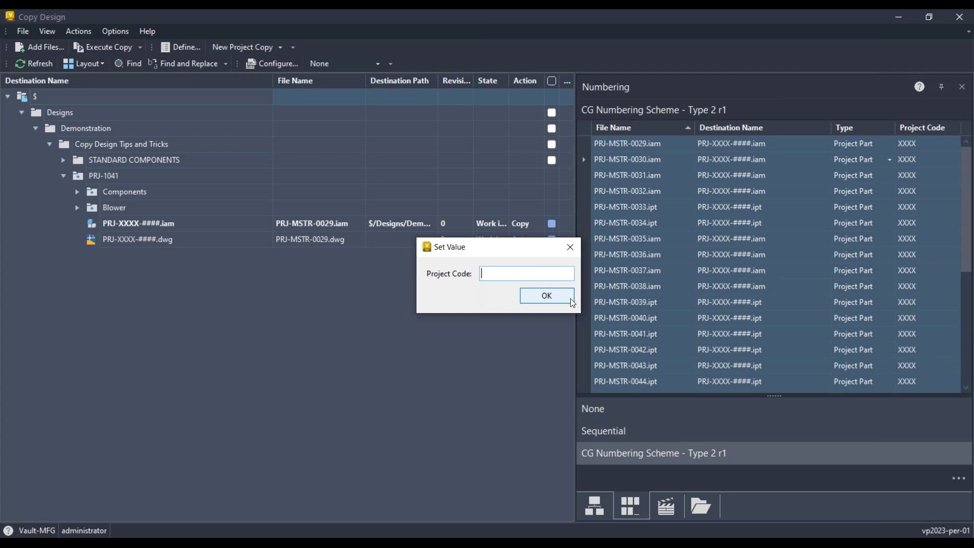
pyautogui.write('1041')
pyautogui.click(569, 297)
pyautogui.scroll(-3, 737, 271)
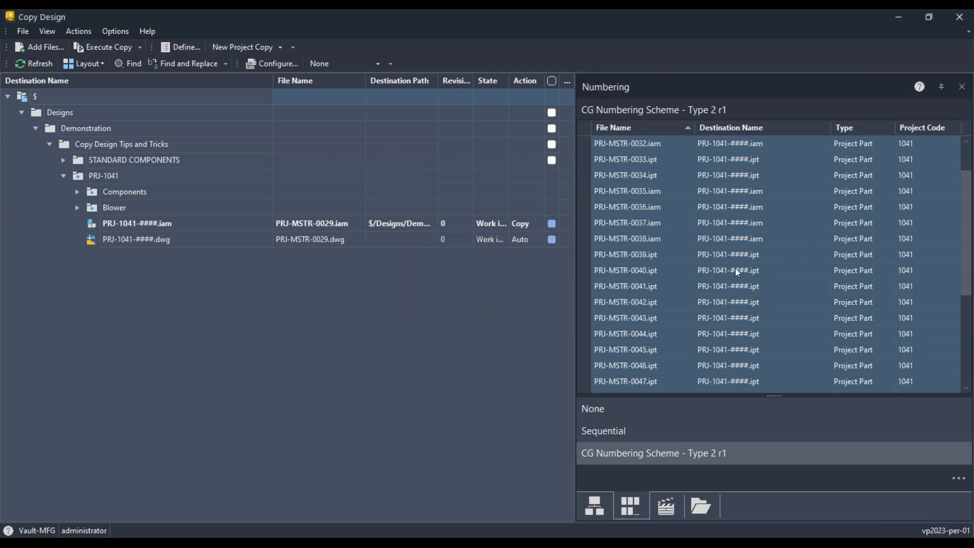
pyautogui.scroll(3, 735, 268)
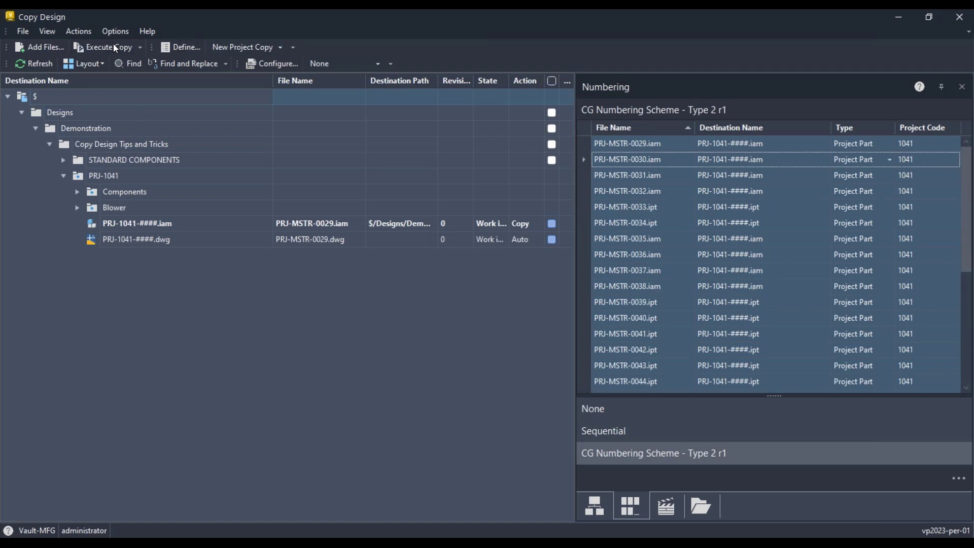
# Step: Review the files and destination paths in list view and execute the copy
pyautogui.click(102, 64)
pyautogui.click(102, 81)
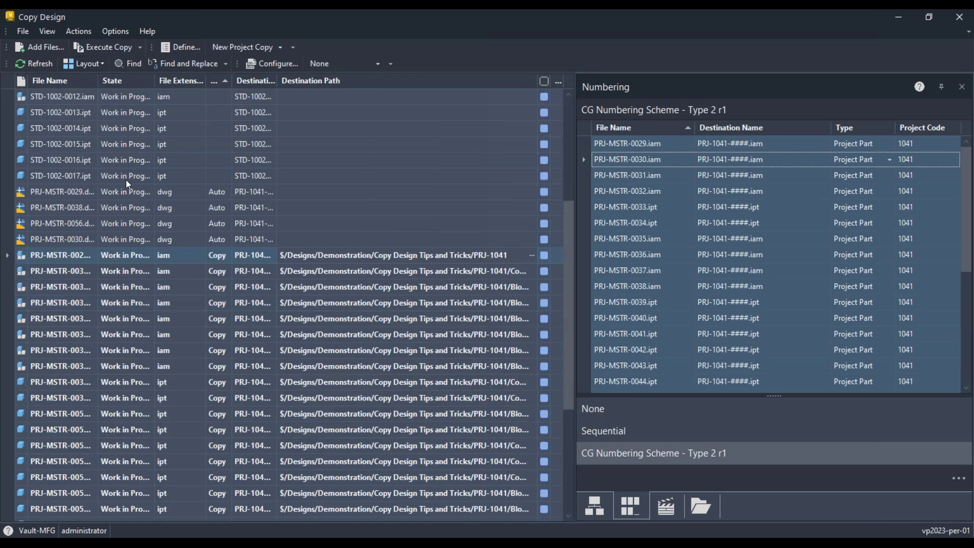
pyautogui.scroll(-3, 126, 180)
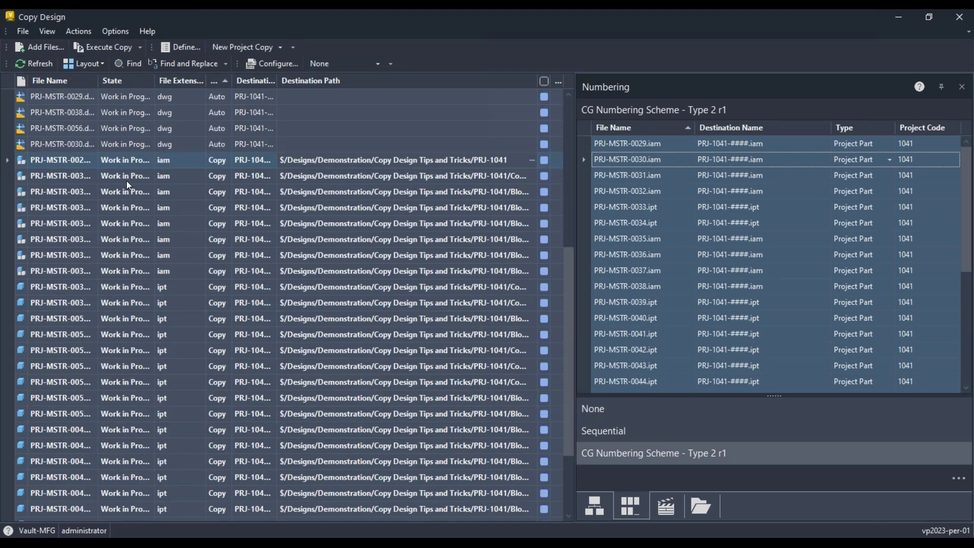
pyautogui.scroll(5, 126, 180)
pyautogui.click(107, 51)
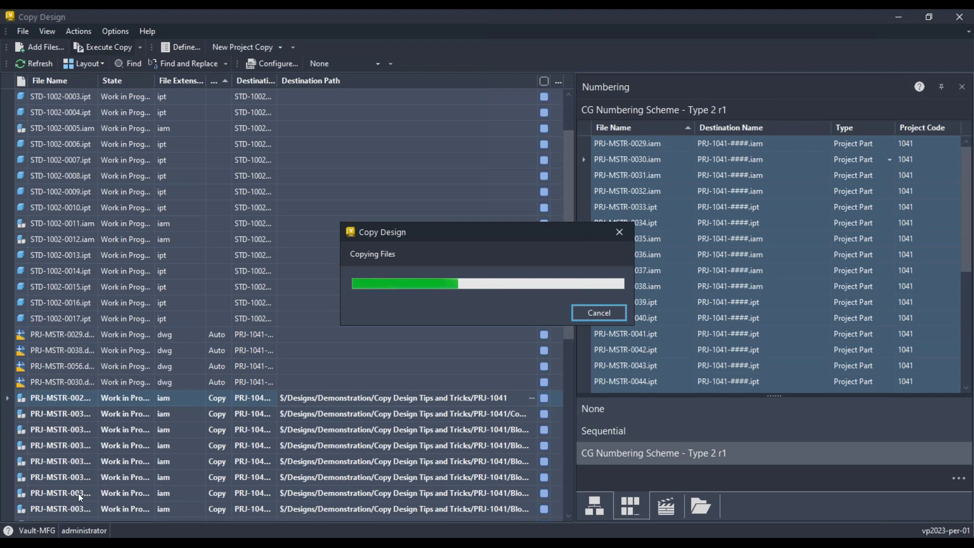
# Step: Switch to Autodesk Vault Professional and open the new PRJ-1041 folder under Copy Design Tips and Tricks
pyautogui.click(137, 541)
pyautogui.click(113, 491)
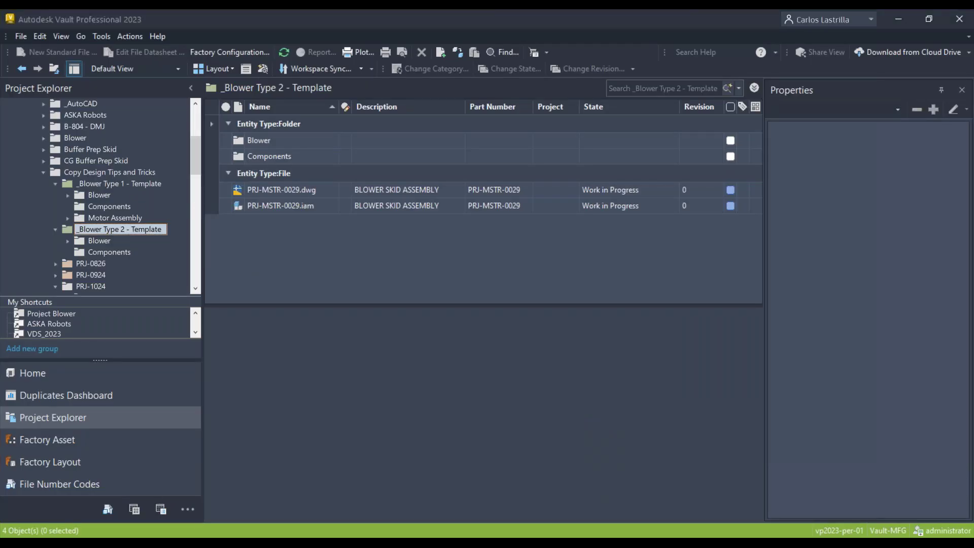
pyautogui.moveTo(136, 542)
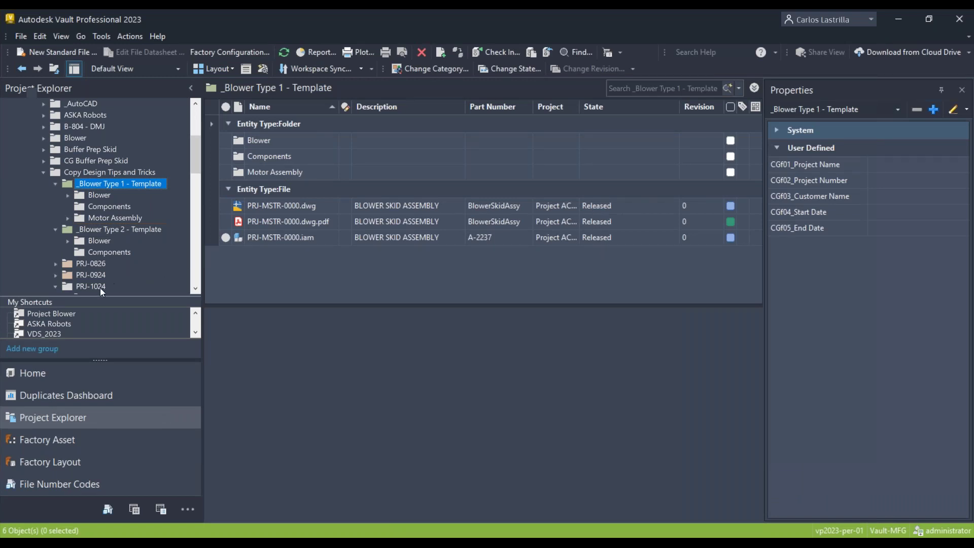
pyautogui.scroll(-3, 99, 260)
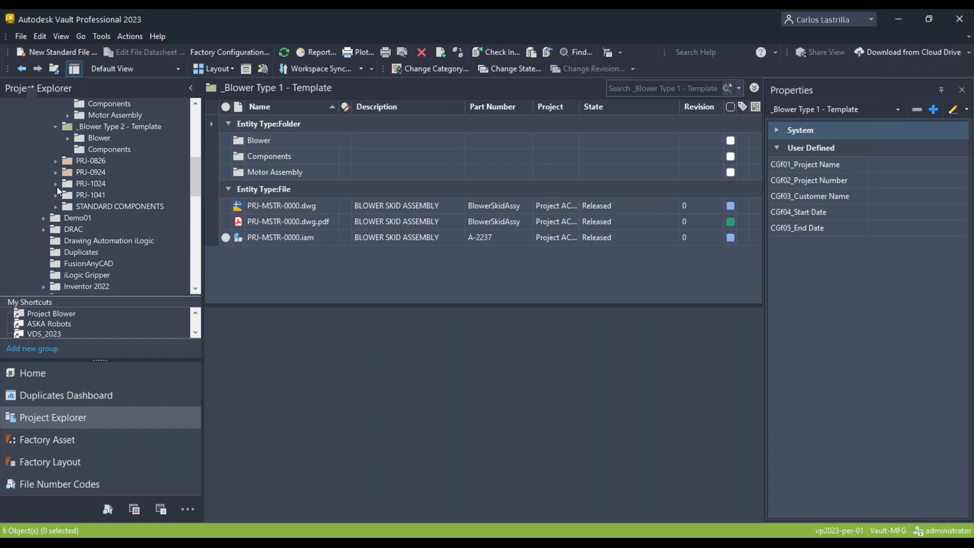
pyautogui.click(93, 194)
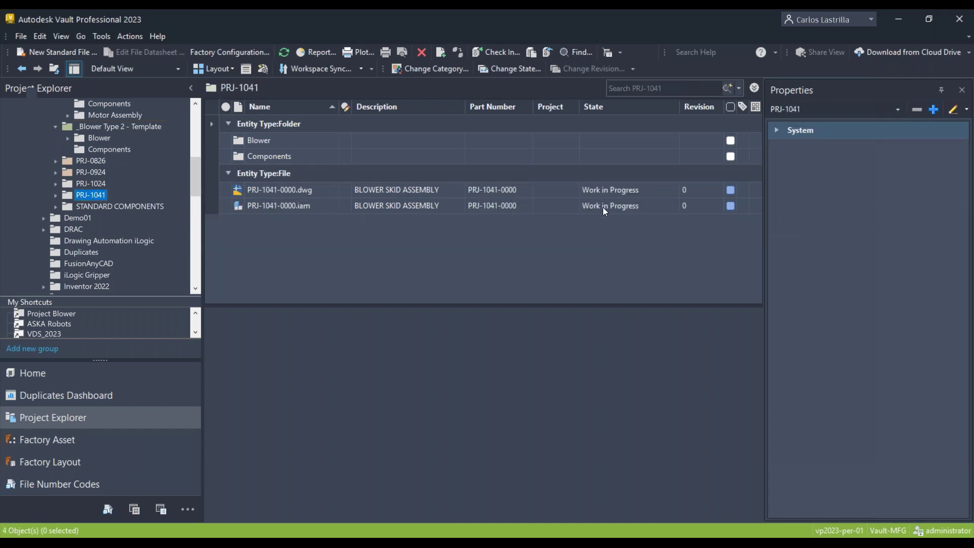
# Step: Revisit the Copy Design window, return to Vault and select the STANDARD COMPONENTS folder
pyautogui.click(129, 543)
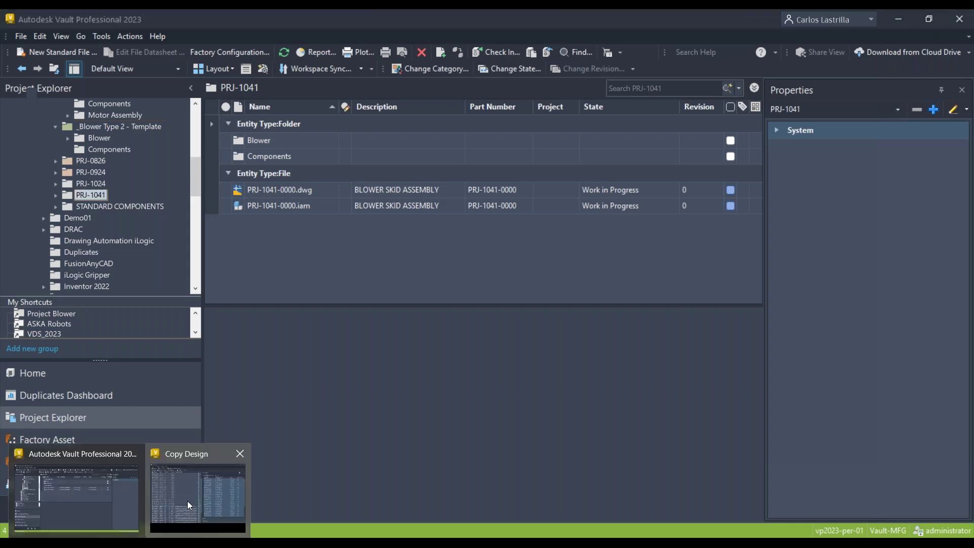
pyautogui.click(187, 501)
pyautogui.moveTo(768, 87); pyautogui.dragTo(384, 87)
pyautogui.click(883, 92)
pyautogui.click(125, 208)
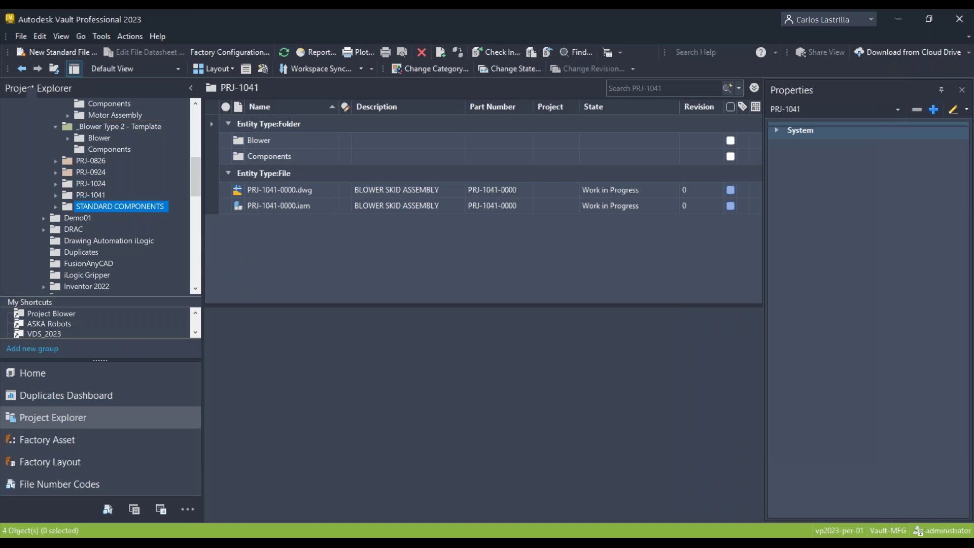
# Step: Check where the Blower Base part STD-1002-0000.ipt is used, selecting PRJ-0924-0000.iam and PRJ-1041-0000.iam among its parent assemblies
pyautogui.click(295, 210)
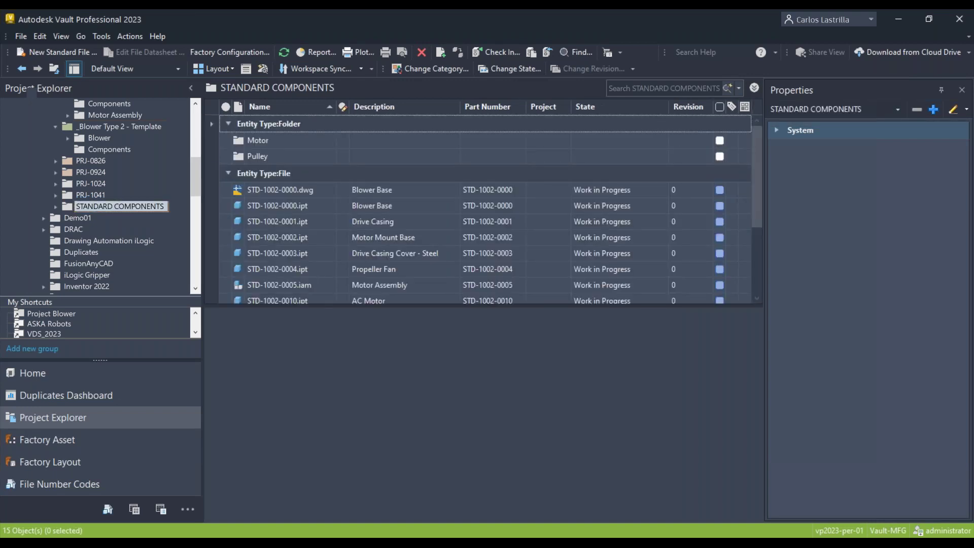
pyautogui.click(280, 317)
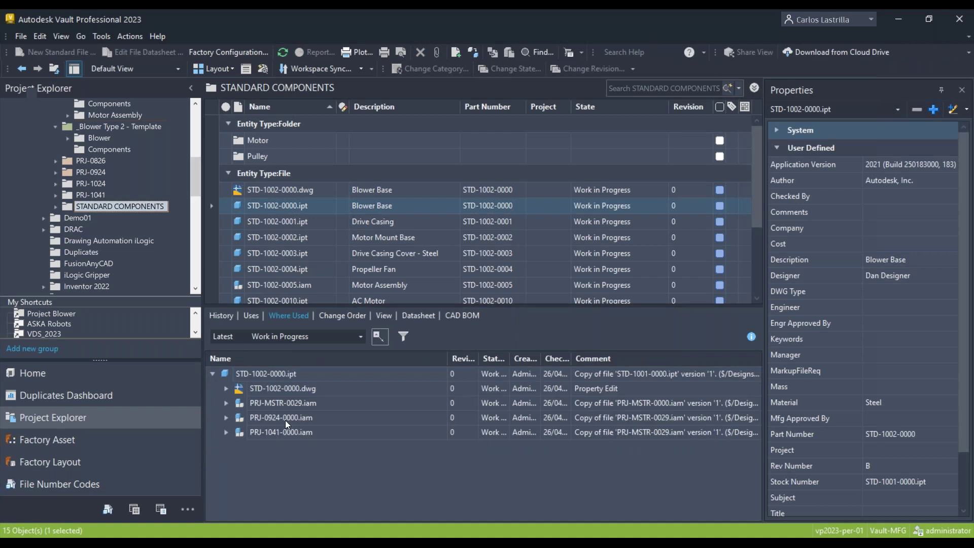
pyautogui.click(285, 420)
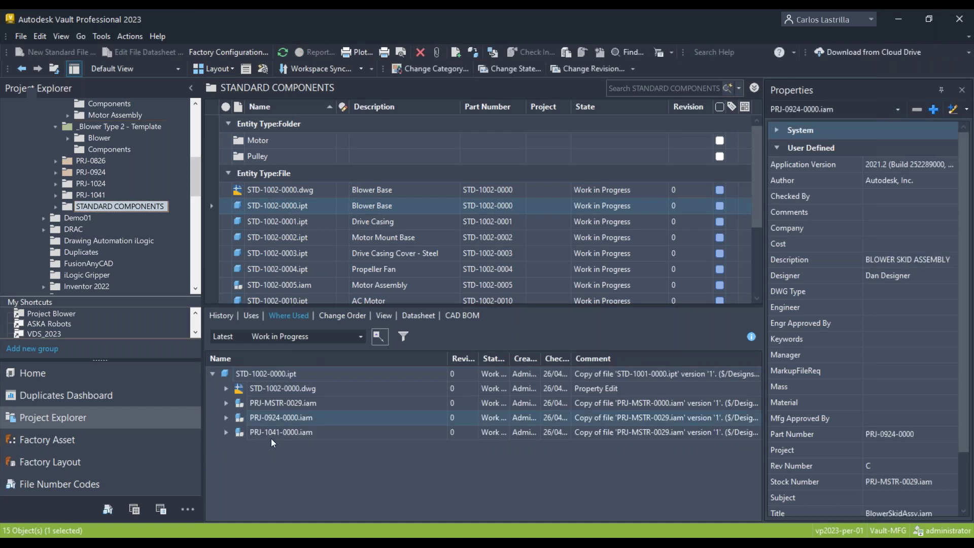
pyautogui.click(272, 435)
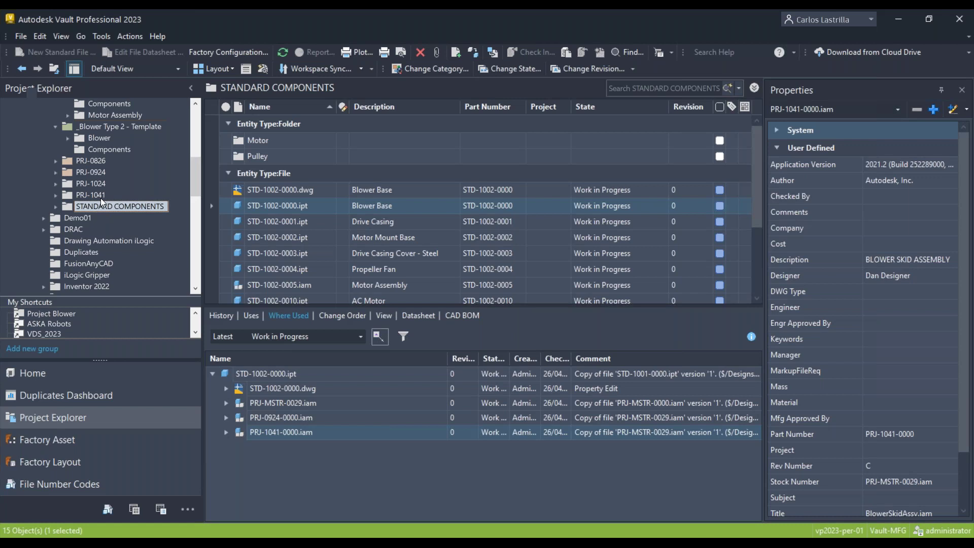
# Step: Compare the contents of the PRJ-1041 folder with those of the STANDARD COMPONENTS folder
pyautogui.click(103, 197)
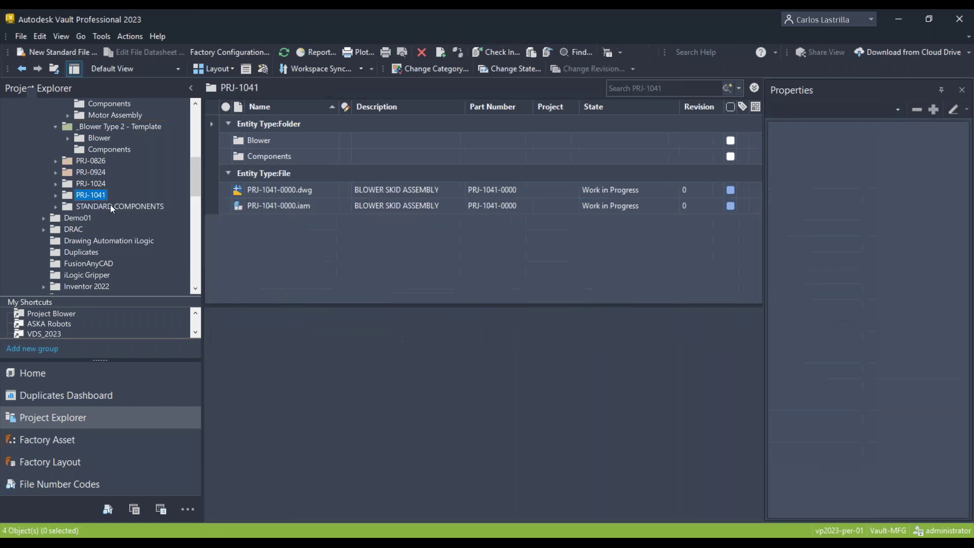
pyautogui.click(110, 205)
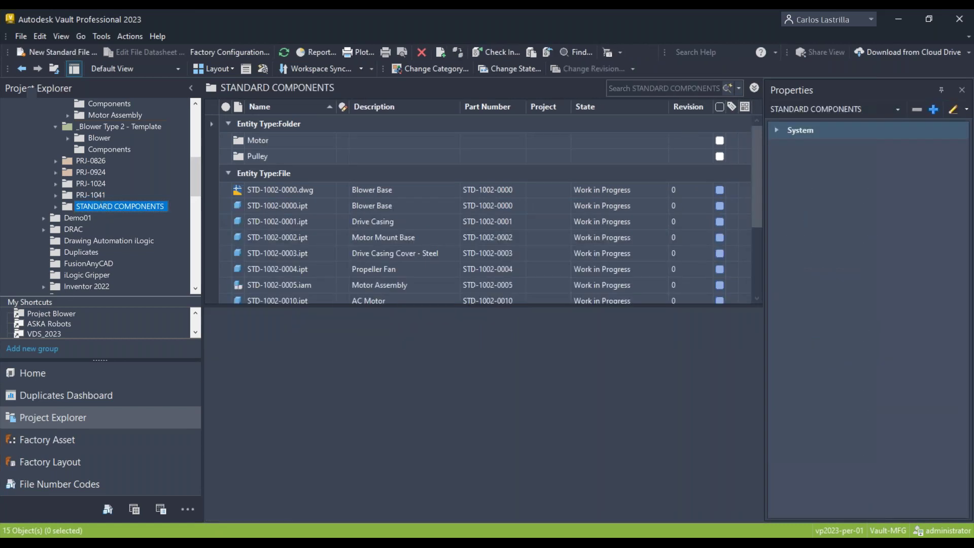
pyautogui.press('F2')
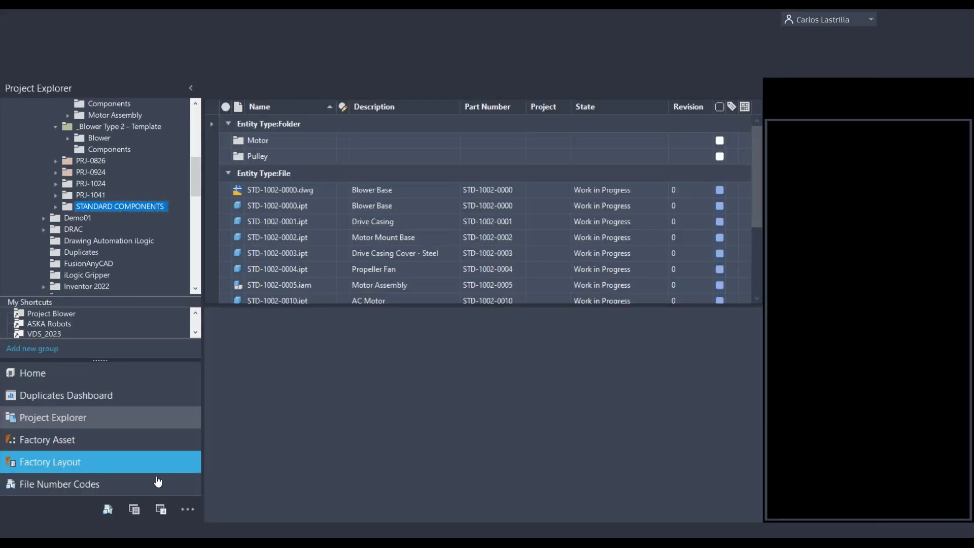
# Step: Open the _Blower Type 1 - Template folder and list the files used by PRJ-MSTR-0000.iam in an enlarged details area
pyautogui.scroll(2, 110, 194)
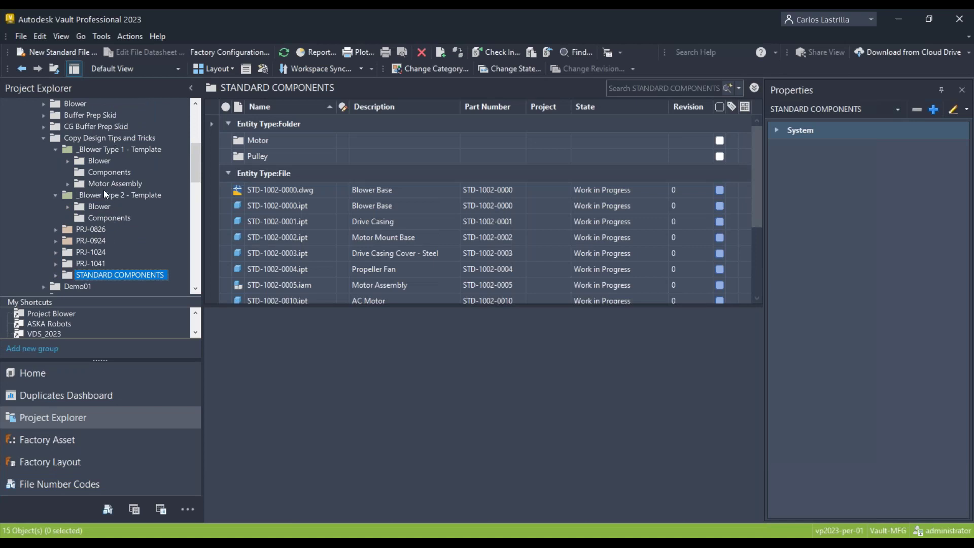
pyautogui.click(124, 149)
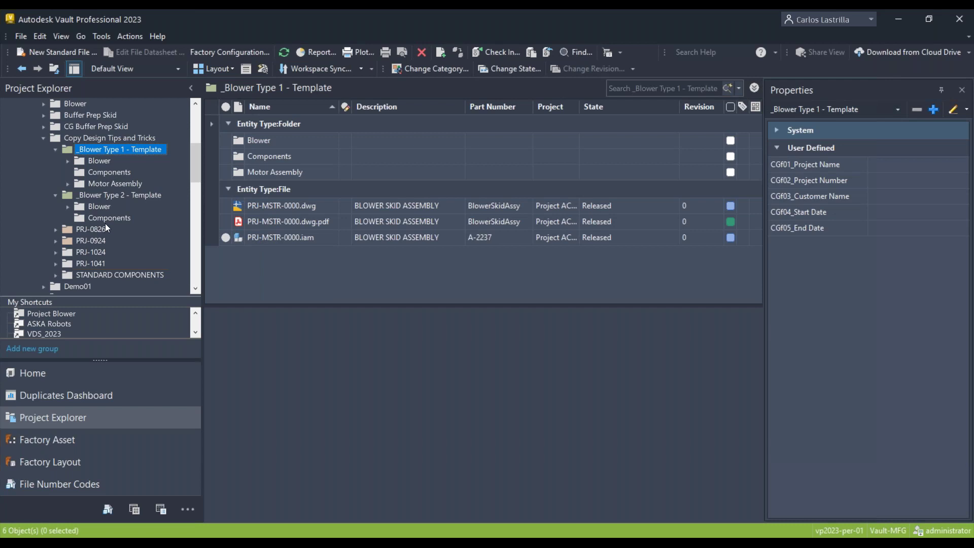
pyautogui.scroll(2, 109, 223)
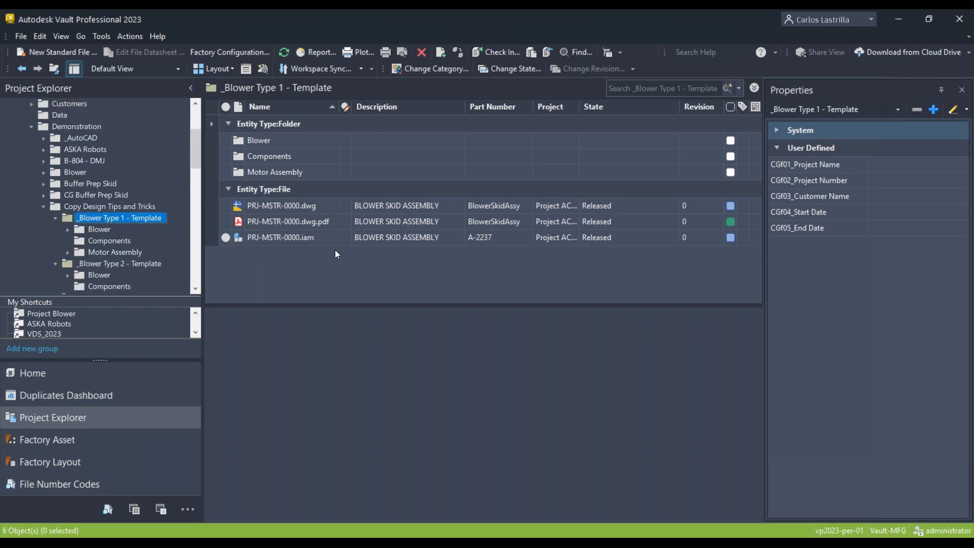
pyautogui.click(302, 238)
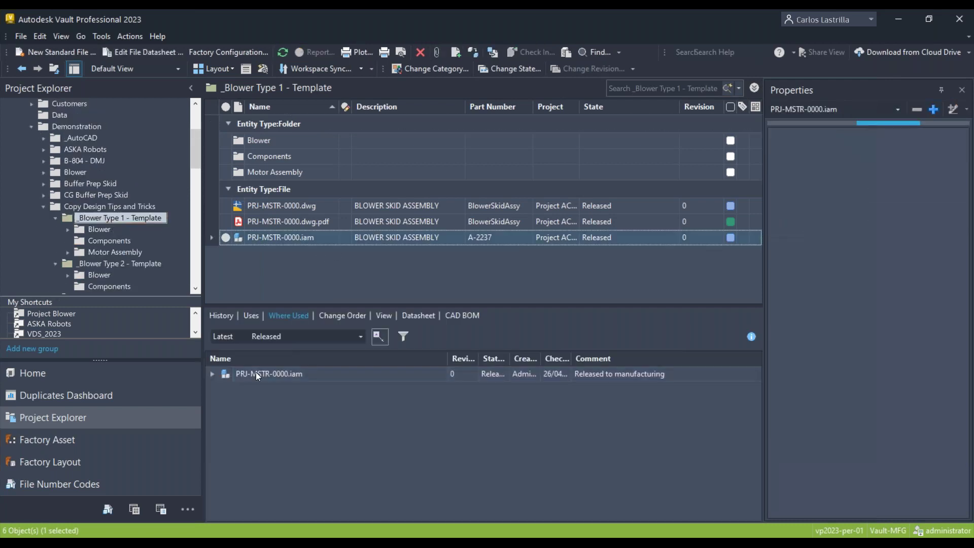
pyautogui.click(245, 317)
pyautogui.moveTo(310, 306); pyautogui.dragTo(314, 174)
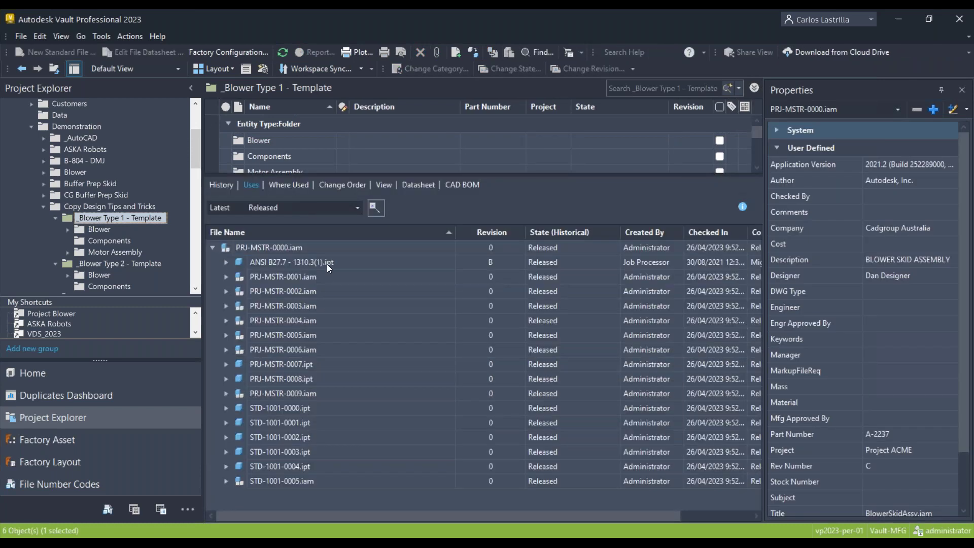
# Step: Go to the folder holding ANSI B27.7 - 1310.3(1).ipt and look through the neighbouring Content Center folders
pyautogui.click(326, 262)
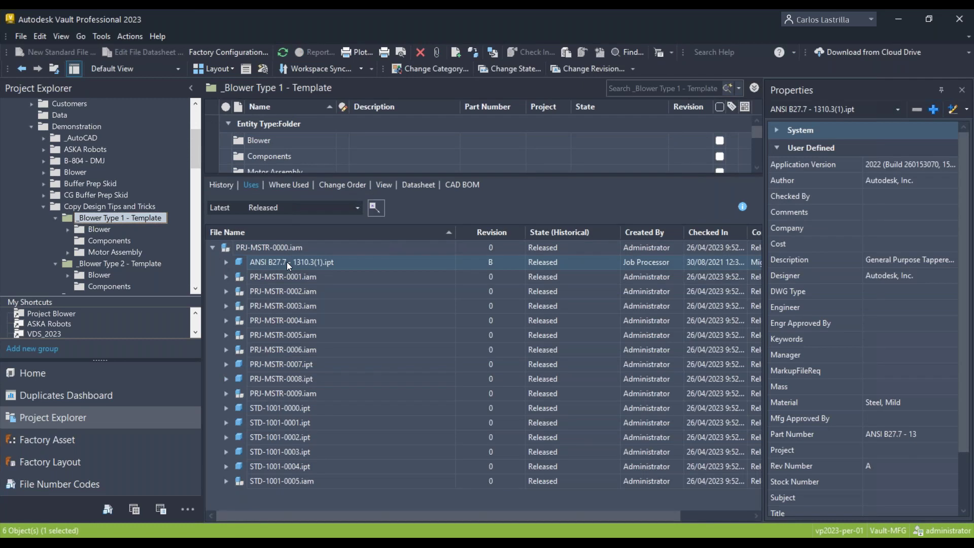
pyautogui.rightClick(287, 262)
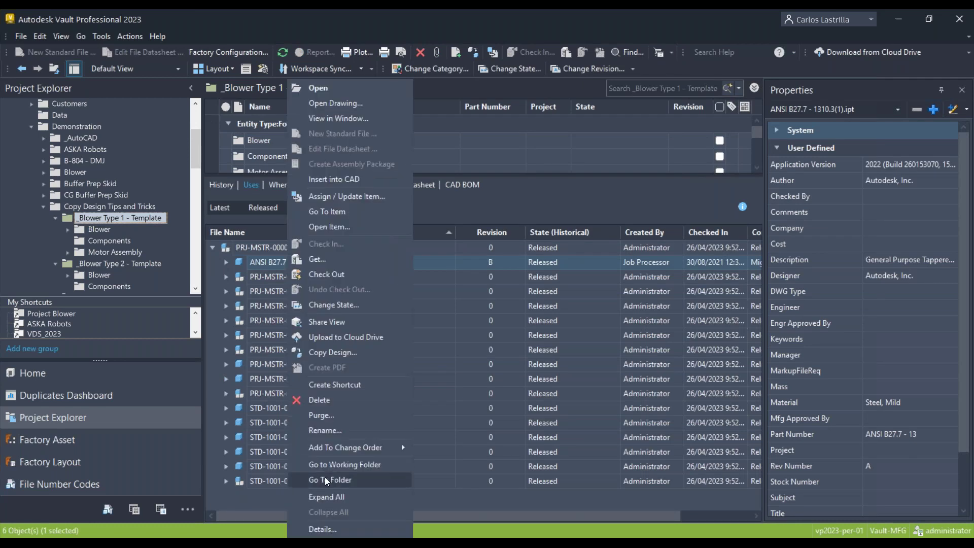
pyautogui.click(326, 480)
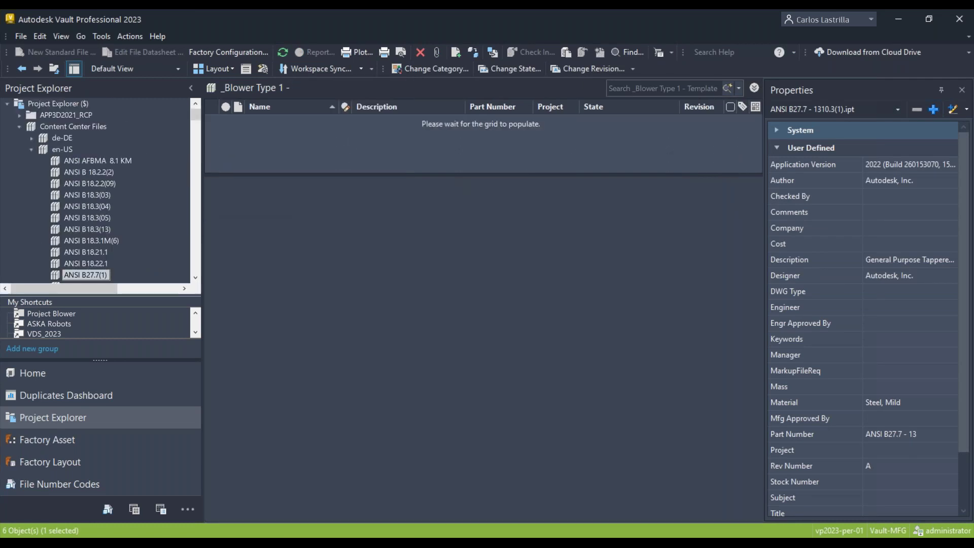
pyautogui.scroll(-10, 86, 189)
pyautogui.scroll(-10, 95, 198)
pyautogui.scroll(-5, 97, 202)
pyautogui.scroll(10, 96, 203)
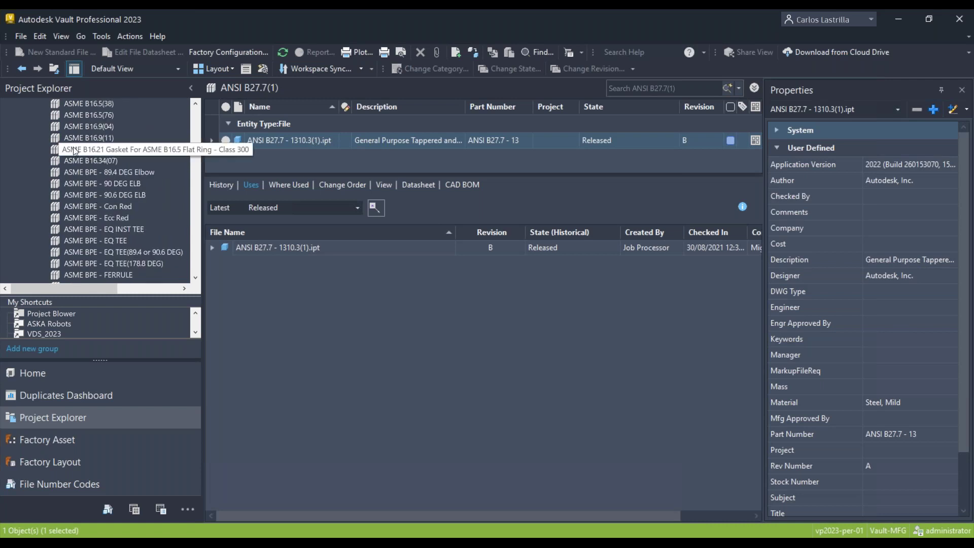
pyautogui.scroll(-5, 65, 151)
pyautogui.scroll(-15, 70, 161)
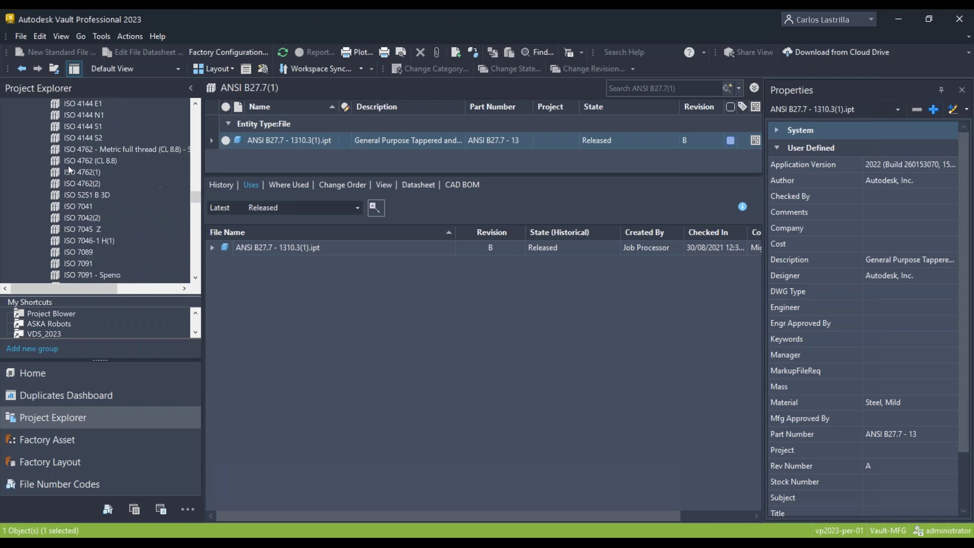
# Step: Return to the _Blower Type 1 - Template folder and start Copy Design for PRJ-MSTR-0000.iam
pyautogui.scroll(-4, 69, 172)
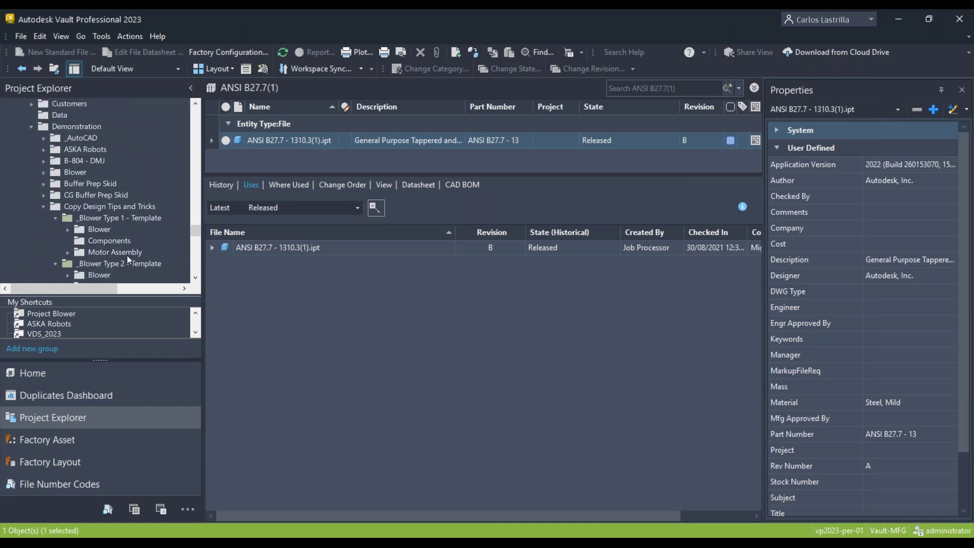
pyautogui.scroll(-2, 108, 224)
pyautogui.click(108, 152)
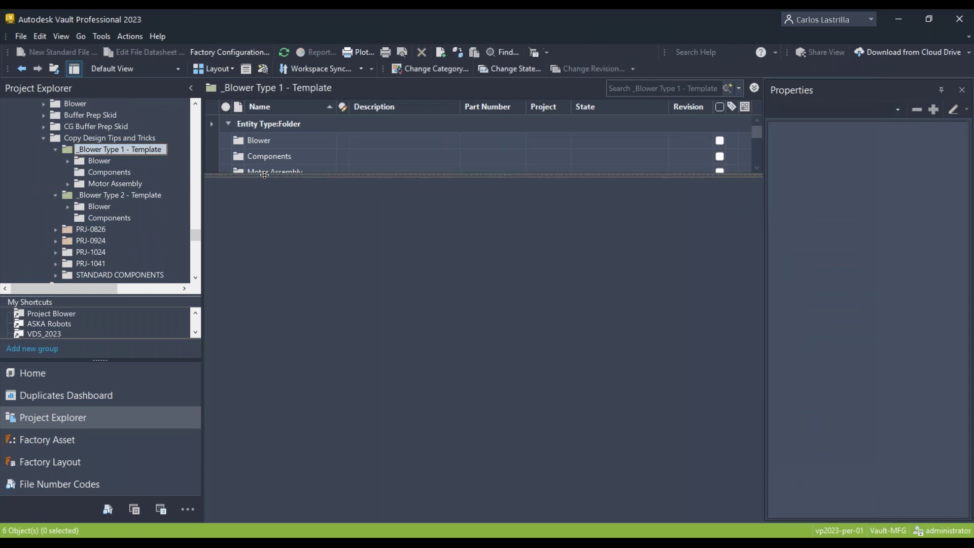
pyautogui.moveTo(265, 175); pyautogui.dragTo(265, 286)
pyautogui.click(288, 236)
pyautogui.rightClick(288, 237)
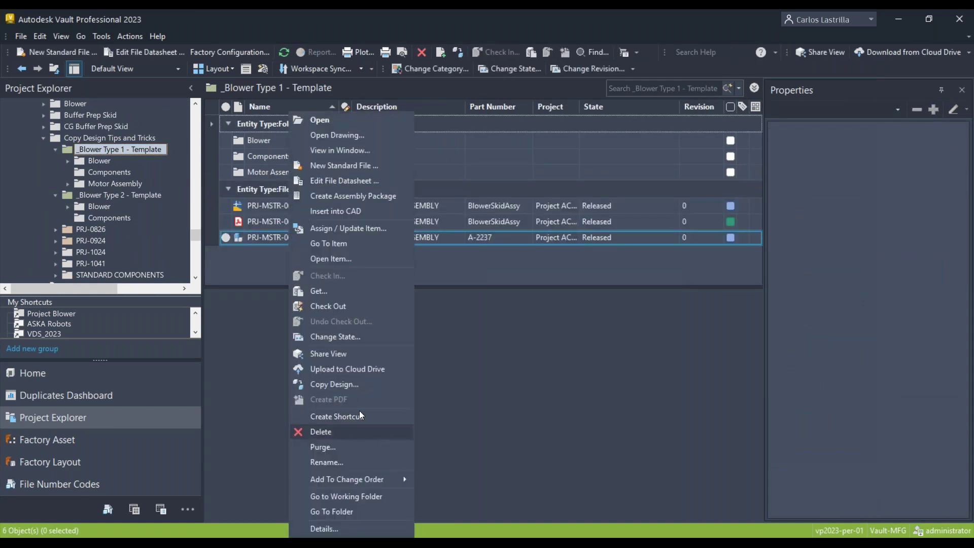
pyautogui.click(360, 385)
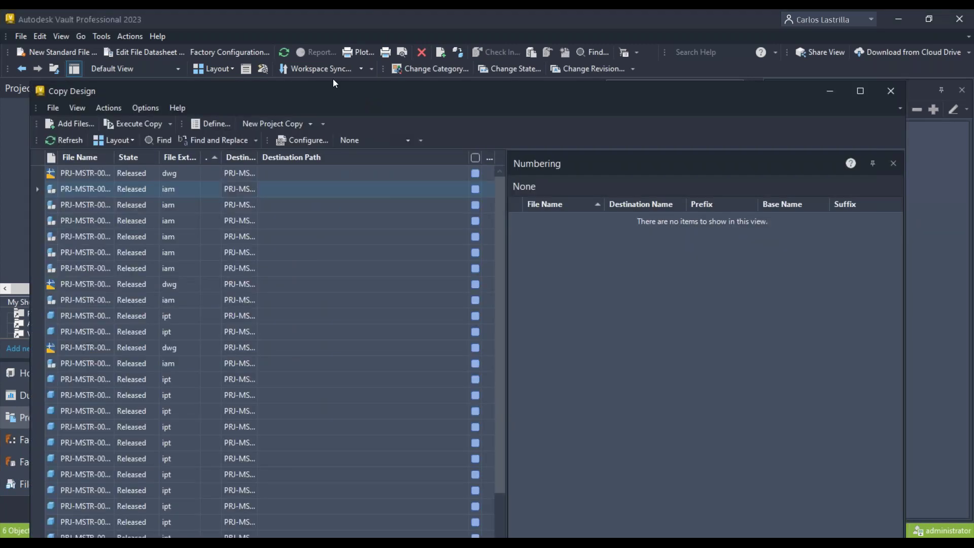
pyautogui.moveTo(332, 78); pyautogui.dragTo(341, 30)
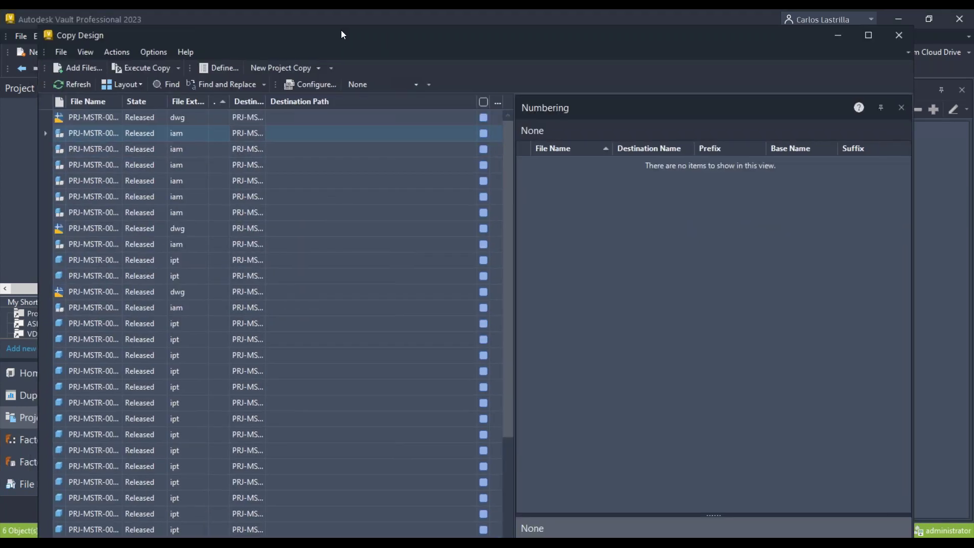
# Step: Show the design as an assembly tree, expand all levels of PRJ-MSTR-0000.iam and fit the Destination Name column to review the files
pyautogui.click(118, 84)
pyautogui.click(128, 104)
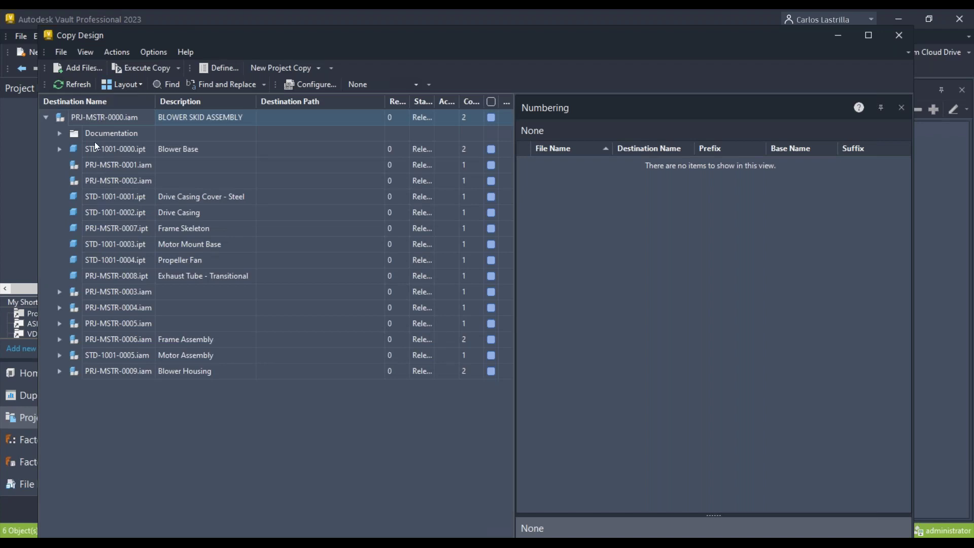
pyautogui.rightClick(96, 117)
pyautogui.moveTo(153, 128)
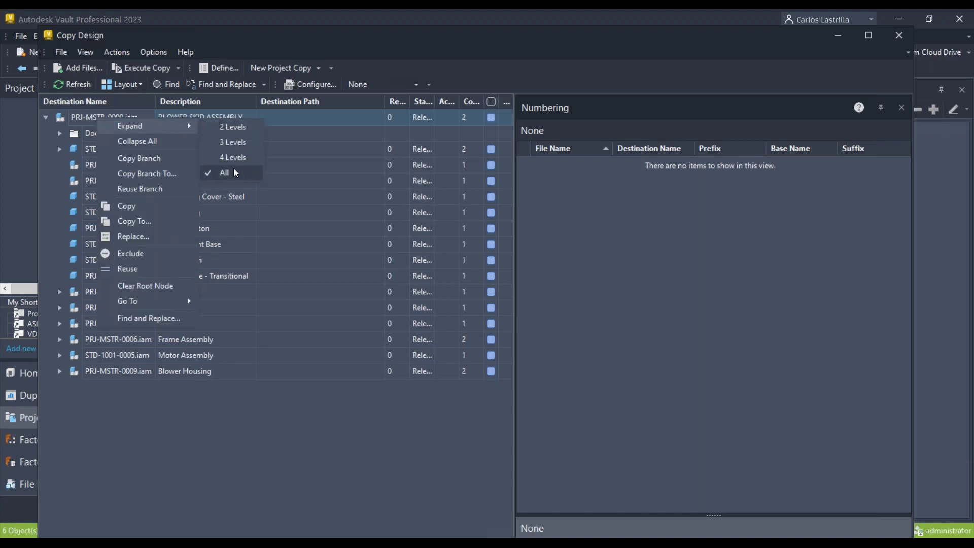
pyautogui.click(236, 172)
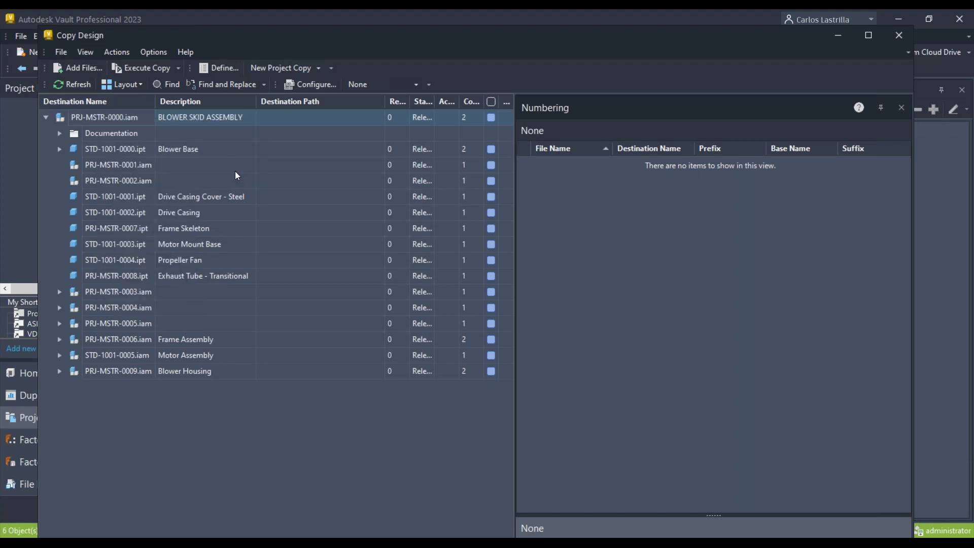
pyautogui.doubleClick(155, 101)
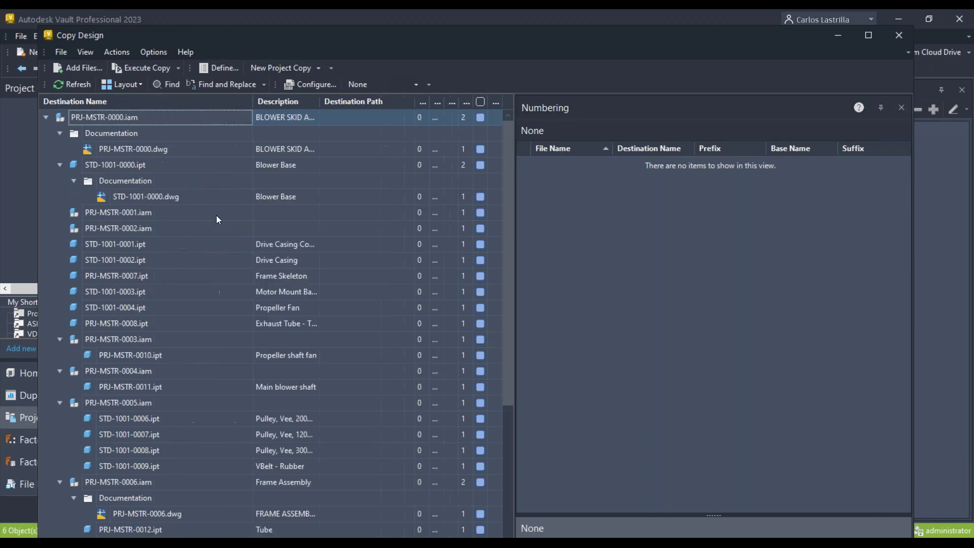
pyautogui.scroll(-7, 214, 223)
pyautogui.scroll(6, 214, 224)
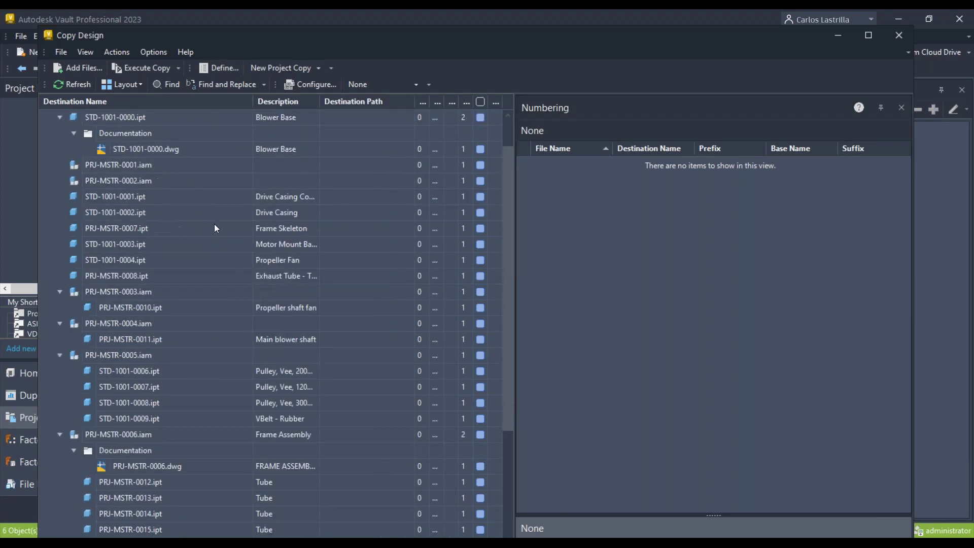
pyautogui.scroll(1, 214, 224)
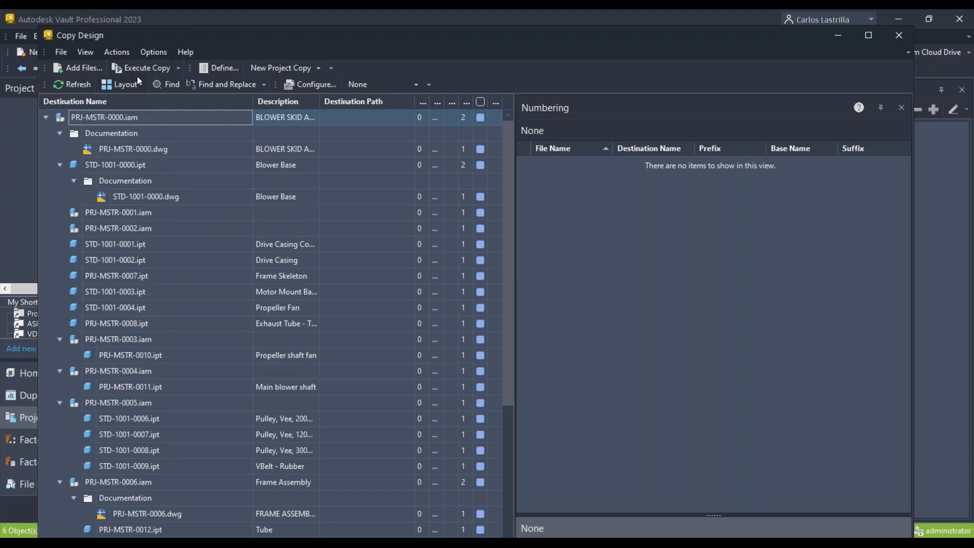
# Step: Turn on the display of library file children in the Copy Design tree
pyautogui.click(90, 55)
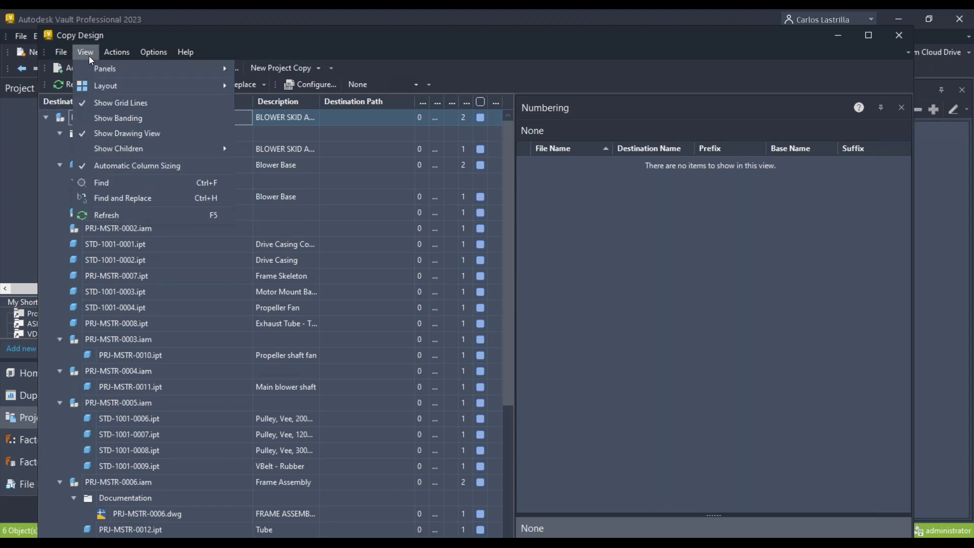
pyautogui.moveTo(109, 144)
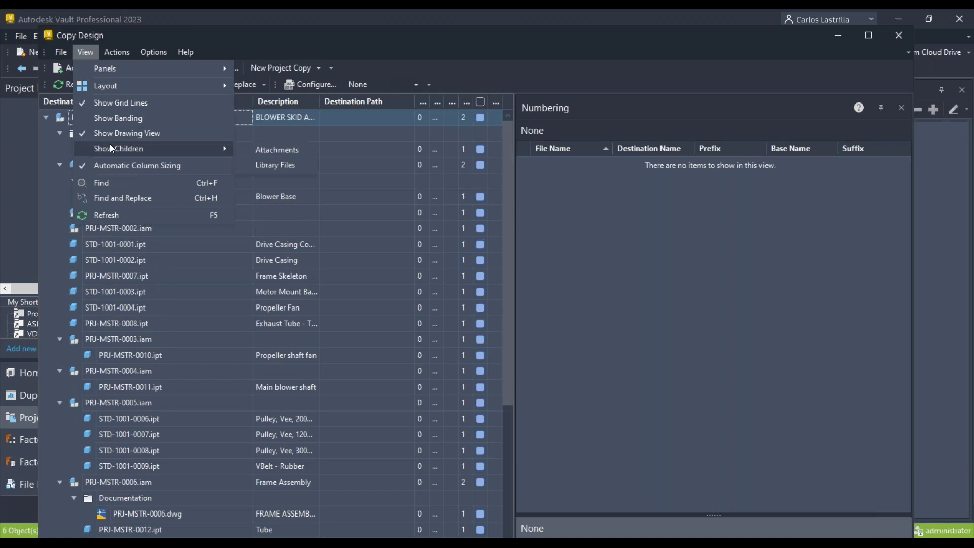
pyautogui.click(256, 166)
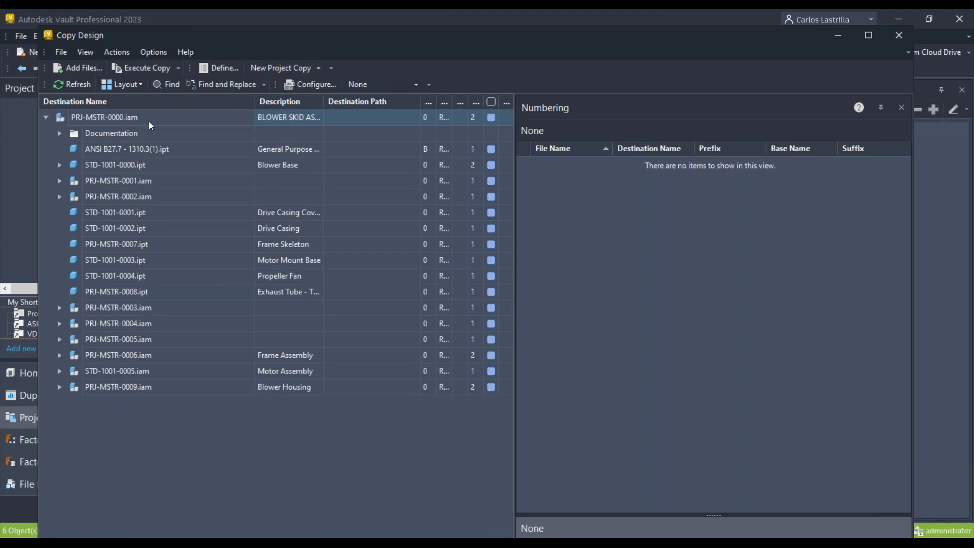
# Step: Copy the PRJ-MSTR-0000.iam branch to a new PRJ-1047 folder under Copy Design Tips and Tricks and check the ANSI part's destination path
pyautogui.rightClick(149, 123)
pyautogui.click(247, 178)
pyautogui.scroll(2, 449, 319)
pyautogui.click(452, 257)
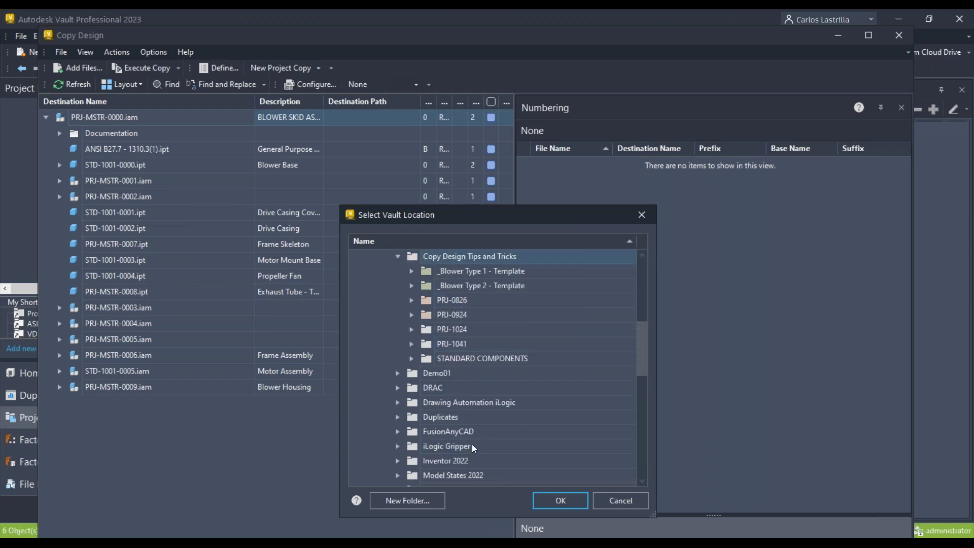
pyautogui.click(408, 499)
pyautogui.write('PRJ-104')
pyautogui.write('1')
pyautogui.press('Return')
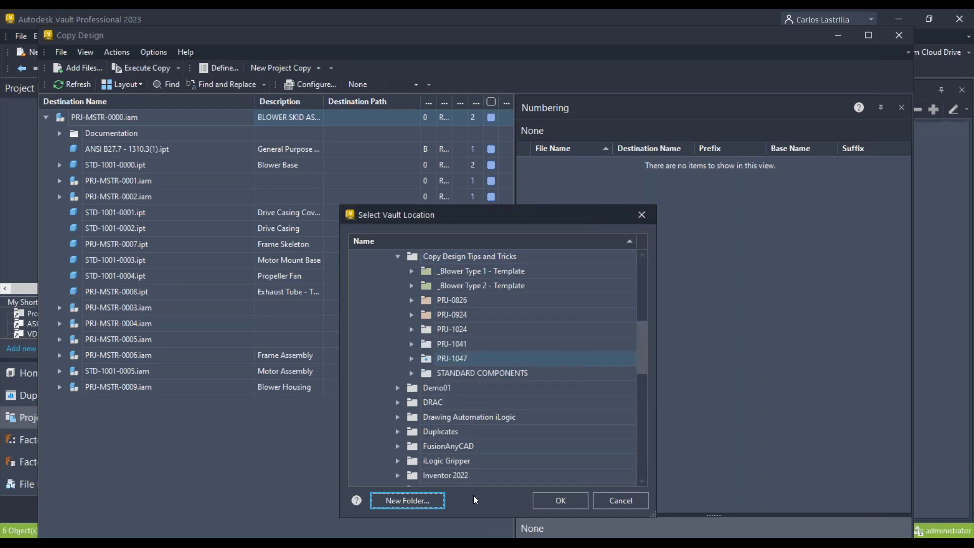
pyautogui.click(546, 501)
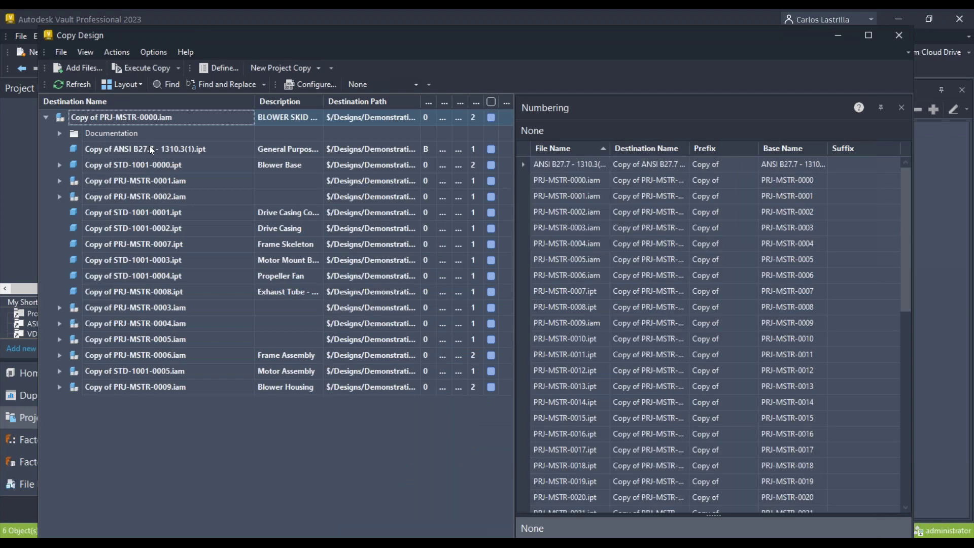
pyautogui.moveTo(514, 158); pyautogui.dragTo(758, 157)
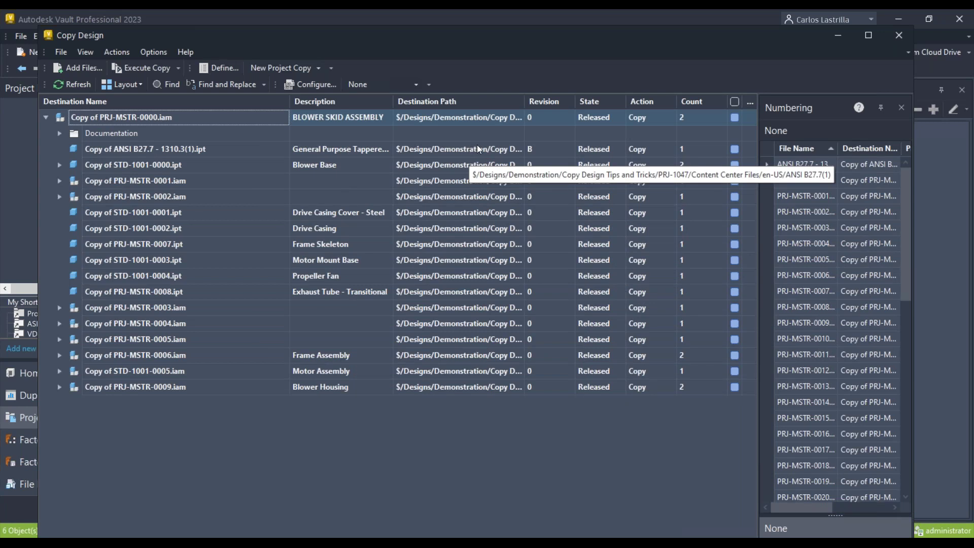
# Step: Show the design by destination folder and expand the tree down to the contents of the PRJ-1047 folder
pyautogui.click(126, 84)
pyautogui.click(141, 128)
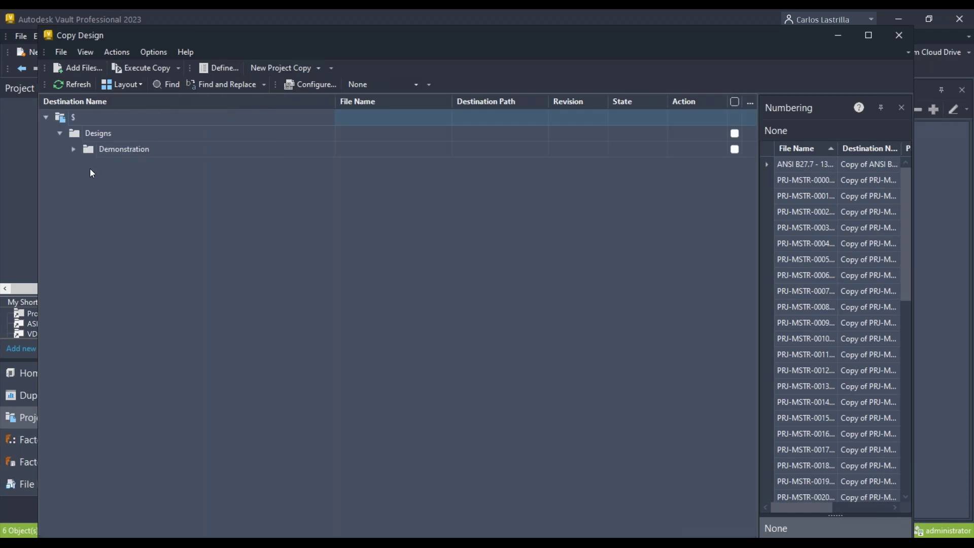
pyautogui.click(73, 149)
pyautogui.click(87, 165)
pyautogui.click(101, 181)
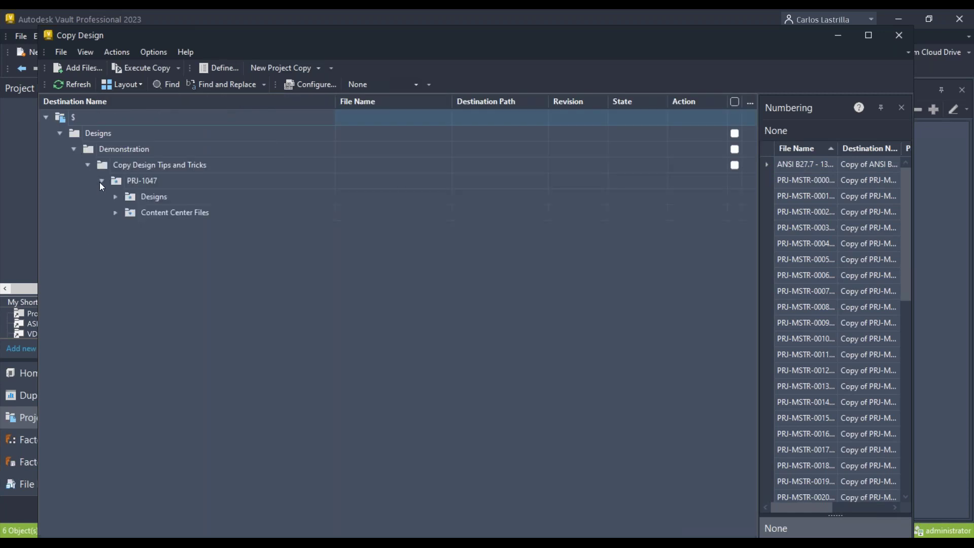
# Step: Expand PRJ-1047's Content Center Files down to the part level and select the ANSI B27.7 copy and both USAS B17.1 copies
pyautogui.click(115, 213)
pyautogui.click(130, 229)
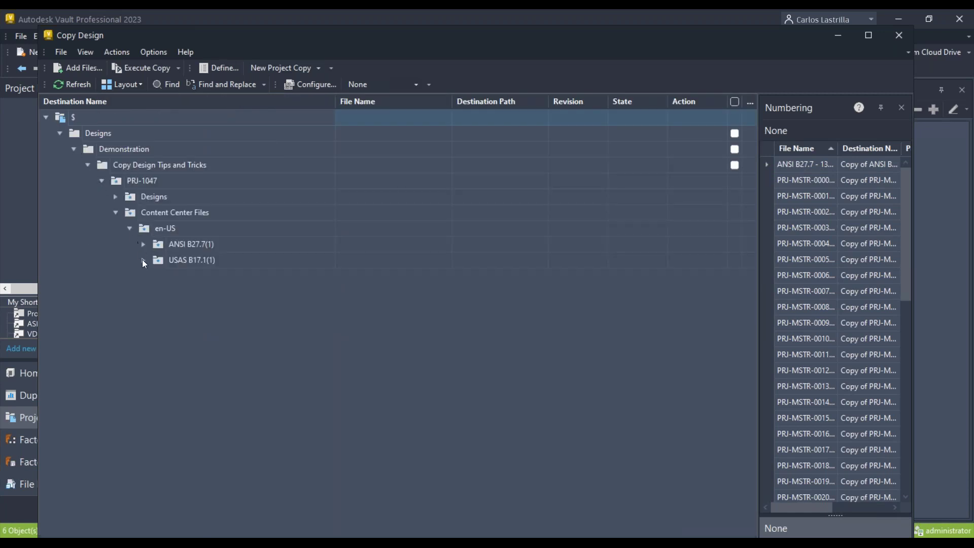
pyautogui.click(143, 260)
pyautogui.click(143, 244)
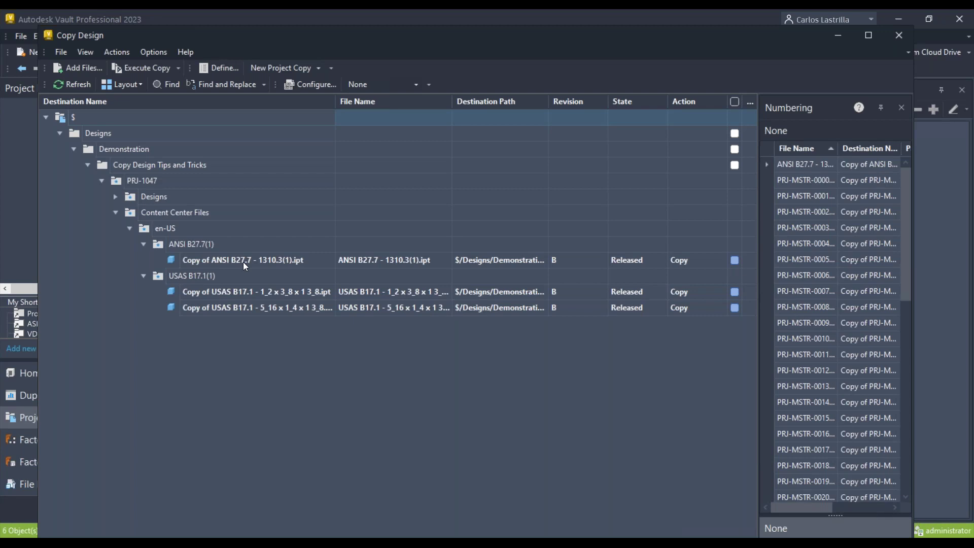
pyautogui.click(302, 260)
pyautogui.keyDown('ctrl'); pyautogui.click(296, 293); pyautogui.keyUp('ctrl')
pyautogui.keyDown('ctrl'); pyautogui.click(303, 308); pyautogui.keyUp('ctrl')
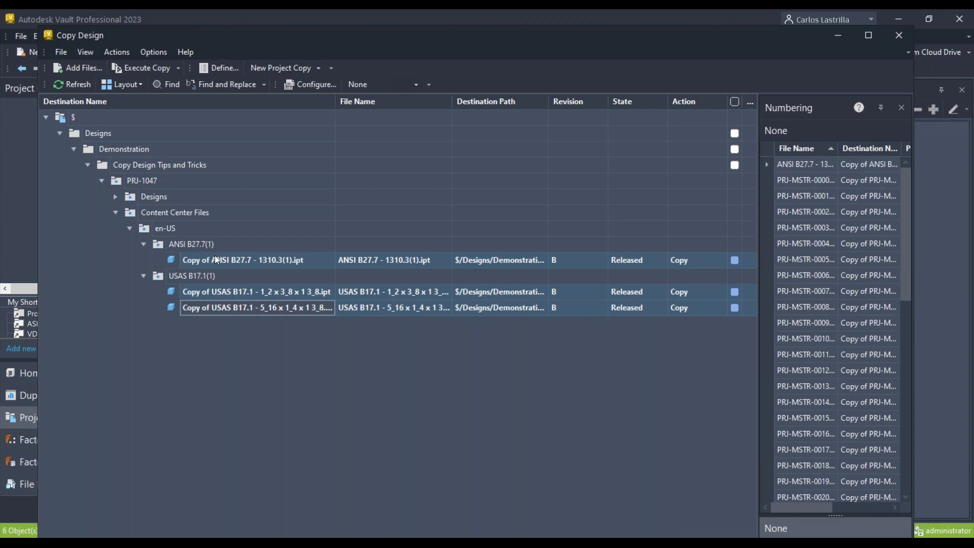
# Step: Turn off the display of library file children and close Copy Design without executing the copy
pyautogui.click(91, 51)
pyautogui.moveTo(108, 145)
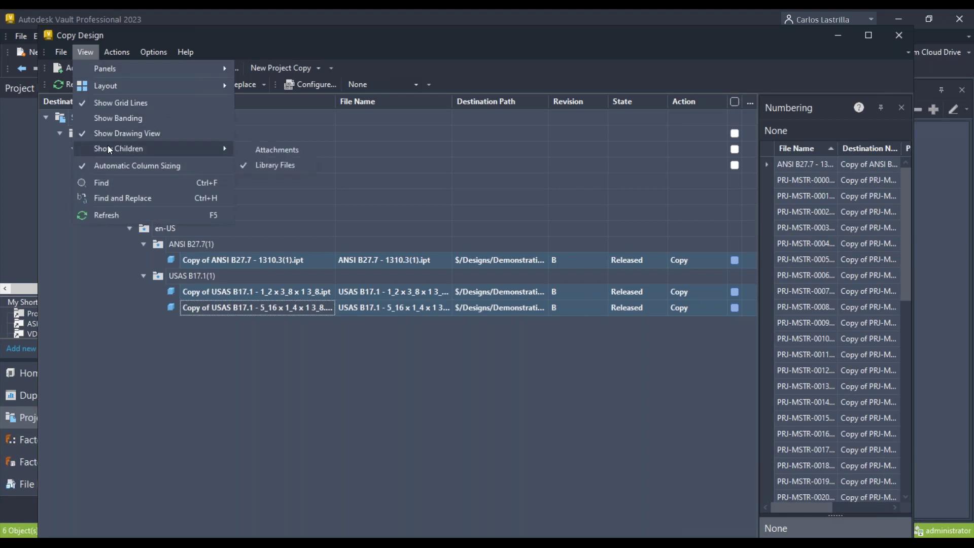
pyautogui.click(264, 166)
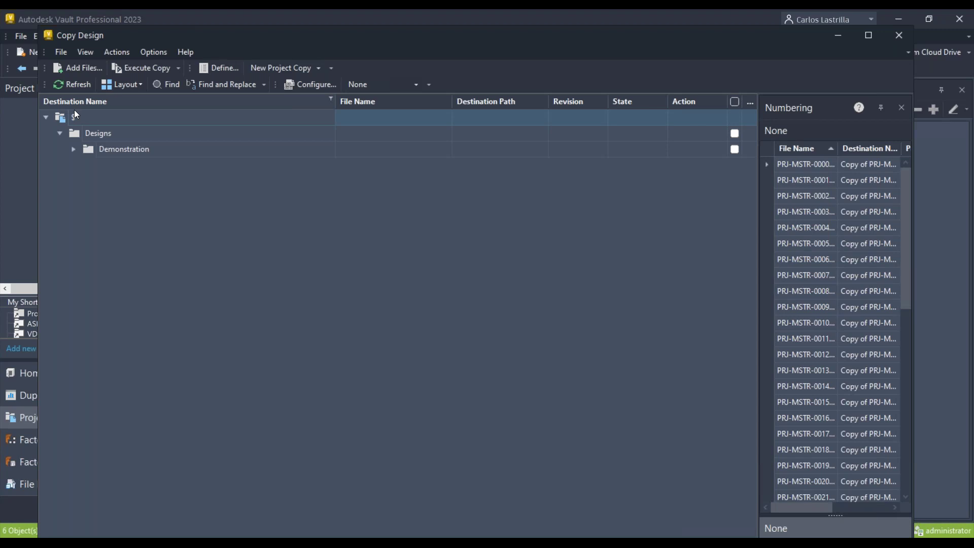
pyautogui.click(900, 35)
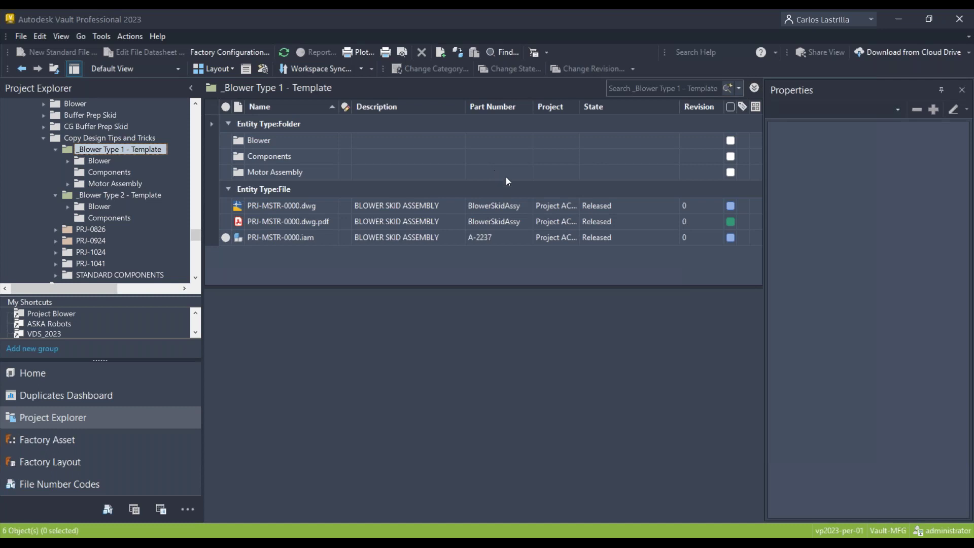
pyautogui.scroll(2, 39, 198)
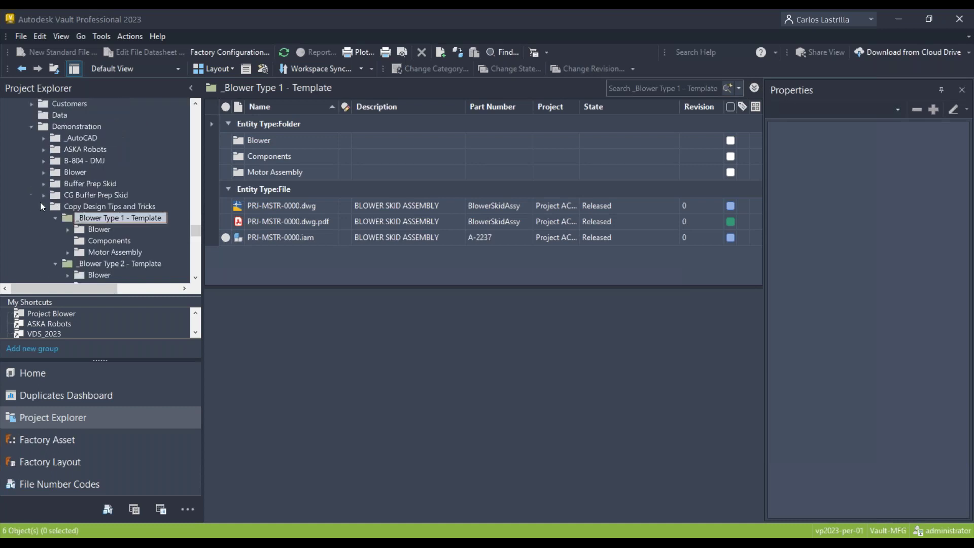